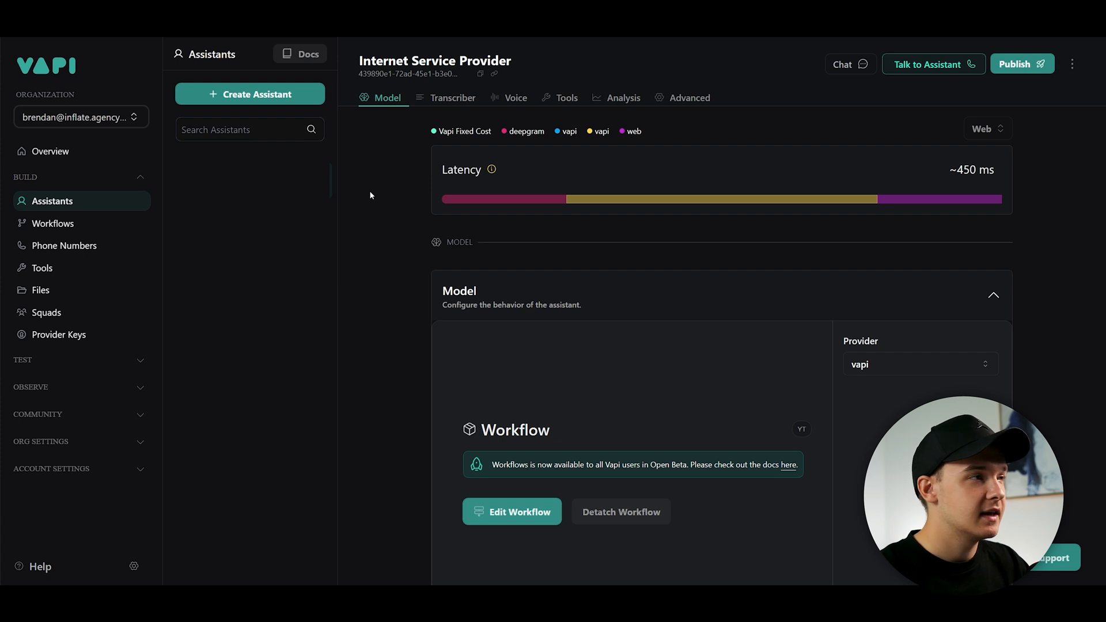
- Create a new assistant from the blank template named "Internet Service Provider YT"
click(293, 97)
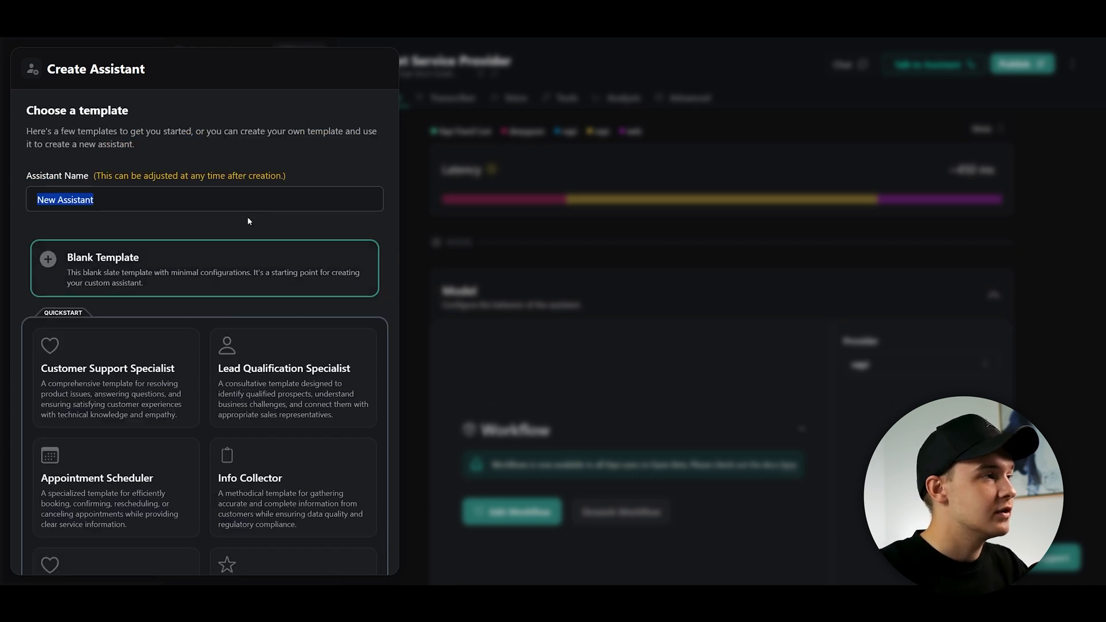
scroll(247, 216, down, 3)
scroll(188, 197, up, 3)
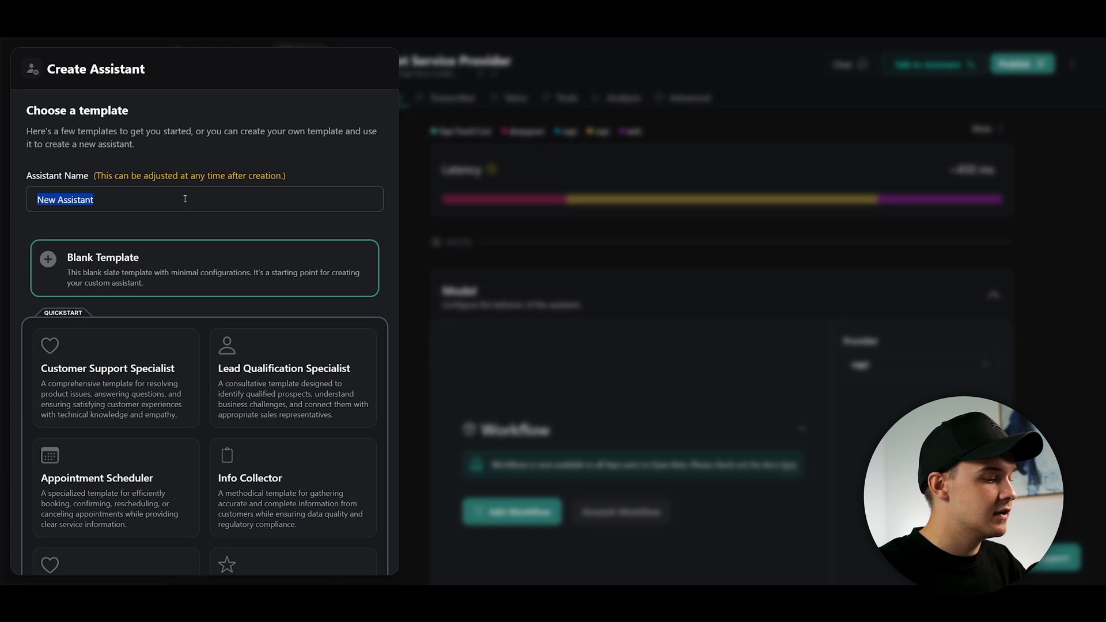
text(Internet Service Provider)
click(119, 227)
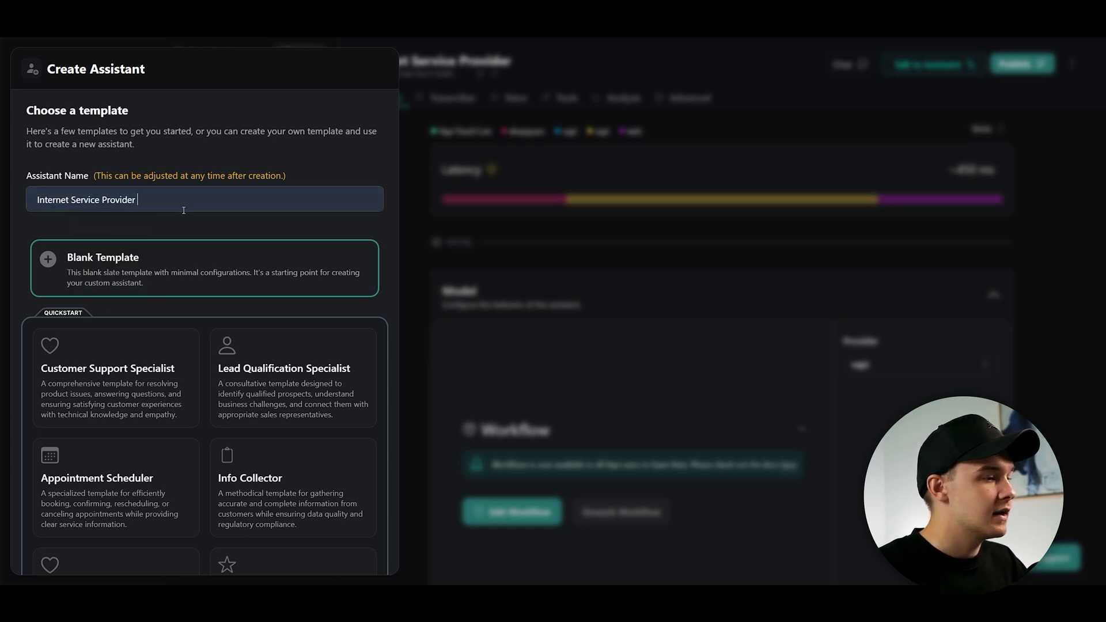
text(YT)
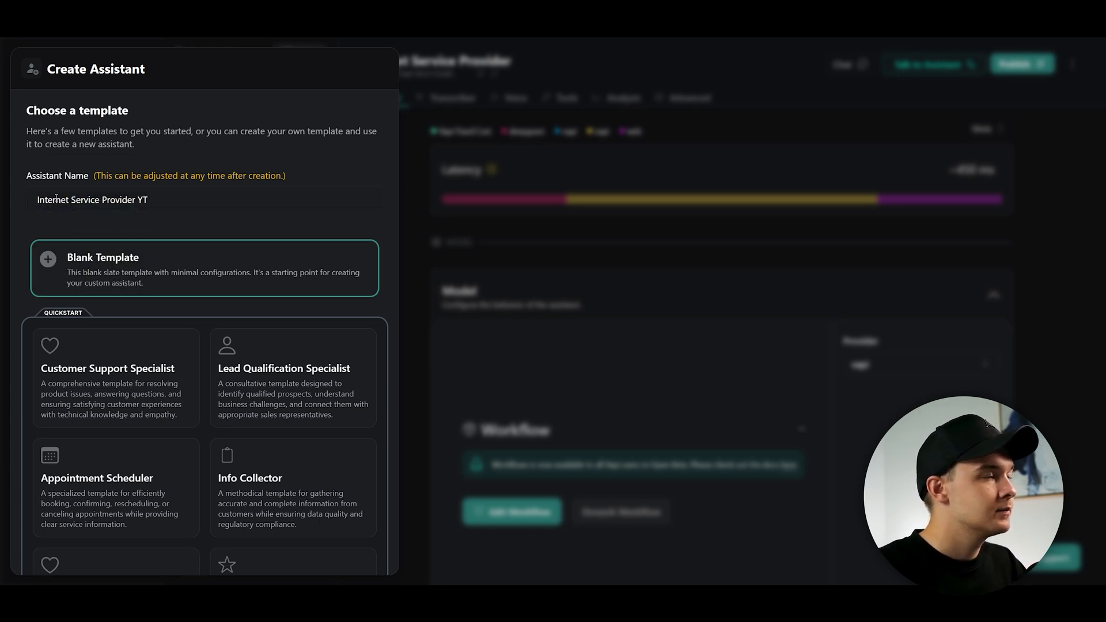
scroll(150, 306, down, 3)
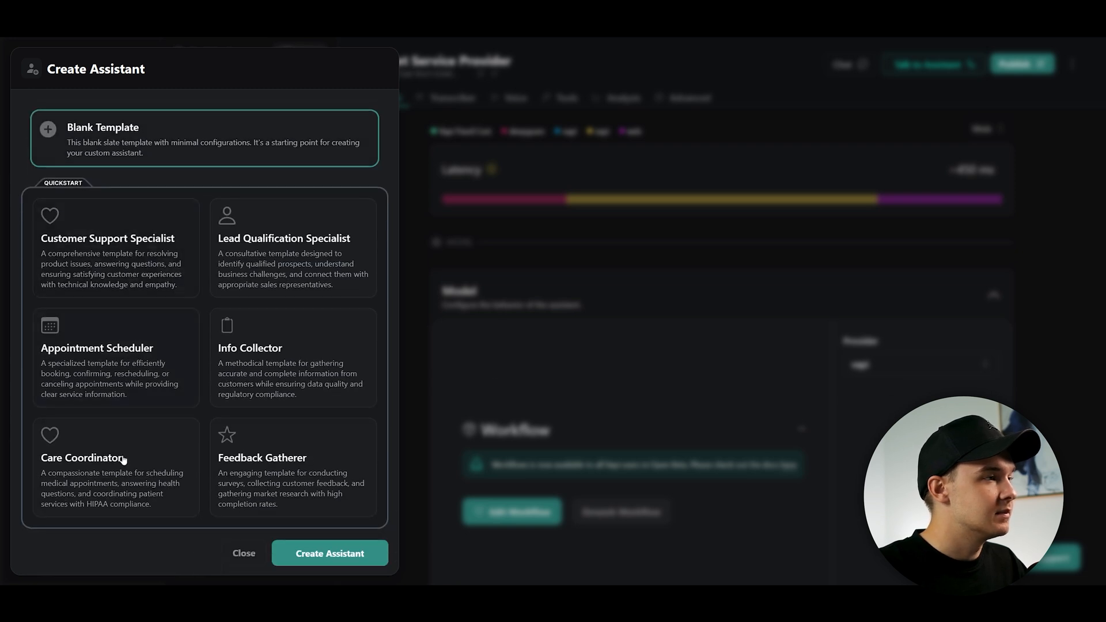
scroll(127, 300, up, 3)
scroll(144, 345, down, 3)
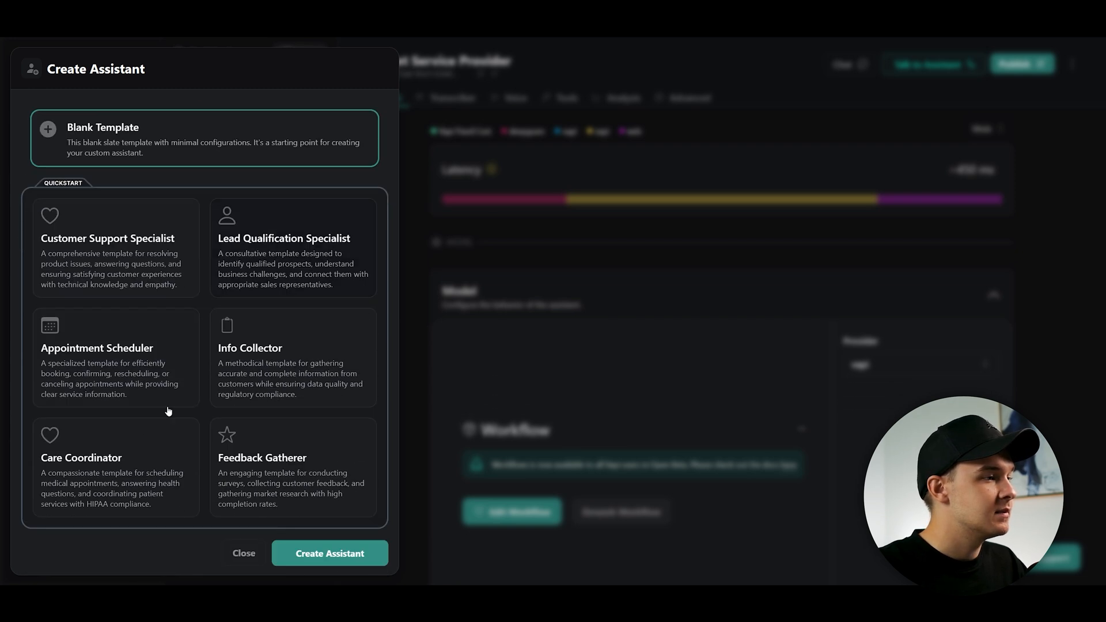
click(329, 553)
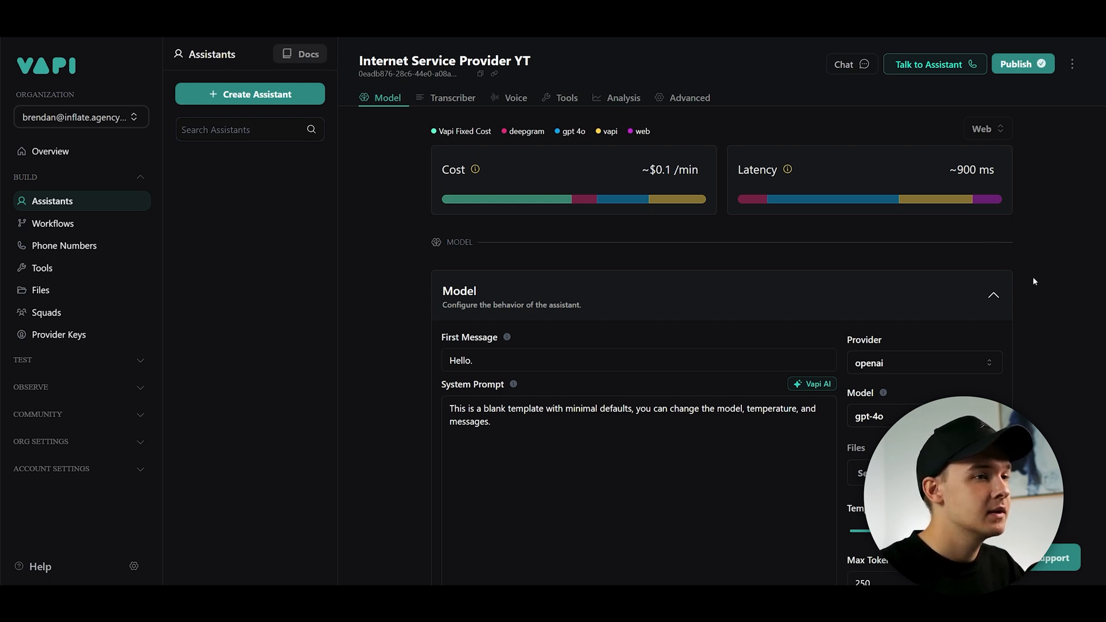
- Review the new assistant's model settings, first message and system prompt
scroll(1034, 288, down, 2)
drag(521, 294, 397, 282)
click(538, 299)
scroll(667, 358, up, 1)
scroll(790, 402, down, 6)
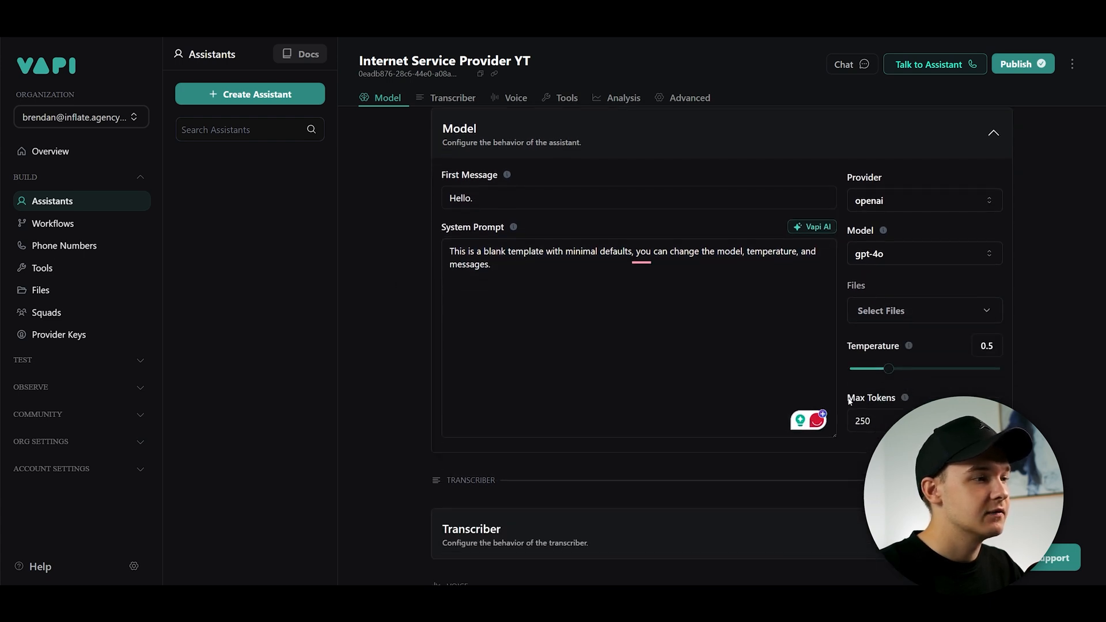
scroll(790, 402, up, 7)
scroll(792, 404, up, 1)
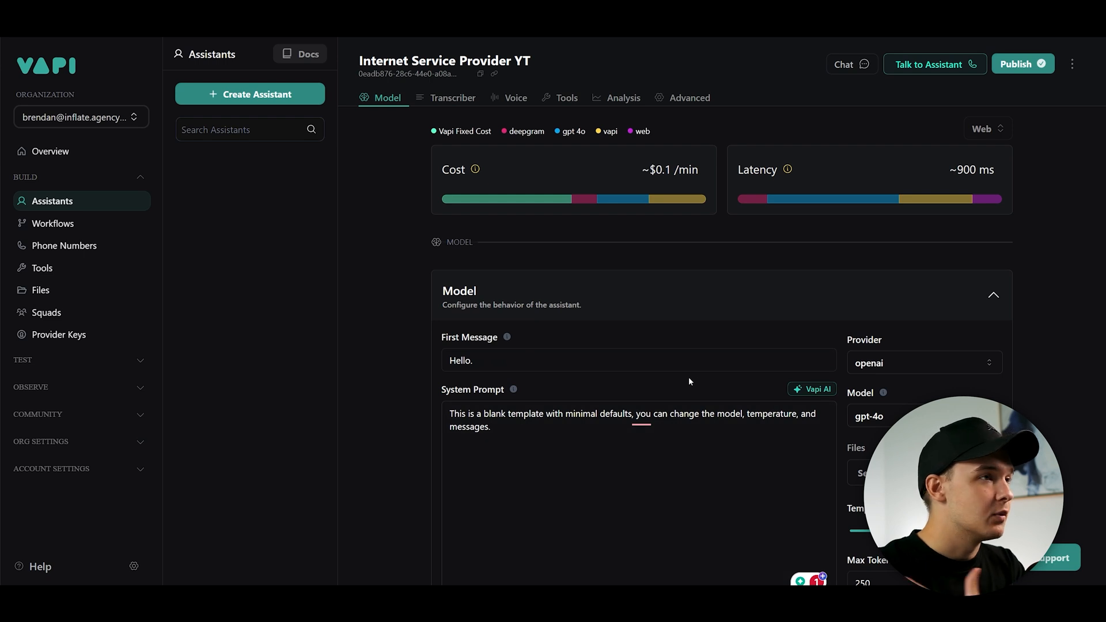
scroll(689, 381, down, 2)
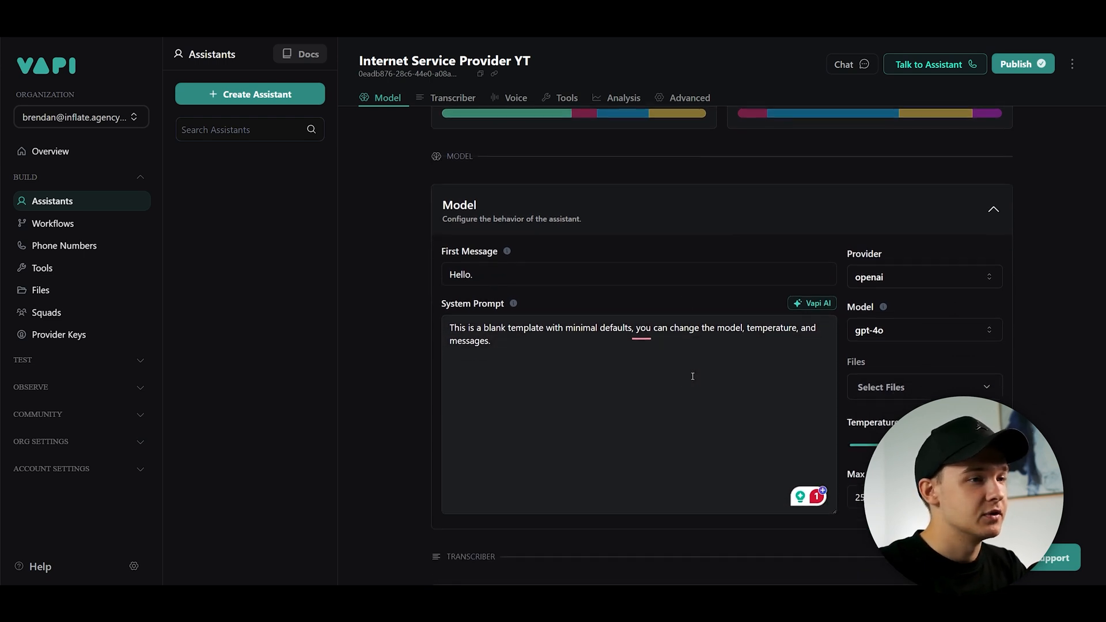
scroll(689, 380, up, 2)
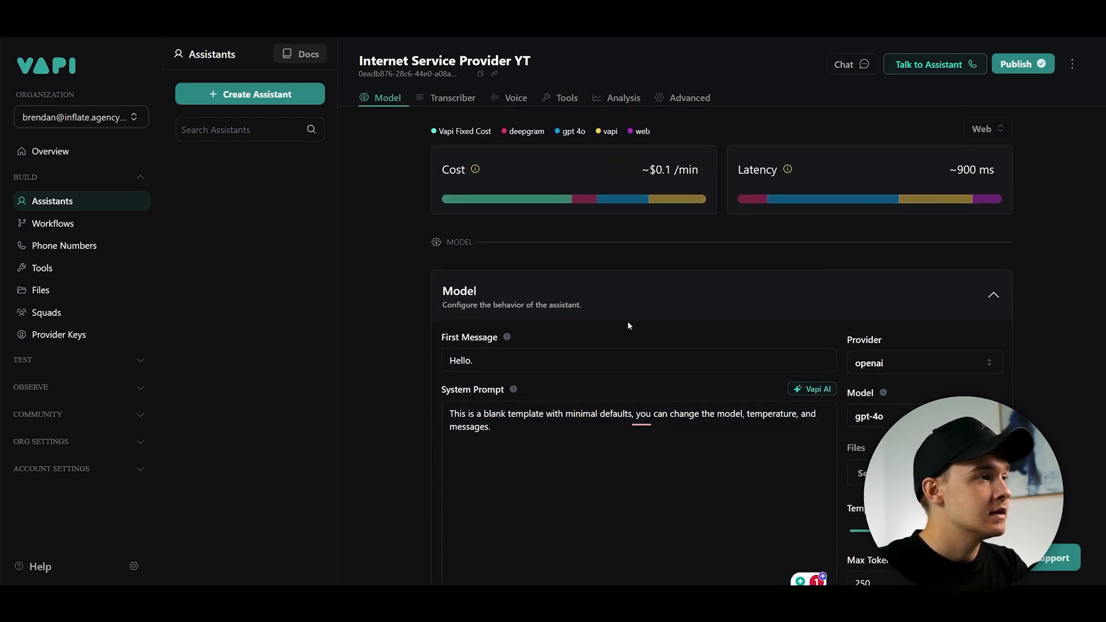
- Create a workflow named "YT Demo" linked to the Internet Service Provider YT assistant
click(86, 226)
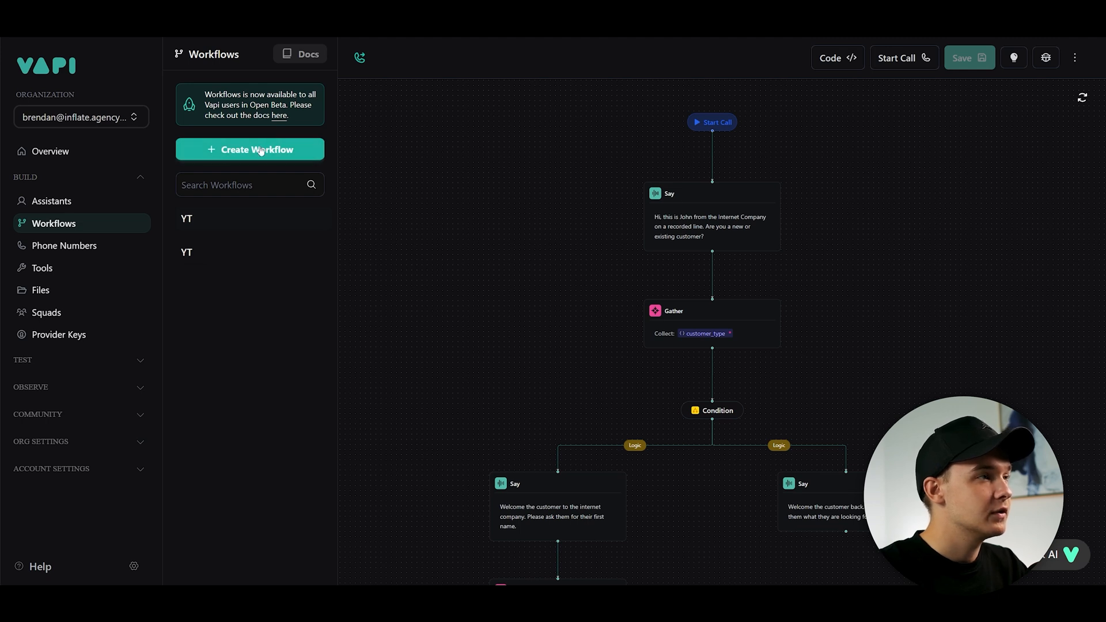
click(241, 153)
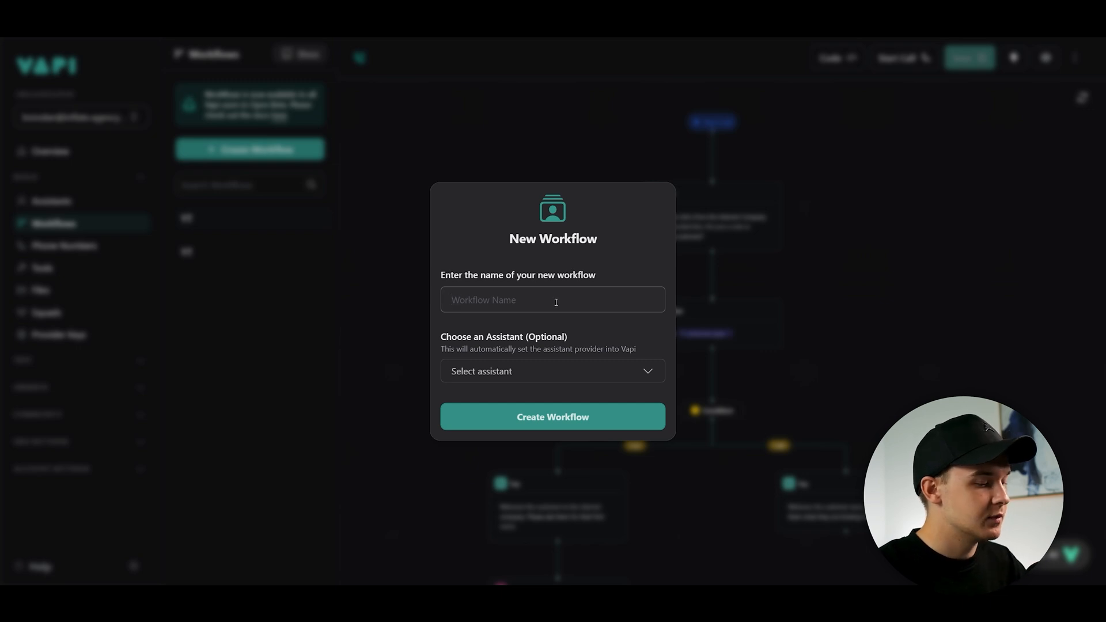
text(YT Demo)
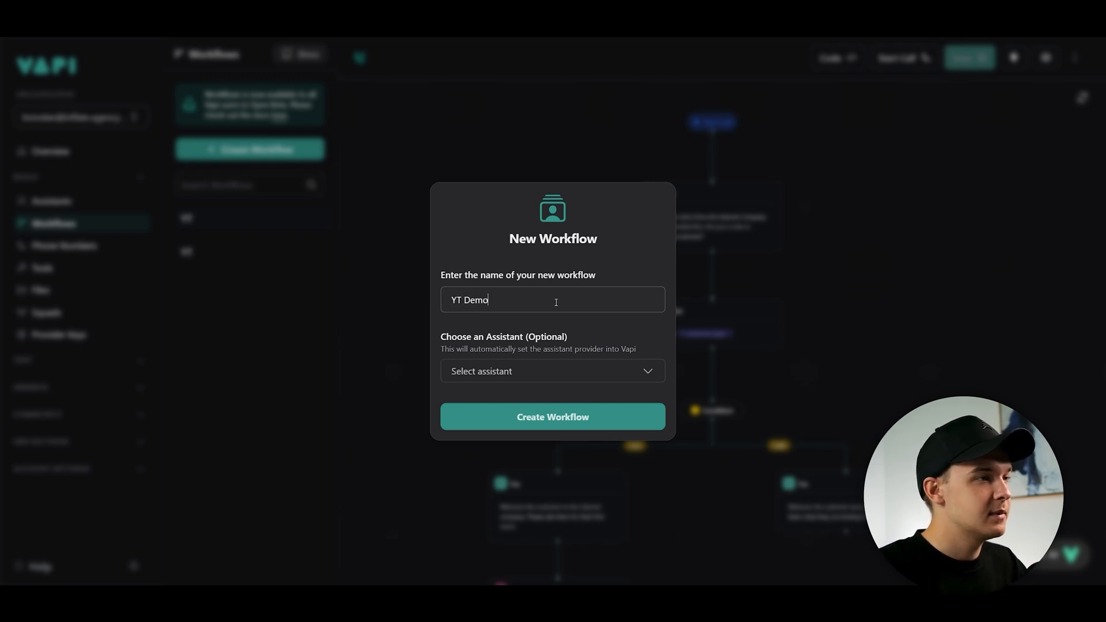
click(517, 375)
click(589, 328)
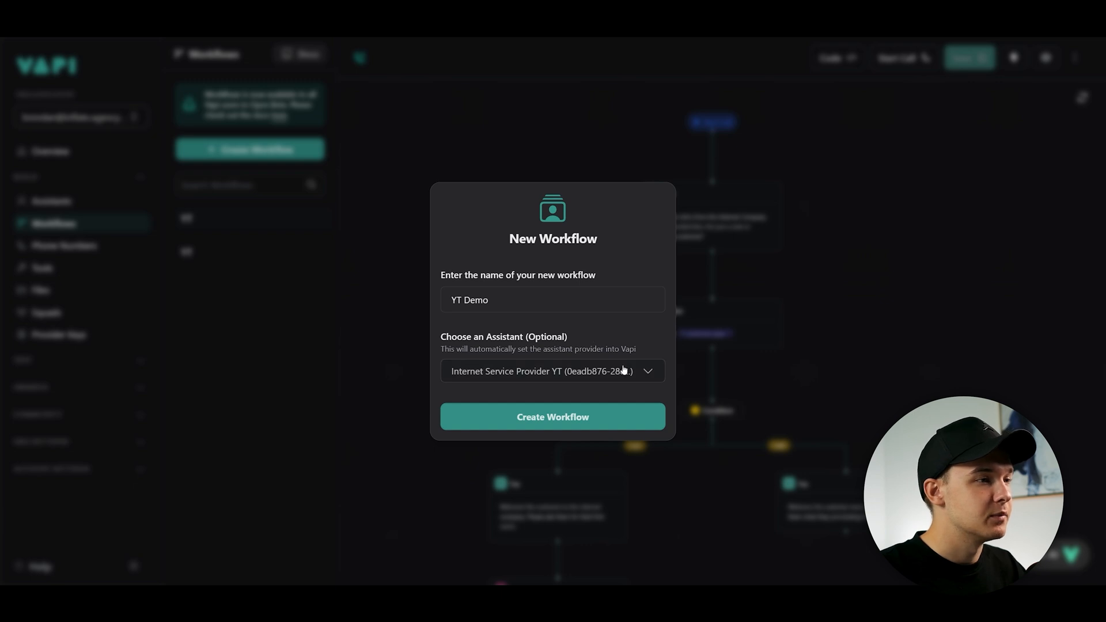
click(592, 424)
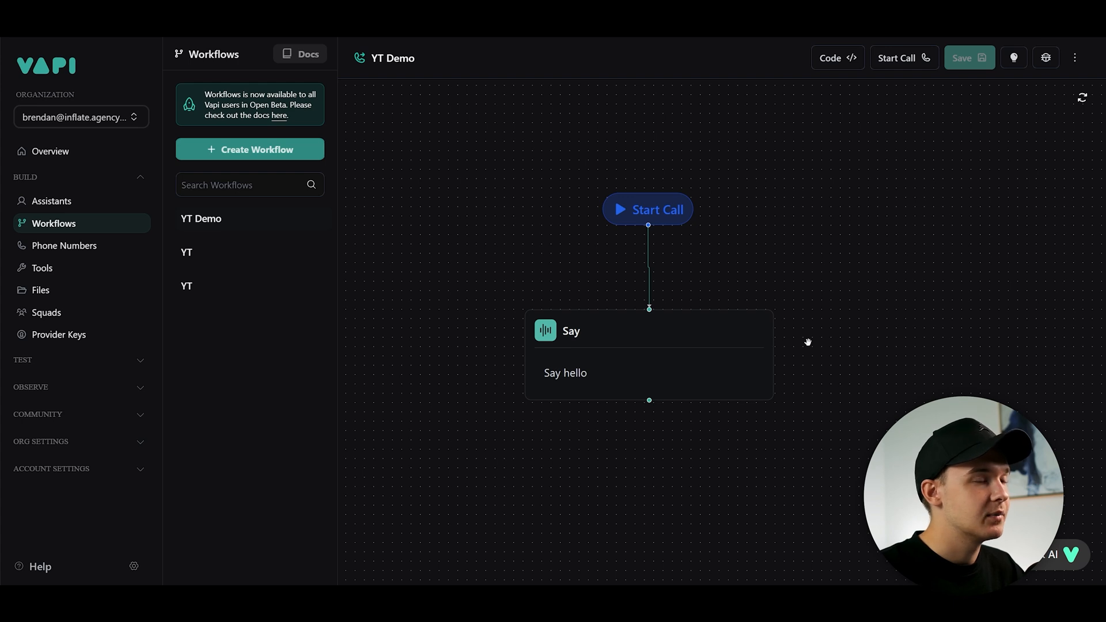
scroll(684, 247, down, 4)
drag(692, 255, 669, 249)
scroll(726, 243, up, 3)
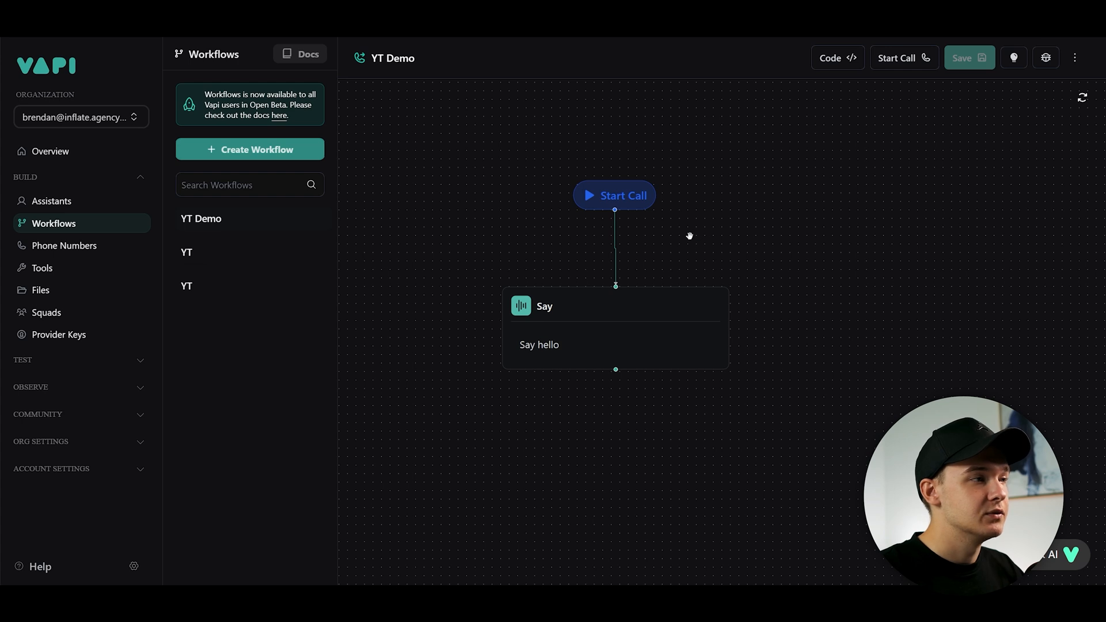
scroll(702, 253, down, 5)
scroll(708, 266, up, 5)
scroll(687, 272, down, 3)
drag(712, 319, 638, 237)
scroll(638, 236, up, 2)
drag(787, 254, 748, 242)
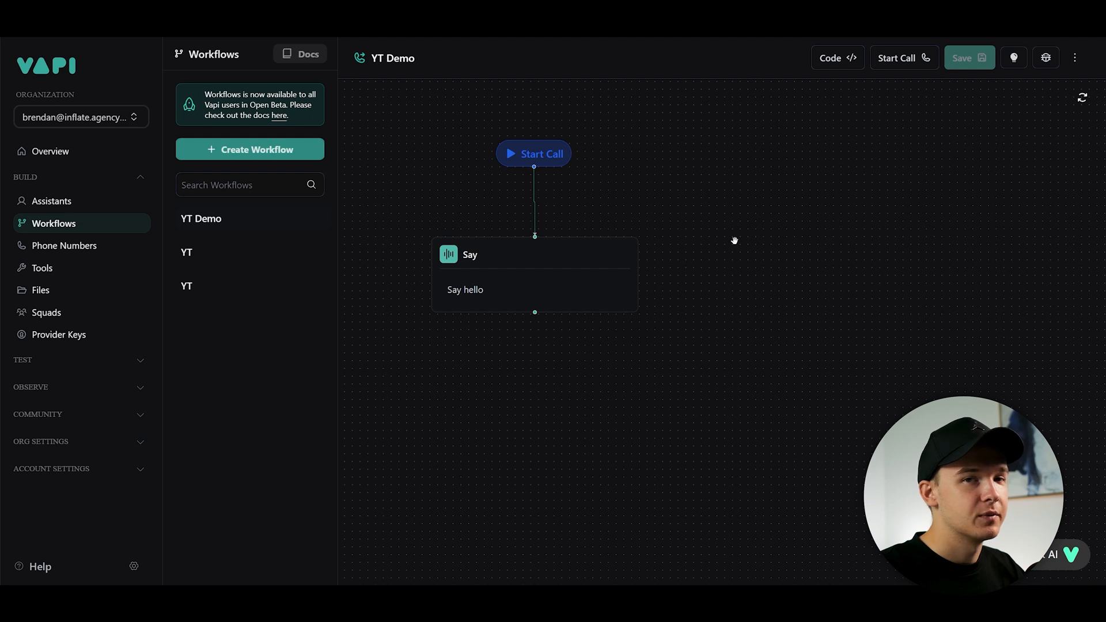
drag(622, 200, 724, 257)
scroll(691, 257, up, 1)
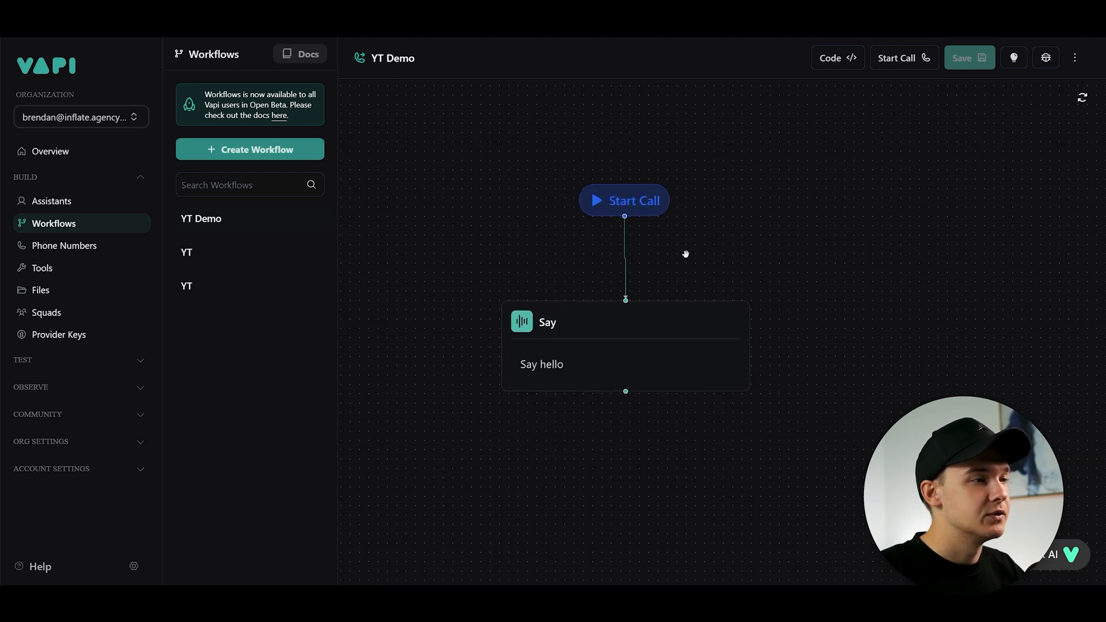
scroll(686, 254, down, 1)
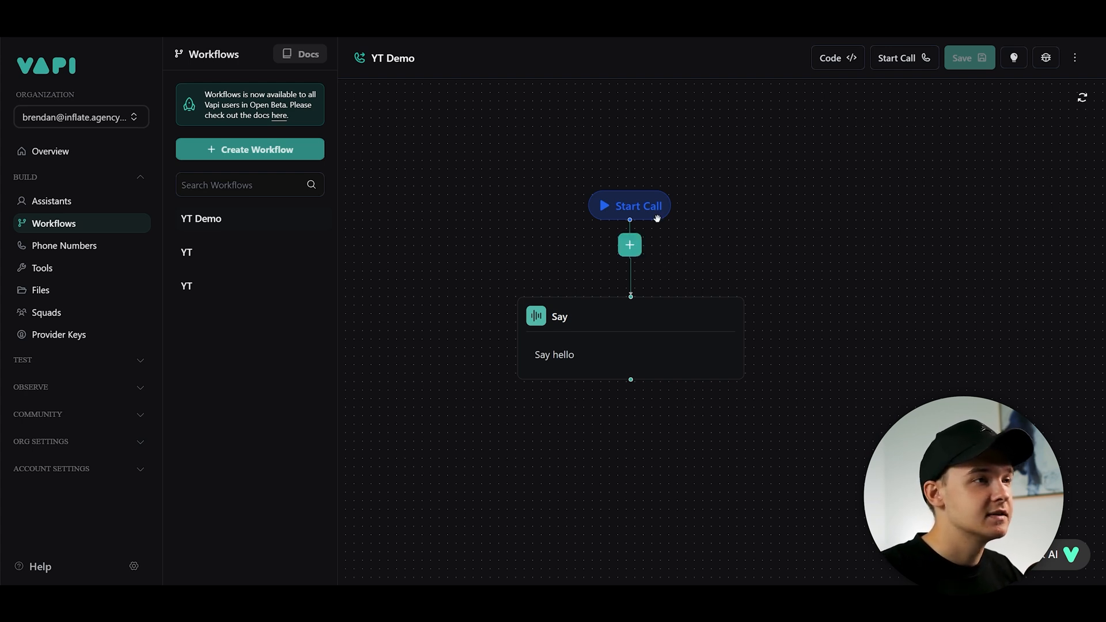
- Reposition the Start Call node relative to the Say node on the canvas
drag(652, 215, 556, 178)
scroll(561, 217, down, 4)
scroll(558, 185, up, 3)
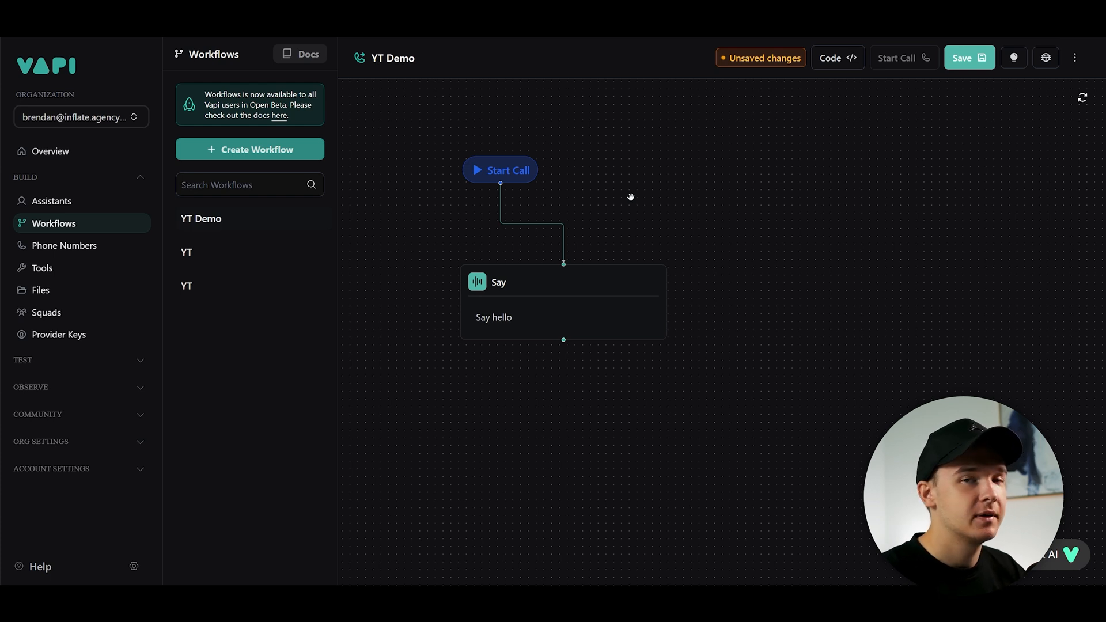
scroll(667, 235, down, 2)
drag(601, 218, 667, 220)
scroll(713, 239, up, 2)
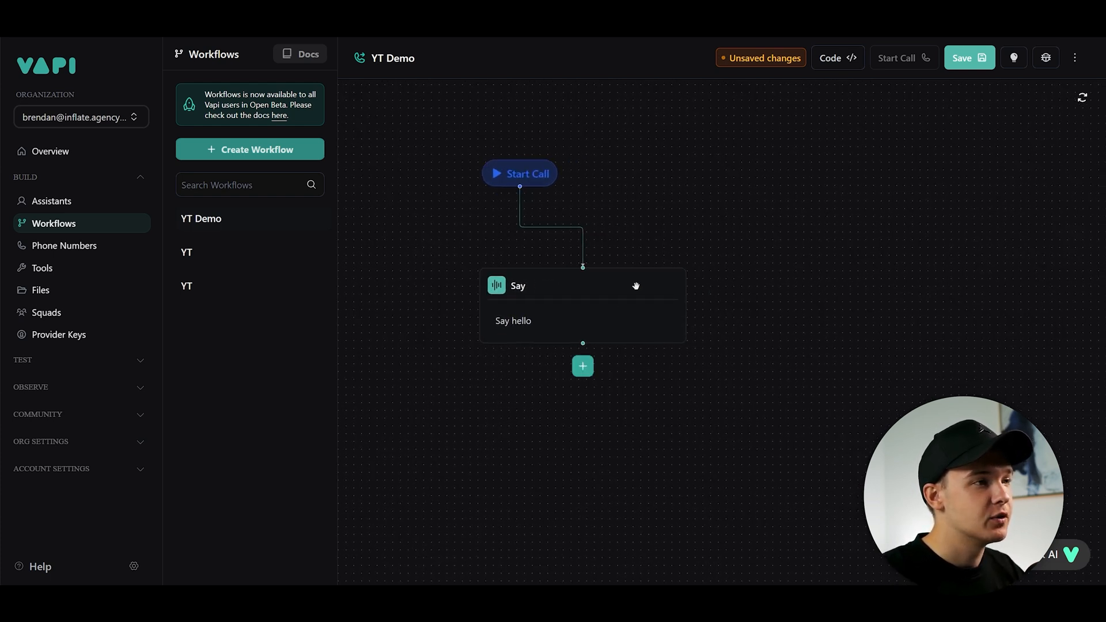
drag(533, 178, 584, 177)
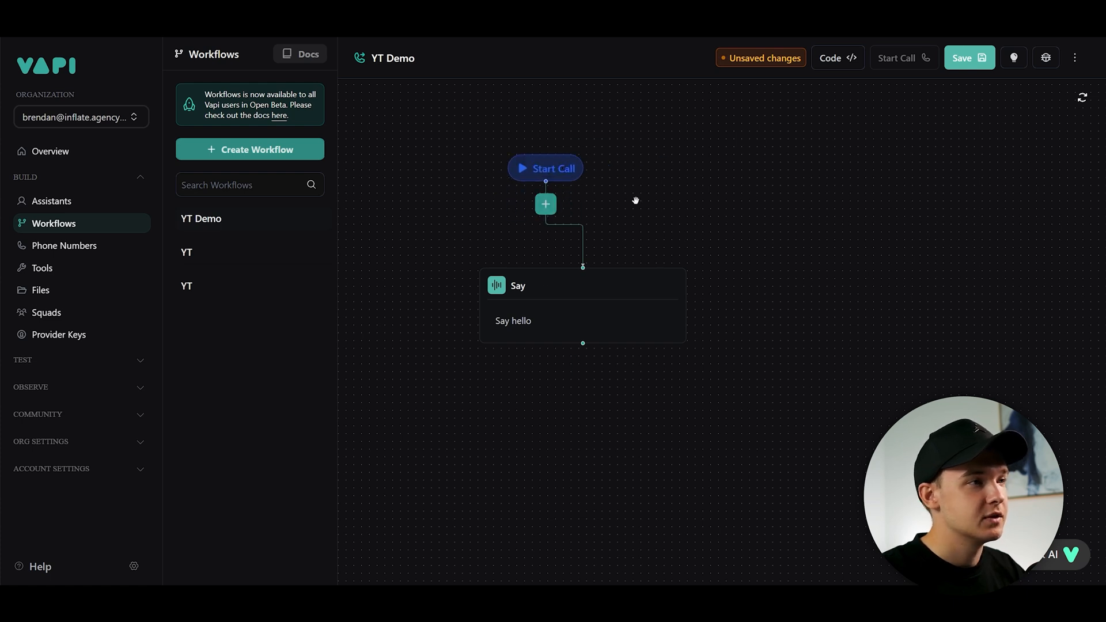
drag(645, 215, 565, 194)
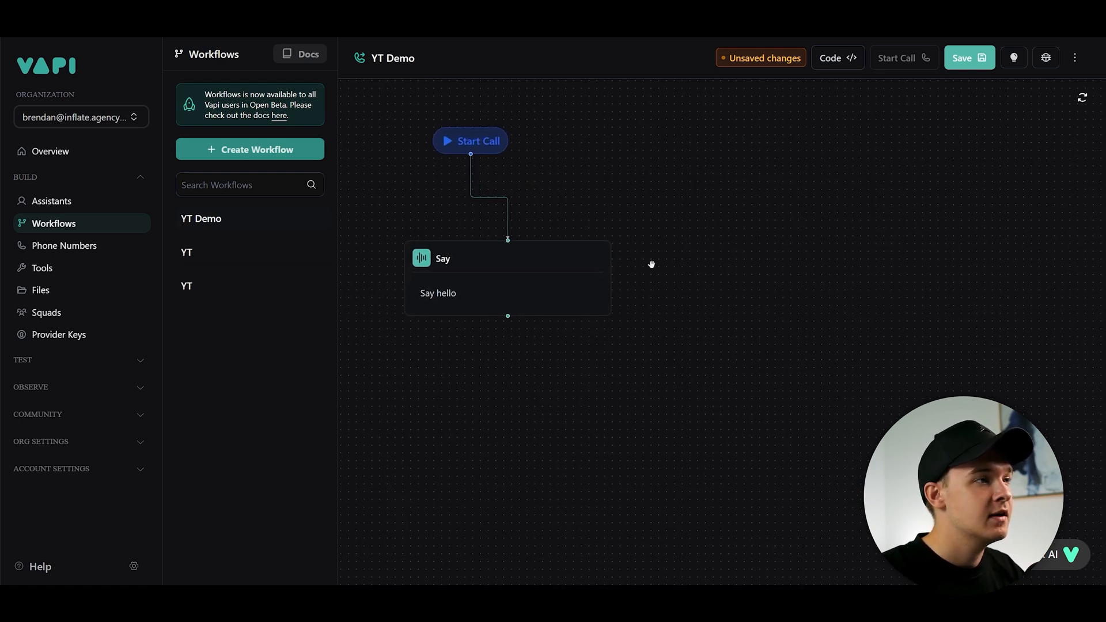
- Browse the step types available for adding after the Say node, then close the list
click(485, 274)
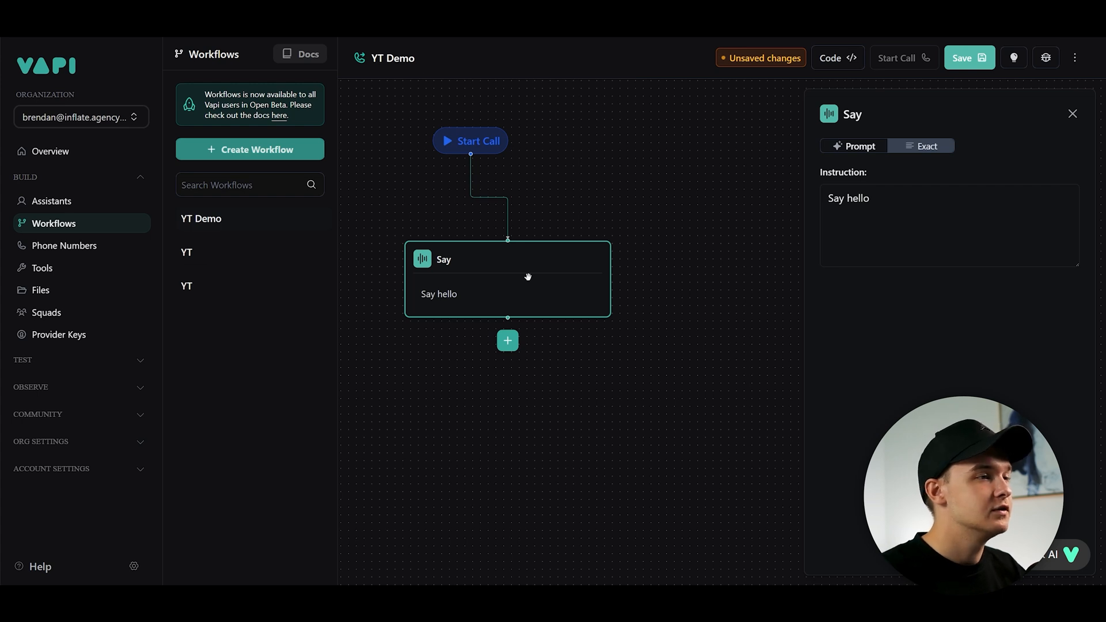
click(508, 343)
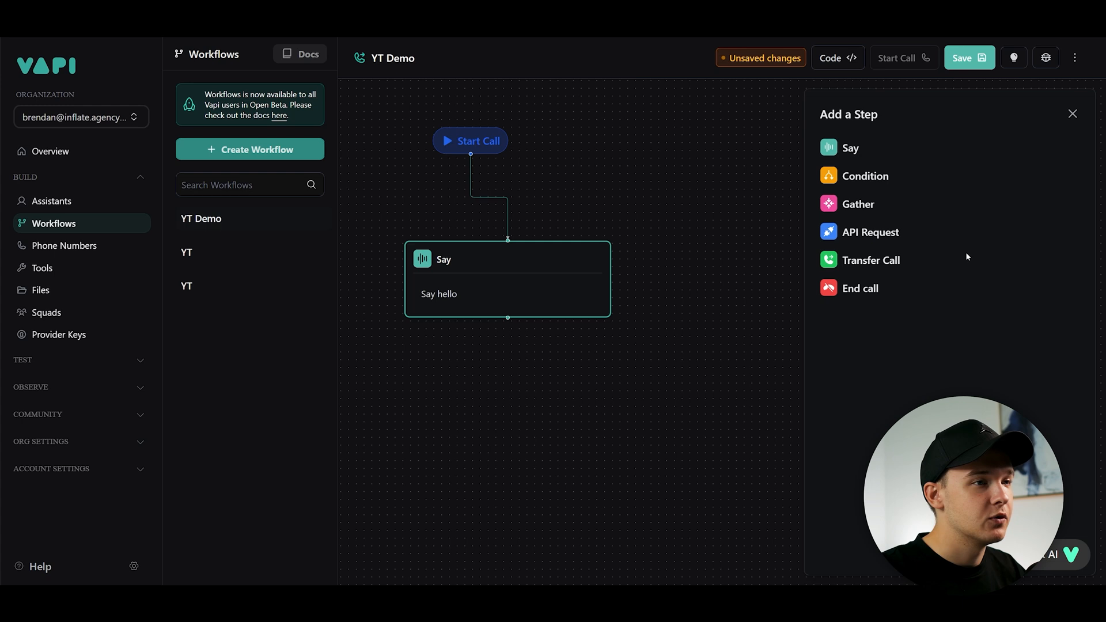
scroll(565, 279, down, 1)
scroll(581, 275, up, 1)
drag(584, 215, 545, 192)
scroll(545, 206, down, 1)
scroll(544, 206, up, 1)
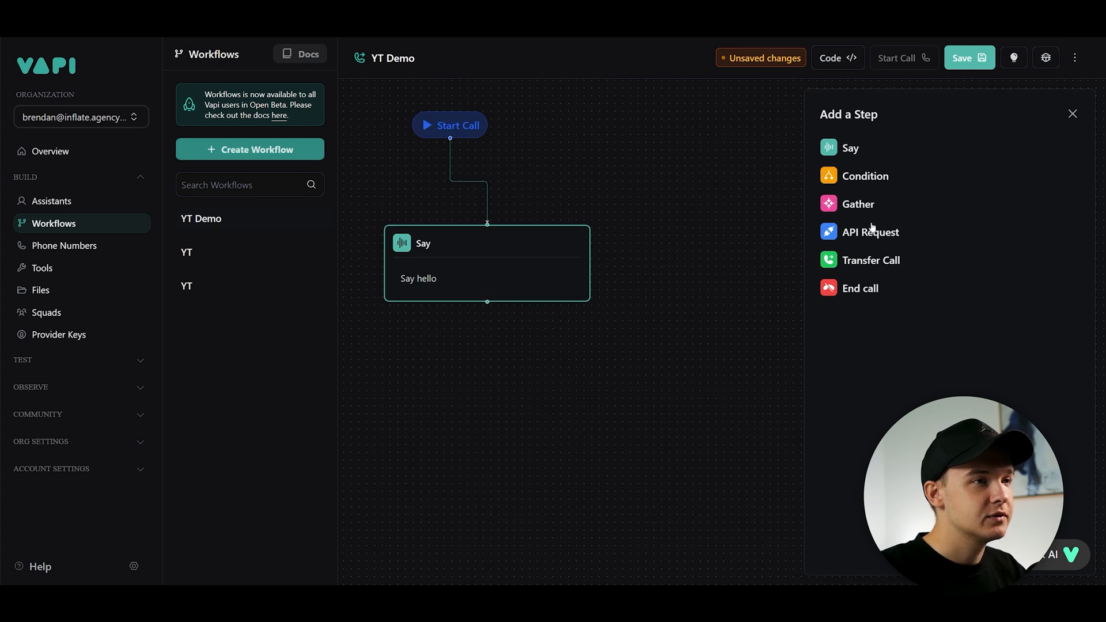
click(1072, 114)
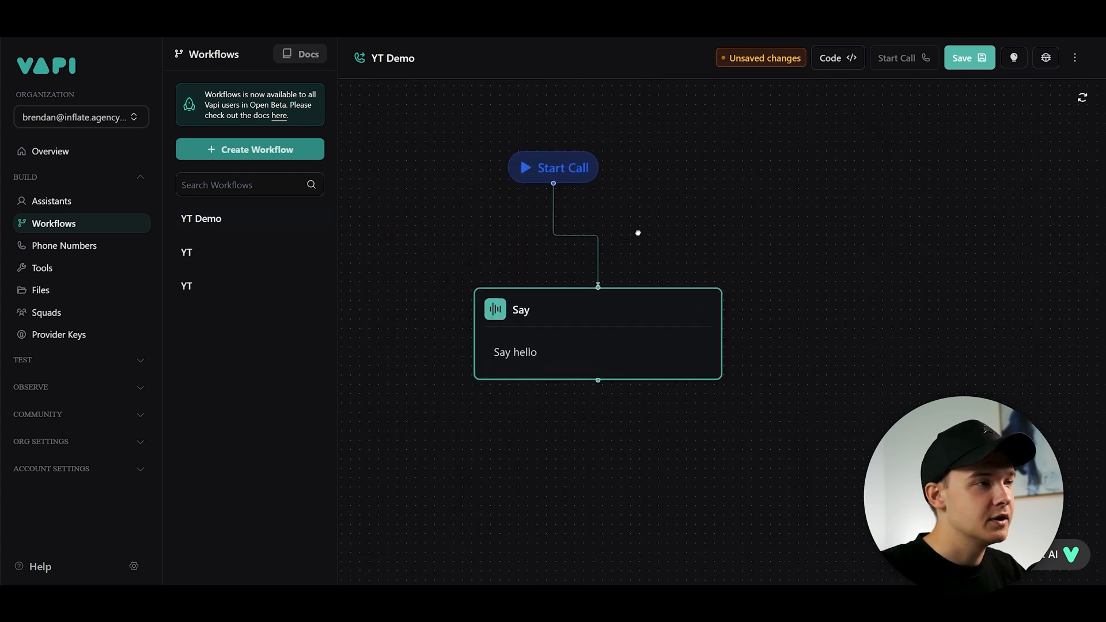
- Save the workflow and start a test call
scroll(653, 240, down, 2)
click(970, 57)
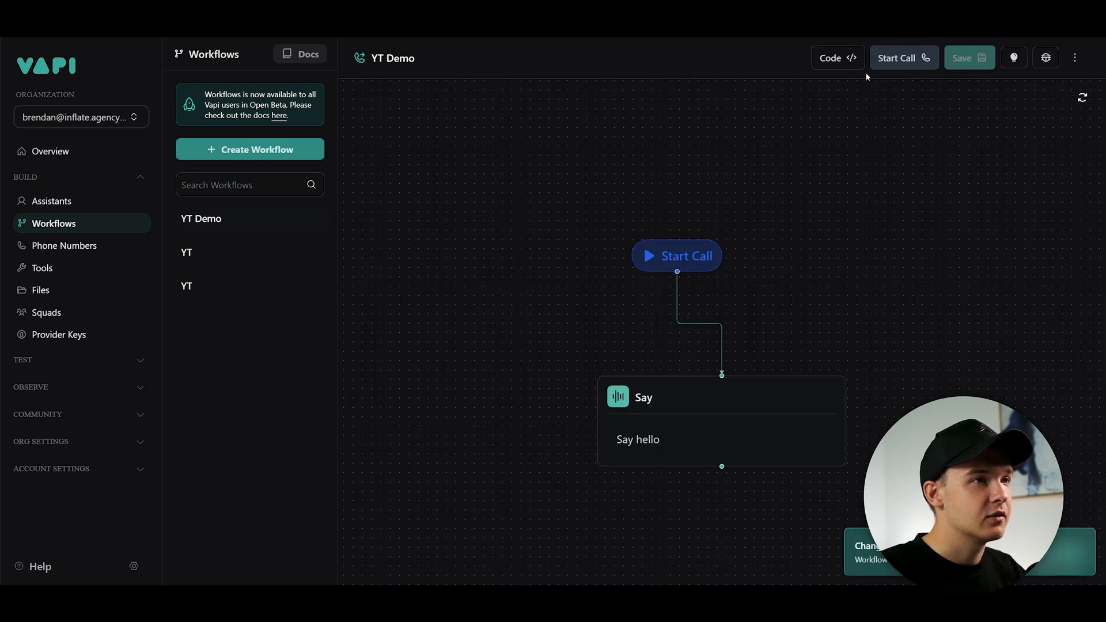
click(898, 58)
drag(767, 294, 626, 205)
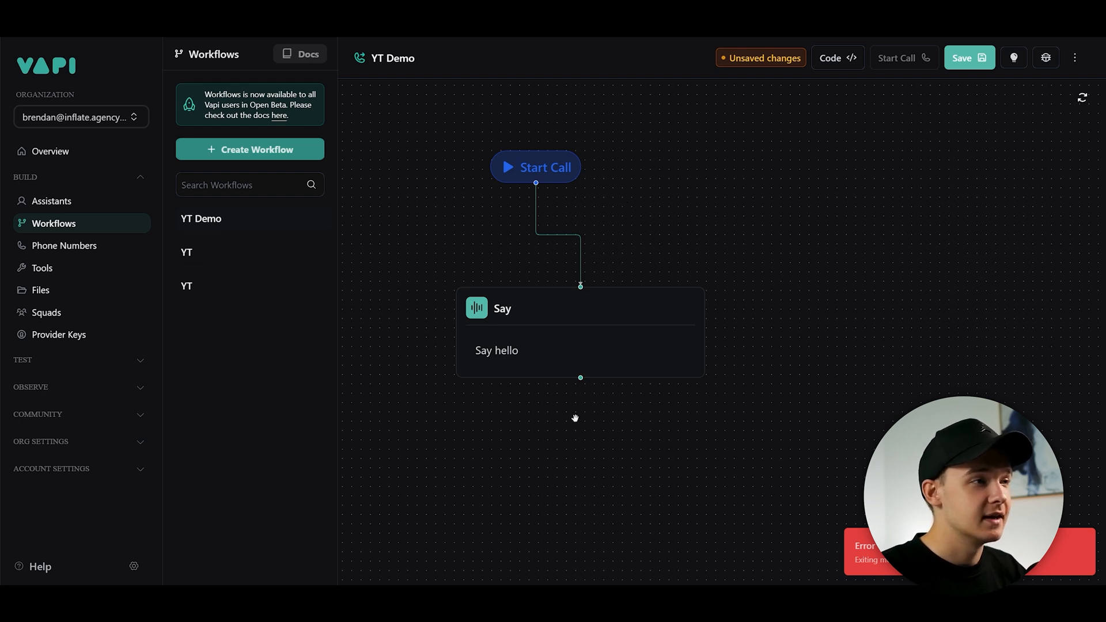
- Switch the Say node's instruction mode to Prompt
click(573, 332)
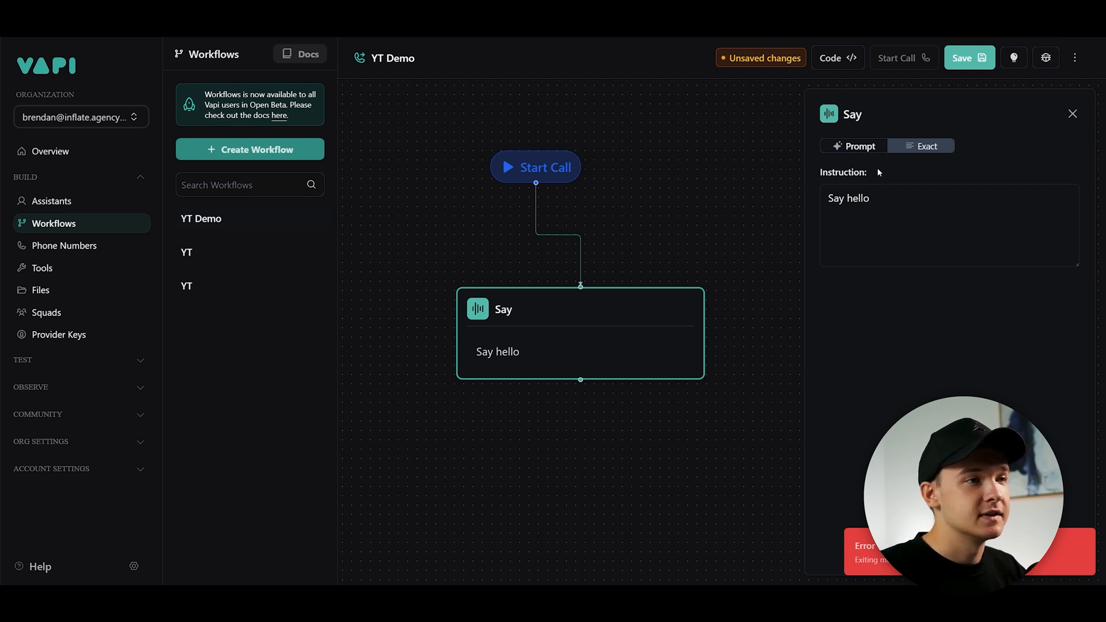
drag(708, 199, 662, 180)
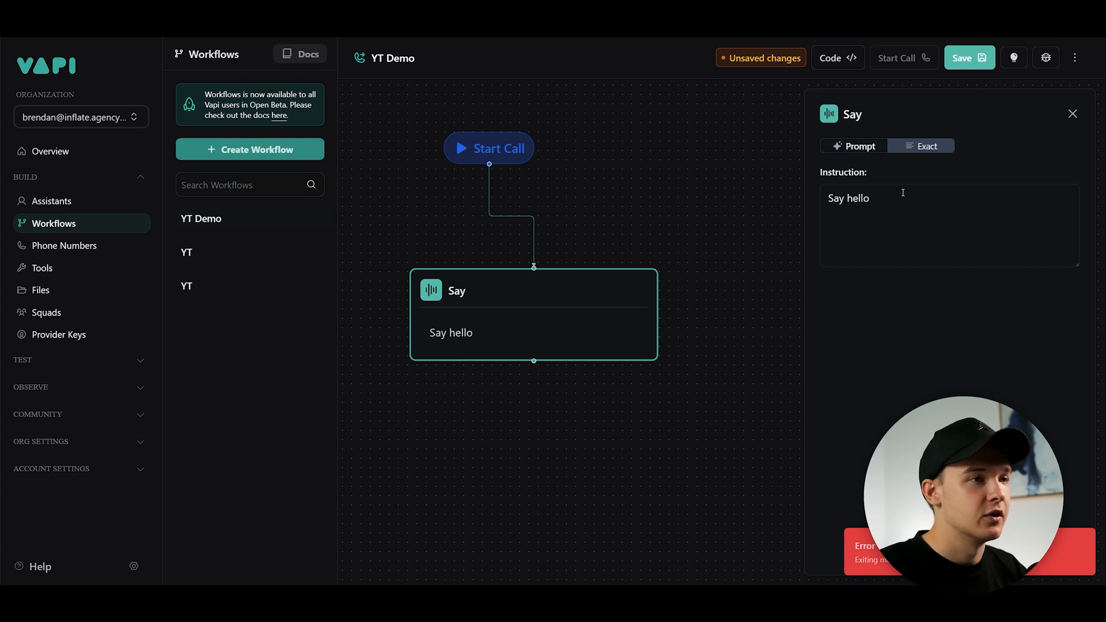
drag(905, 203, 893, 176)
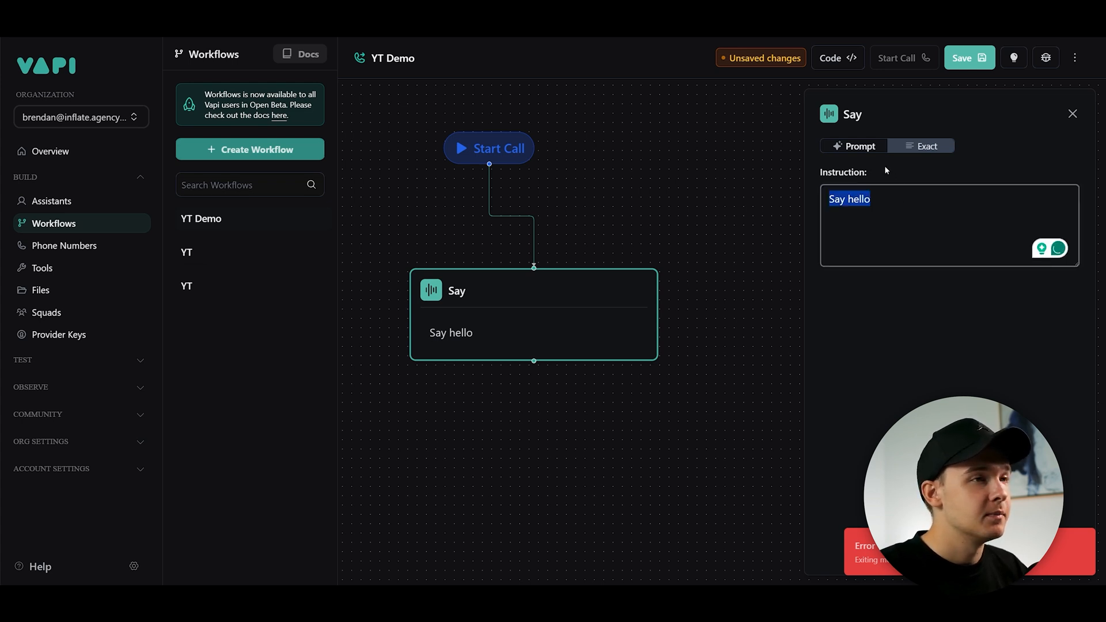
click(852, 150)
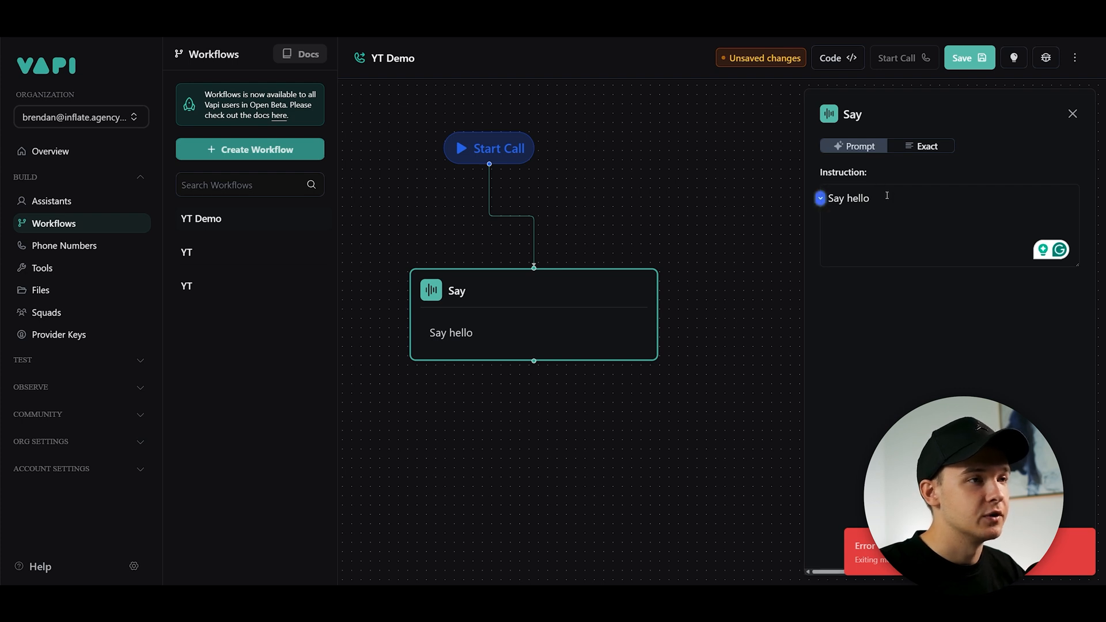
drag(879, 216, 796, 207)
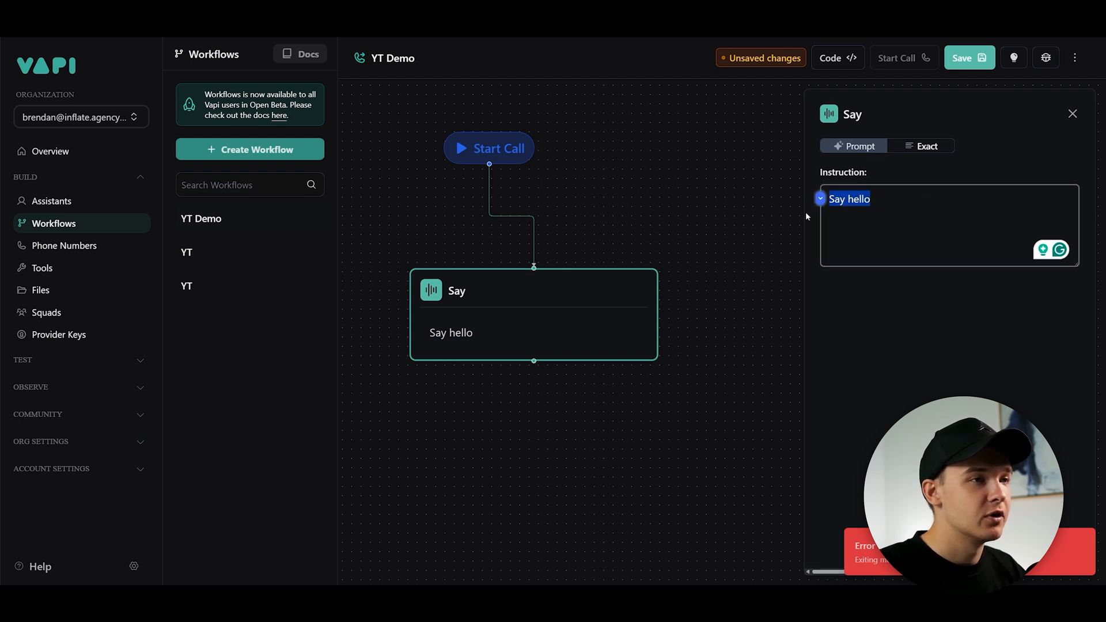
click(894, 170)
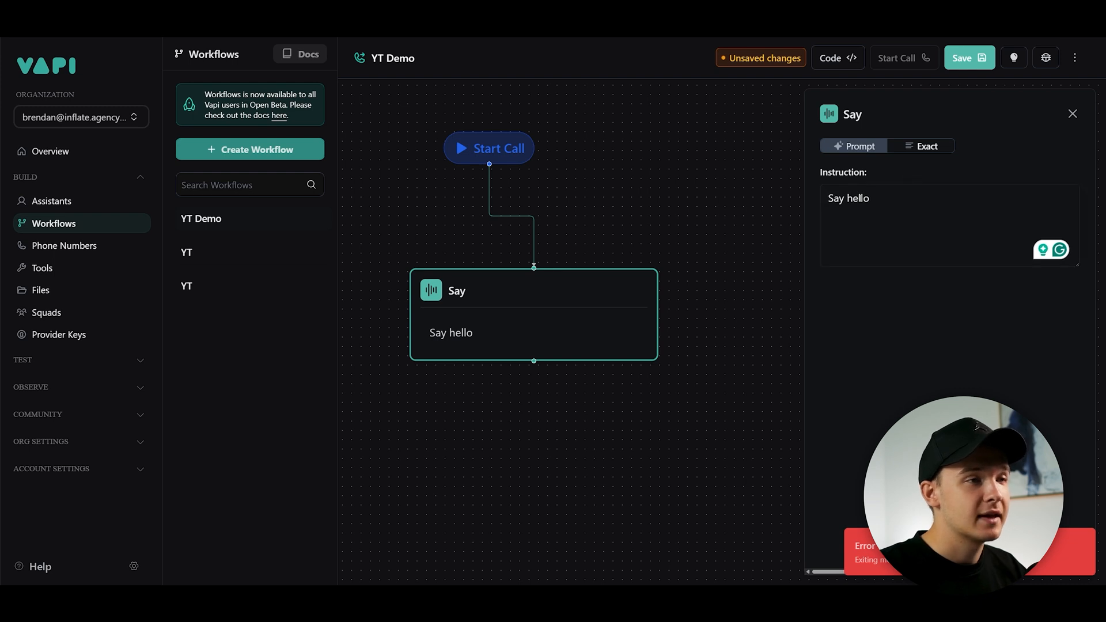
- Save the workflow again and launch a test call
click(969, 57)
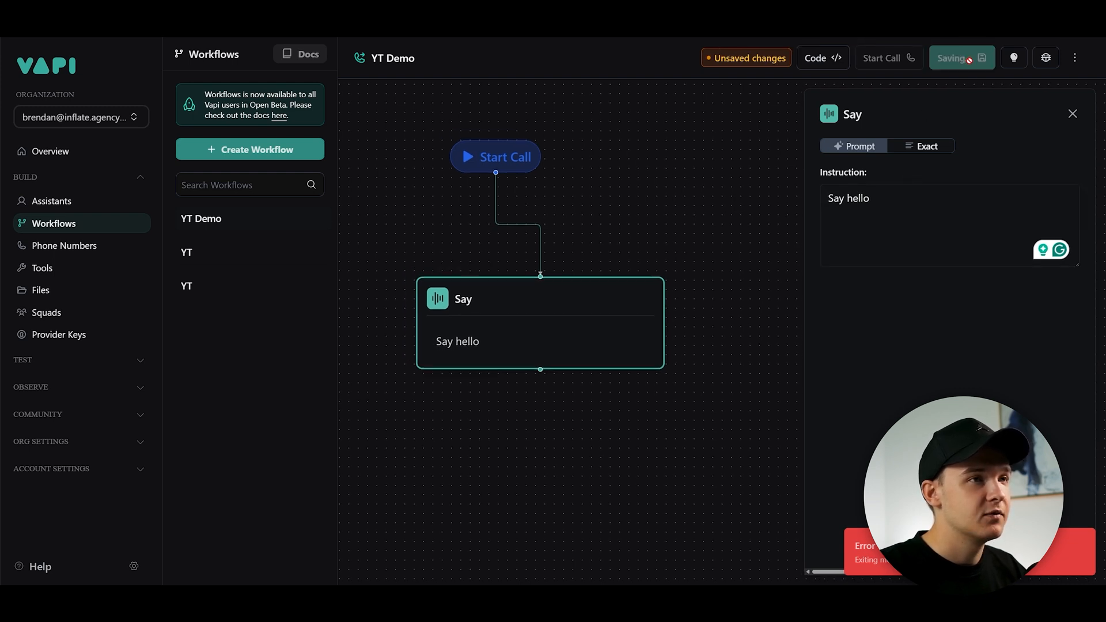
mouse_move(655, 442)
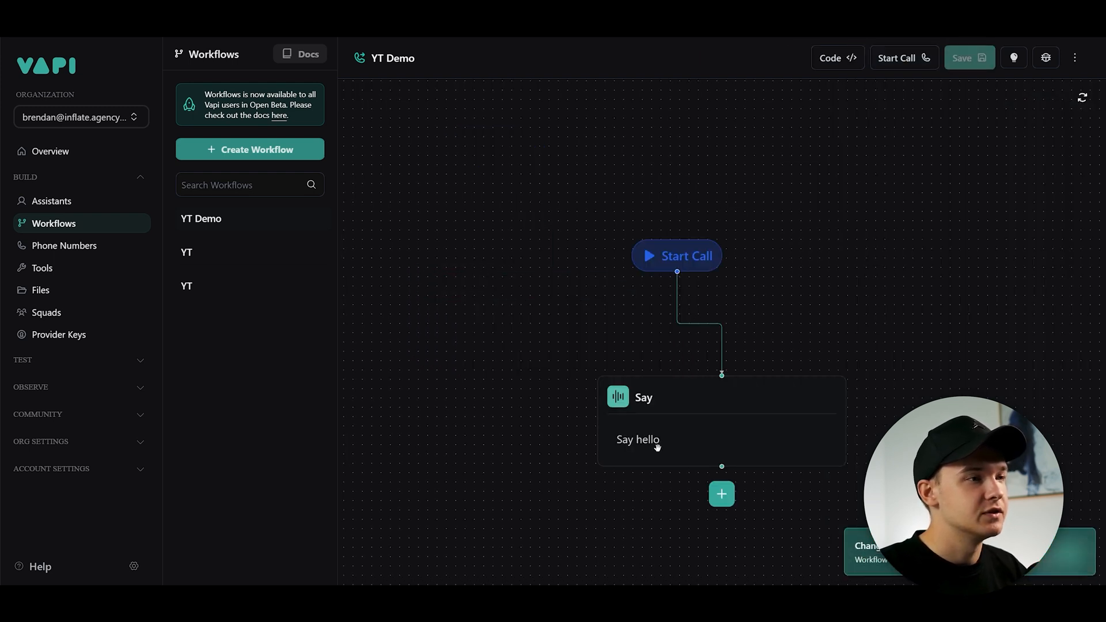
click(899, 61)
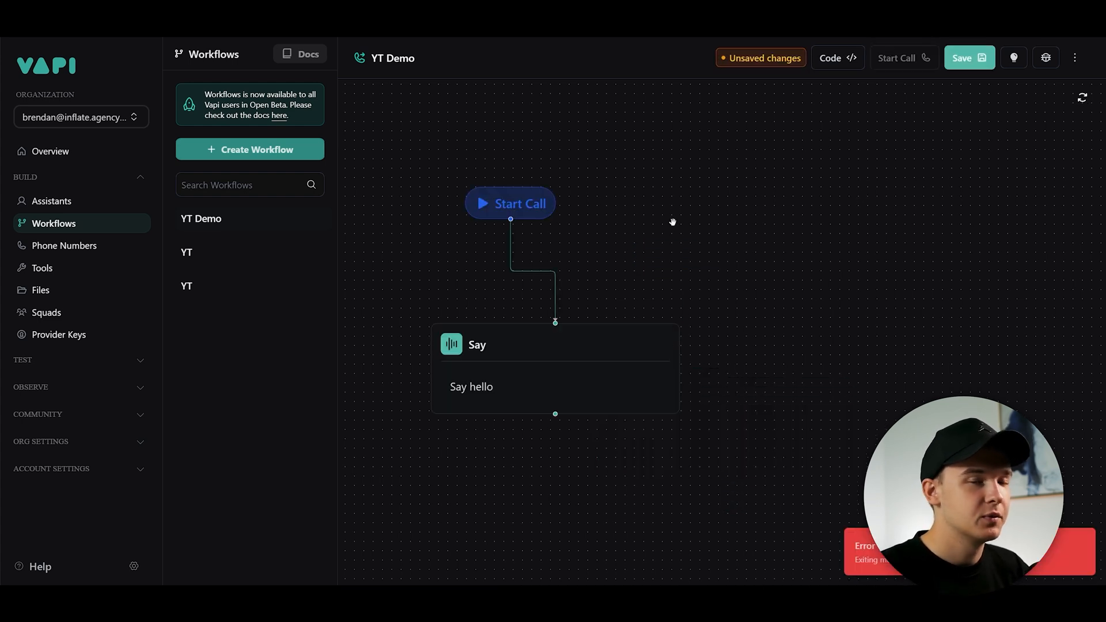
click(595, 371)
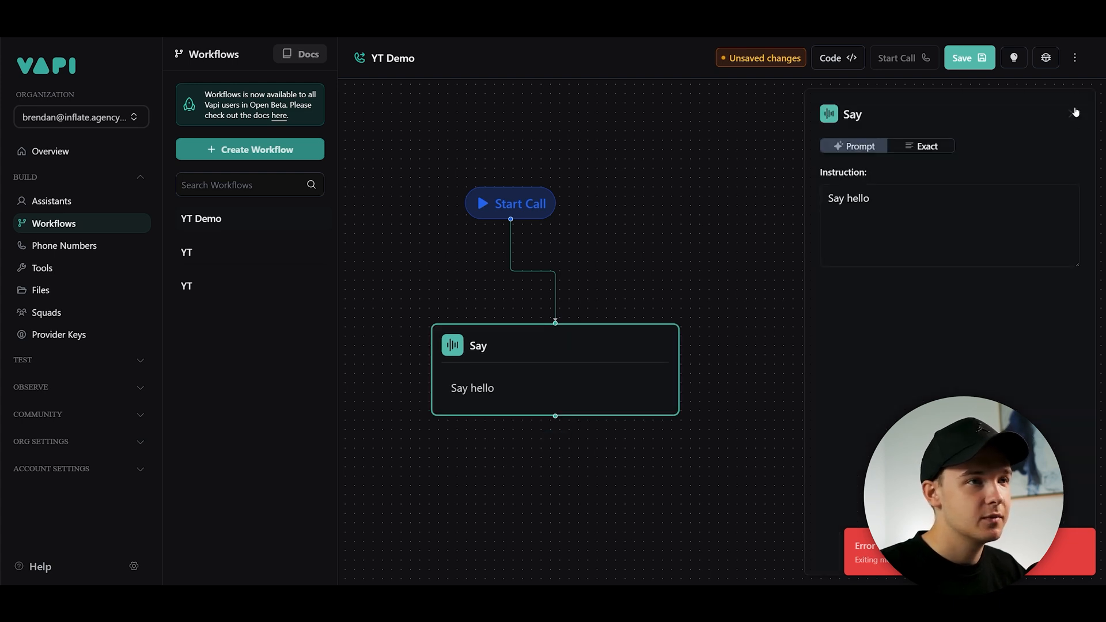
click(1072, 114)
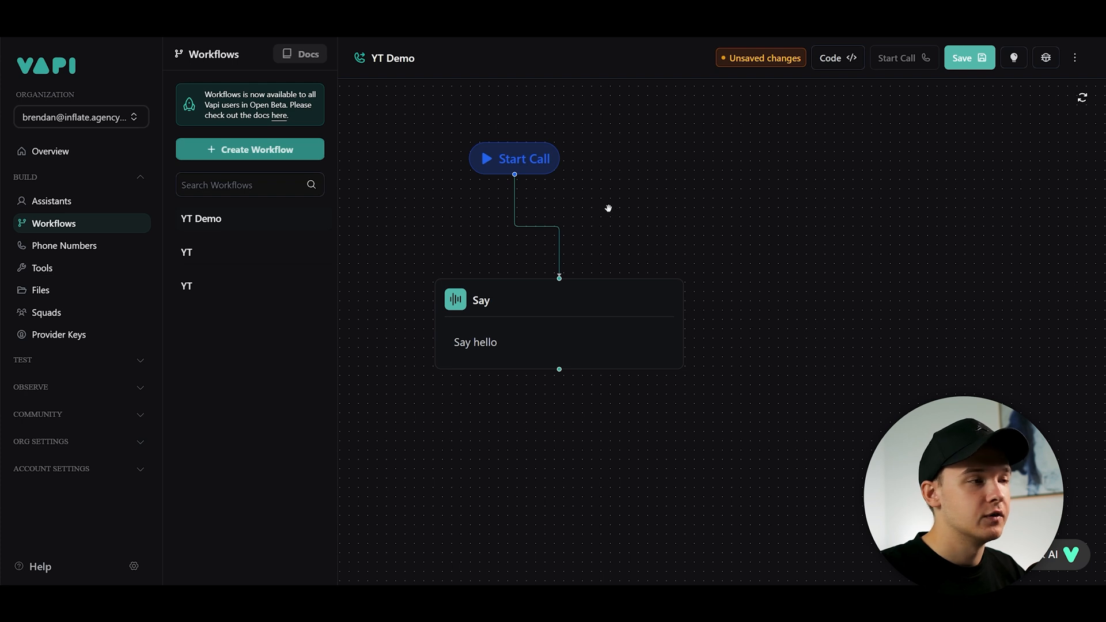
drag(609, 208, 637, 219)
mouse_move(583, 327)
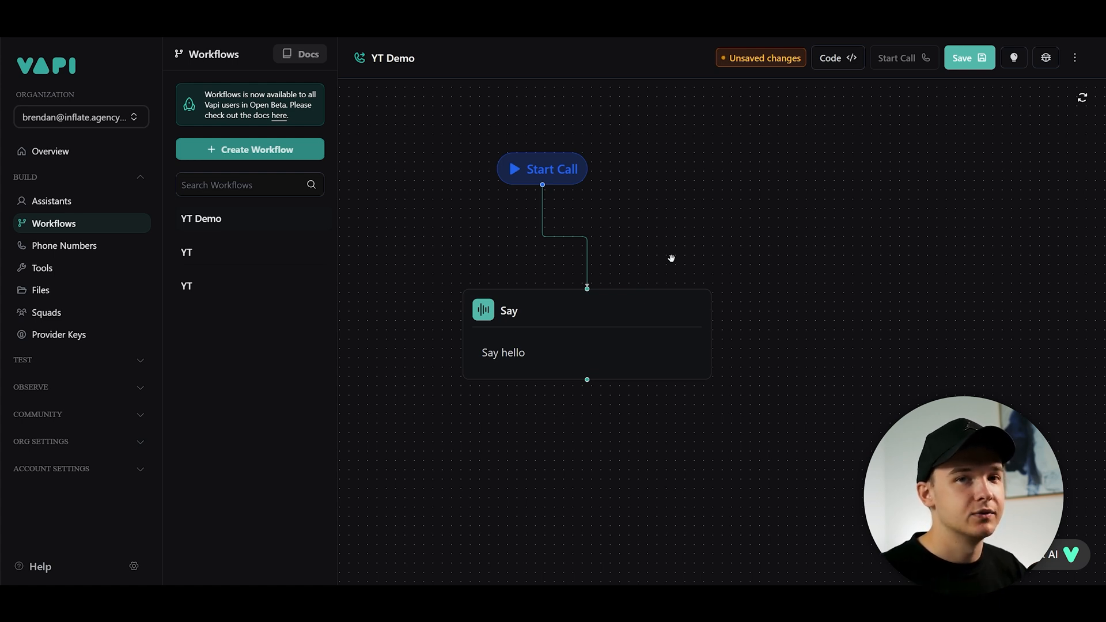
scroll(671, 258, down, 2)
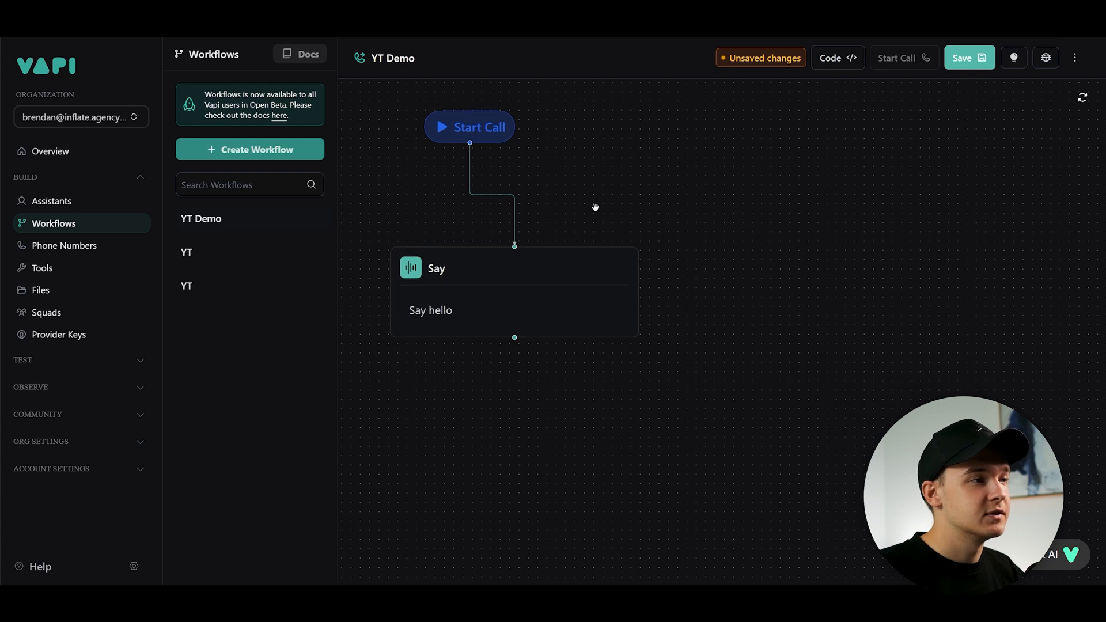
click(537, 261)
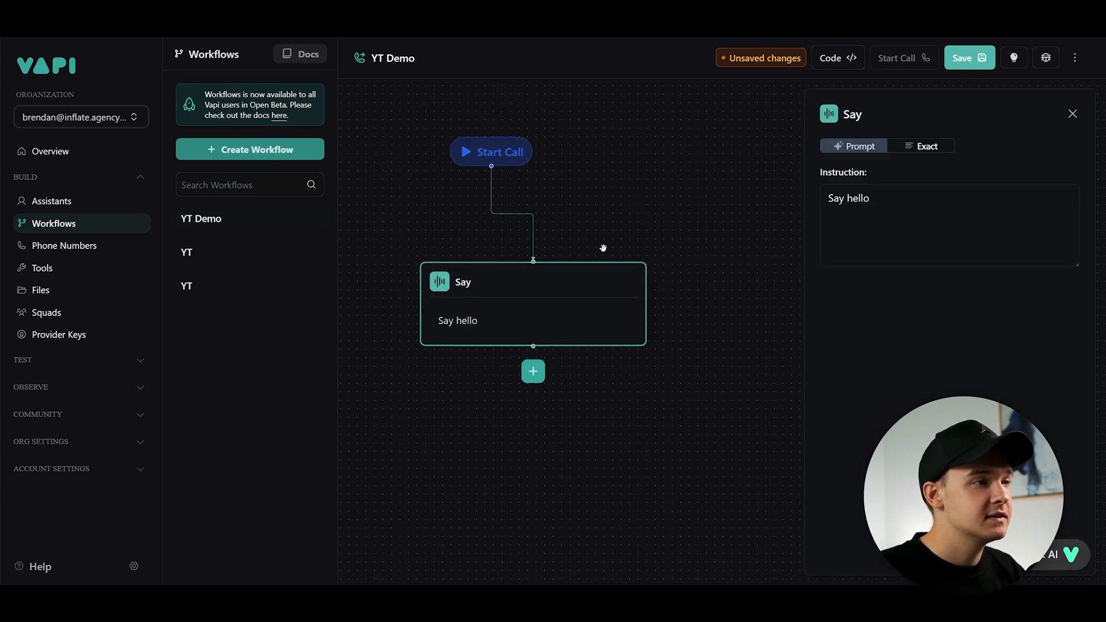
click(566, 374)
click(555, 331)
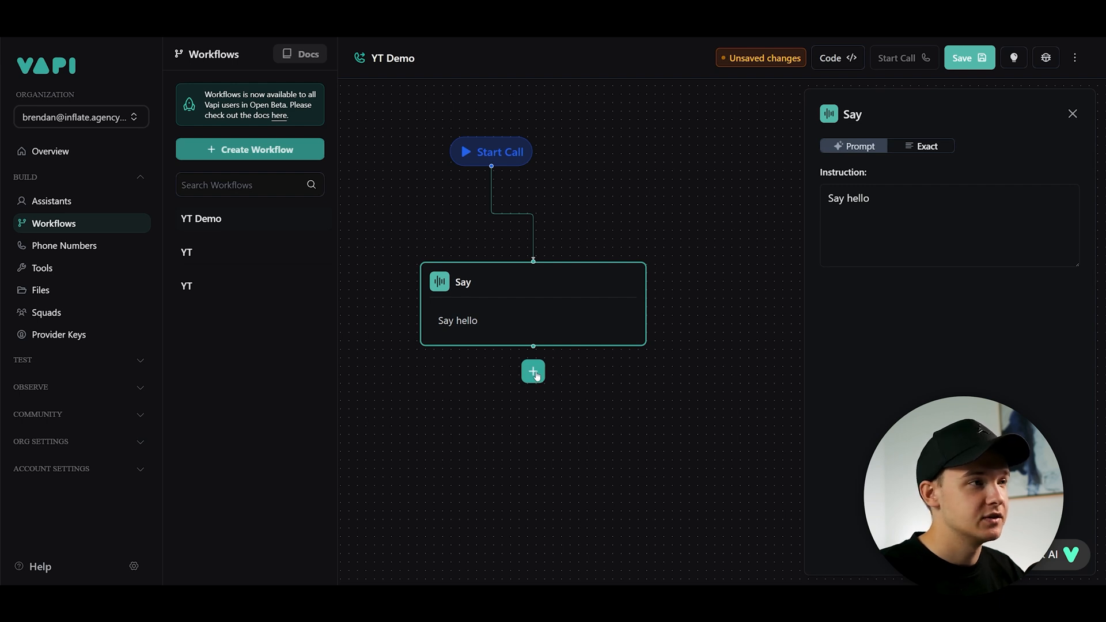
click(553, 238)
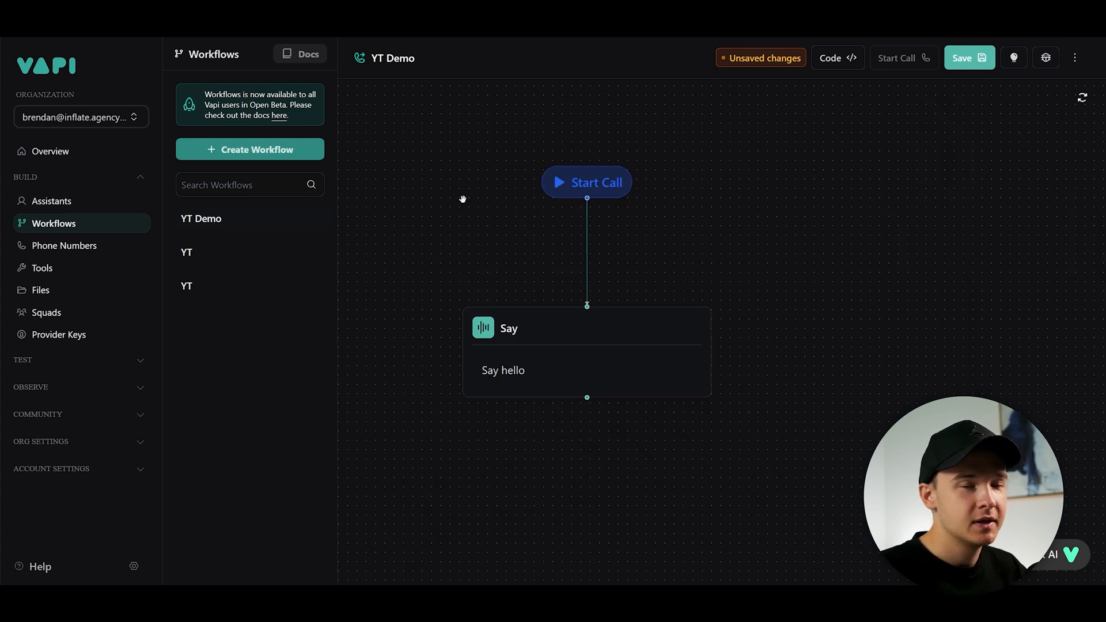
- In Exact mode, replace the Say node's text with John's greeting from the Internet Company asking if the caller is new or existing
click(524, 275)
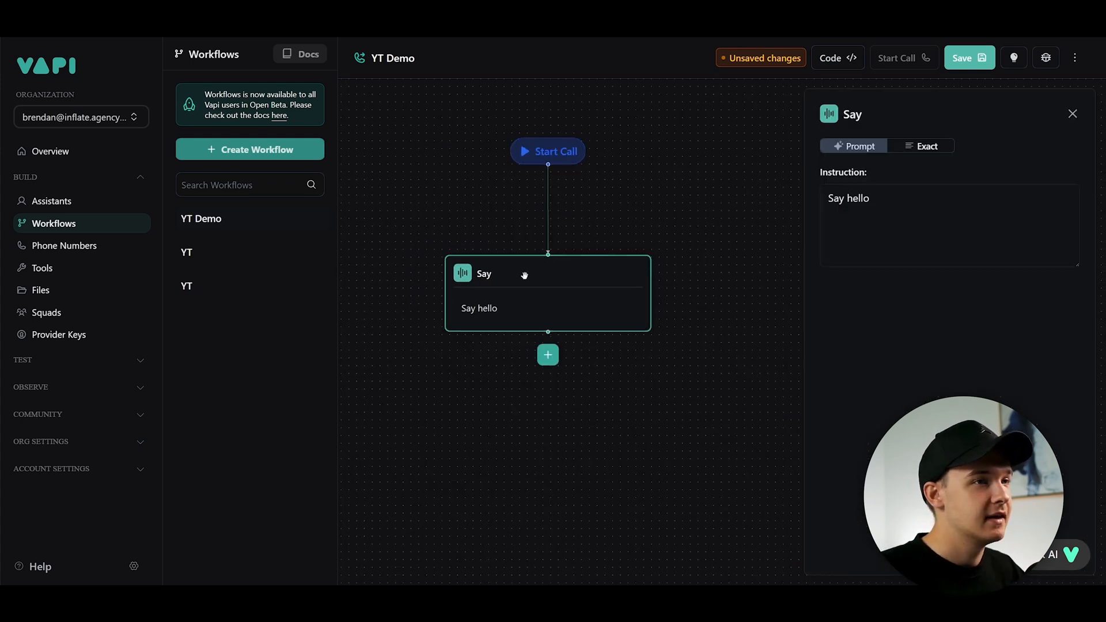
click(921, 147)
key(ctrl+a)
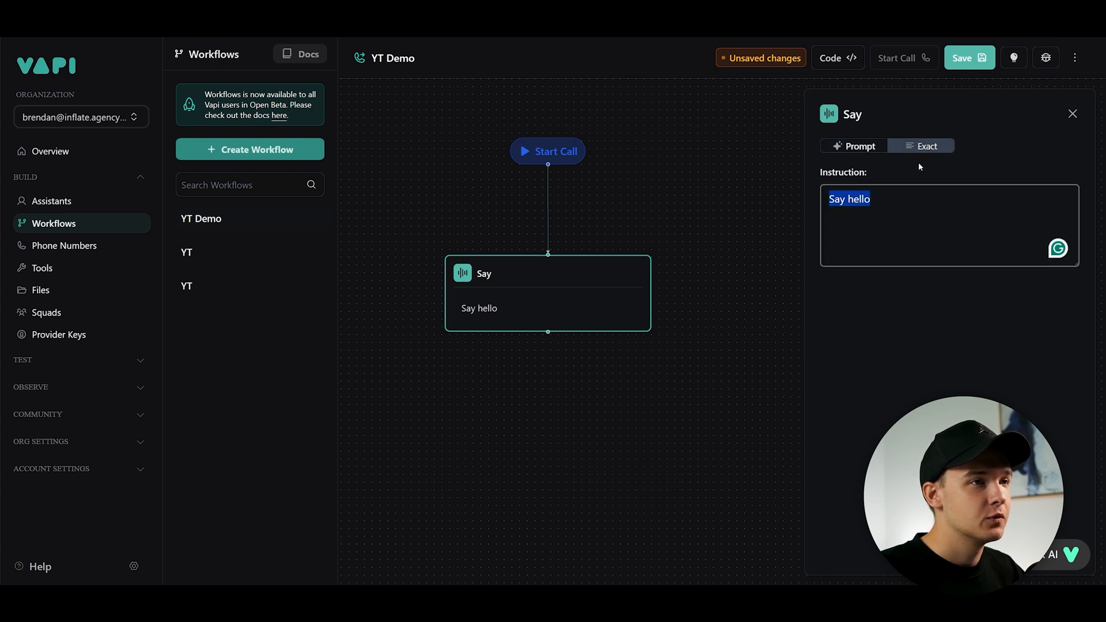
text(Hi, this is John from the Internet Company on a recorded line. Are you a new or existing customer?)
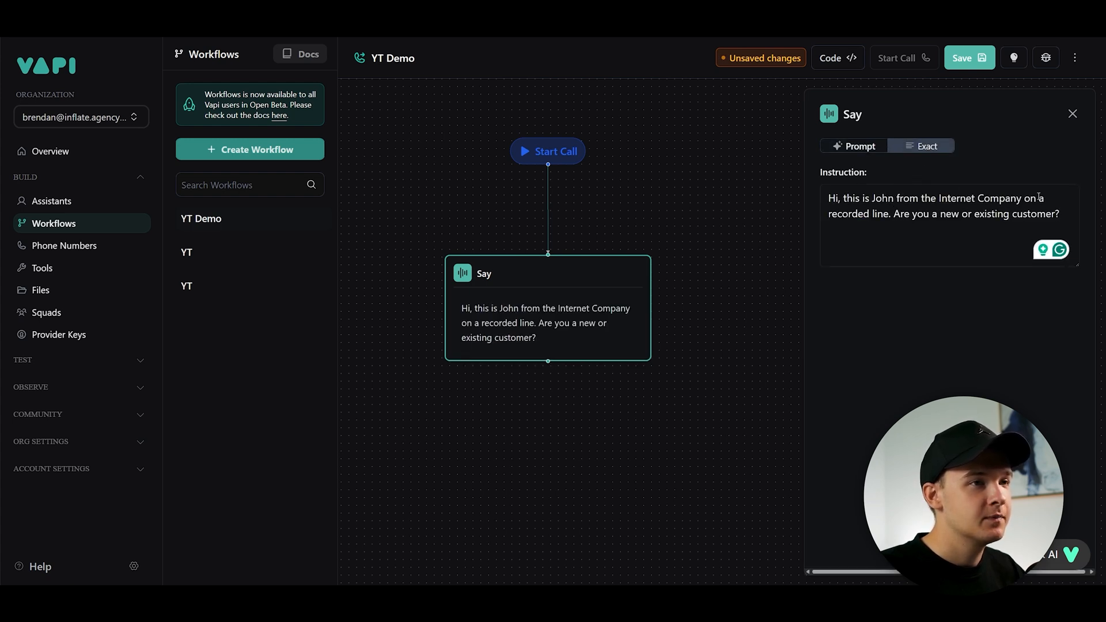
drag(894, 214, 1047, 215)
click(1066, 217)
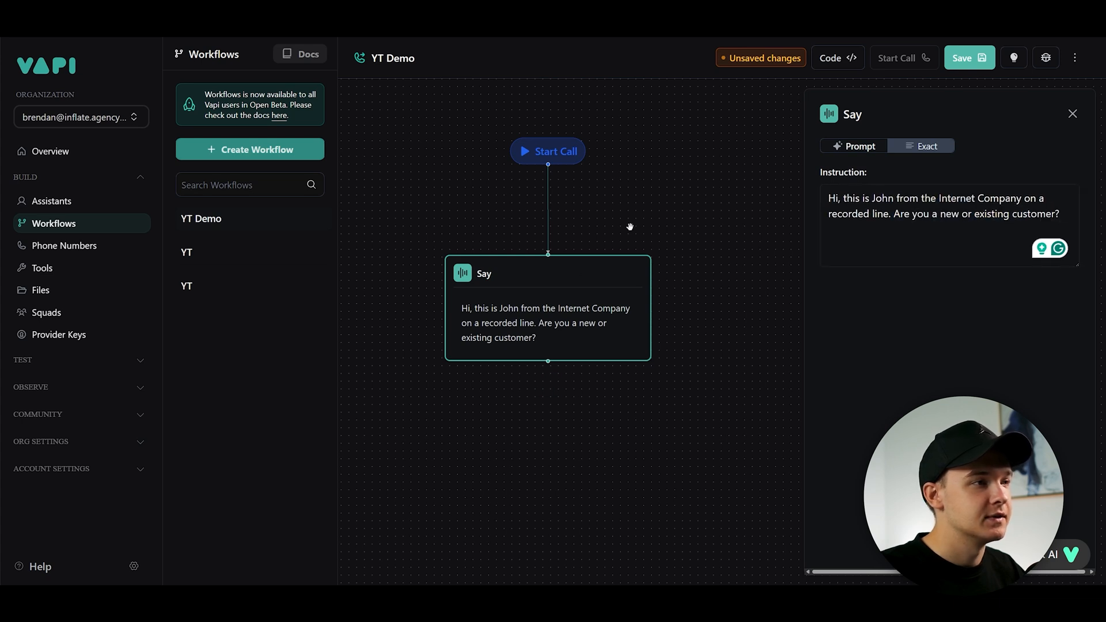
click(629, 226)
drag(548, 197, 666, 178)
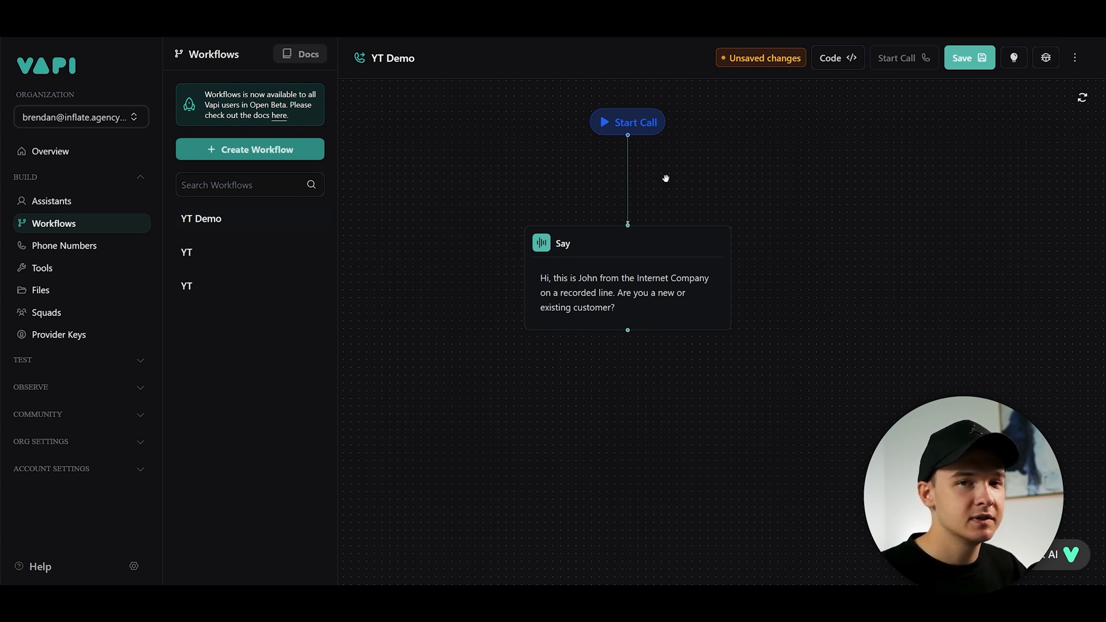
- Insert ", an AI Phone Agent" after John in the Say node's greeting
click(598, 317)
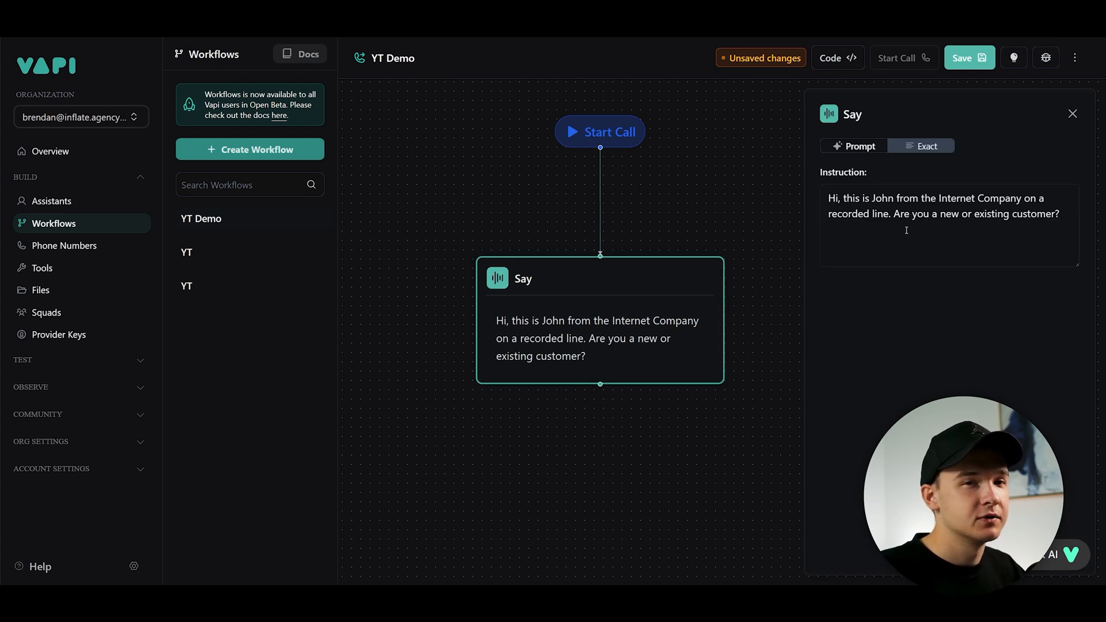
drag(892, 226, 825, 218)
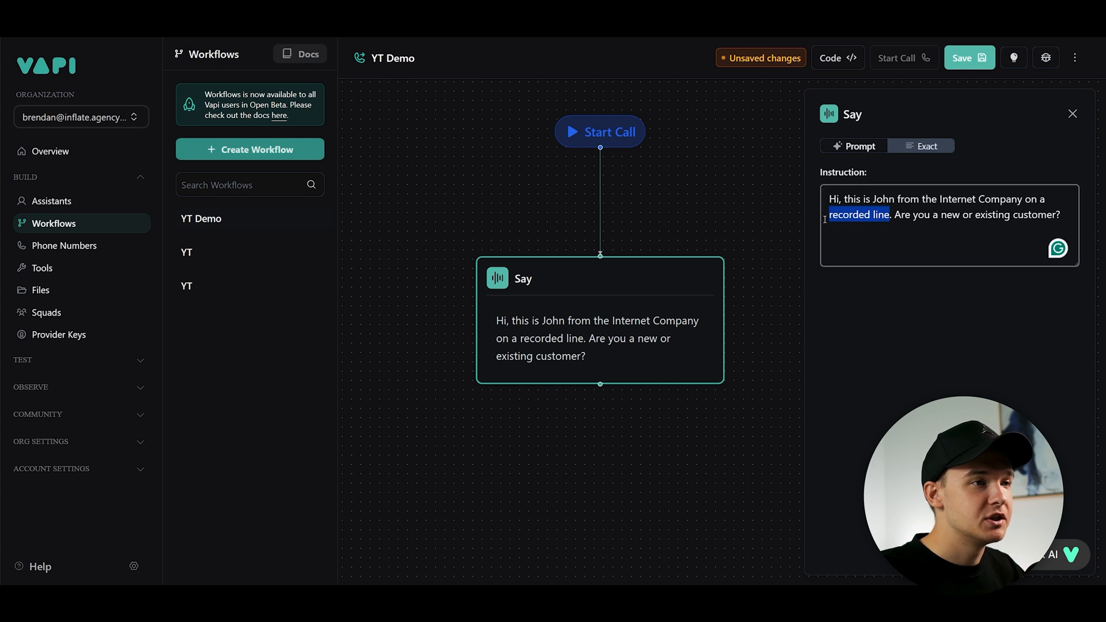
click(1057, 215)
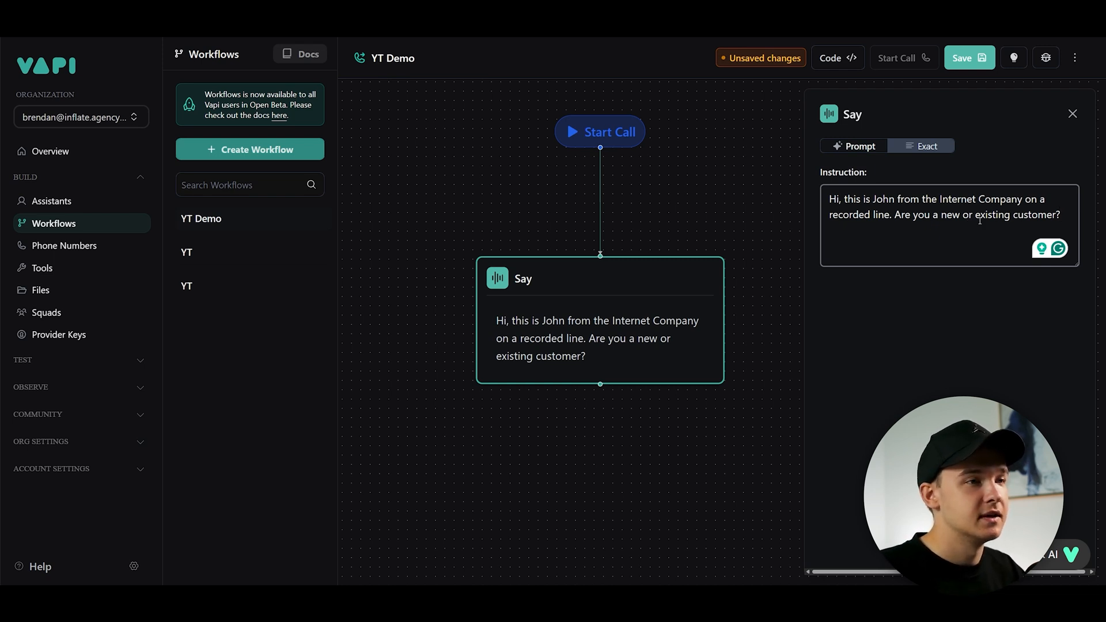
click(896, 200)
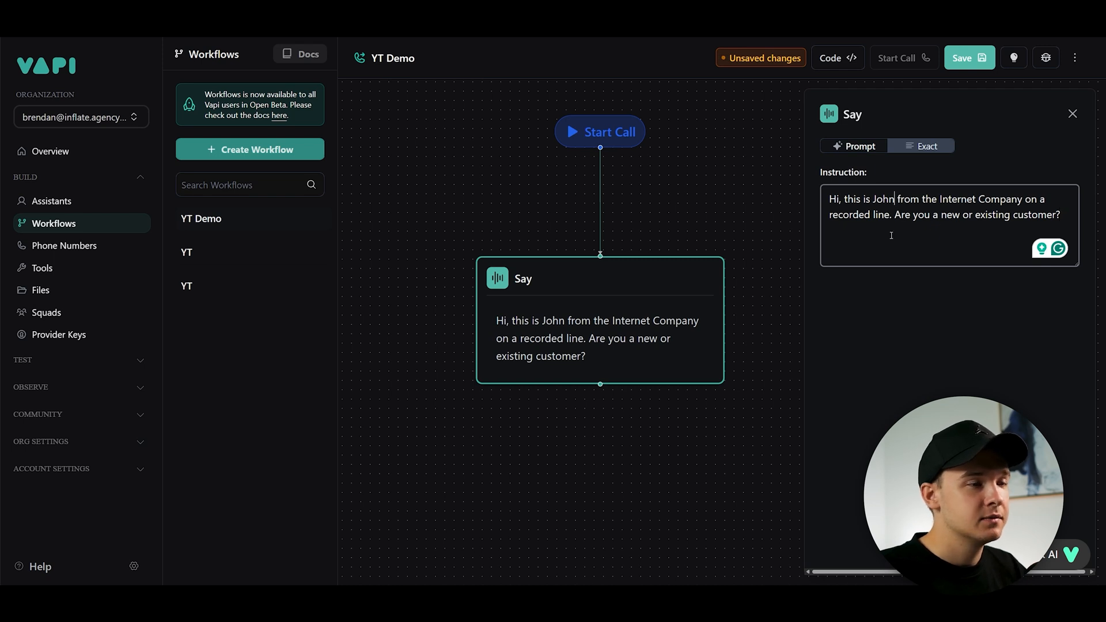
text(an AI phone)
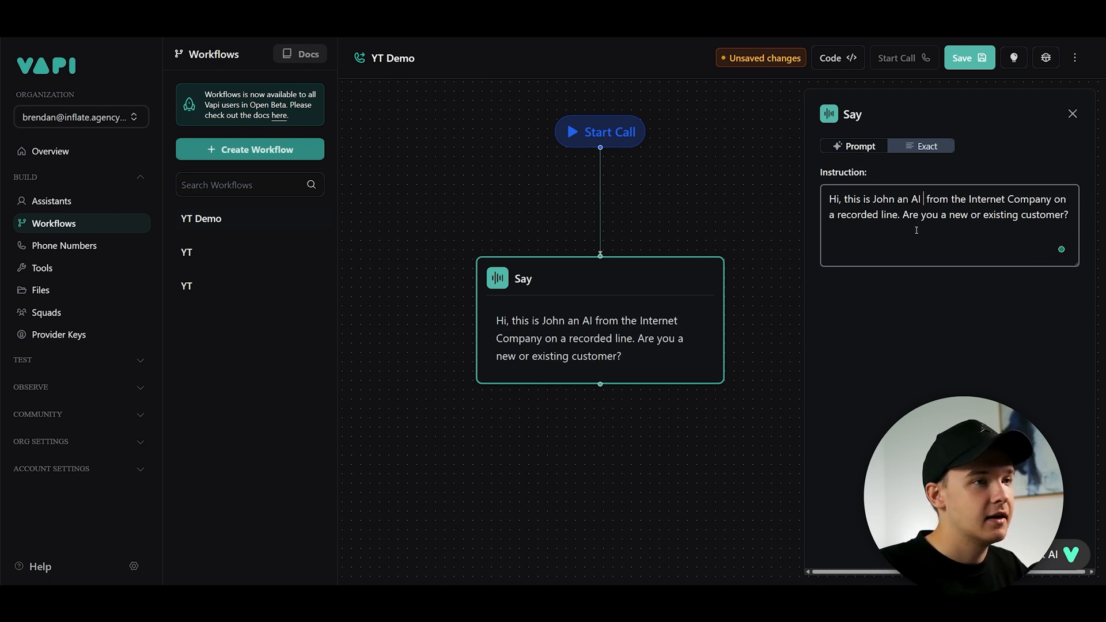
key(BackSpace)
key(BackSpace)
key(BackSpace)
key(BackSpace)
key(BackSpace)
text(Phone Agent)
mouse_move(884, 200)
click(887, 236)
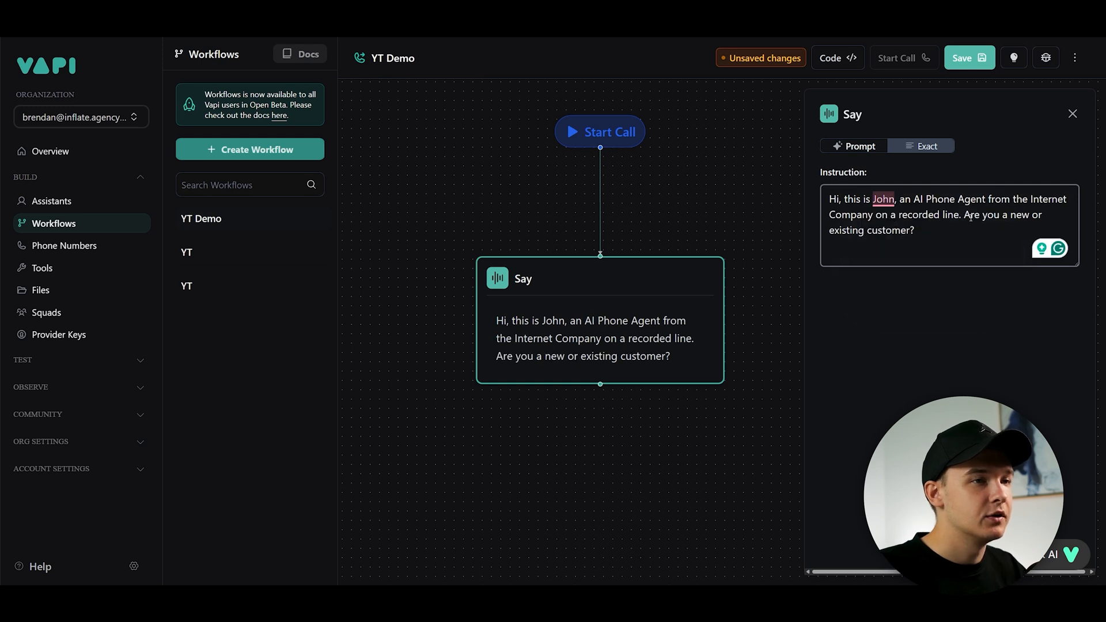
click(734, 204)
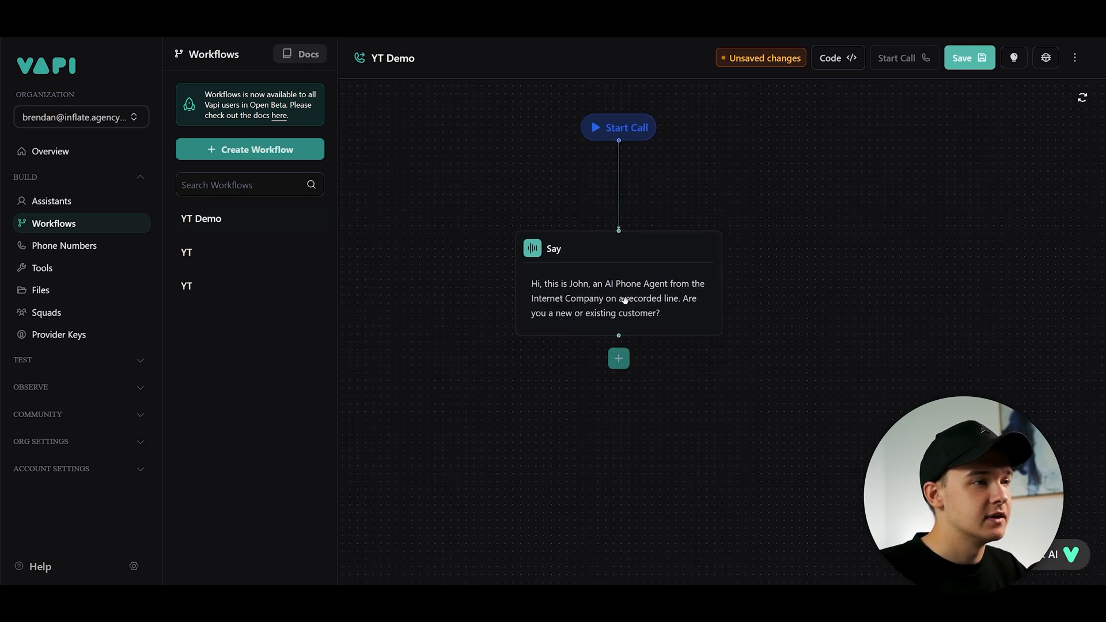
- Add a Gather step after the Say node
click(578, 313)
click(710, 389)
click(650, 311)
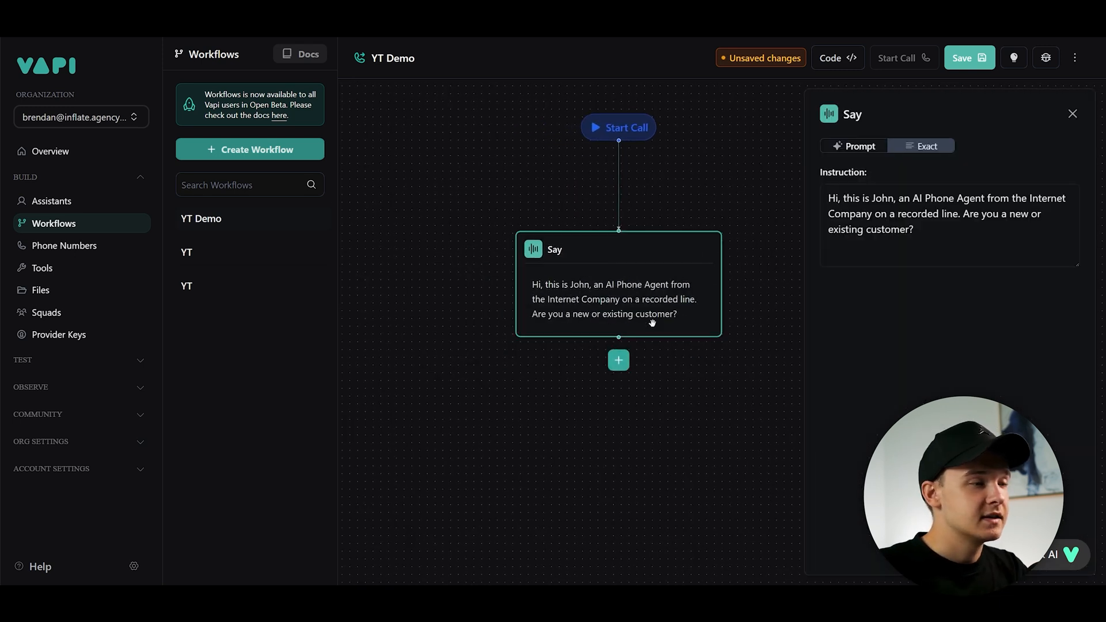
click(621, 364)
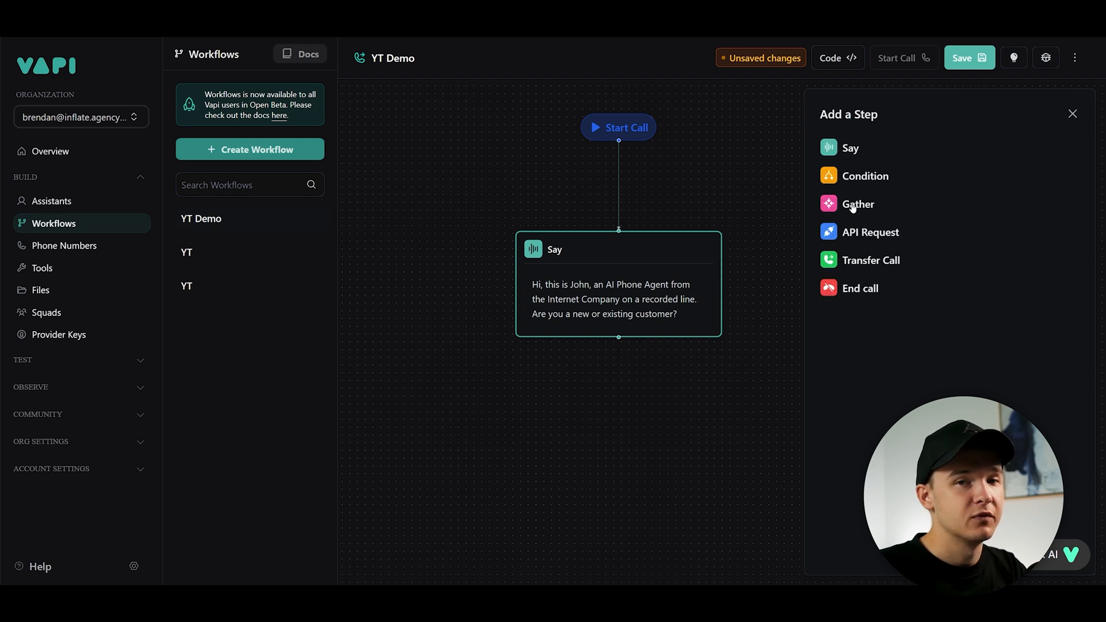
click(854, 206)
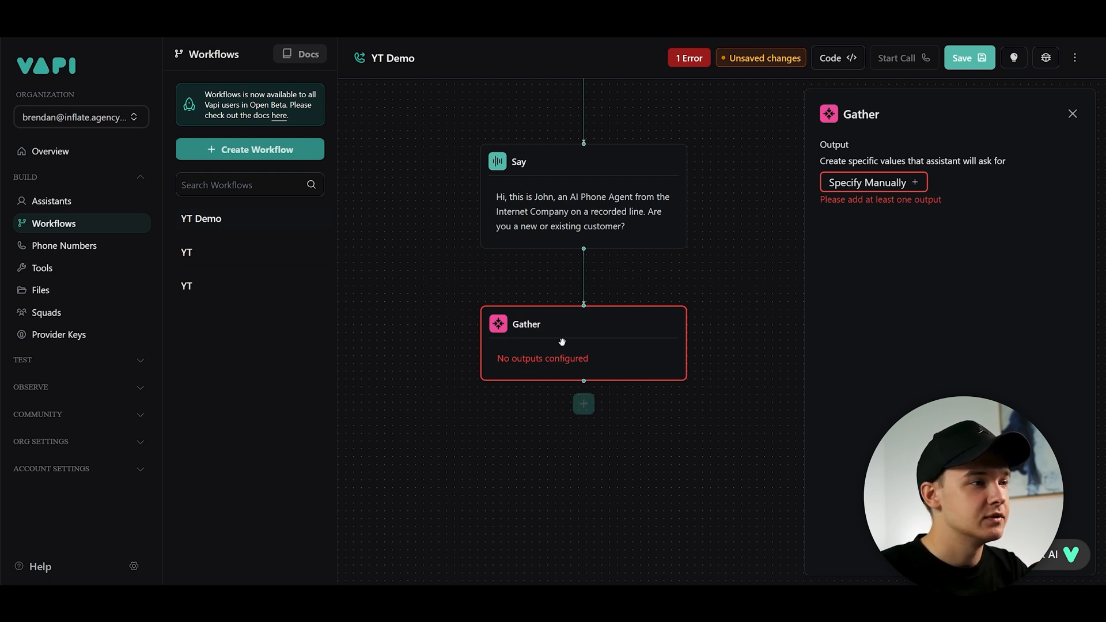
- Add a manually specified Gather output named customer_type, described as "This is the type of customer. They are either a new or existing customer."
click(917, 183)
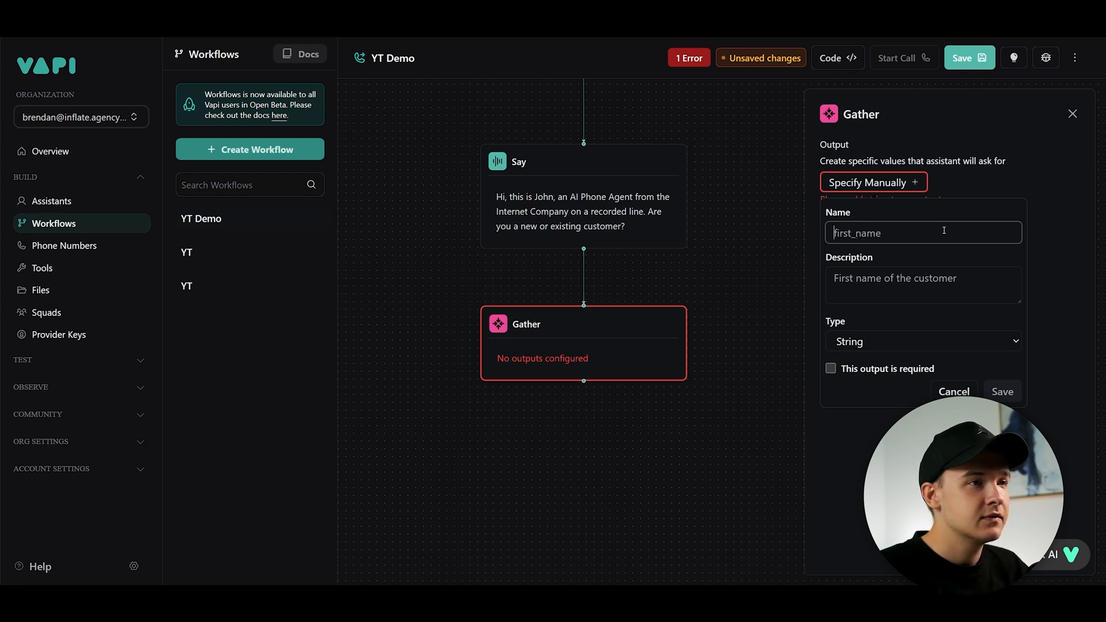
text(customer)
click(892, 257)
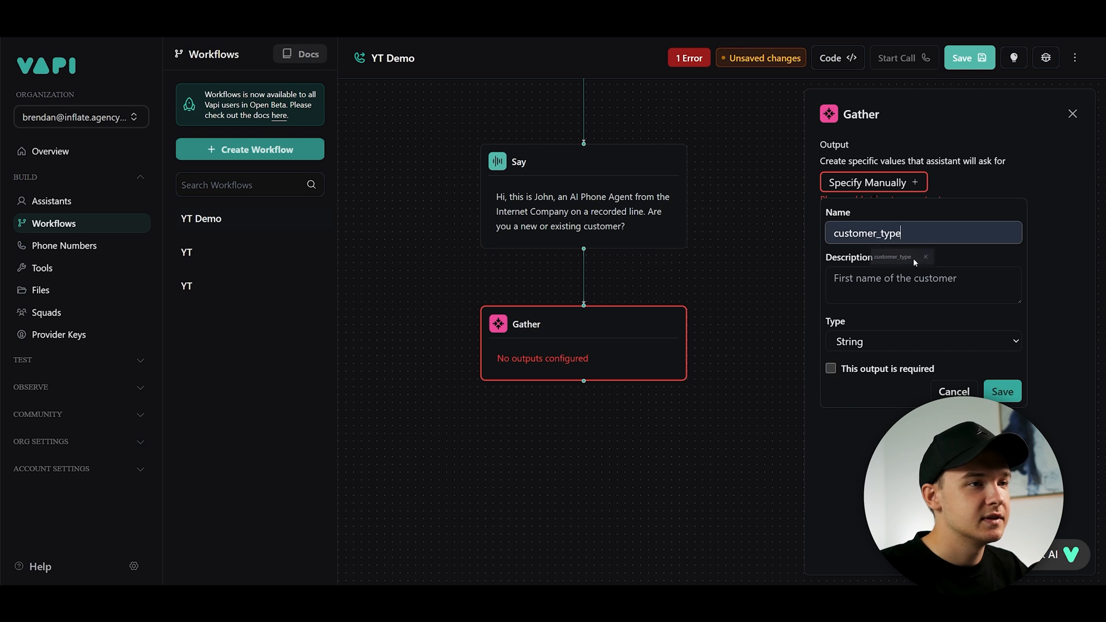
click(932, 278)
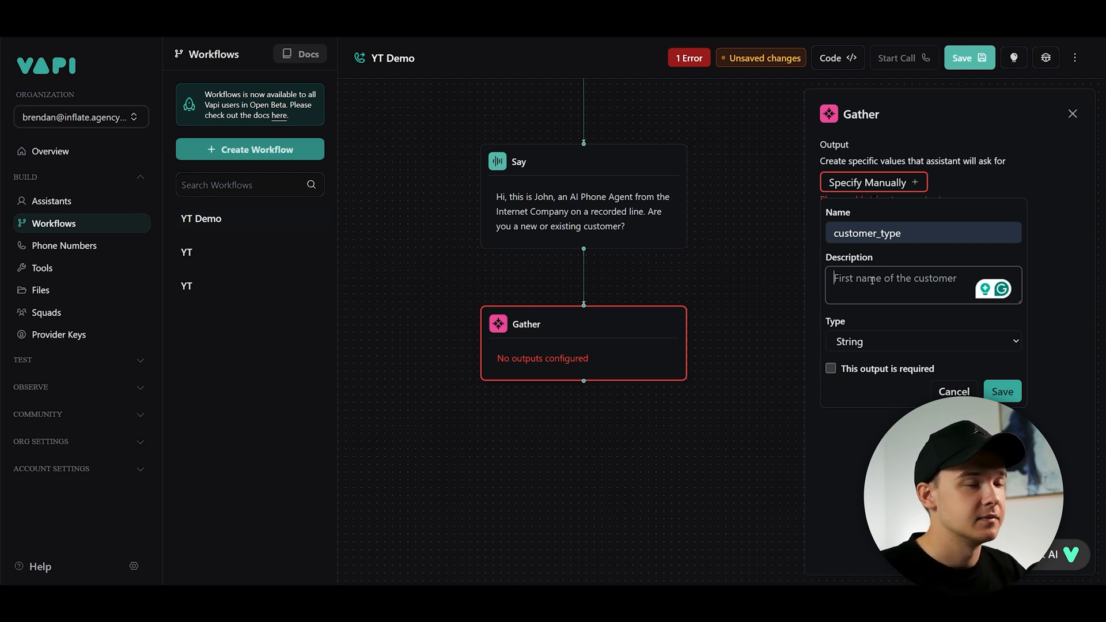
text(This )
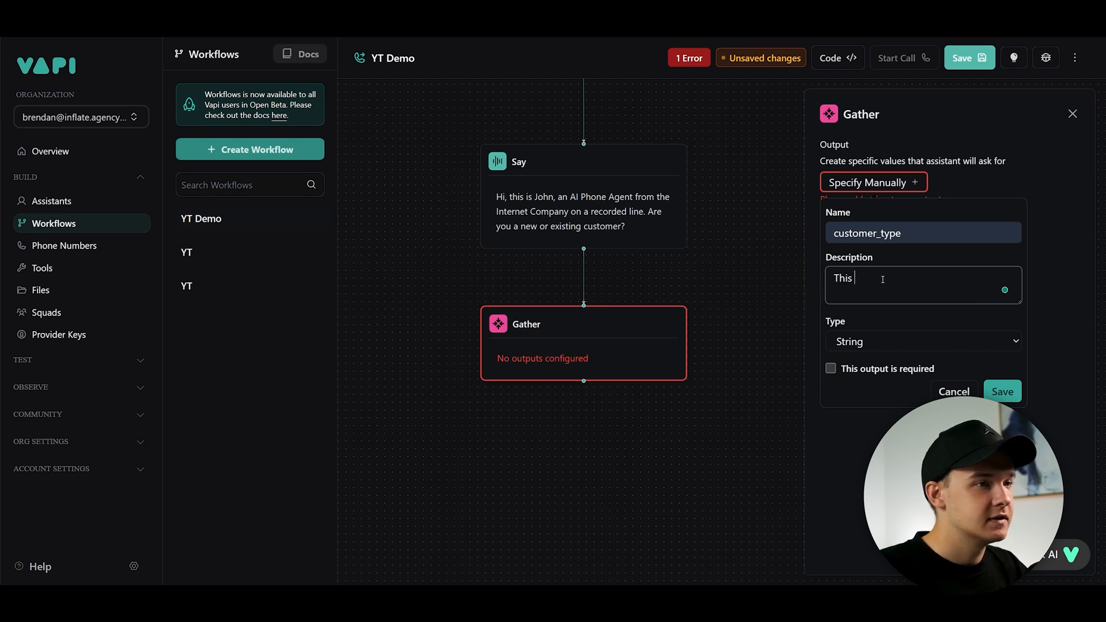
text(is the type of customer.)
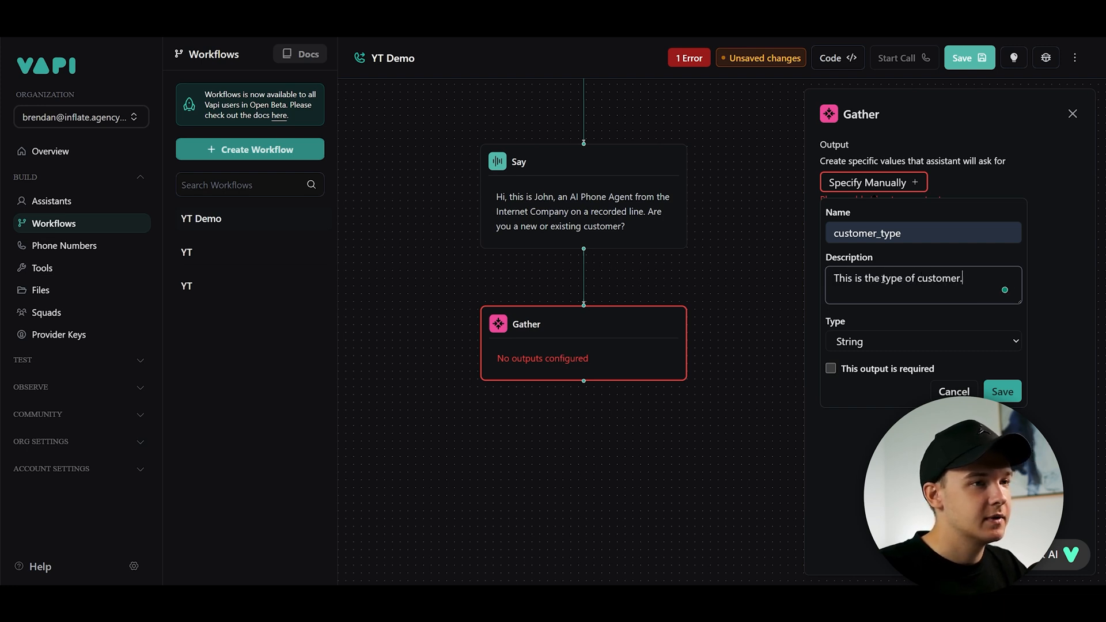
text( They are either a new or existing customer.)
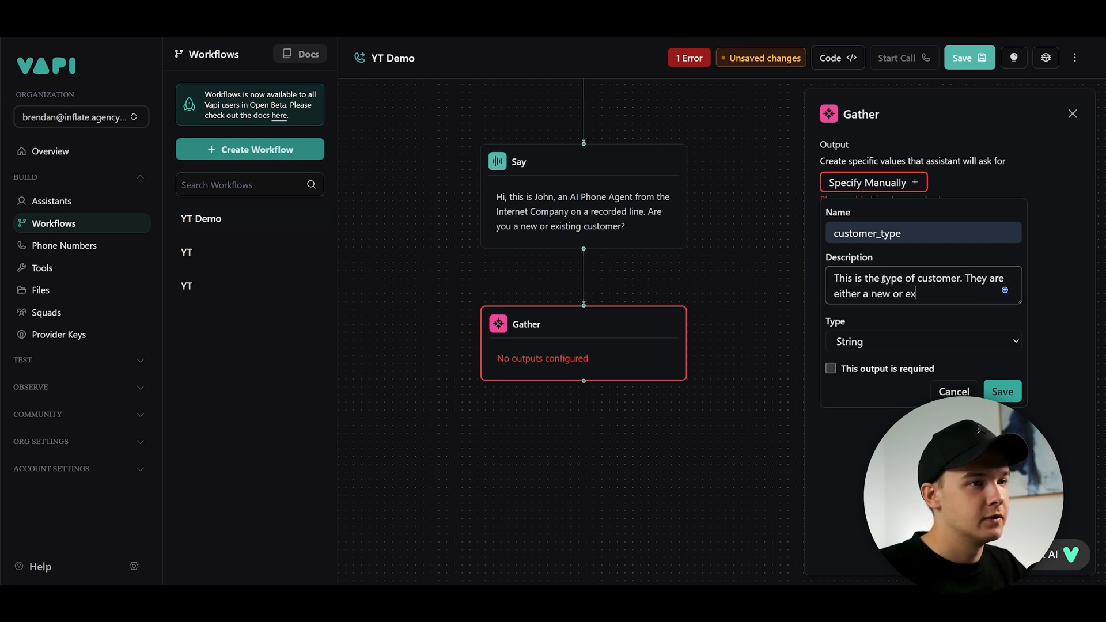
- Make customer_type an Enum with values NEW,EXISTING, mark the output as required, and save it
click(873, 340)
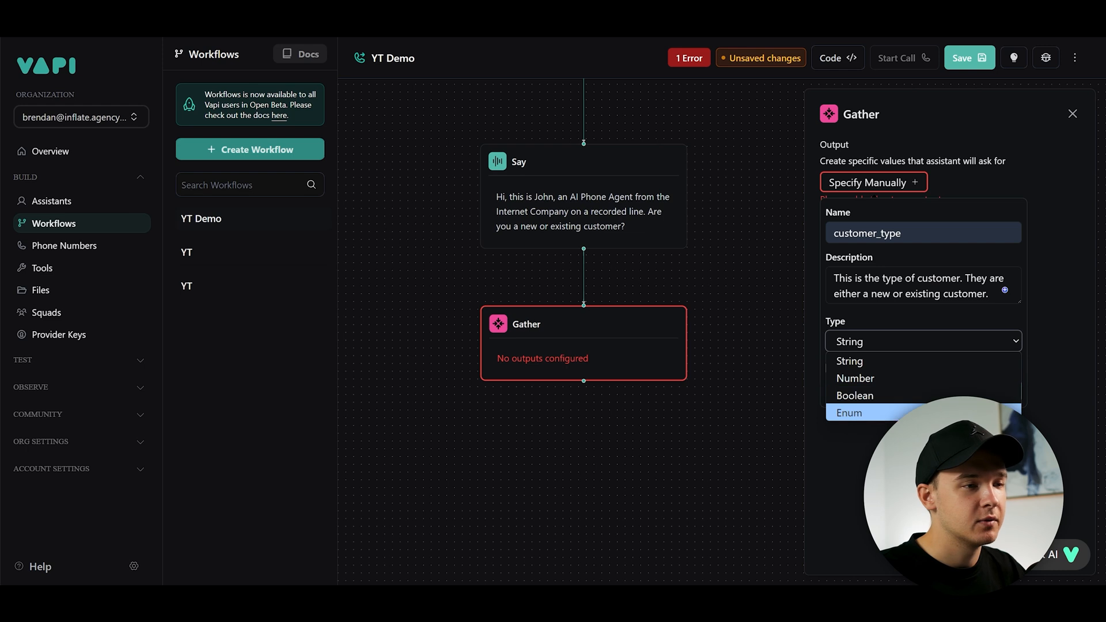
click(864, 412)
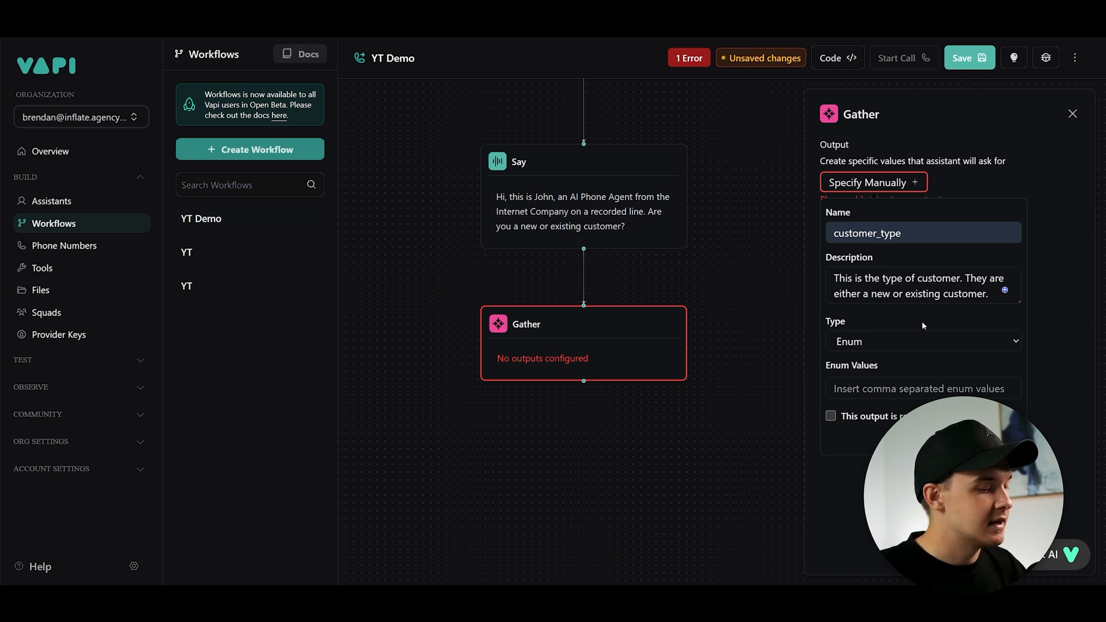
drag(826, 366, 891, 367)
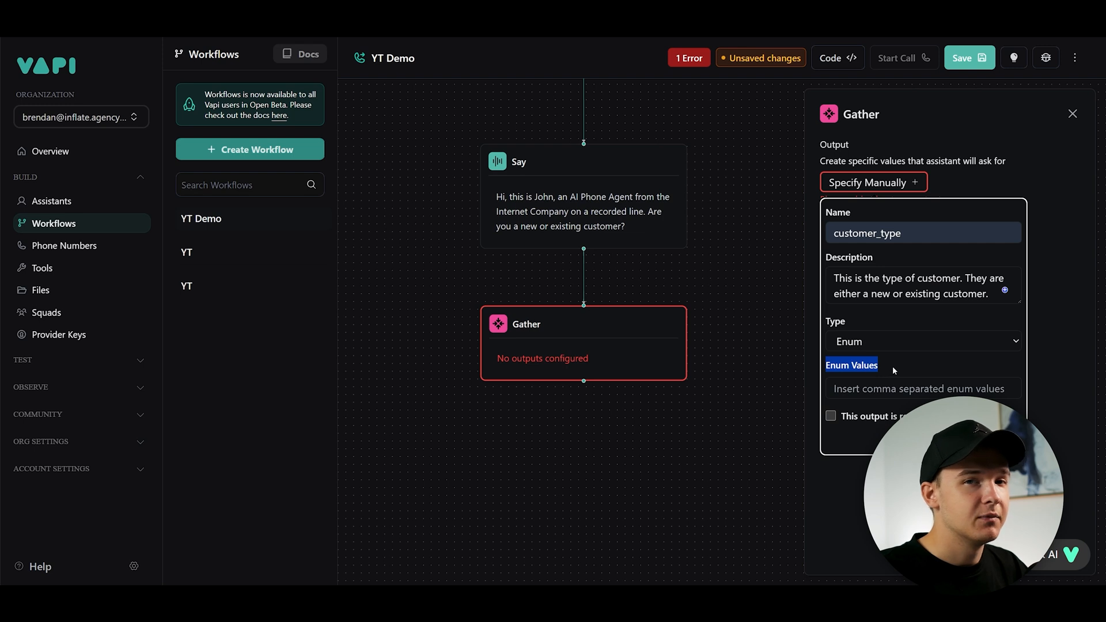
click(893, 365)
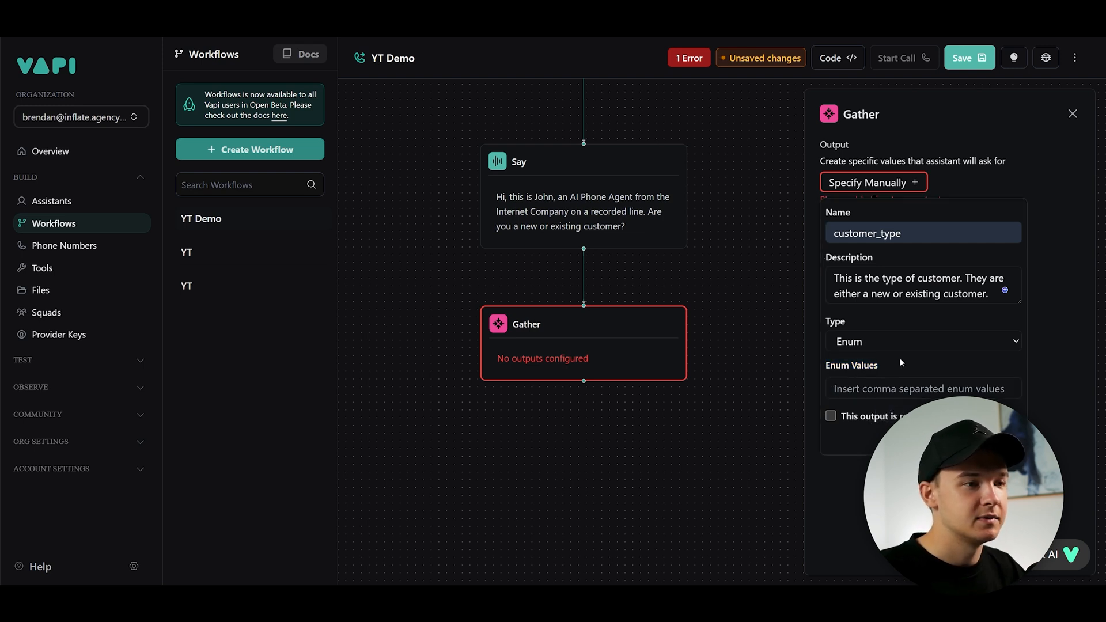
click(894, 389)
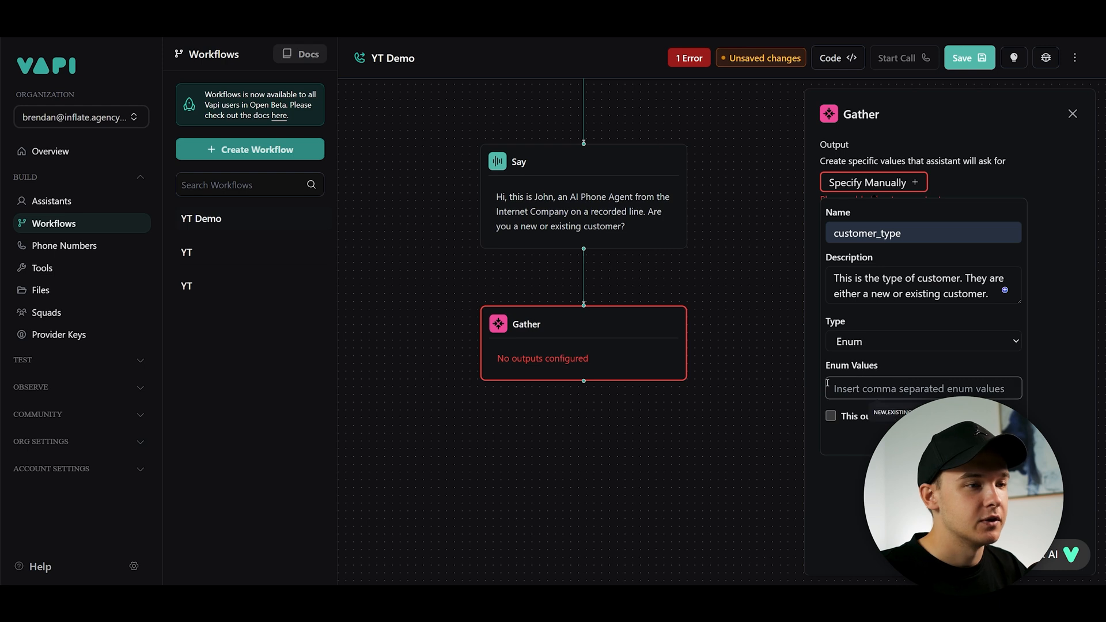
click(890, 413)
click(909, 363)
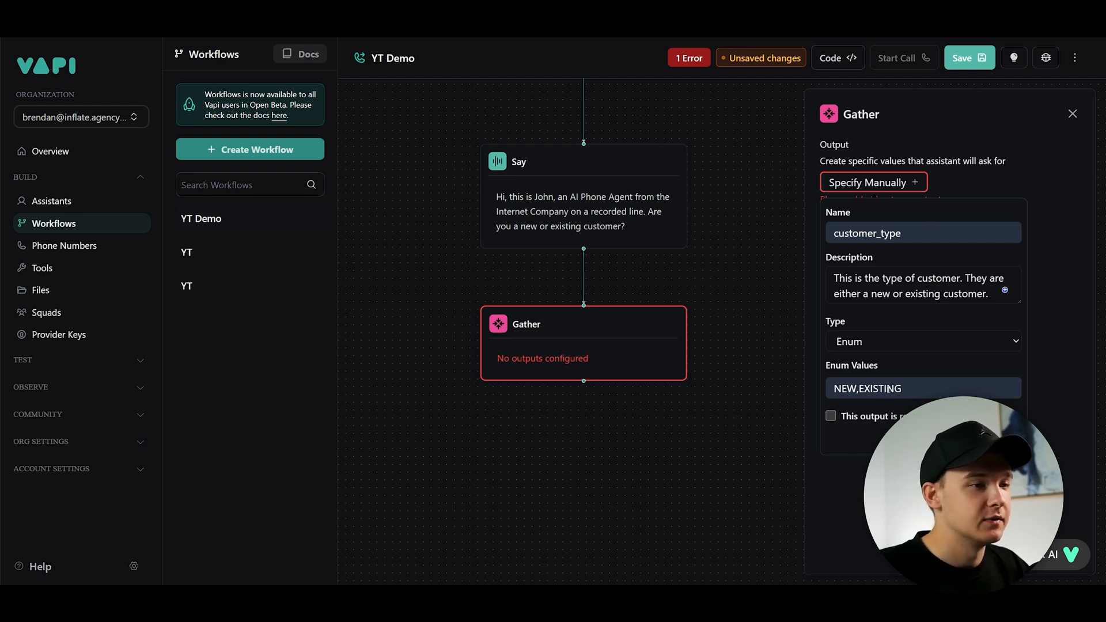
click(830, 416)
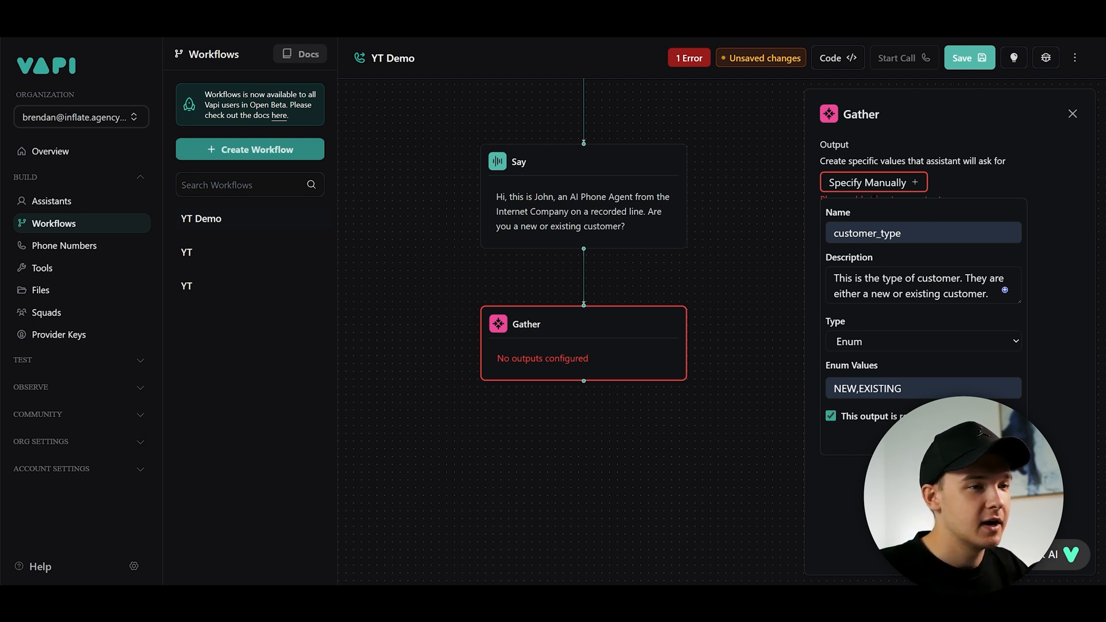
click(995, 437)
- Add a Condition step after the Gather node
click(634, 283)
scroll(603, 284, down, 3)
drag(673, 287, 714, 259)
scroll(674, 278, up, 3)
scroll(715, 259, down, 2)
scroll(635, 363, up, 3)
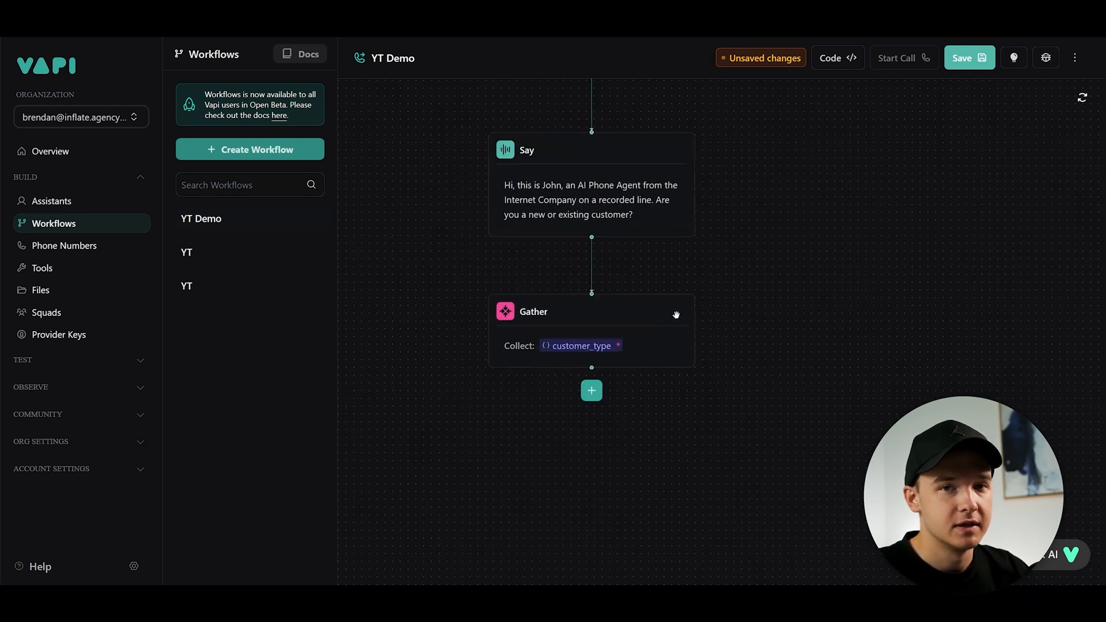
drag(768, 349, 792, 309)
scroll(612, 249, down, 2)
scroll(622, 265, up, 3)
drag(679, 381, 712, 327)
scroll(712, 327, down, 2)
click(658, 303)
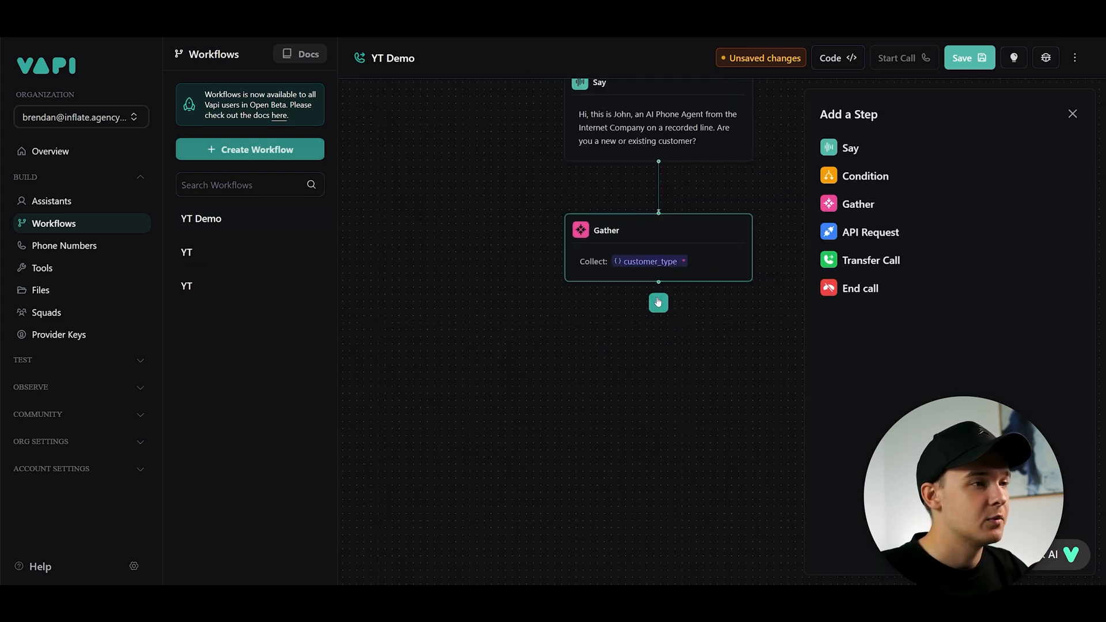
click(872, 177)
- Add a Say step as a branch below the Condition
scroll(714, 281, down, 1)
scroll(627, 284, down, 2)
scroll(621, 273, up, 2)
drag(621, 274, 669, 248)
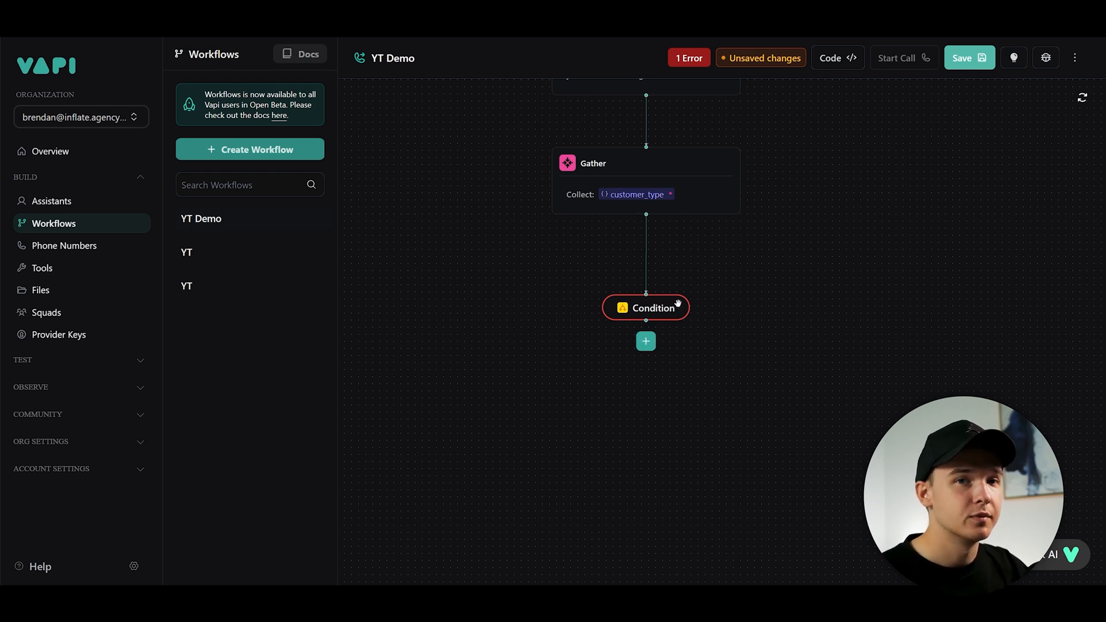
mouse_move(670, 311)
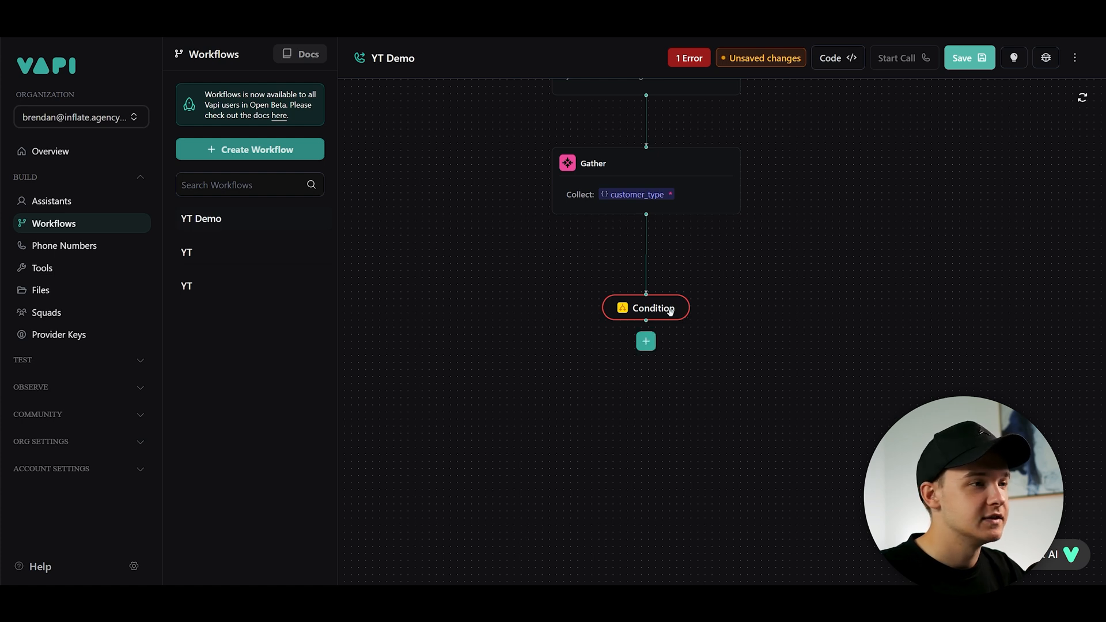
click(645, 341)
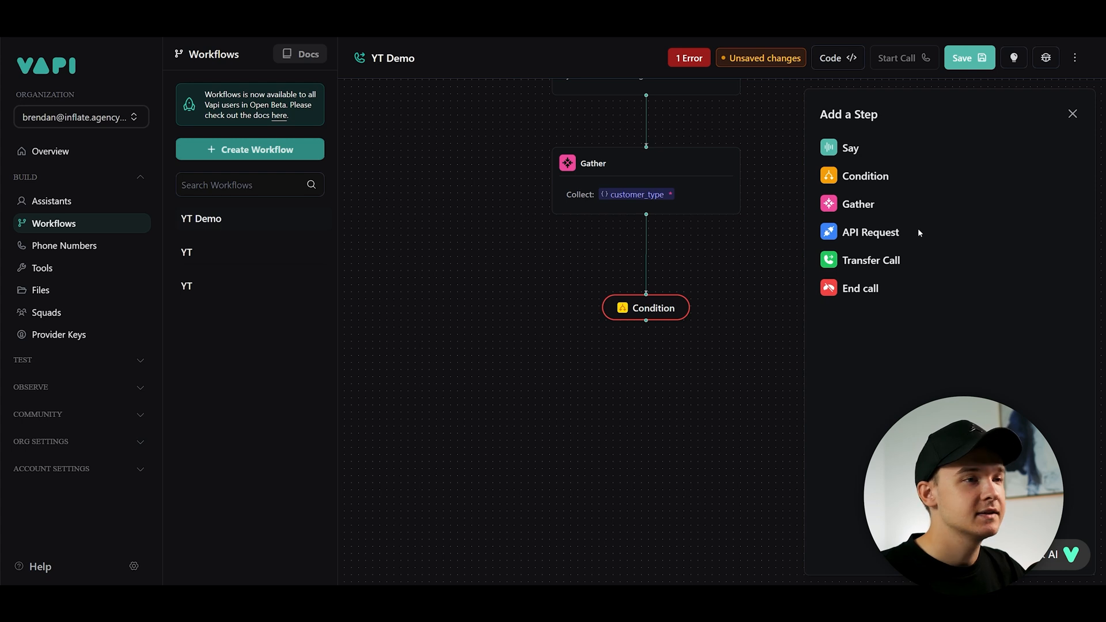
click(853, 150)
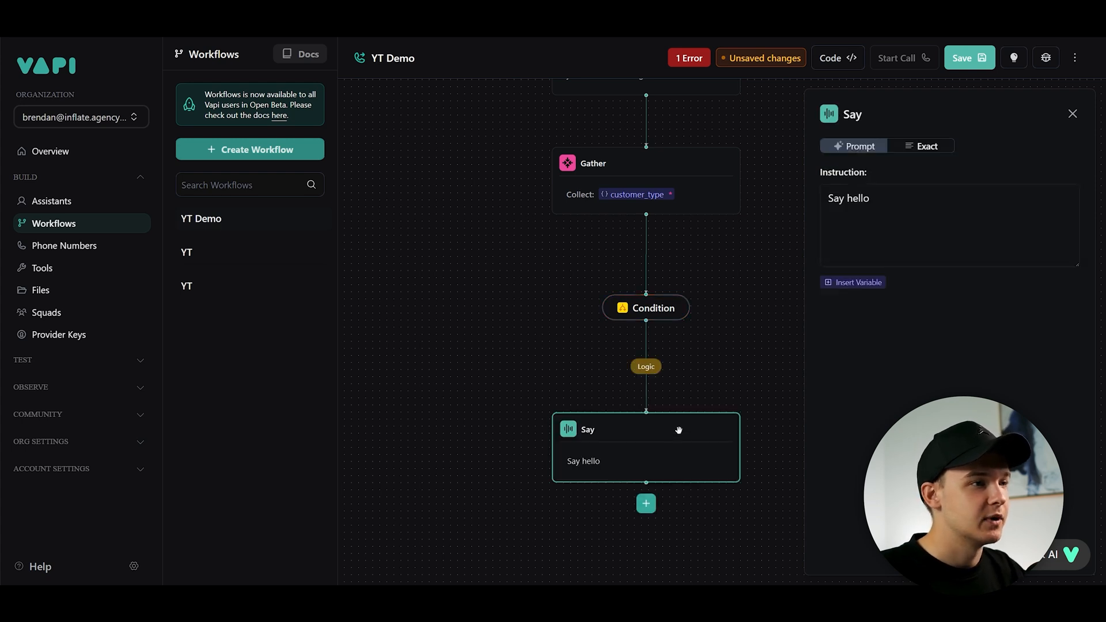
- Add a second Say branch from the Condition
drag(665, 432, 476, 422)
scroll(541, 388, down, 1)
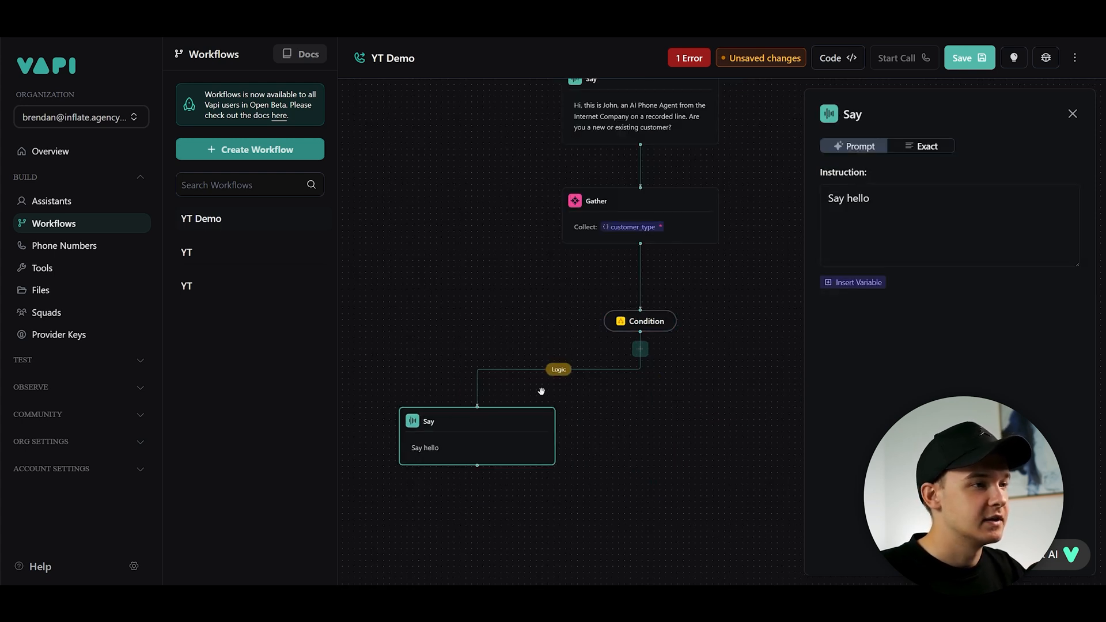
click(676, 378)
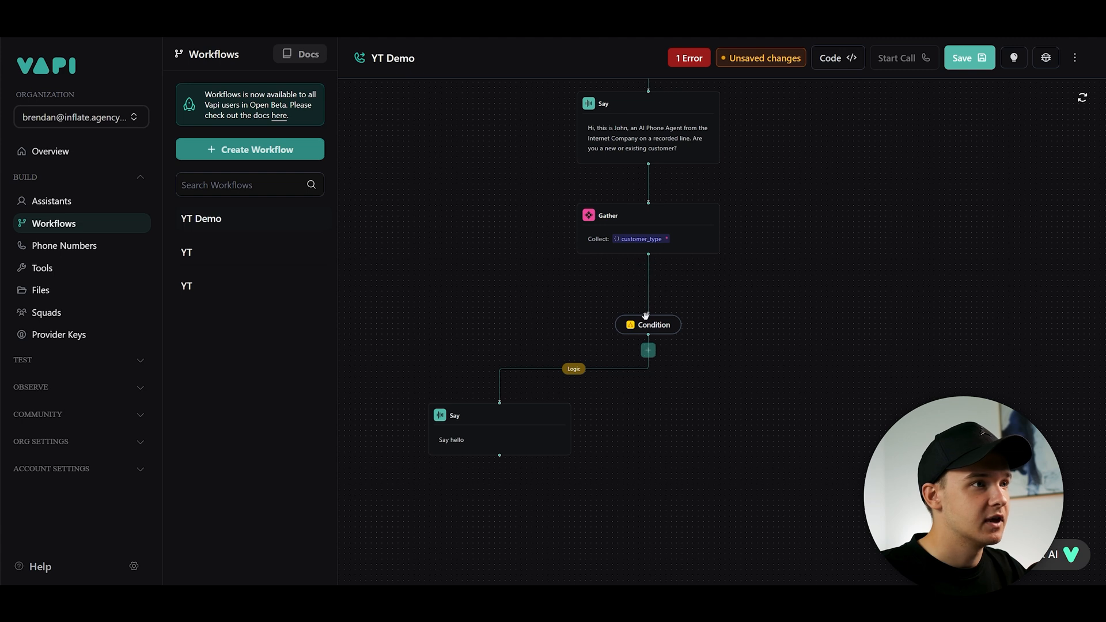
click(652, 353)
click(850, 149)
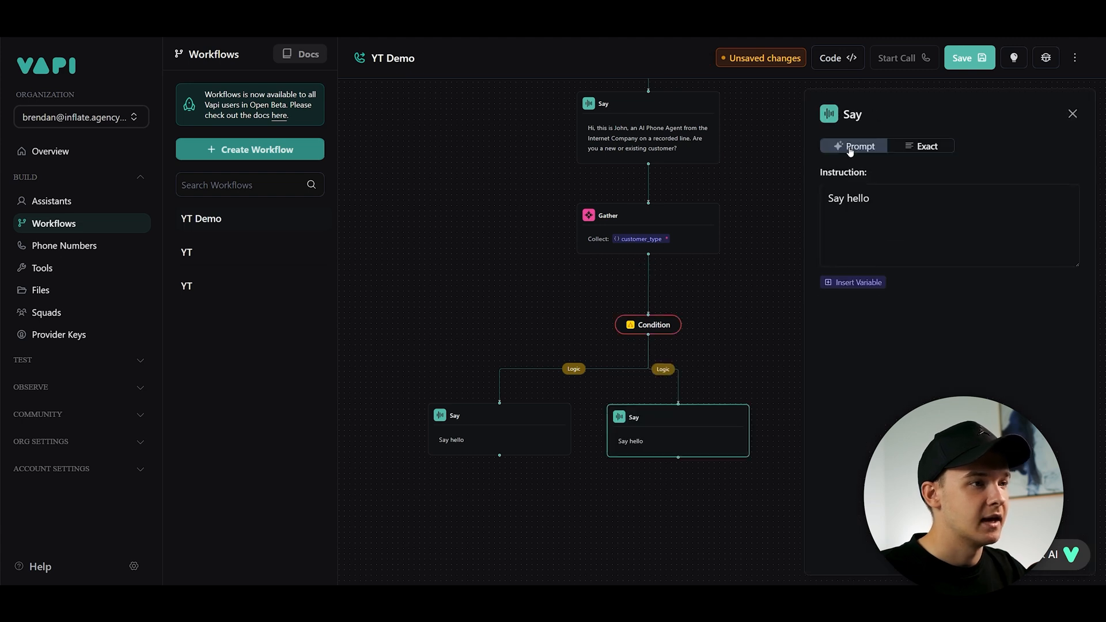
- Give the left branch a logic condition where customer_type Equals "NEW"
click(760, 361)
drag(777, 359, 770, 326)
scroll(667, 380, up, 3)
drag(667, 381, 807, 380)
scroll(682, 414, down, 3)
drag(682, 414, 687, 434)
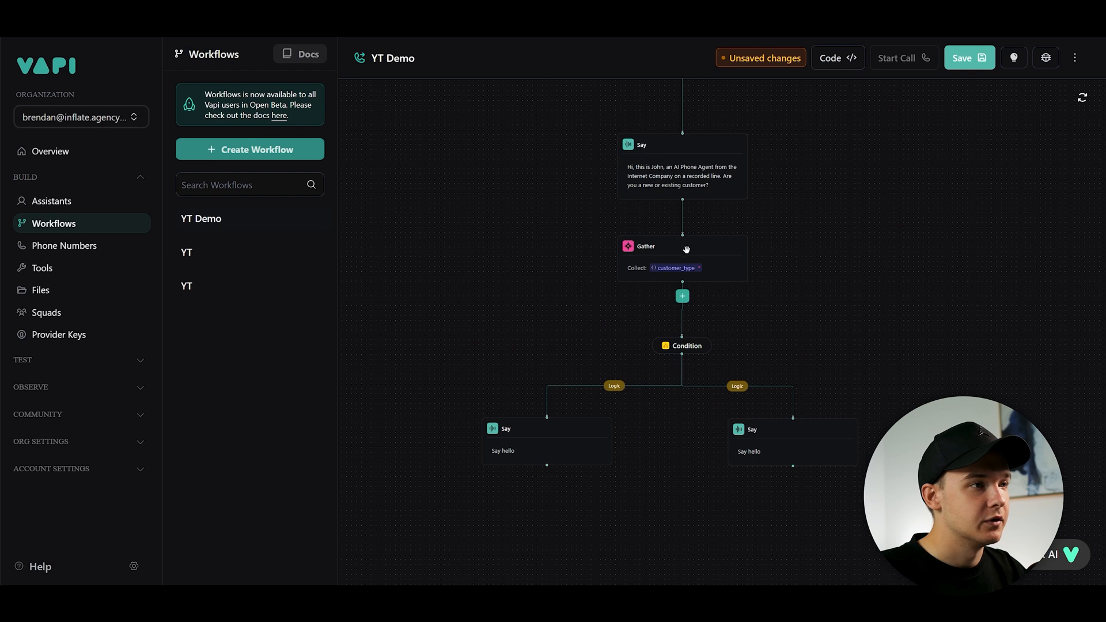
scroll(687, 326, up, 3)
drag(676, 385, 678, 425)
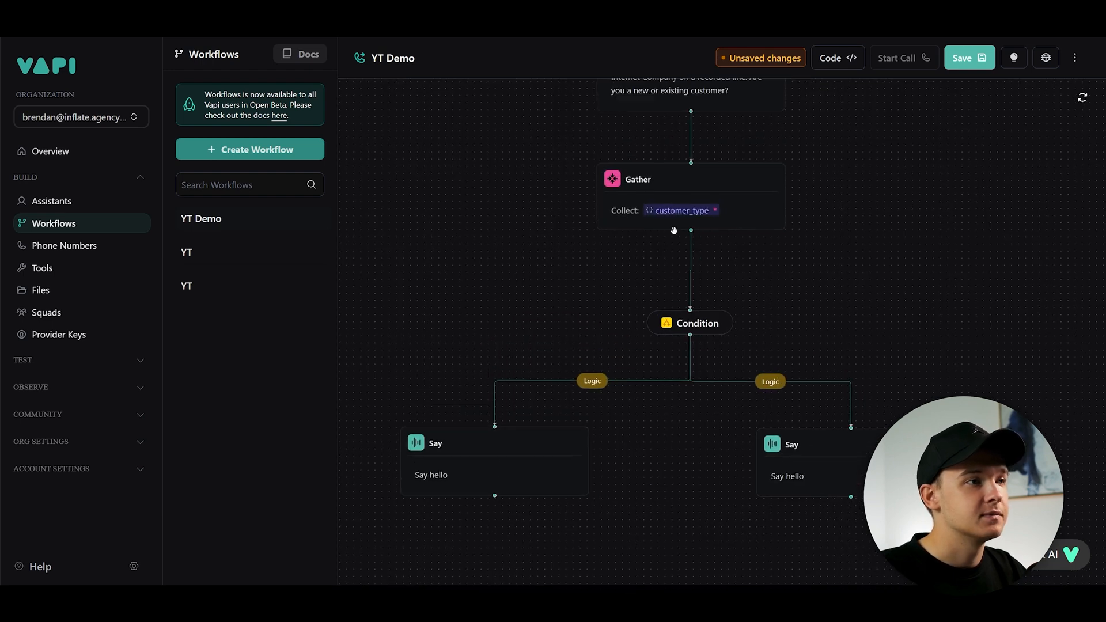
drag(725, 350, 732, 310)
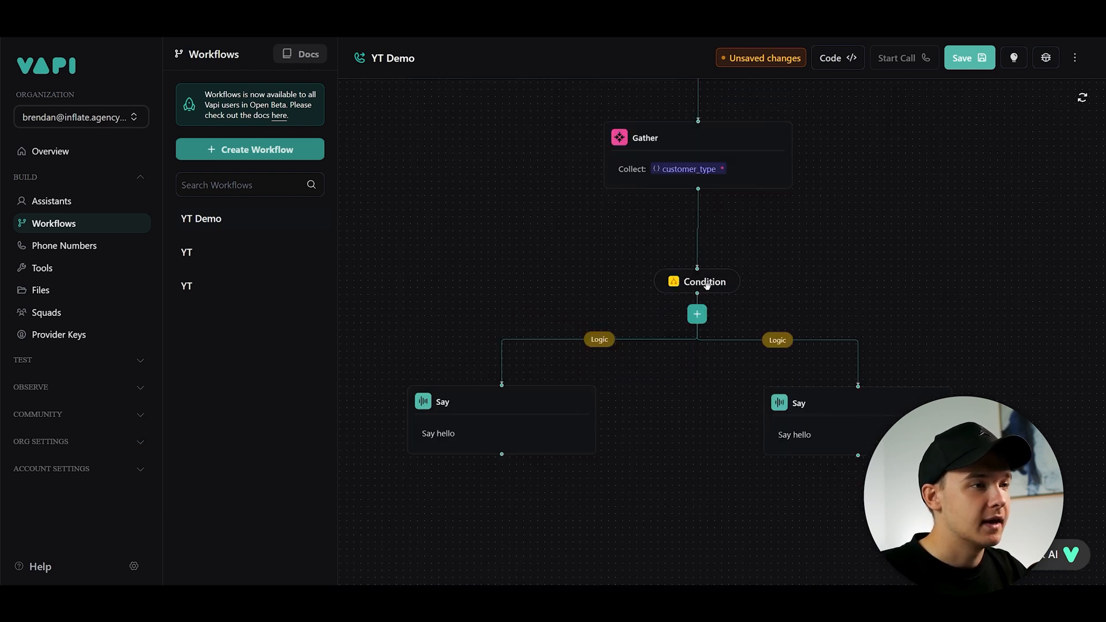
click(599, 340)
drag(761, 298, 678, 321)
click(678, 322)
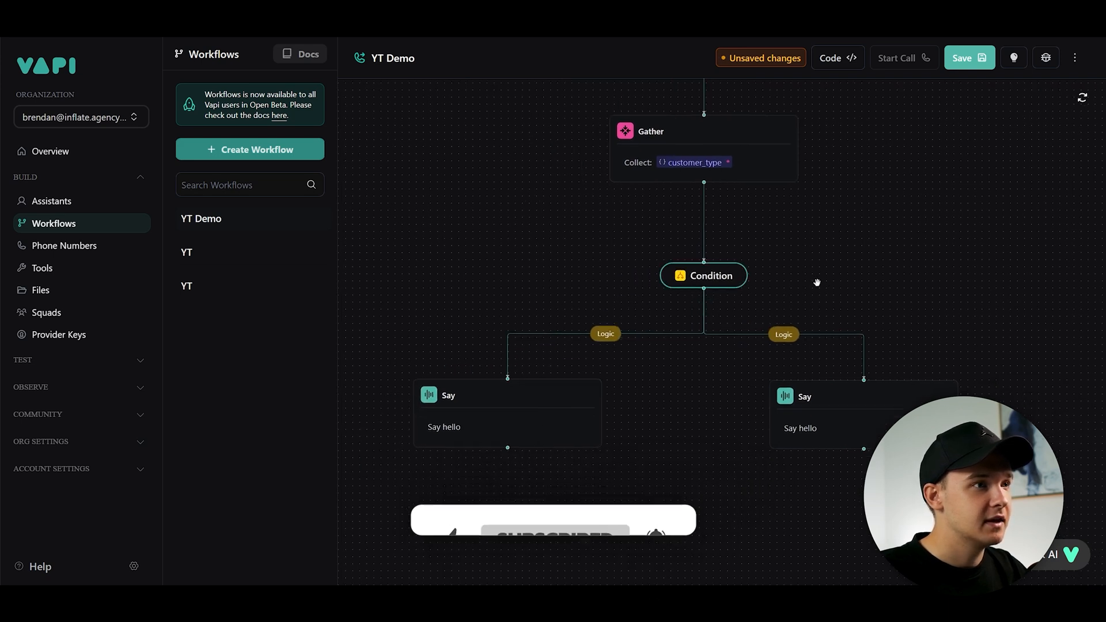
click(611, 339)
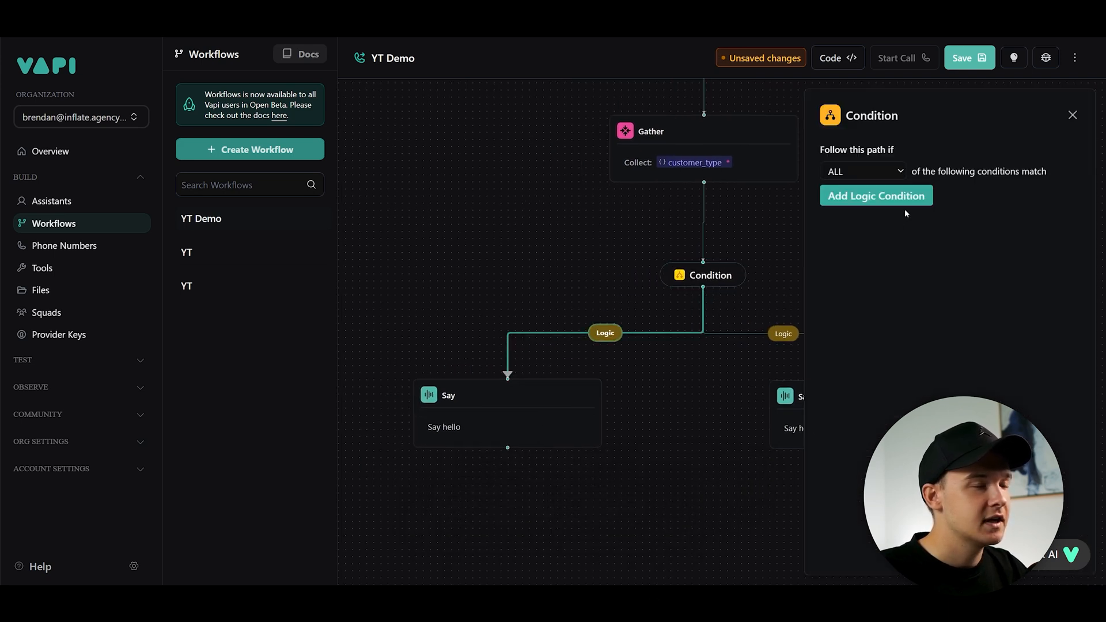
click(880, 167)
click(880, 167)
click(885, 168)
click(875, 188)
click(891, 197)
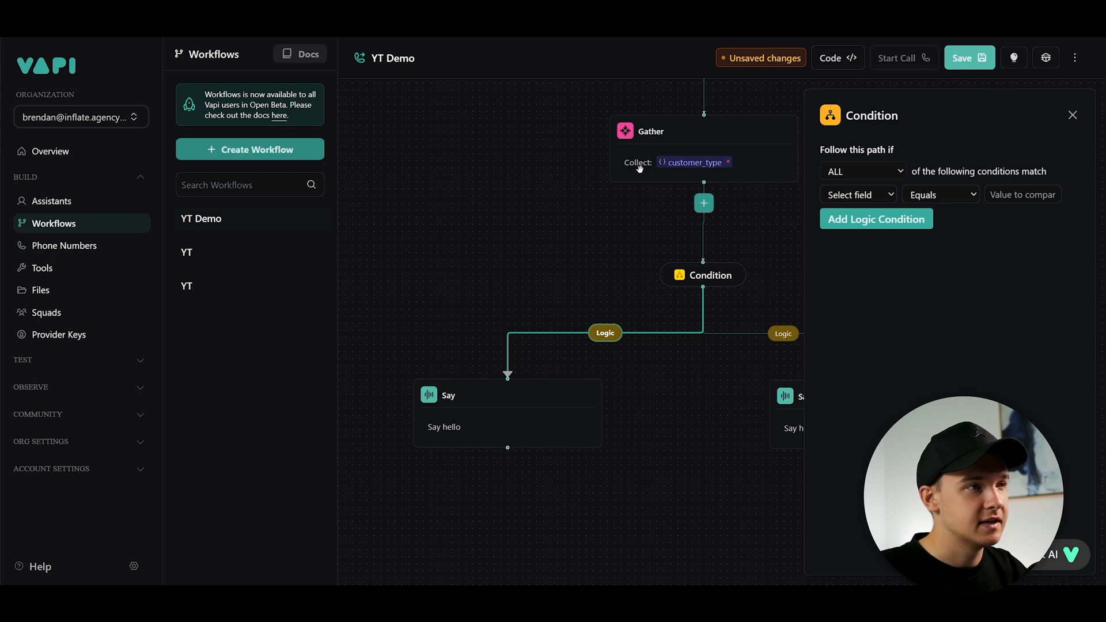
click(858, 201)
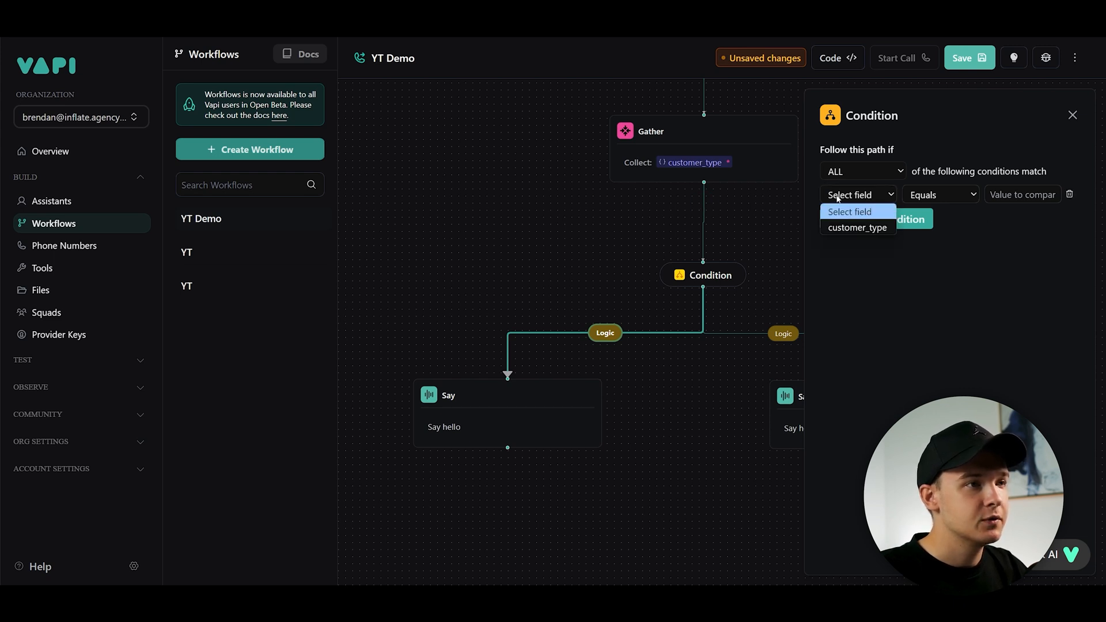
click(859, 228)
click(956, 196)
click(1012, 194)
text(")
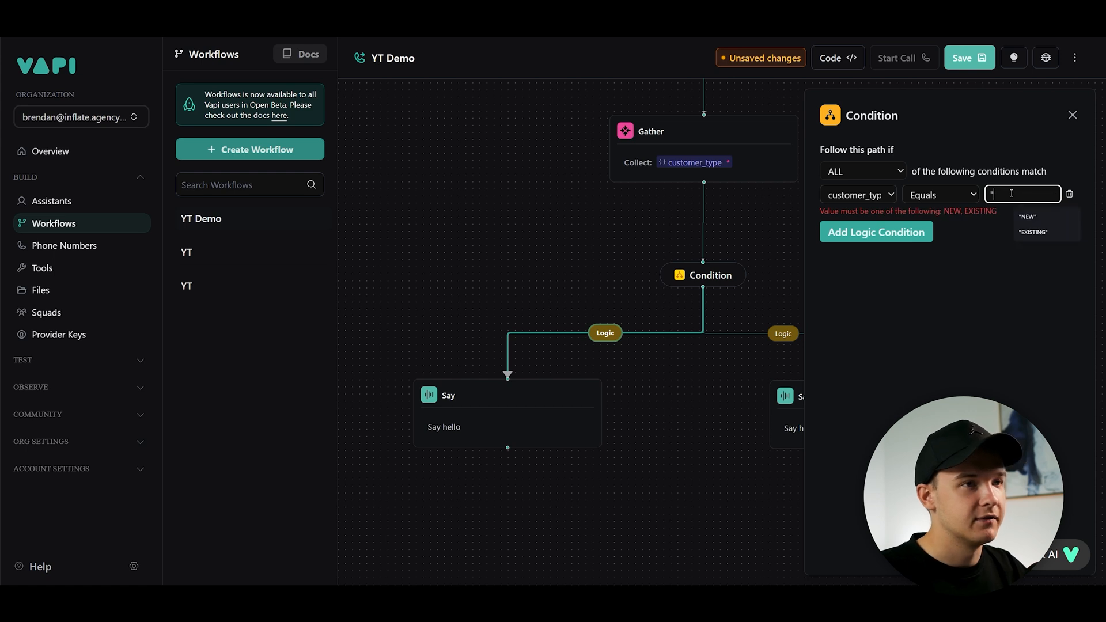
click(1027, 216)
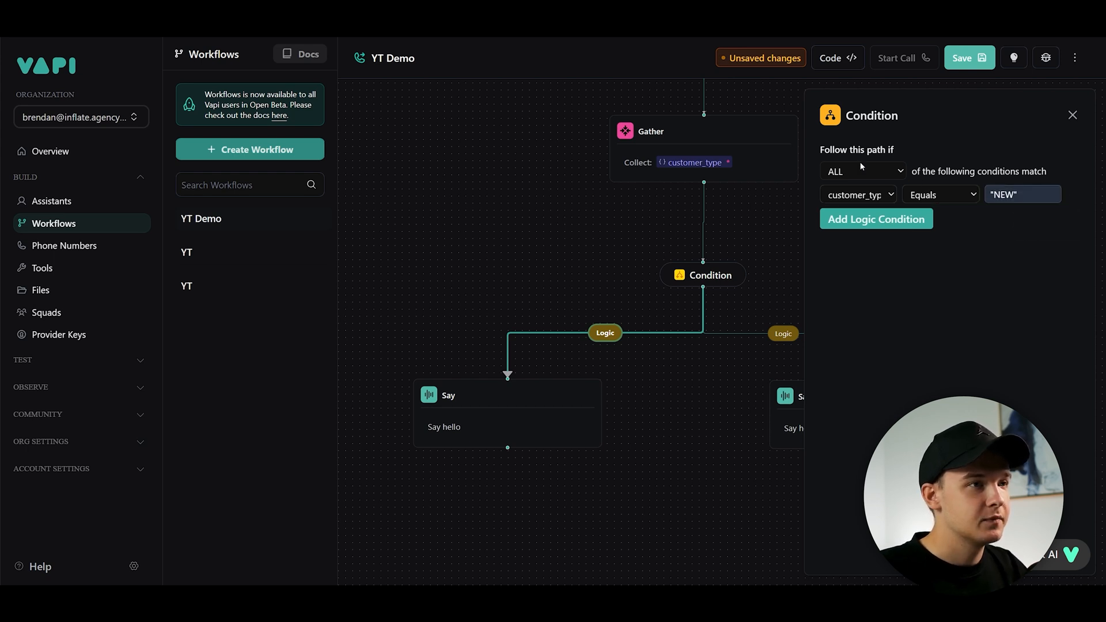
- Give the right branch a logic condition where customer_type Equals EXISTING
click(784, 333)
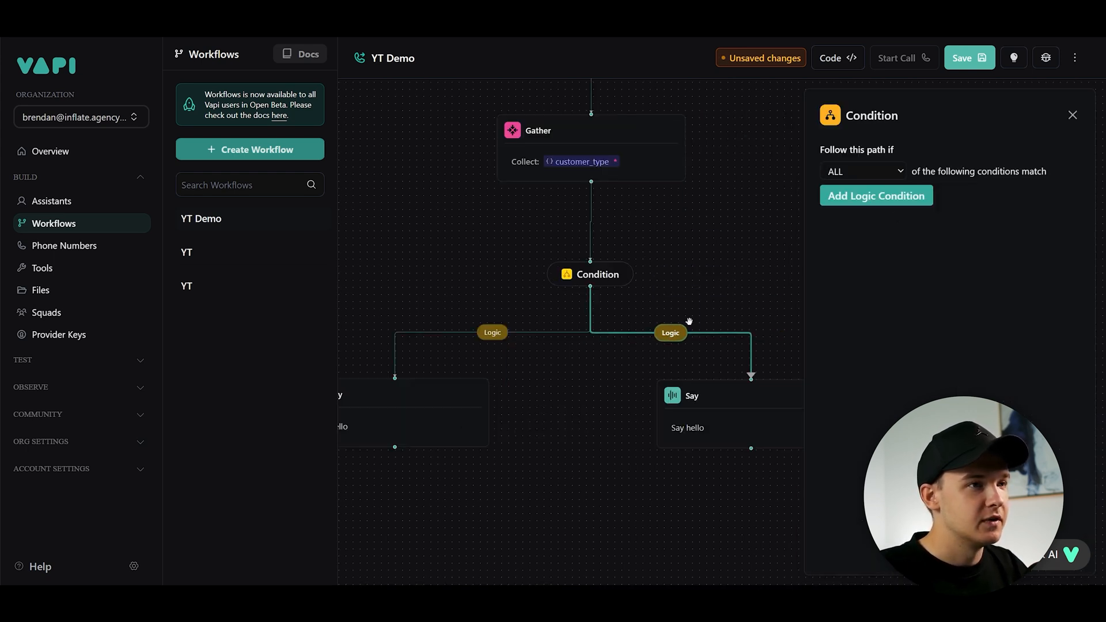
click(883, 197)
click(869, 195)
click(858, 227)
click(1023, 195)
click(1026, 229)
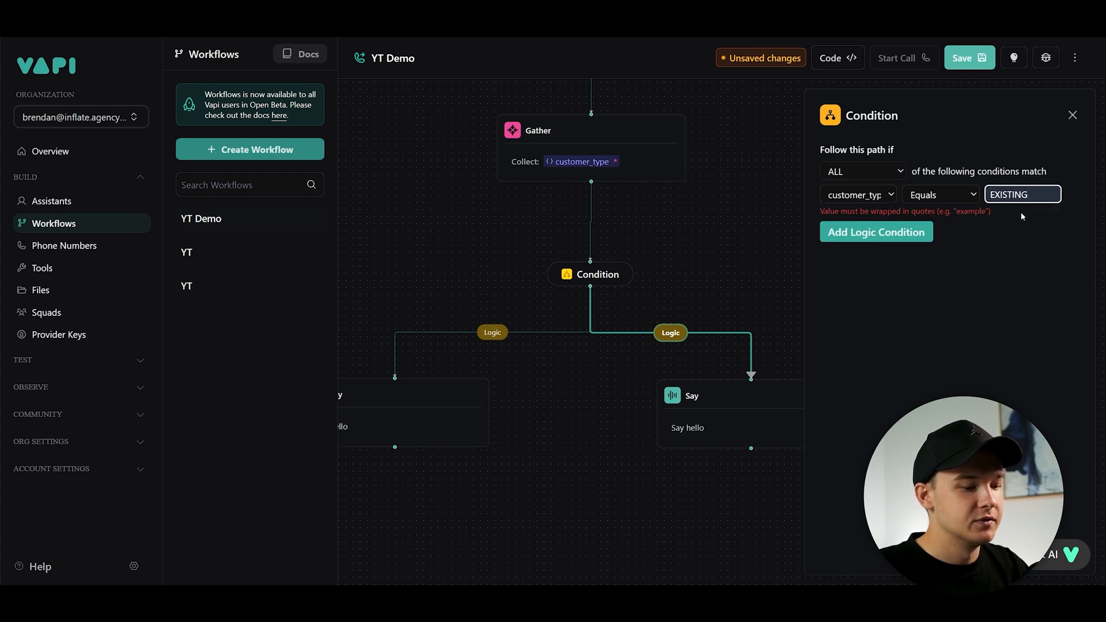
click(1008, 245)
- Inspect the two Logic branches leading from the Condition to the Say steps
click(605, 324)
click(492, 332)
click(670, 332)
click(773, 279)
scroll(773, 278, down, 5)
drag(790, 253, 751, 351)
scroll(738, 348, up, 2)
scroll(749, 351, down, 1)
scroll(720, 354, up, 2)
drag(699, 279, 760, 354)
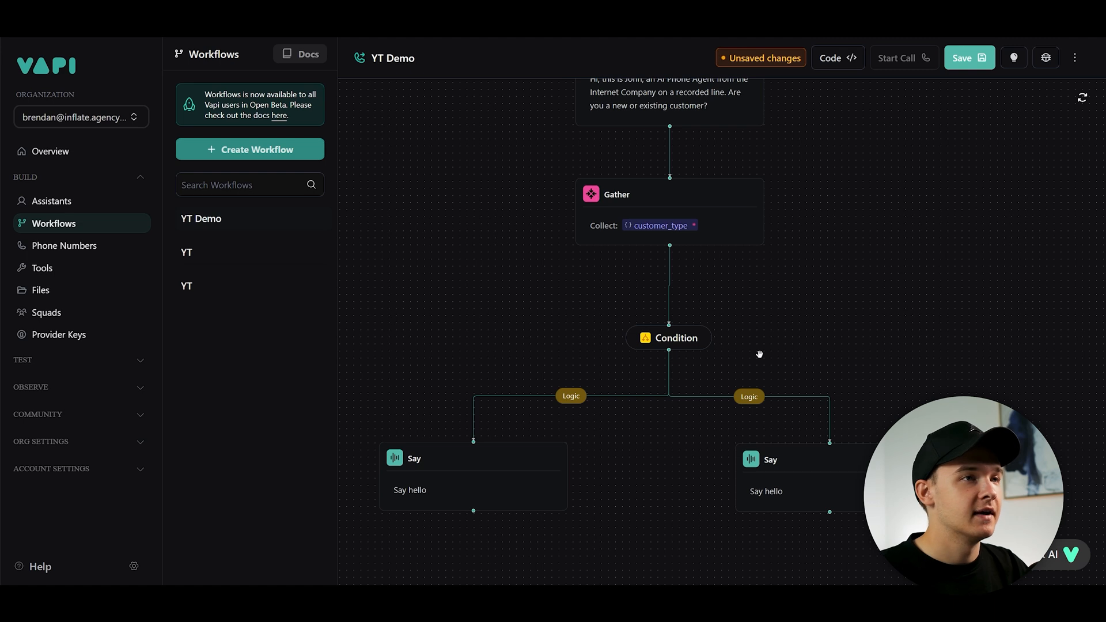
drag(721, 370, 782, 265)
- Set the left Say step's prompt instruction to "Greet the new caller to our company."
click(584, 354)
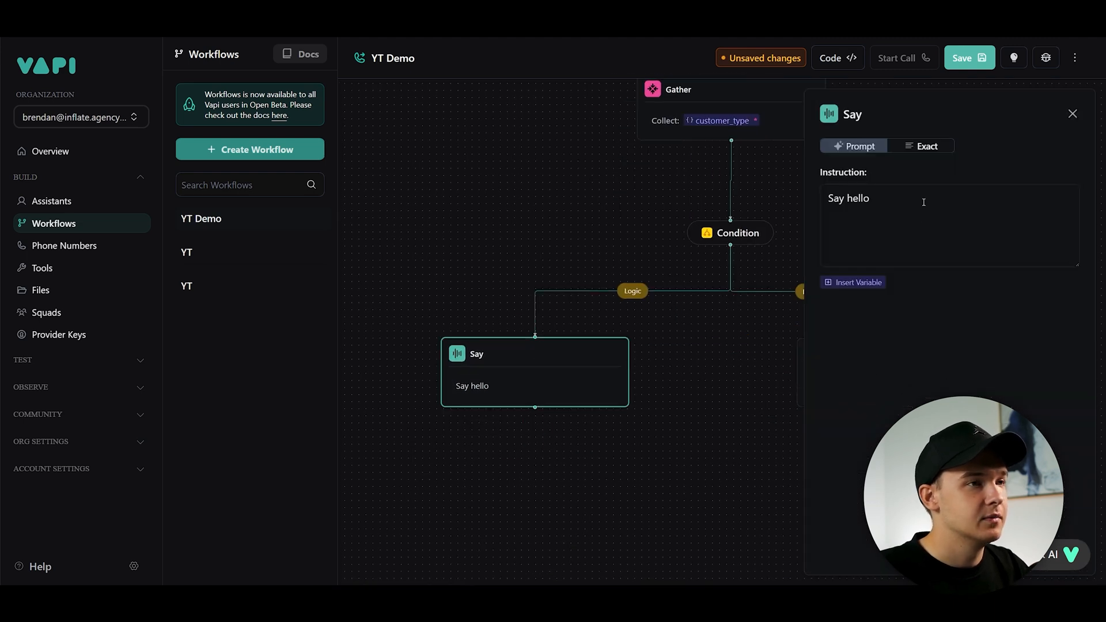
click(922, 147)
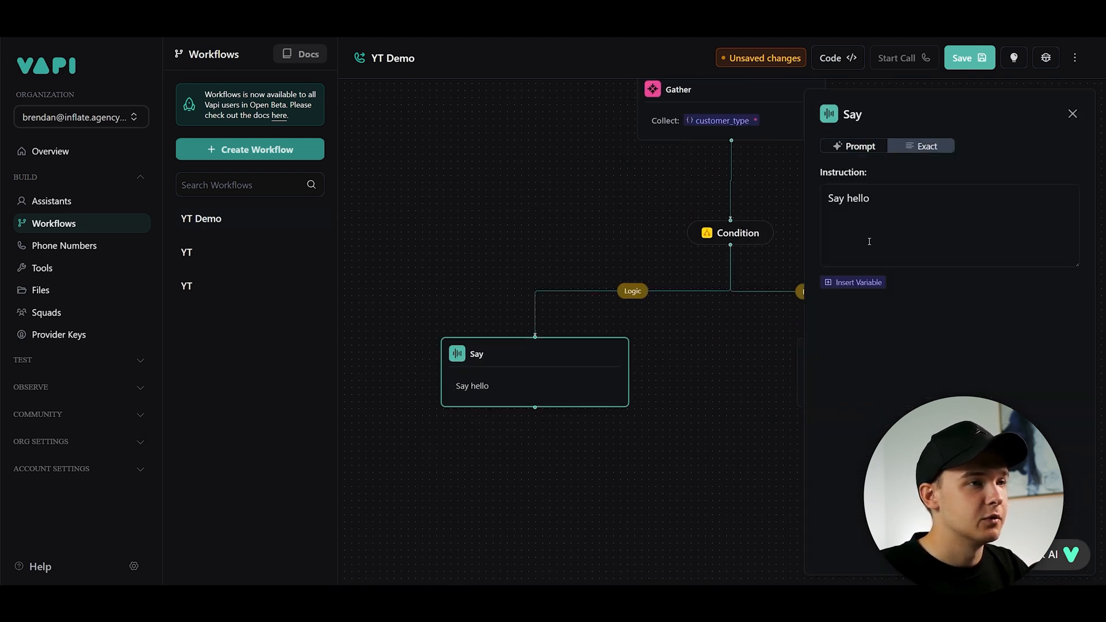
click(858, 149)
triple_click(885, 201)
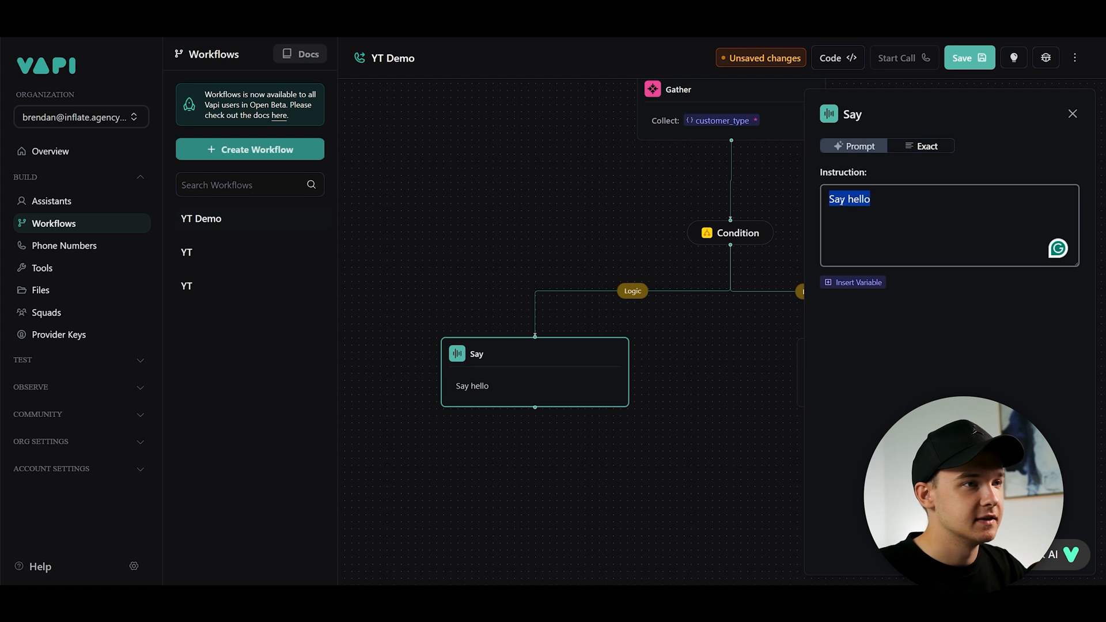
text(Greet tehe new caller to you)
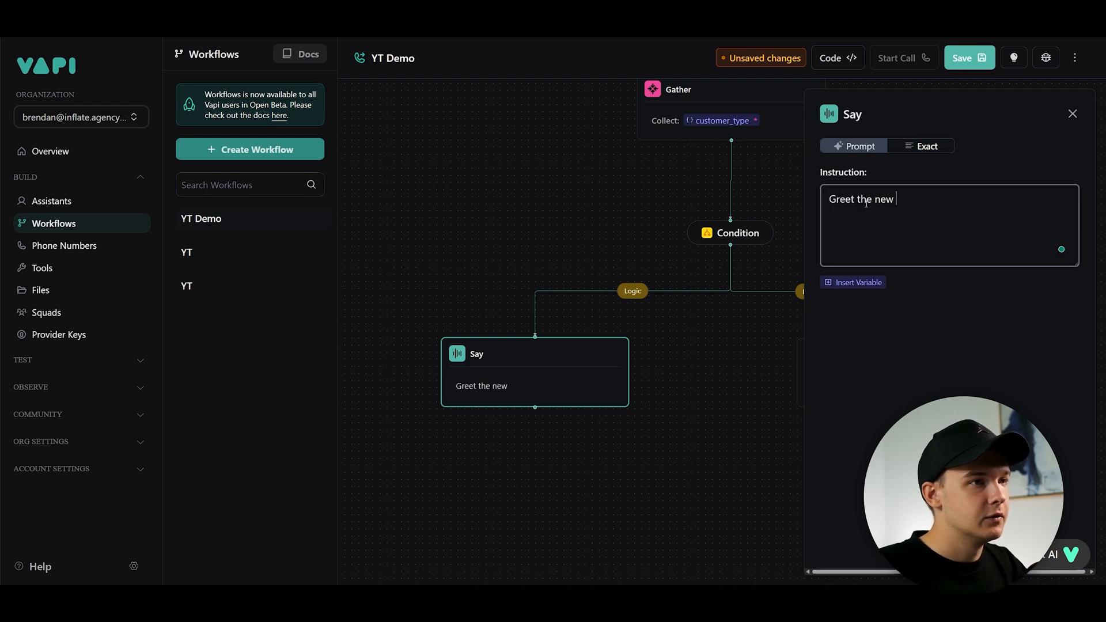
key(BackSpace)
key(BackSpace)
key(BackSpace)
text(our company.)
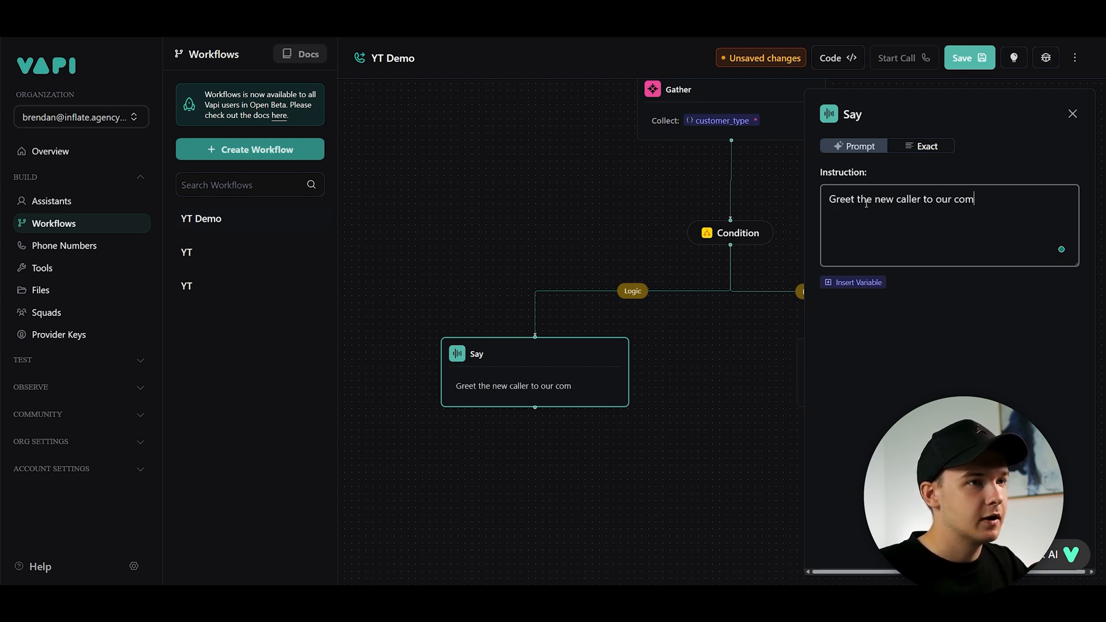
- Set the right Say step's instruction to "Welcome back our existing customer."
click(685, 337)
scroll(551, 340, down, 3)
drag(685, 337, 600, 360)
scroll(600, 360, up, 2)
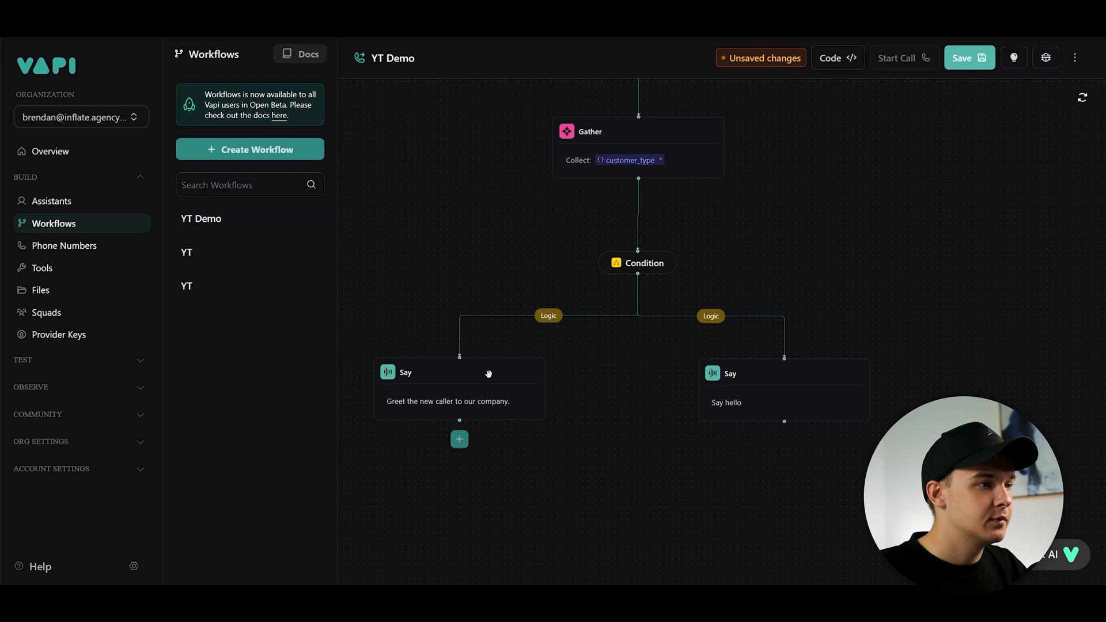
click(766, 409)
triple_click(894, 201)
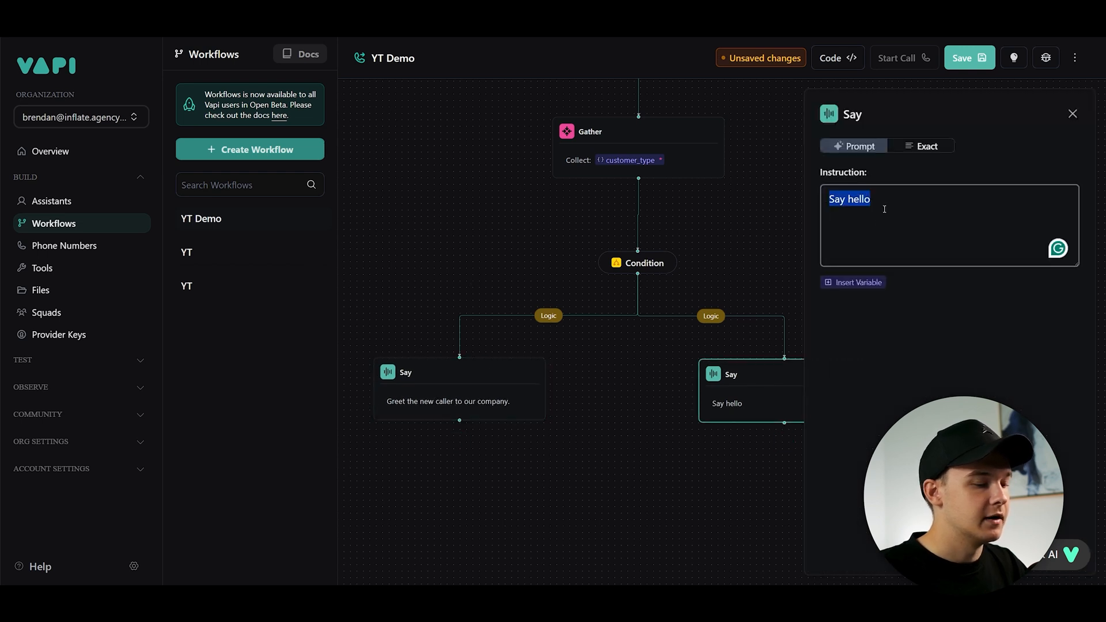
text(Welcome back our existing customer.)
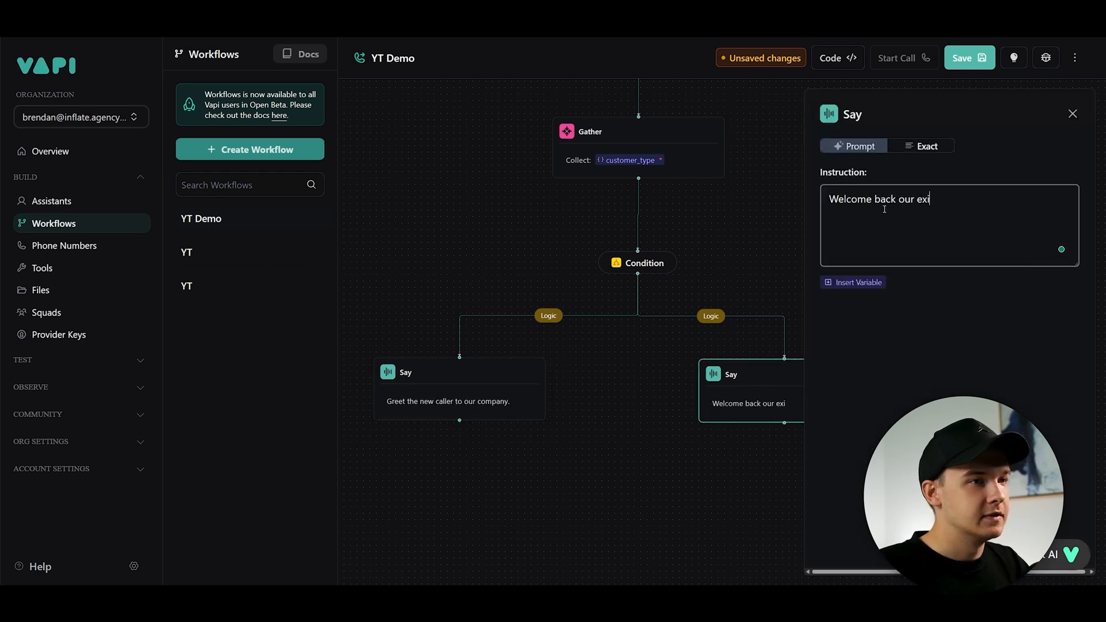
- Save the workflow
click(728, 244)
click(748, 379)
click(508, 390)
click(625, 350)
drag(705, 233, 766, 310)
scroll(766, 310, down, 3)
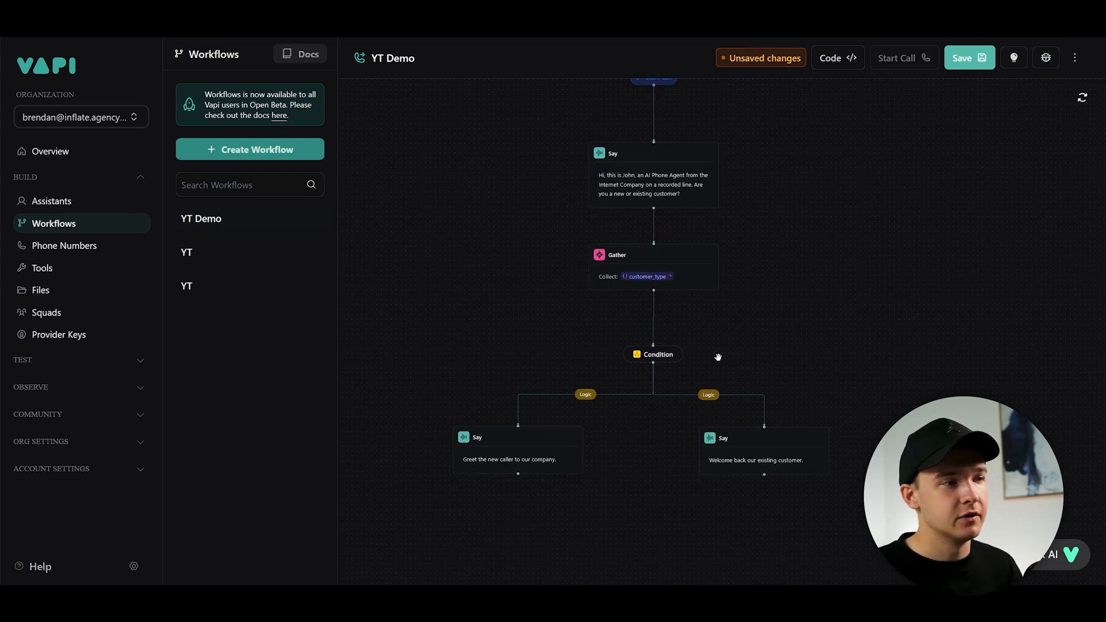
scroll(661, 163, up, 1)
scroll(649, 230, down, 1)
mouse_move(765, 207)
mouse_down()
mouse_move(777, 258)
mouse_move(773, 220)
mouse_up()
click(970, 58)
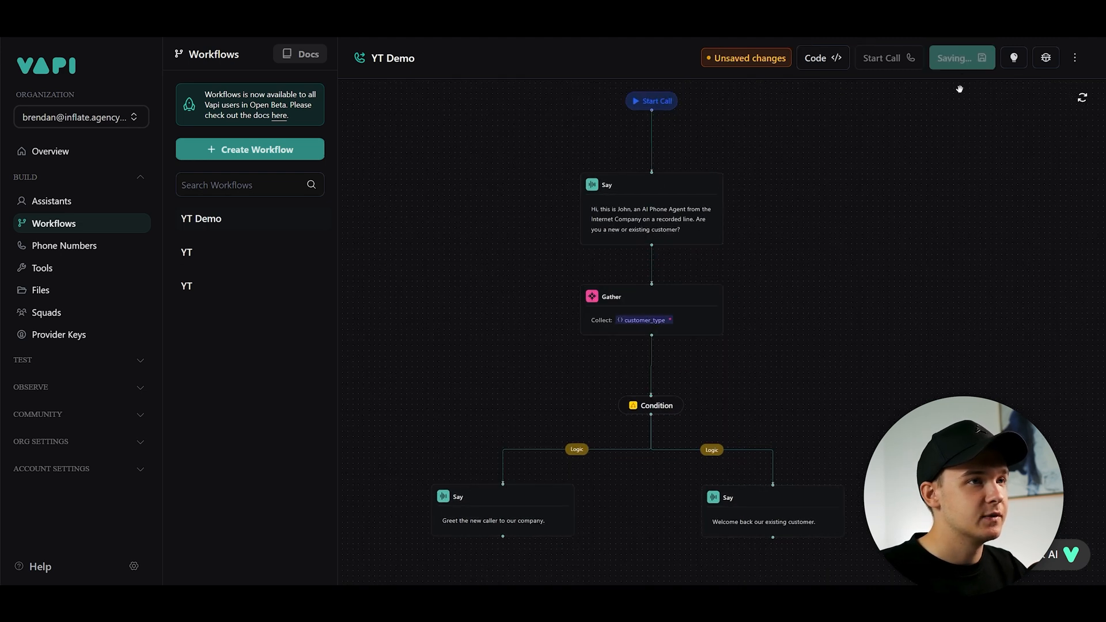
- Try to start a test call of the workflow
click(904, 58)
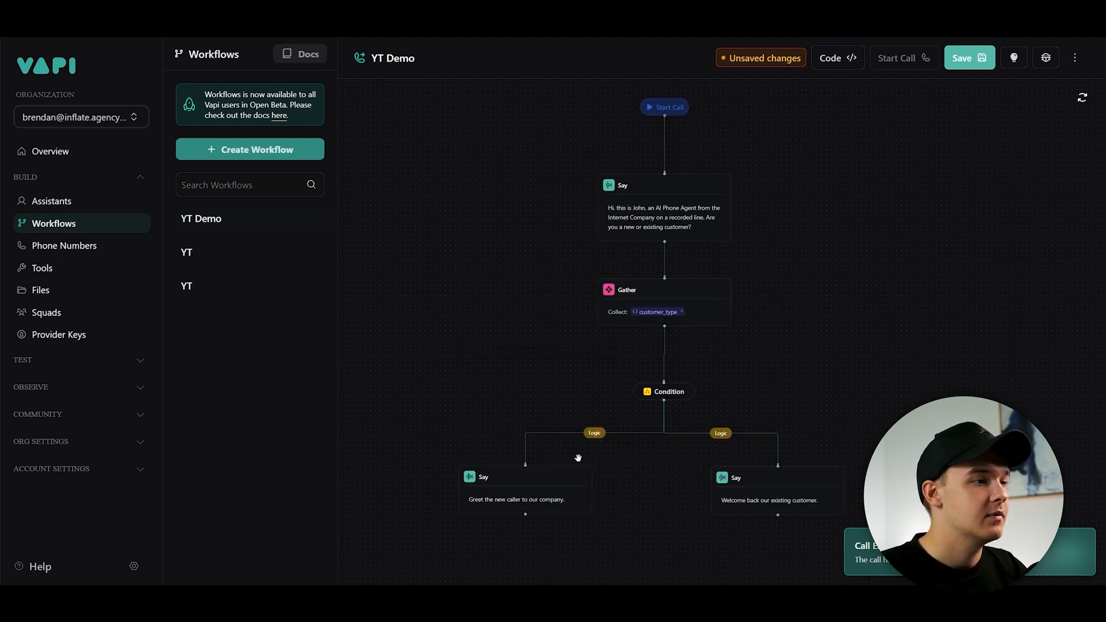
scroll(578, 461, up, 3)
scroll(585, 468, down, 2)
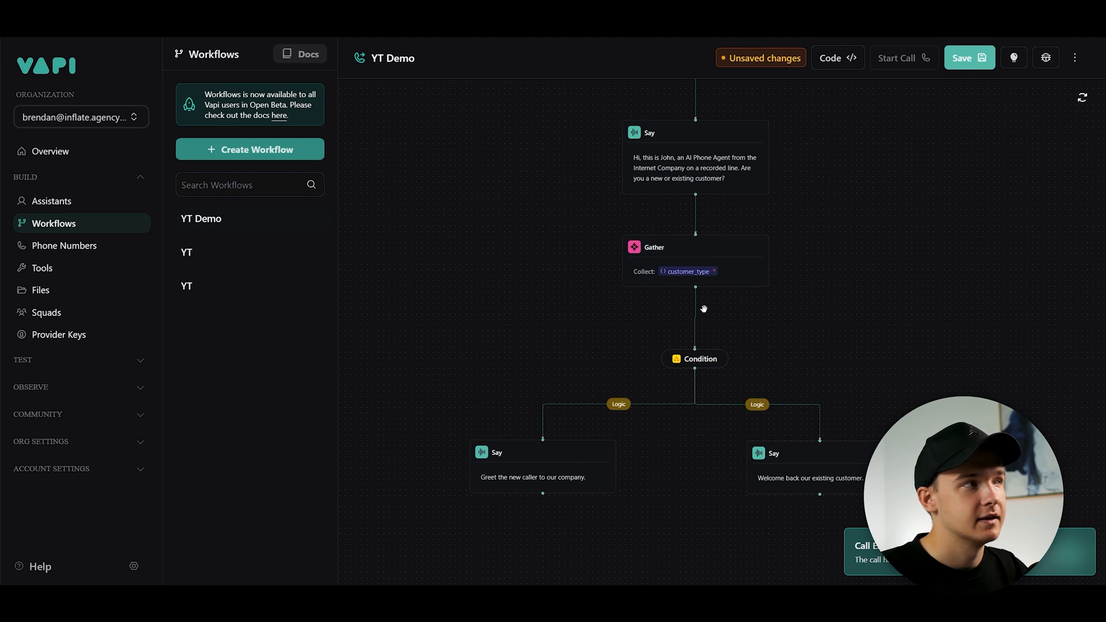
scroll(704, 309, up, 2)
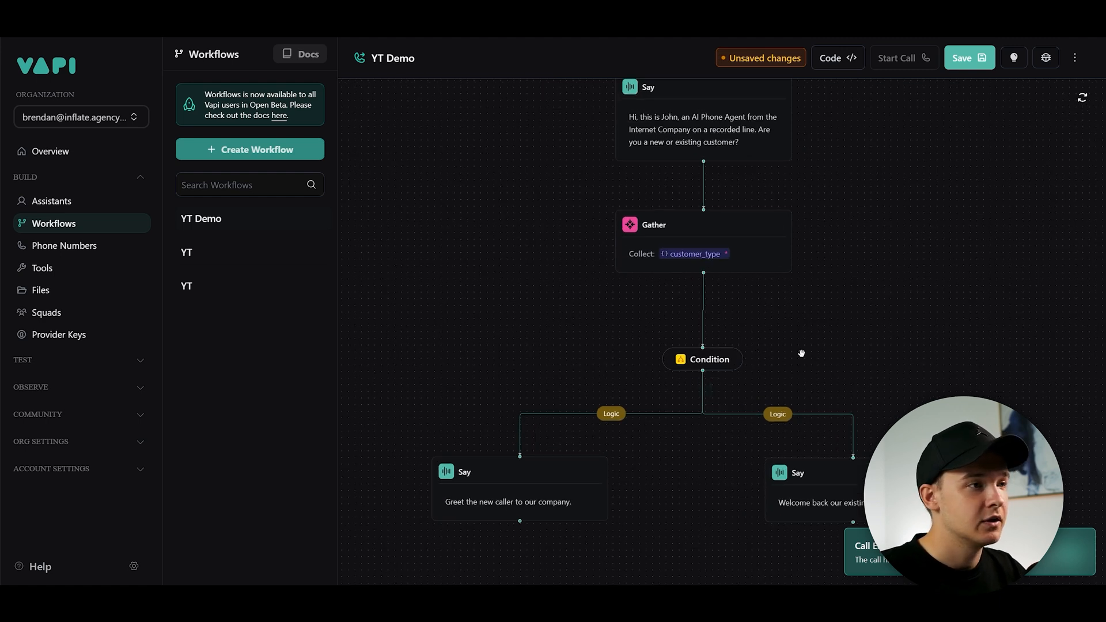
drag(915, 261, 857, 335)
scroll(710, 358, down, 2)
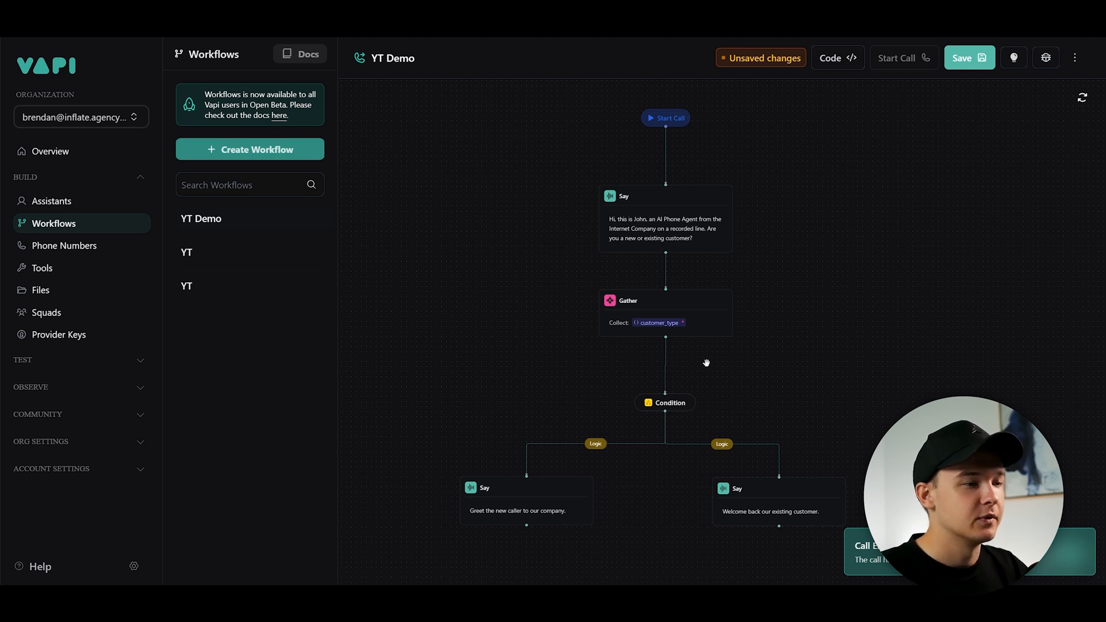
- Append "And also ask for their first name." to the new-caller Say instruction
click(519, 501)
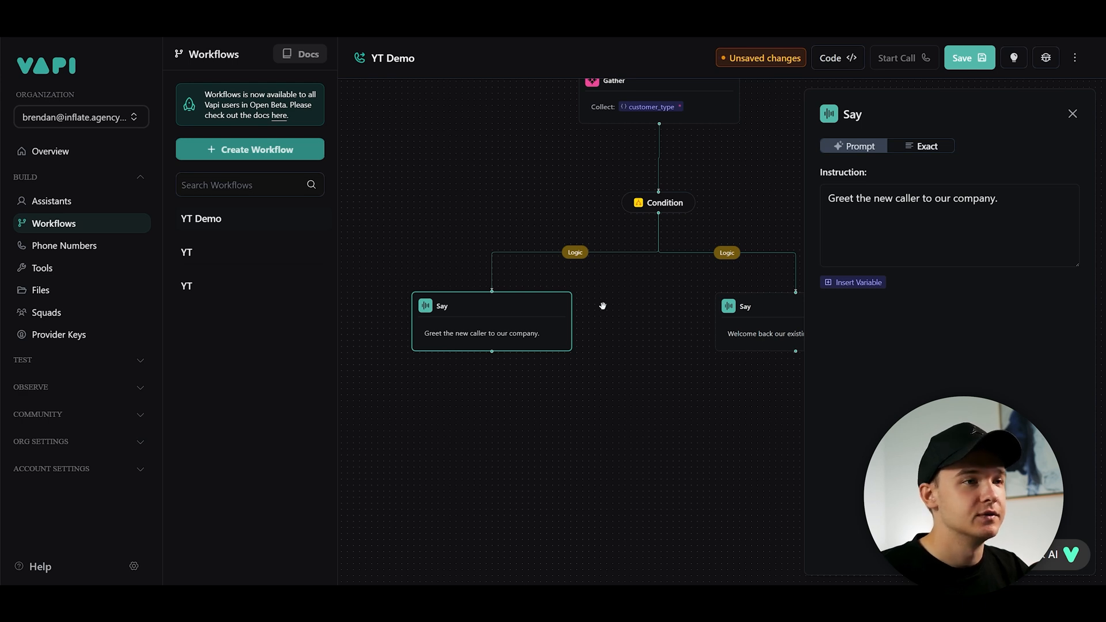
click(1007, 200)
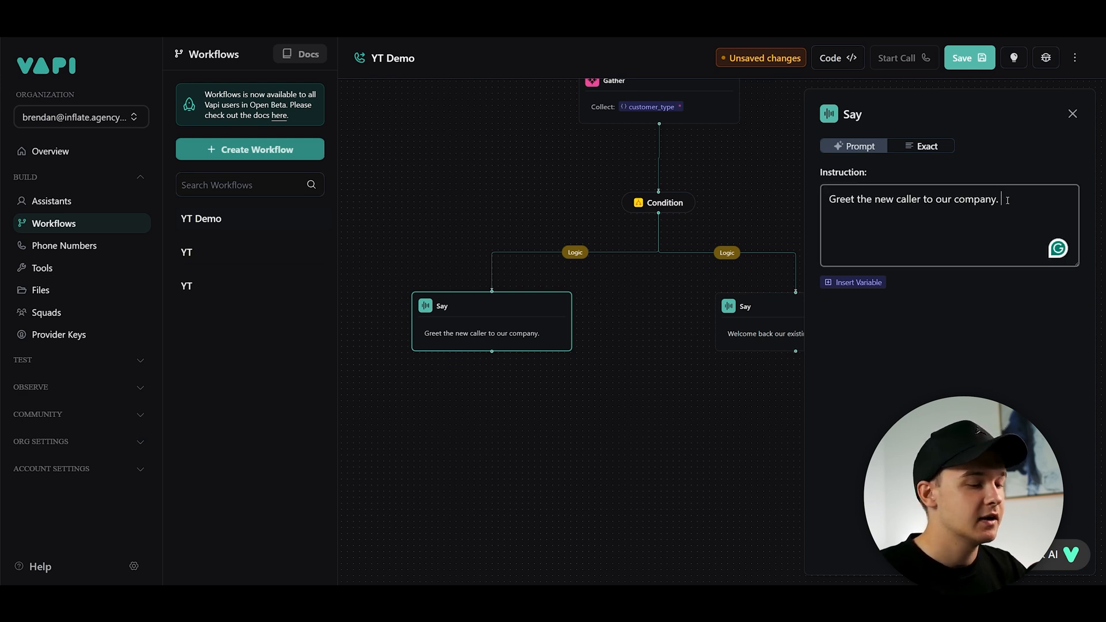
text(And also ask for their first name.)
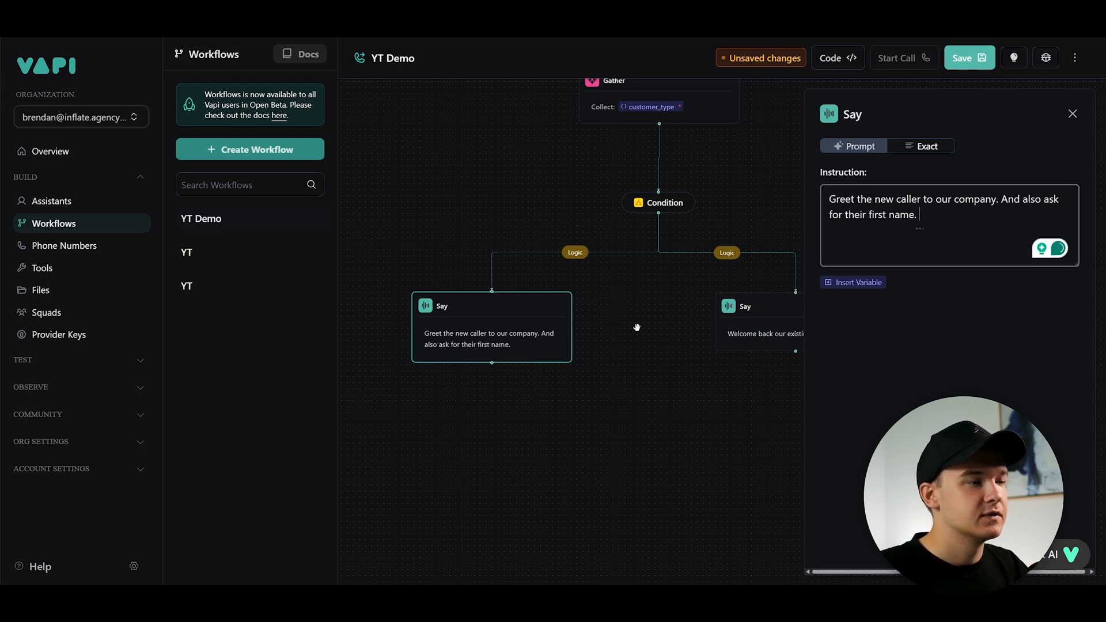
- Add an API Request step below the existing-customer Say step
click(627, 334)
drag(625, 338, 500, 372)
click(774, 307)
scroll(728, 346, down, 3)
drag(670, 166, 735, 312)
scroll(648, 344, up, 3)
click(708, 349)
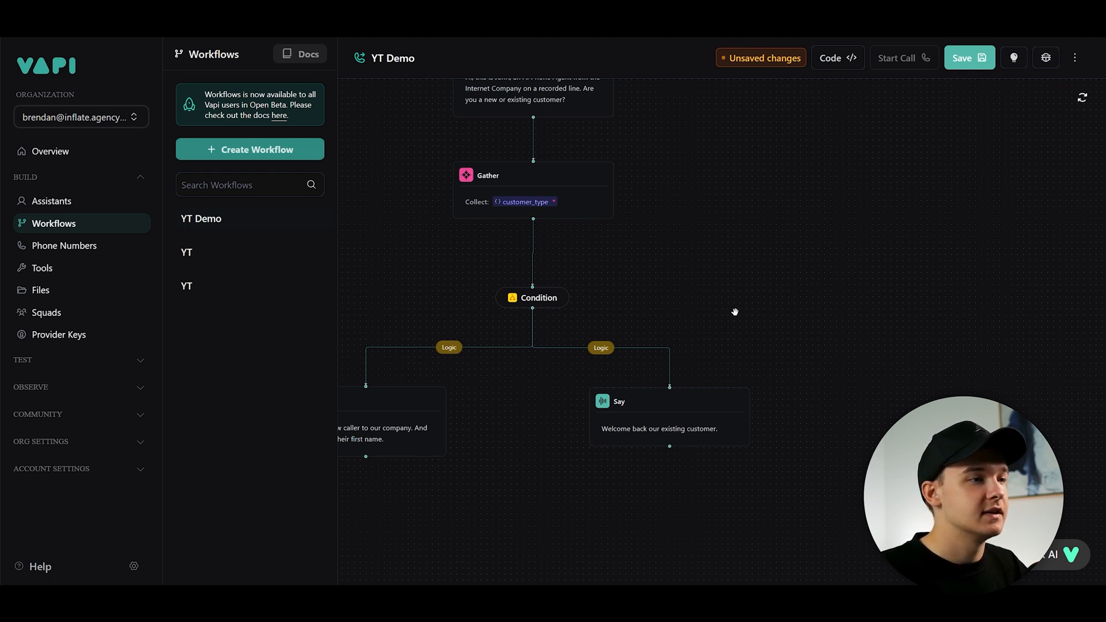
drag(735, 312, 758, 195)
click(691, 305)
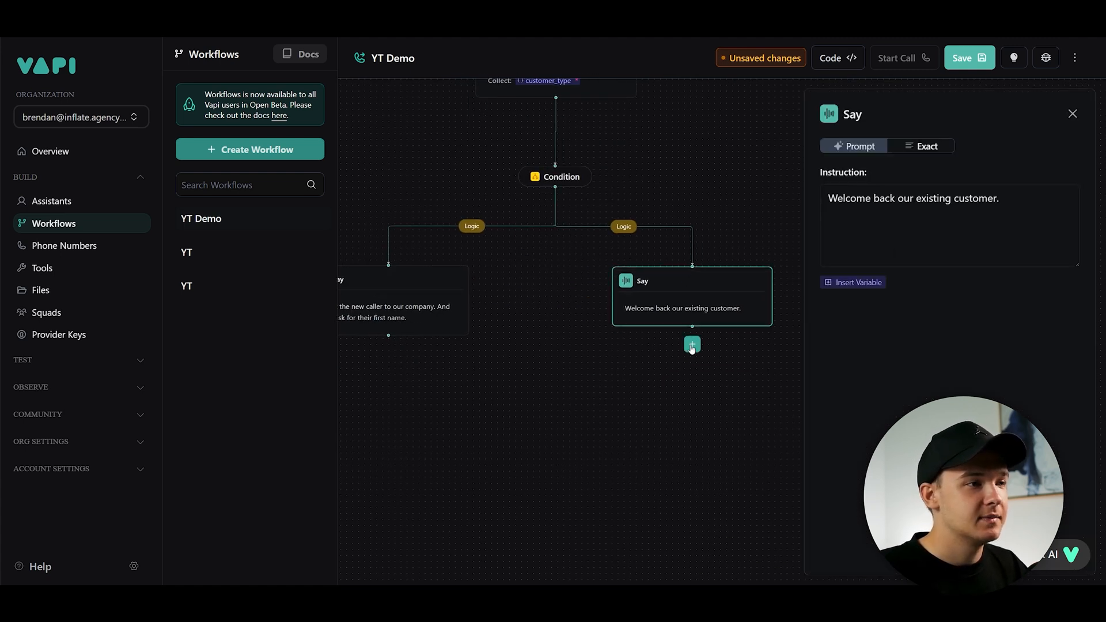
click(691, 345)
click(865, 233)
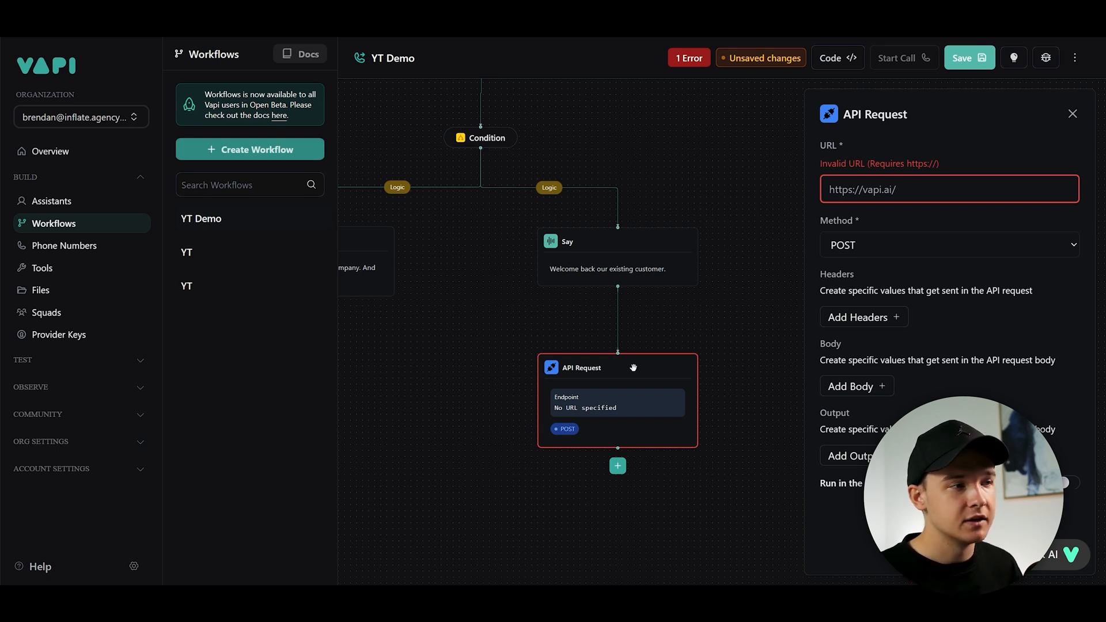
- Delete the API Request step below the existing-customer Say step
click(667, 343)
drag(659, 138, 757, 309)
scroll(652, 298, down, 3)
drag(673, 308, 670, 381)
scroll(683, 295, up, 3)
drag(709, 333, 752, 403)
scroll(669, 251, up, 3)
drag(666, 272, 637, 219)
scroll(637, 219, down, 3)
scroll(666, 345, up, 2)
drag(726, 346, 728, 307)
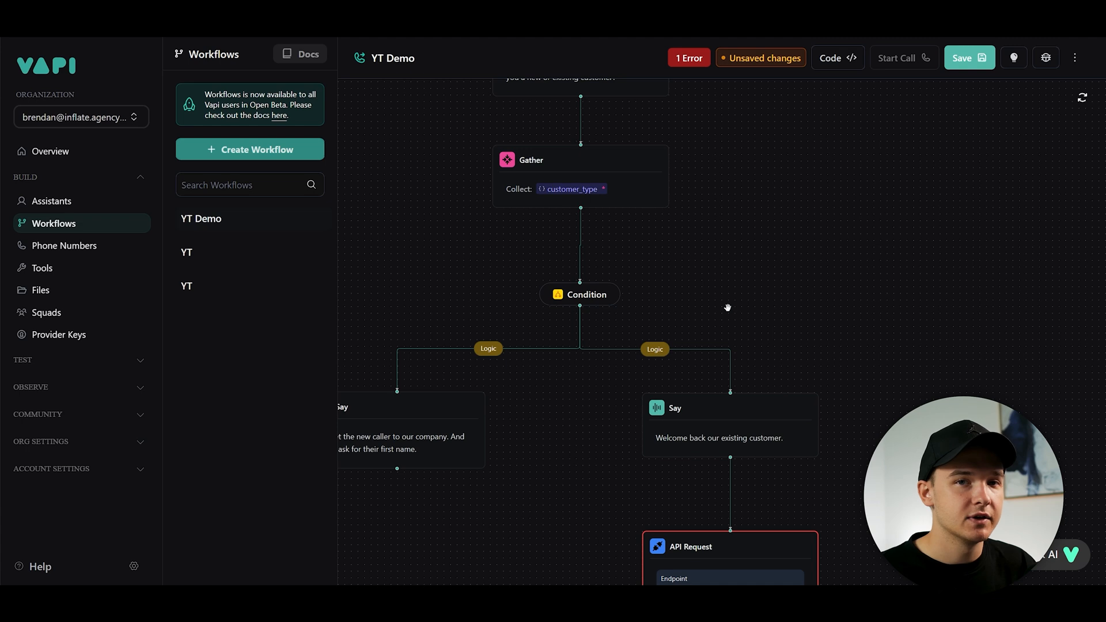
drag(751, 260, 769, 438)
drag(609, 148, 545, 181)
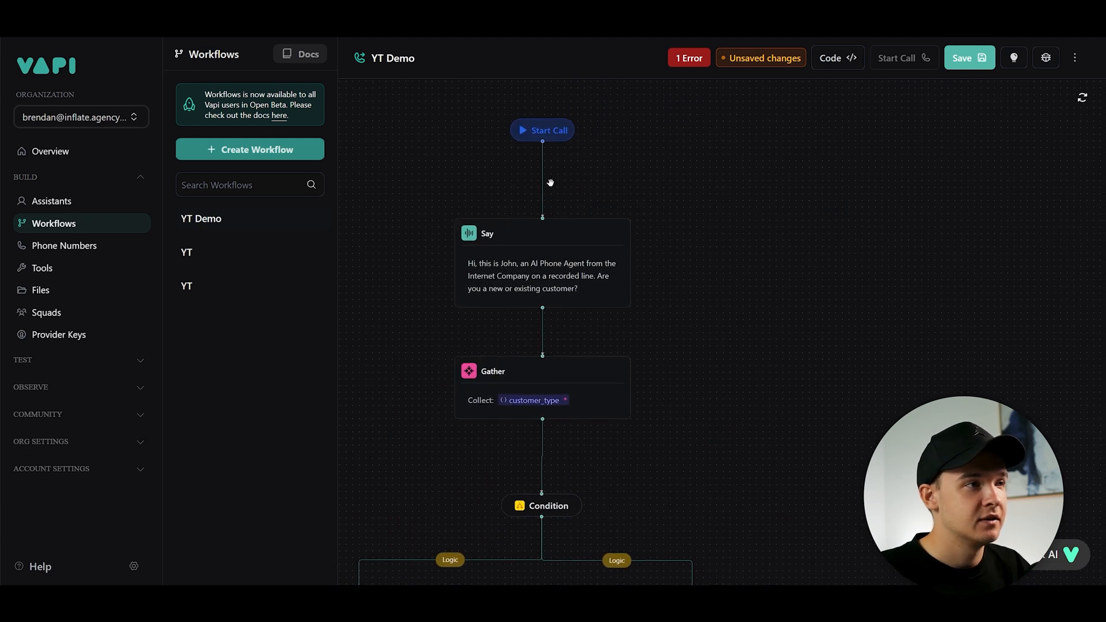
drag(697, 461, 713, 223)
scroll(738, 230, down, 2)
drag(607, 349, 572, 250)
scroll(654, 261, up, 1)
scroll(654, 261, up, 1)
drag(632, 291, 659, 308)
scroll(637, 280, down, 1)
scroll(667, 289, up, 2)
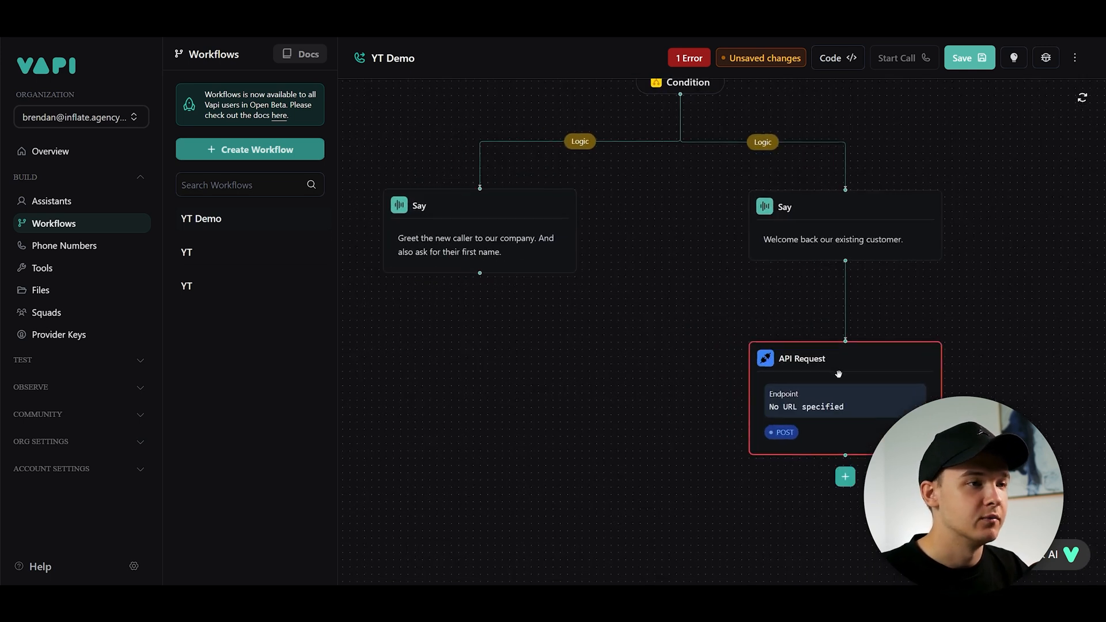
drag(906, 309, 707, 321)
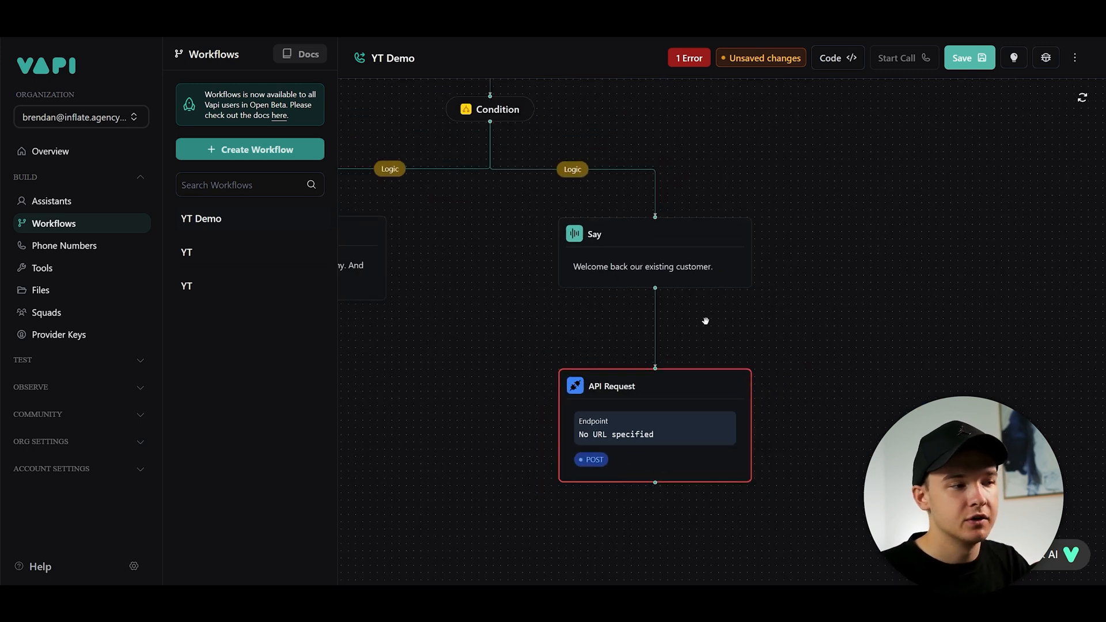
key(BackSpace)
- Add a Gather step below the new-caller Say step
mouse_move(558, 216)
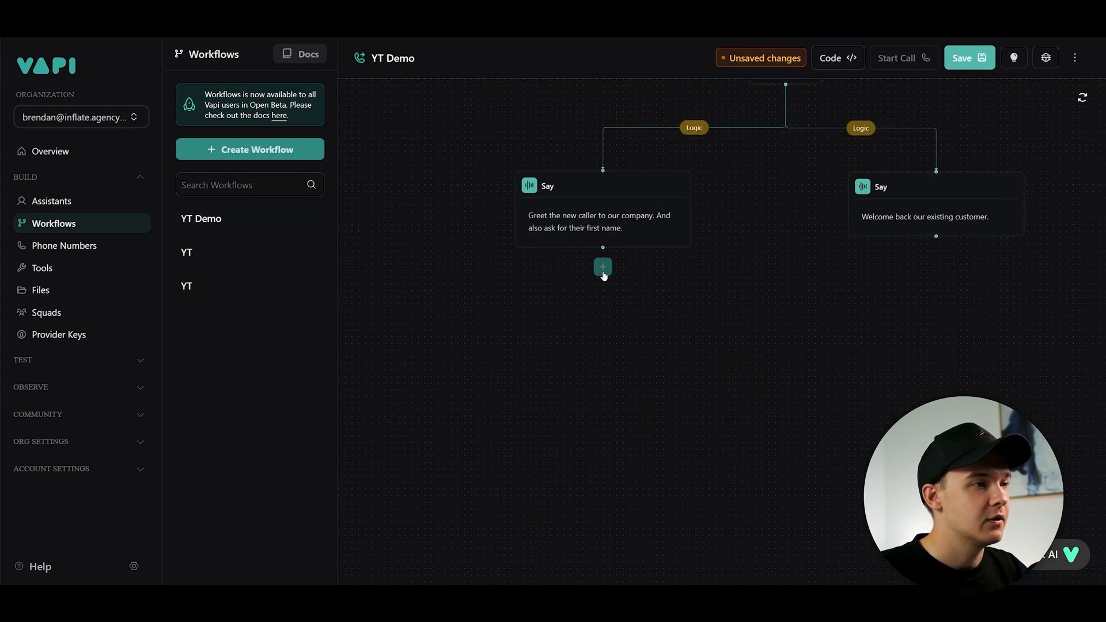
click(603, 268)
click(858, 205)
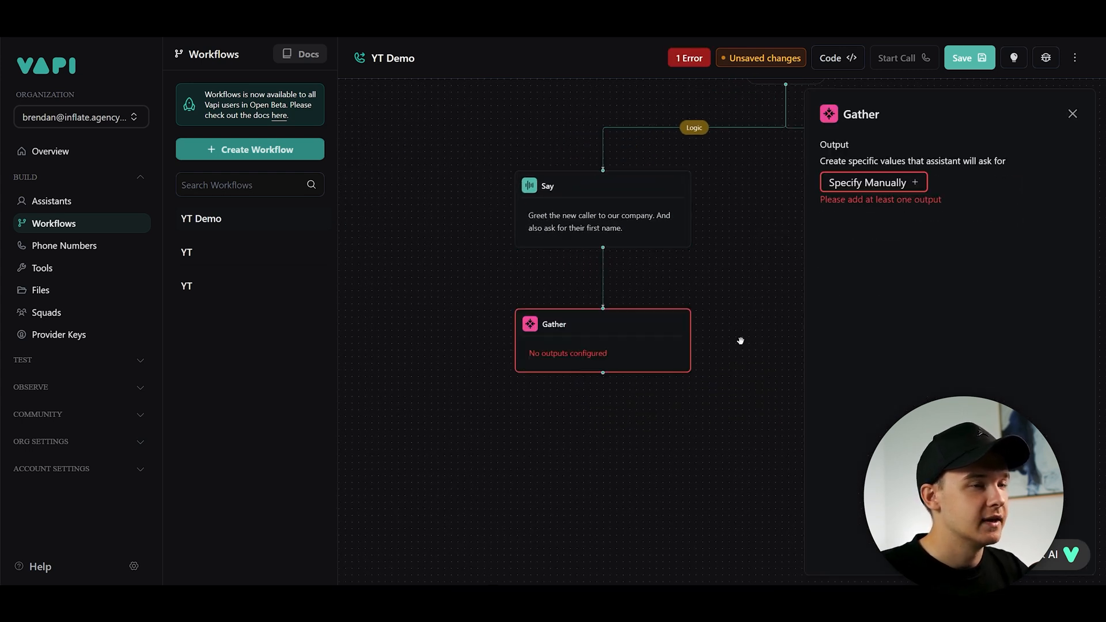
- Give the Gather a required String output named first_name, described as "First name of the customer."
click(910, 183)
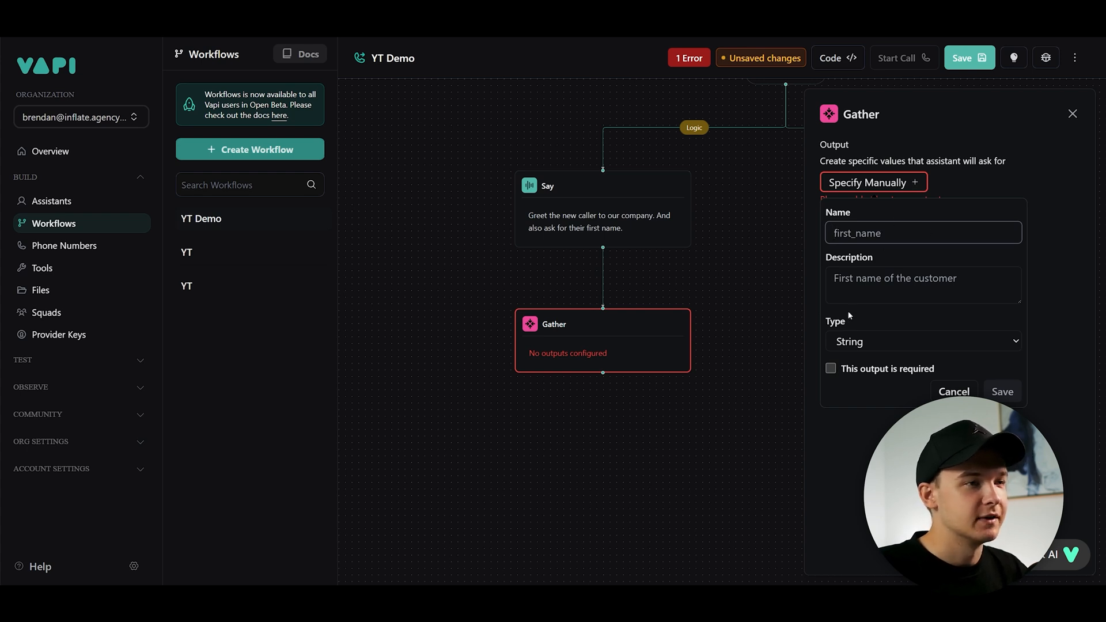
text(first_name)
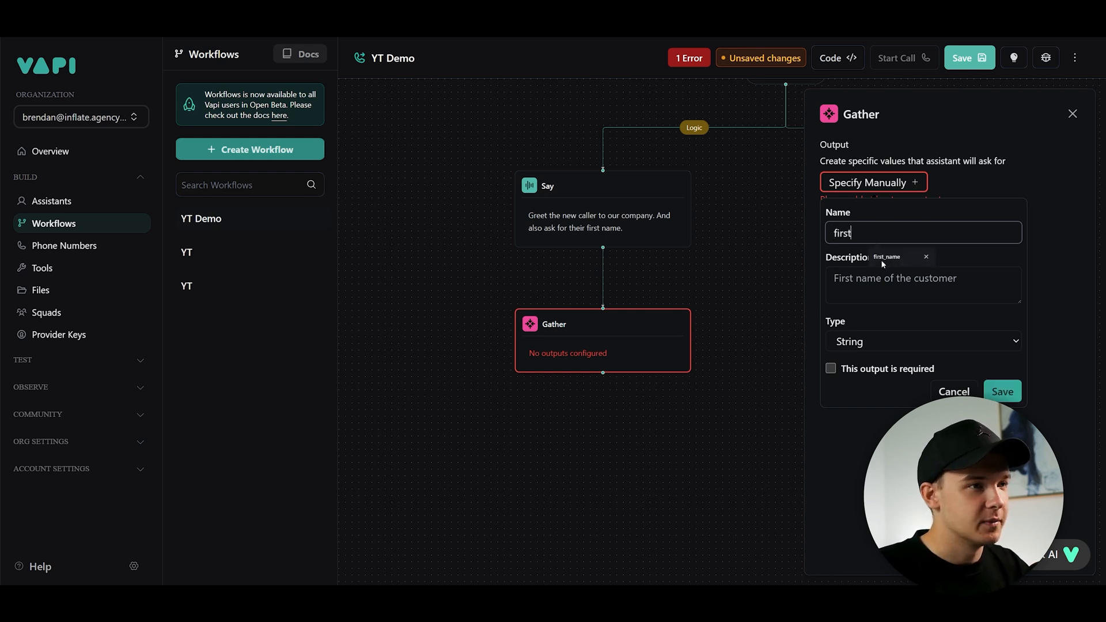
click(883, 263)
click(887, 284)
text(First name of the custome)
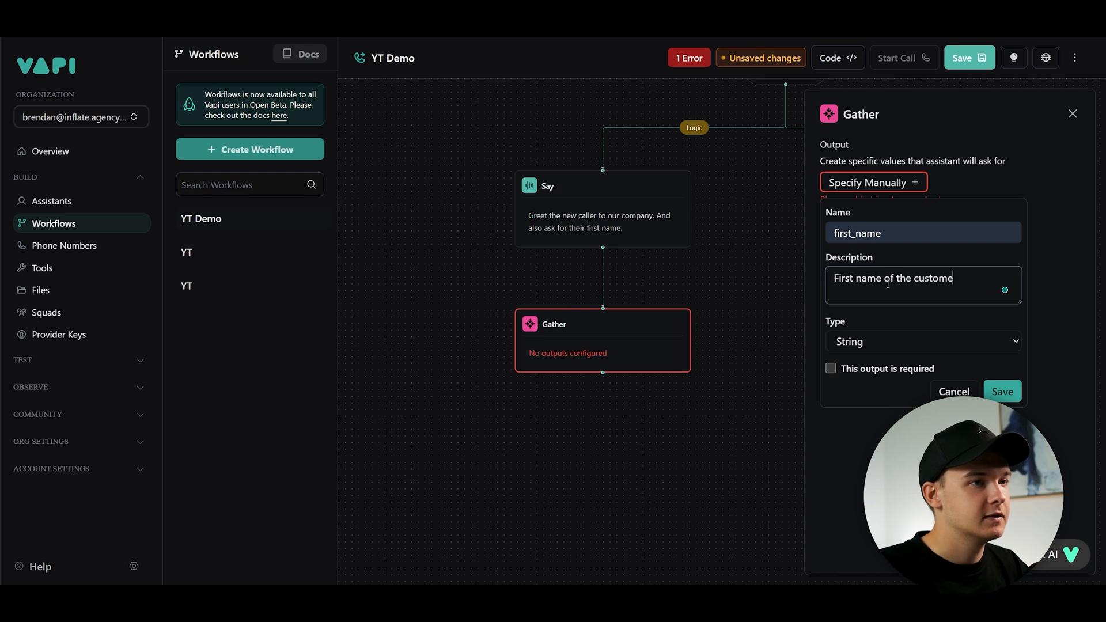
text(r.)
click(887, 340)
click(887, 331)
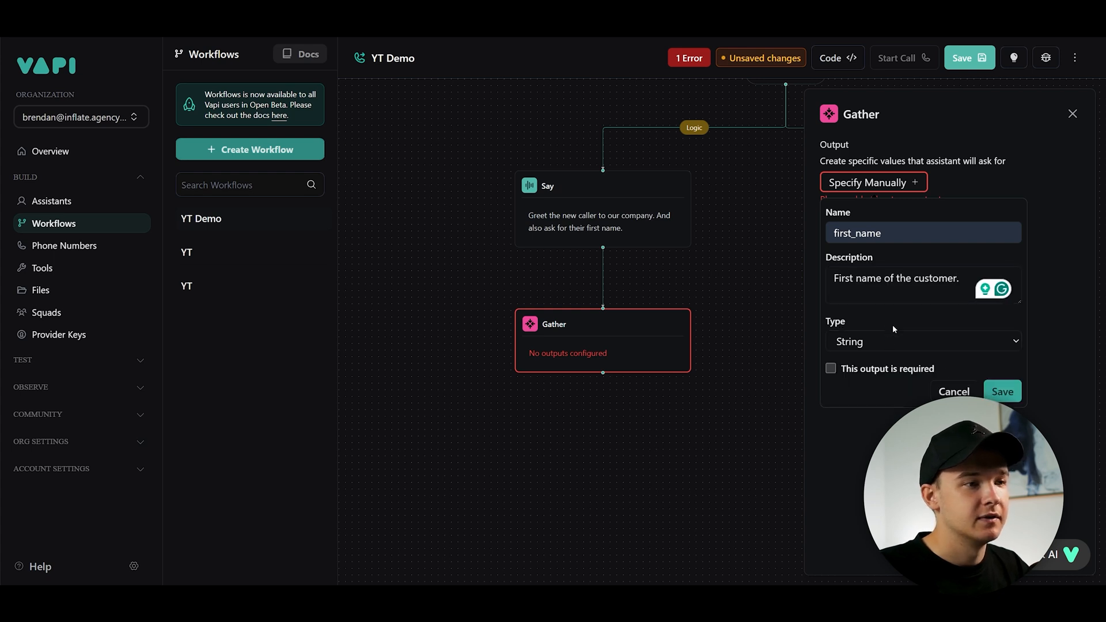
click(830, 368)
click(1002, 392)
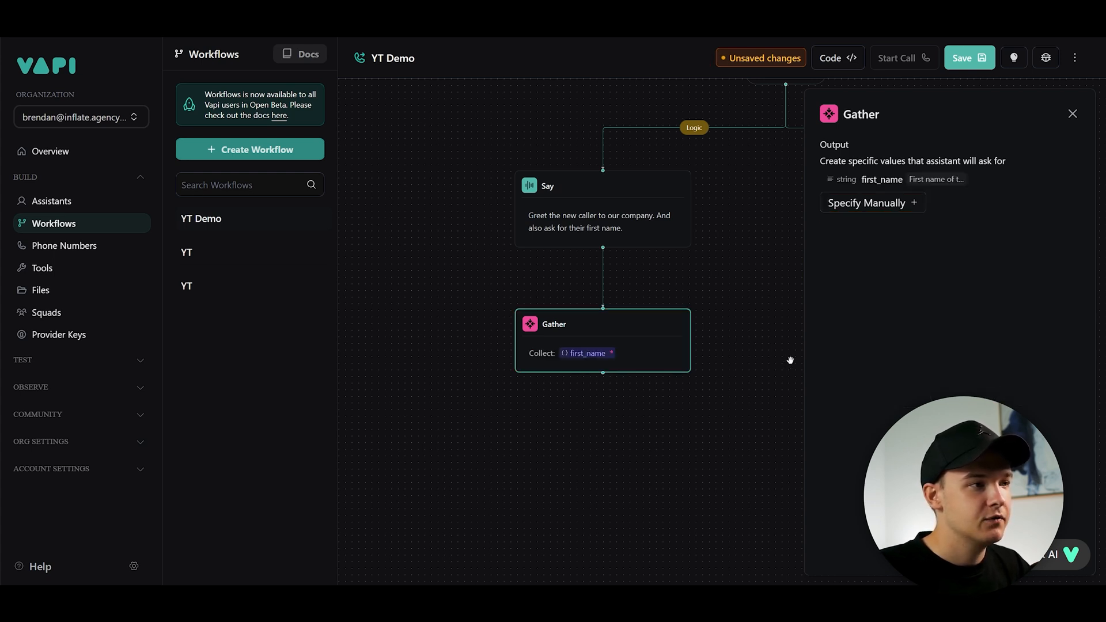
- Add a Condition step below the first_name Gather step
click(581, 274)
drag(582, 274, 777, 231)
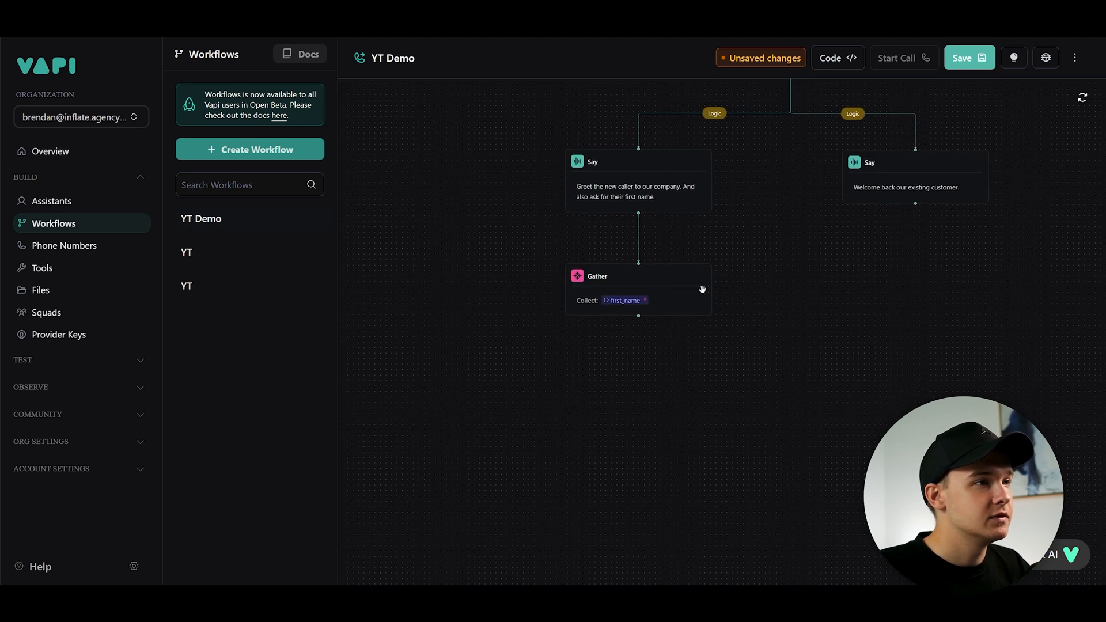
click(638, 326)
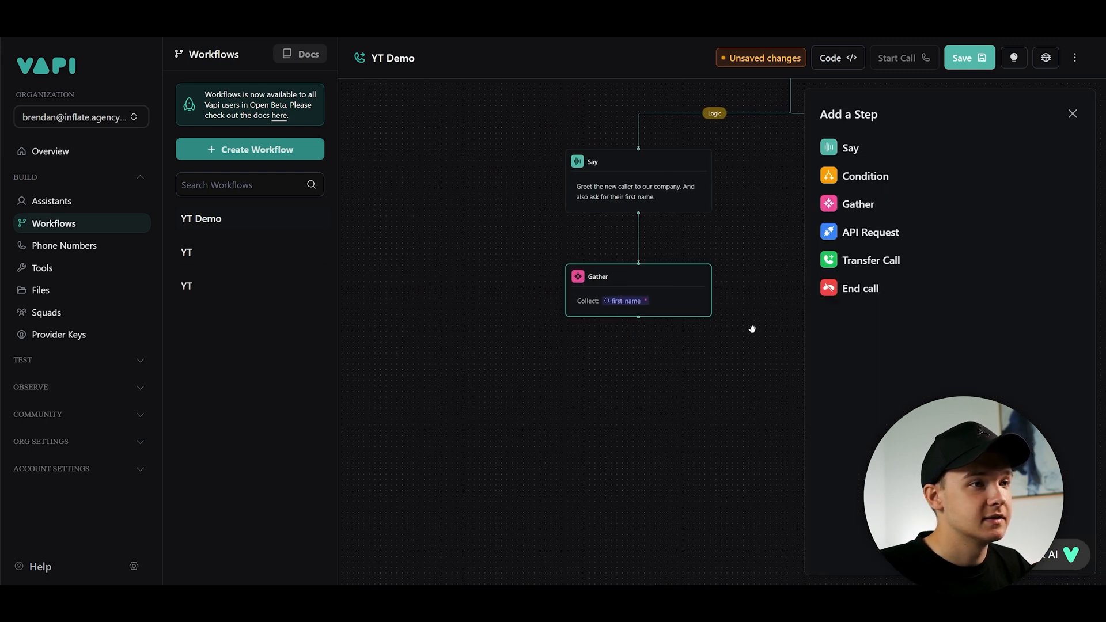
click(857, 183)
drag(742, 336, 694, 317)
scroll(633, 338, up, 1)
scroll(634, 340, down, 2)
drag(686, 376, 661, 351)
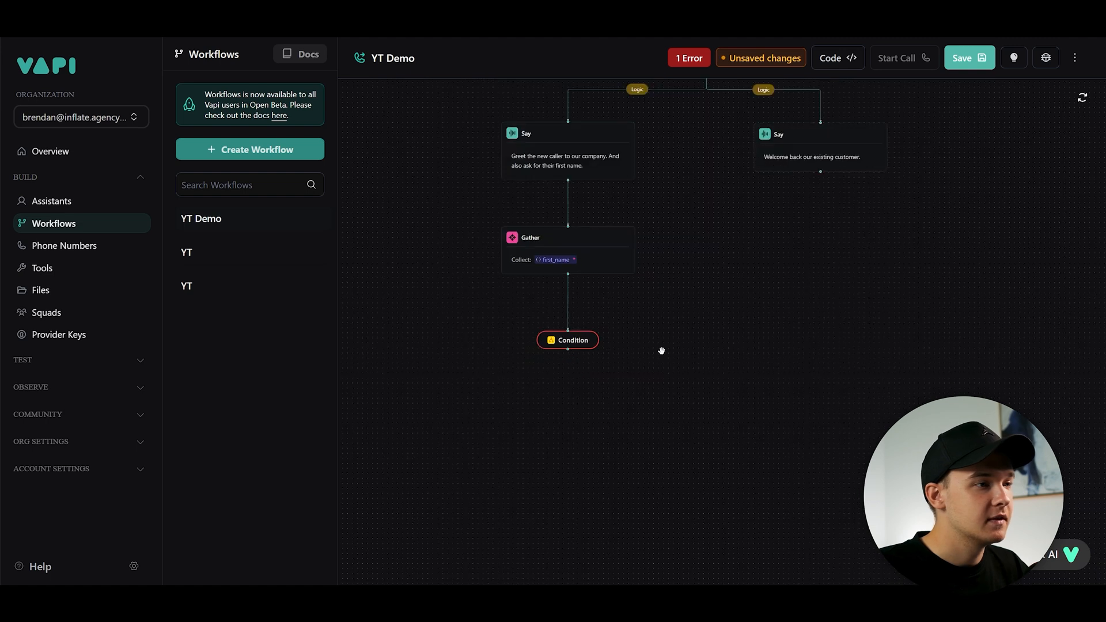
scroll(657, 378, up, 1)
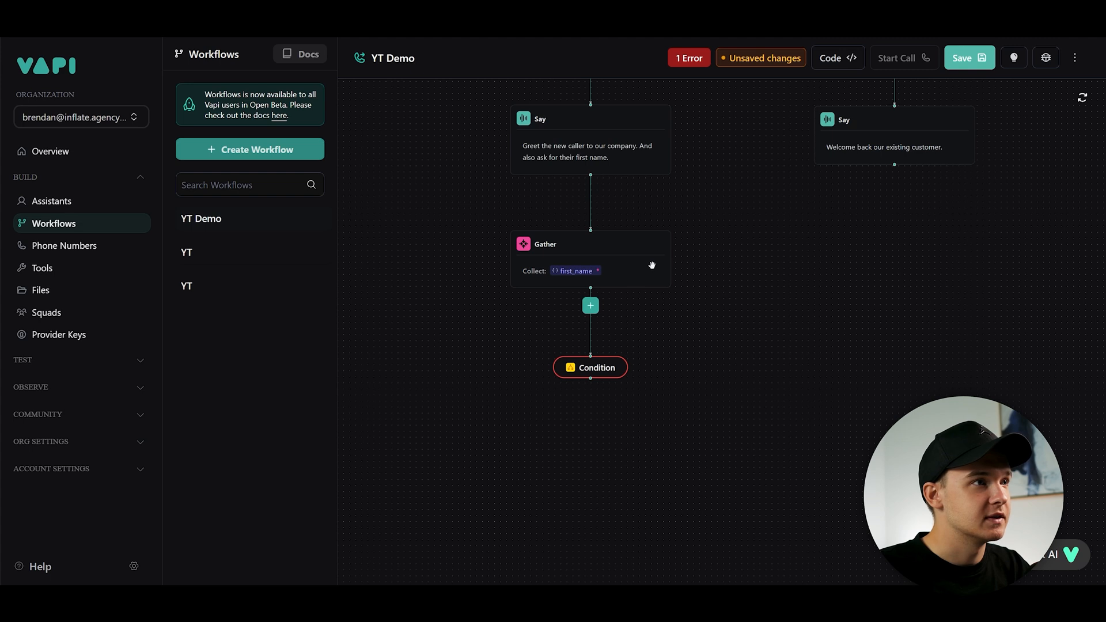
- Delete the Condition step below the first_name Gather step
drag(727, 260, 671, 283)
drag(647, 398, 686, 331)
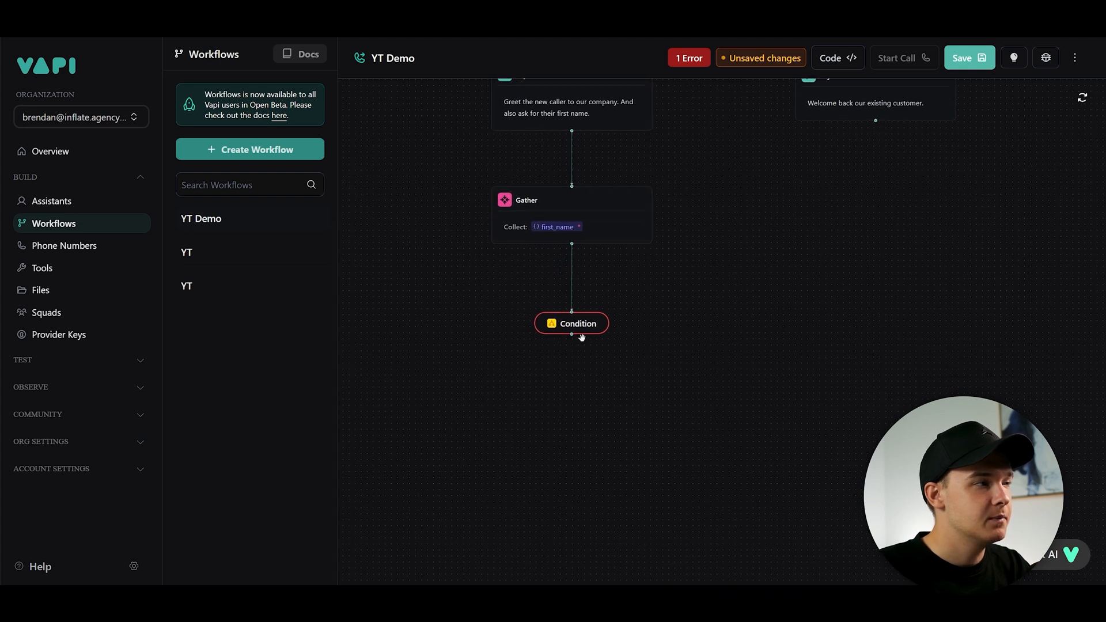
key(BackSpace)
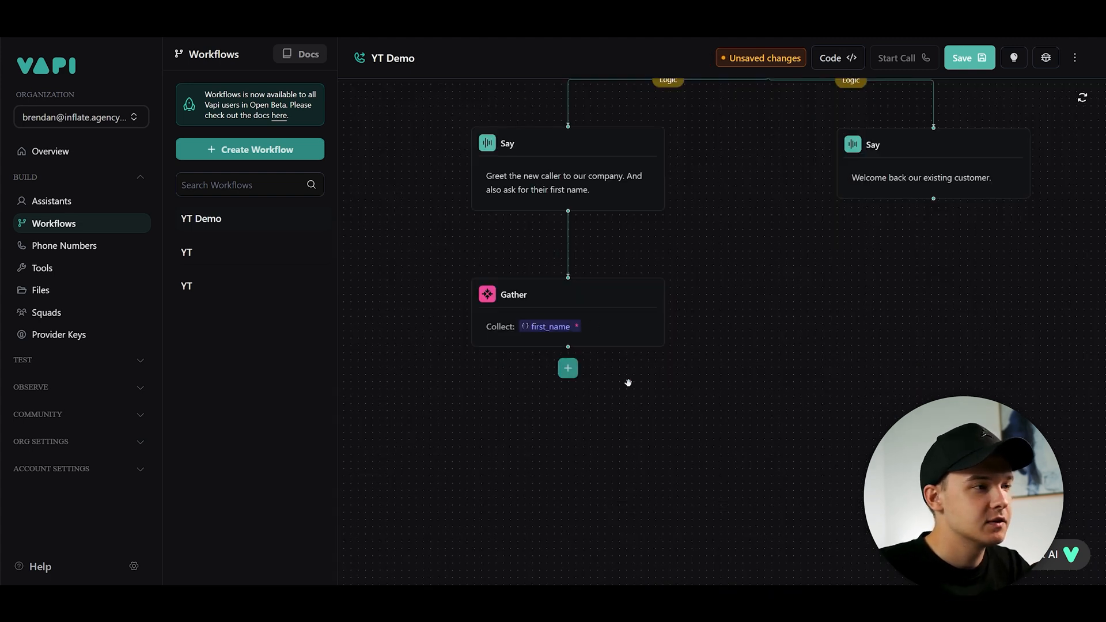
- Add a Say step below the first_name Gather step
scroll(610, 317, down, 2)
click(588, 262)
click(560, 299)
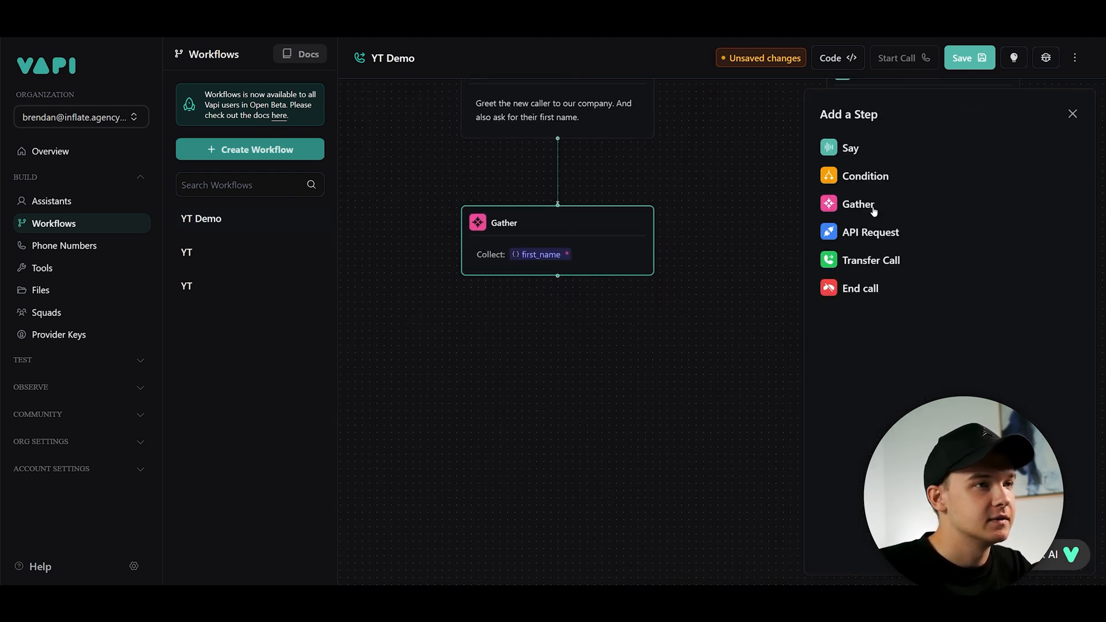
click(850, 149)
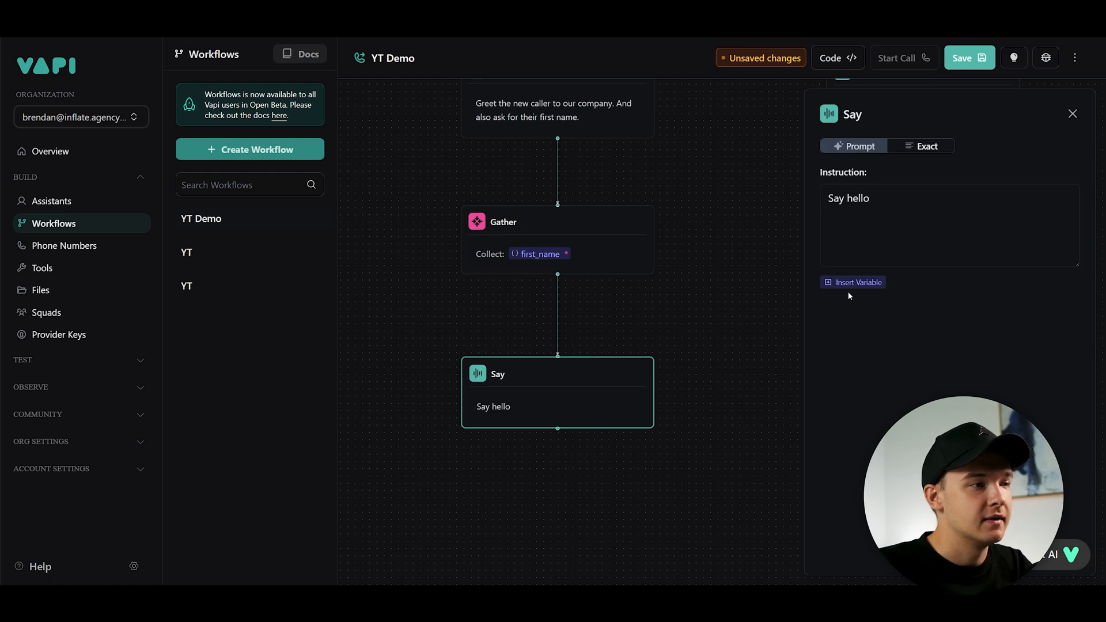
- Set the Say instruction to "Thank {{ first_name }} for providing their name." using the first_name variable
scroll(636, 328, down, 3)
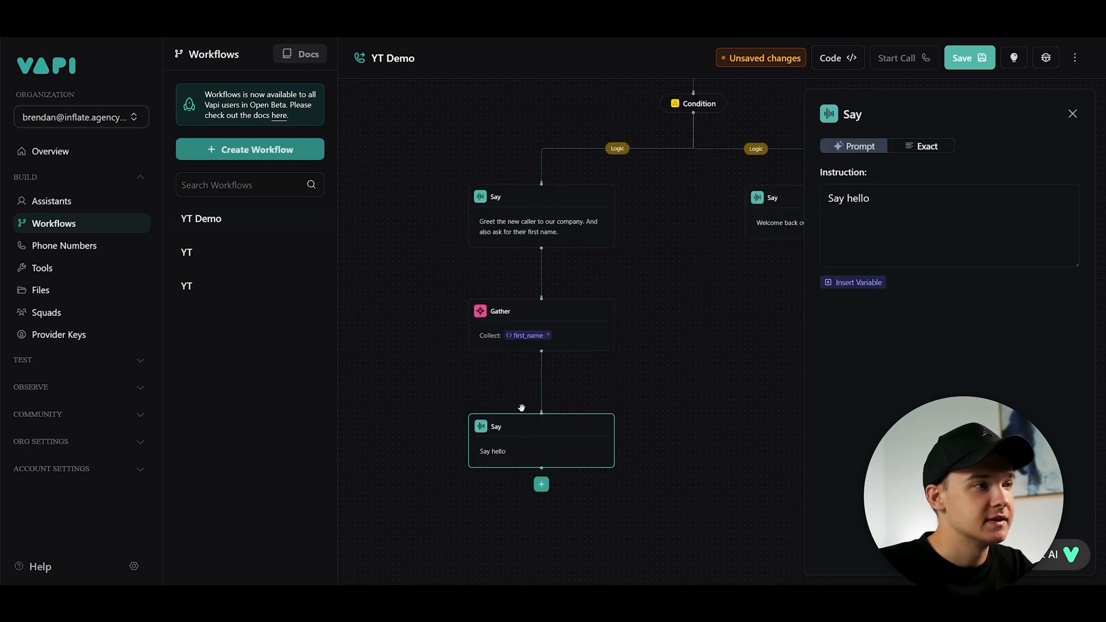
scroll(536, 311, up, 3)
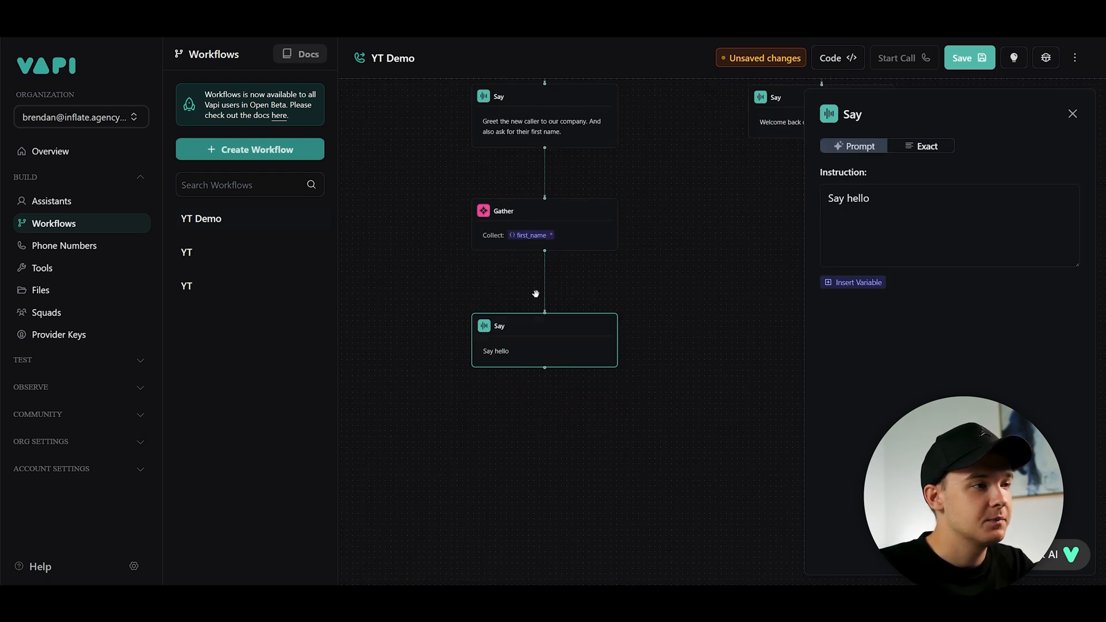
click(832, 282)
click(876, 224)
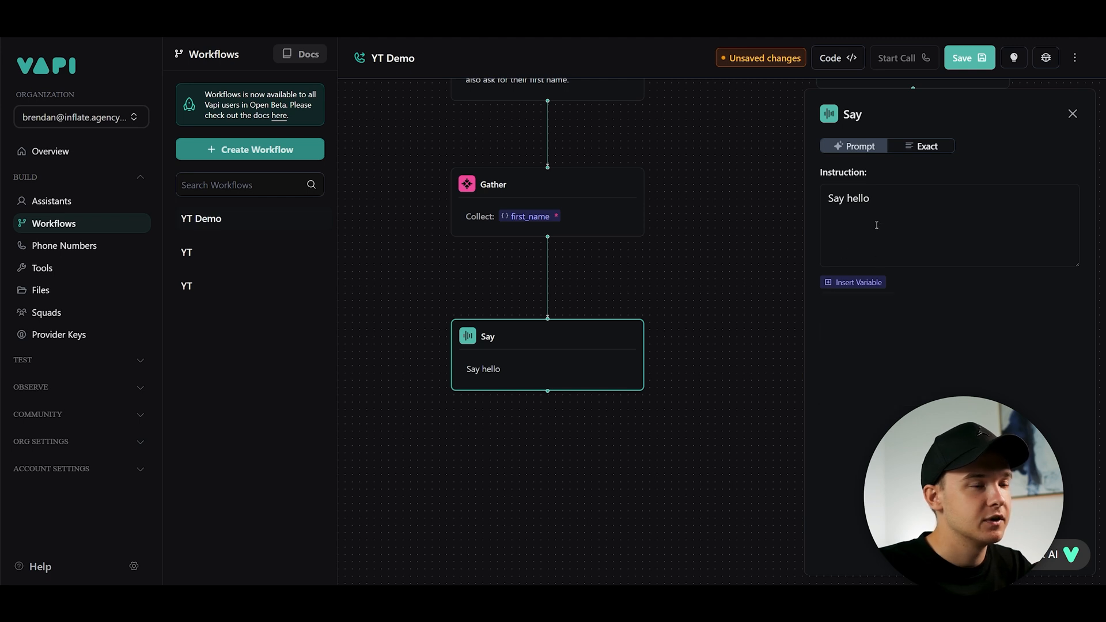
triple_click(906, 196)
text(Thank)
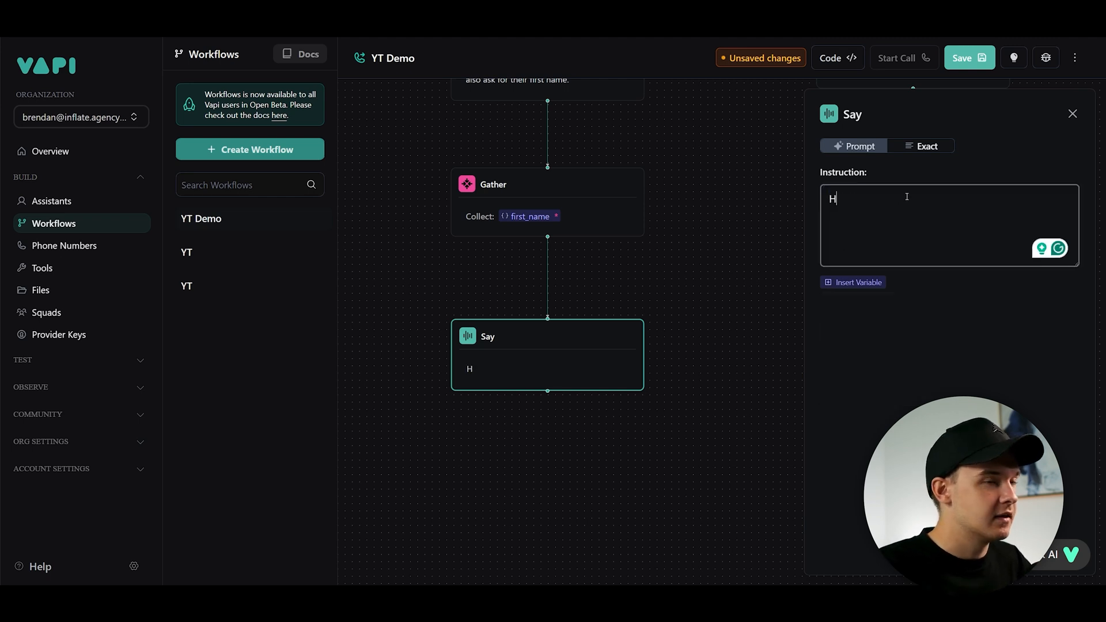
click(857, 282)
click(862, 350)
click(945, 202)
text(for providing their first)
key(BackSpace)
key(BackSpace)
key(BackSpace)
key(BackSpace)
key(BackSpace)
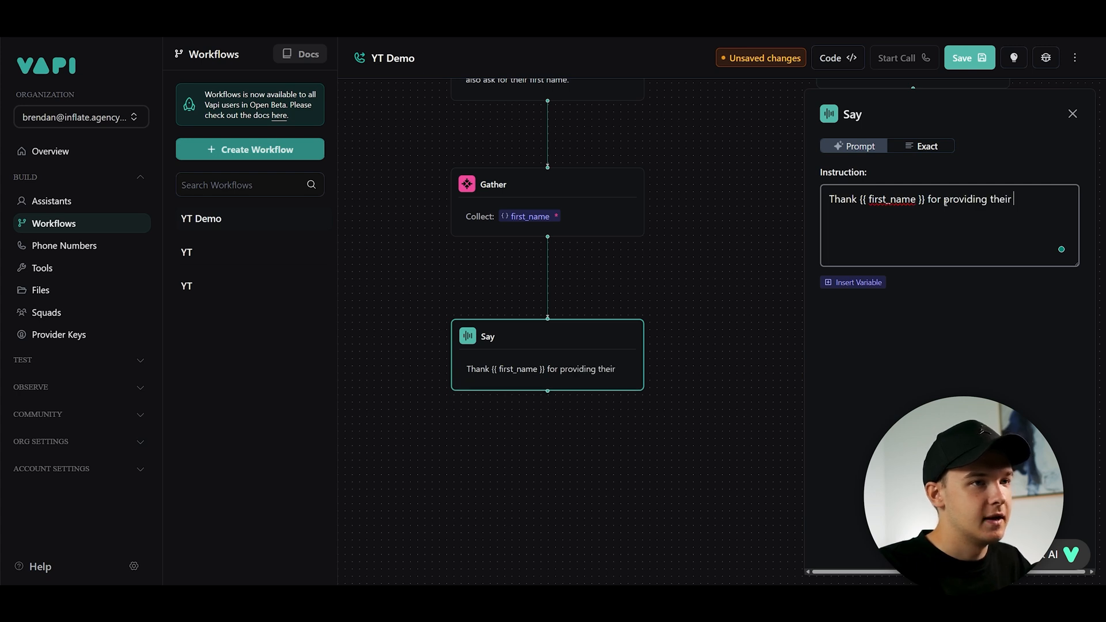
text(name.)
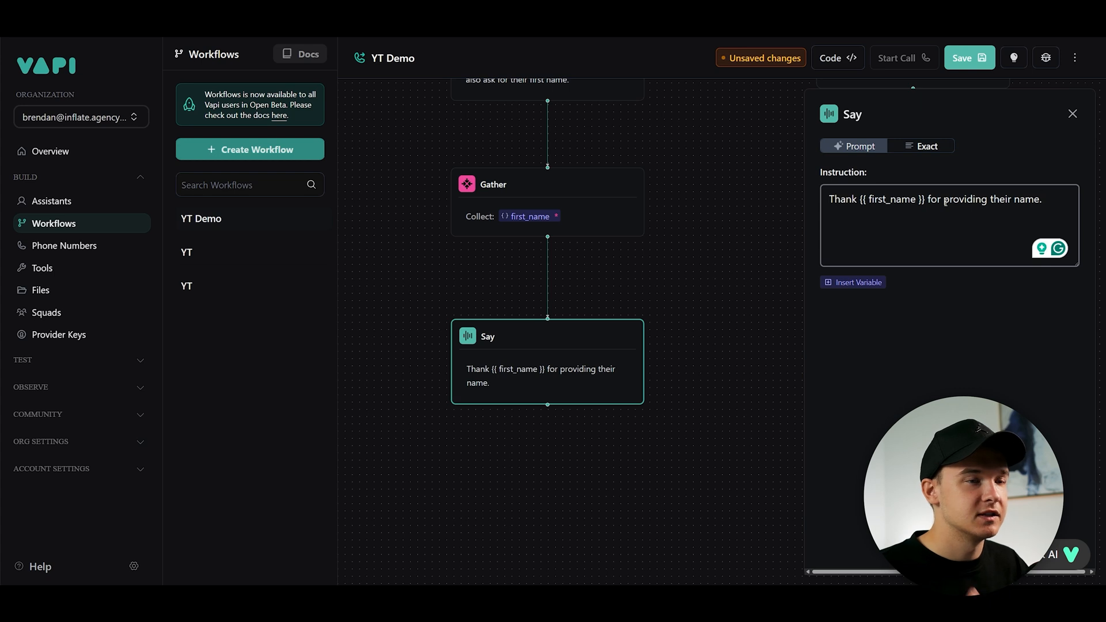
- Append "Please ask them why they are calling in today." to the Say instruction
text(Please ask them)
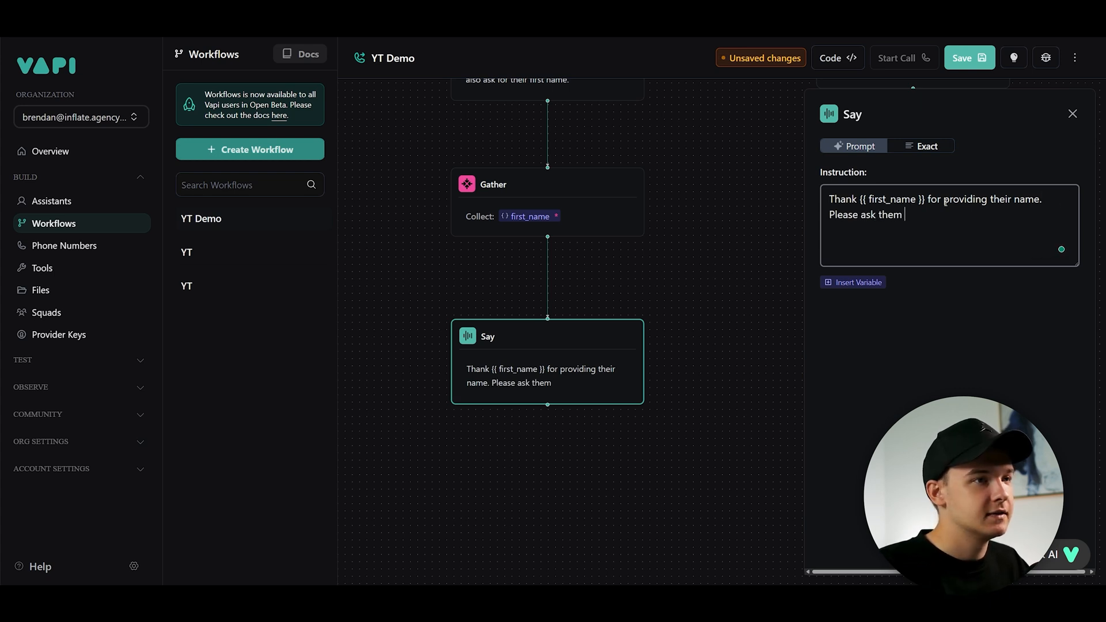
text( why they are callin)
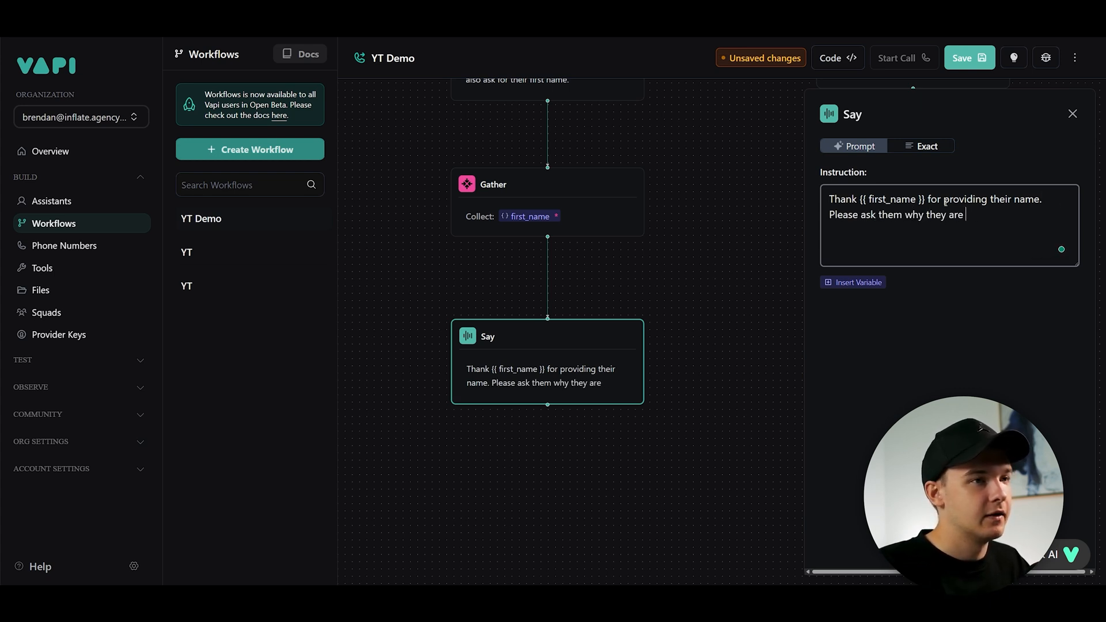
text(g in toda)
key(BackSpace)
scroll(547, 494, down, 1)
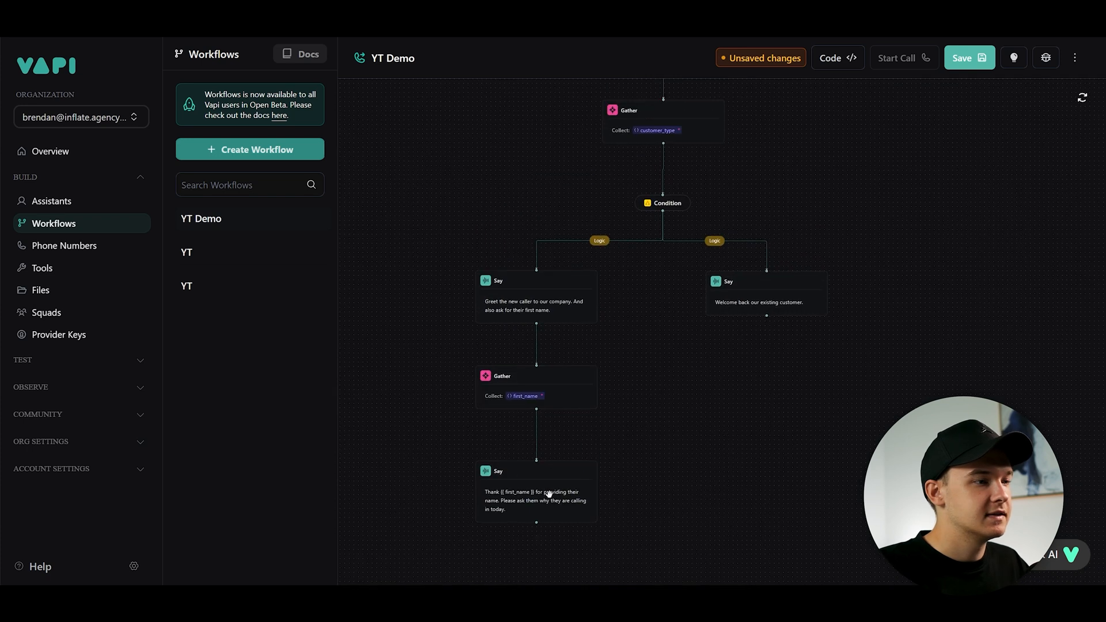
scroll(619, 435, down, 1)
scroll(629, 392, up, 2)
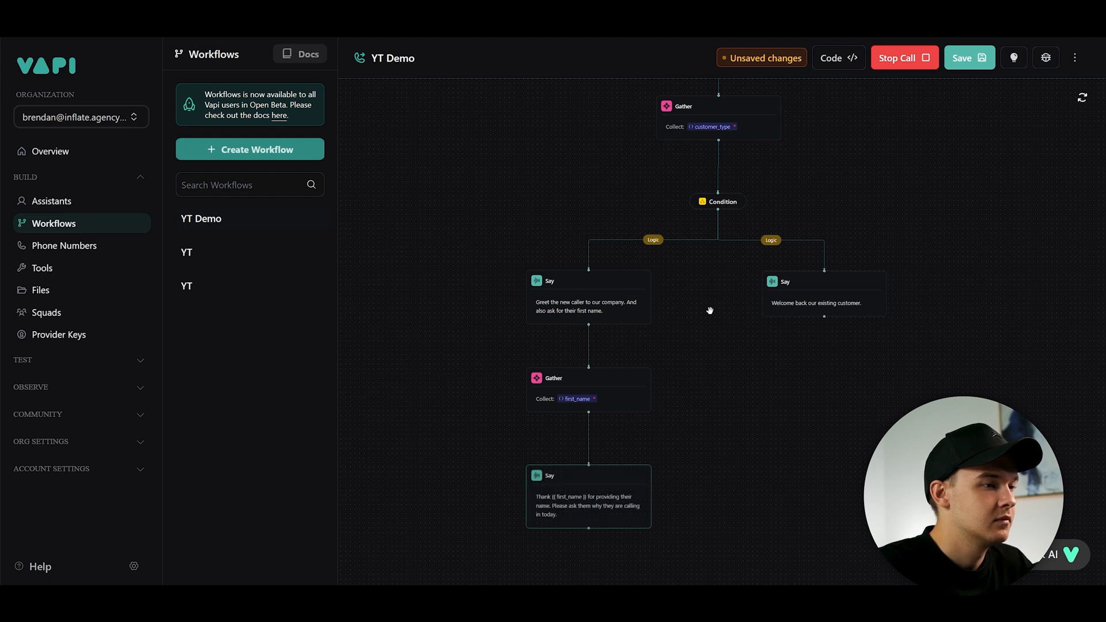
- Examine the workflow from the opening greeting down to the thank-you Say step
scroll(712, 252, down, 5)
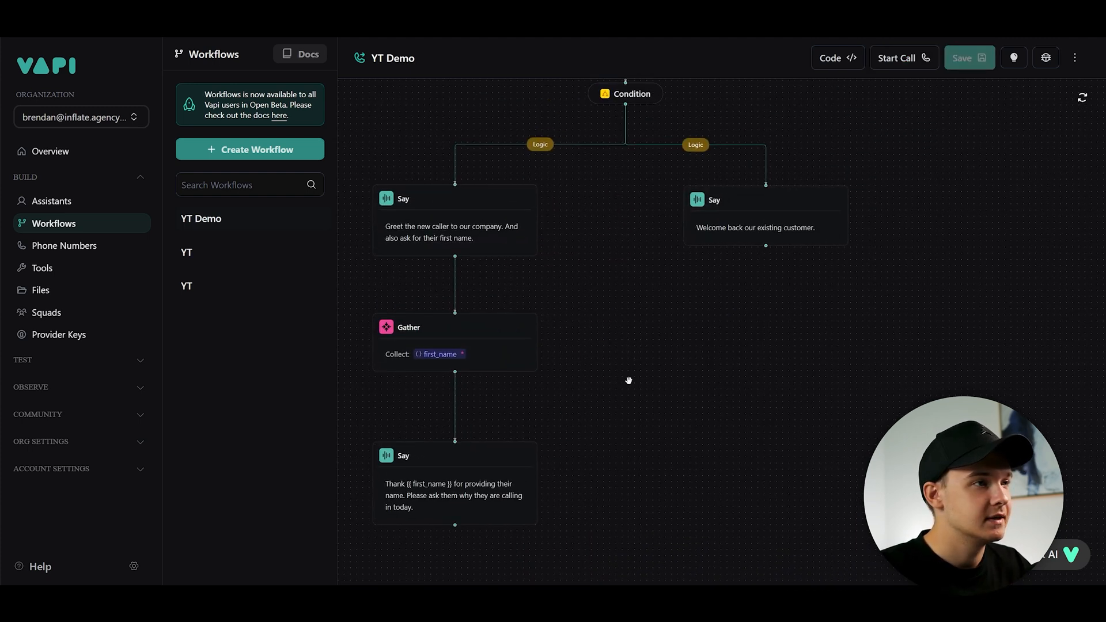
scroll(704, 221, up, 2)
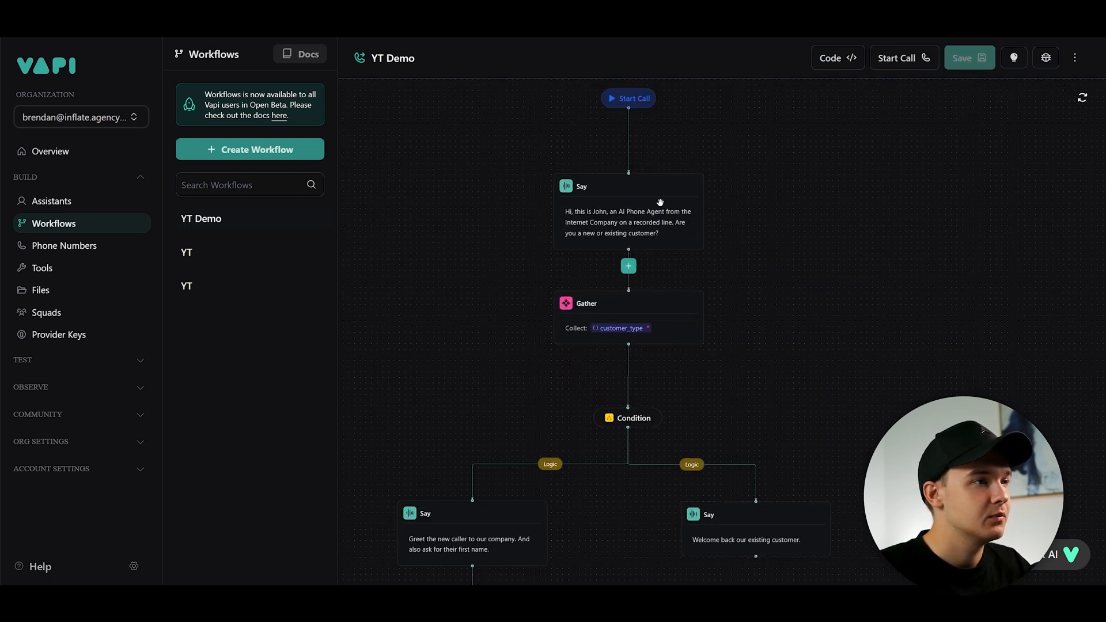
scroll(768, 304, up, 3)
drag(703, 359, 736, 217)
drag(660, 318, 650, 256)
scroll(533, 170, up, 1)
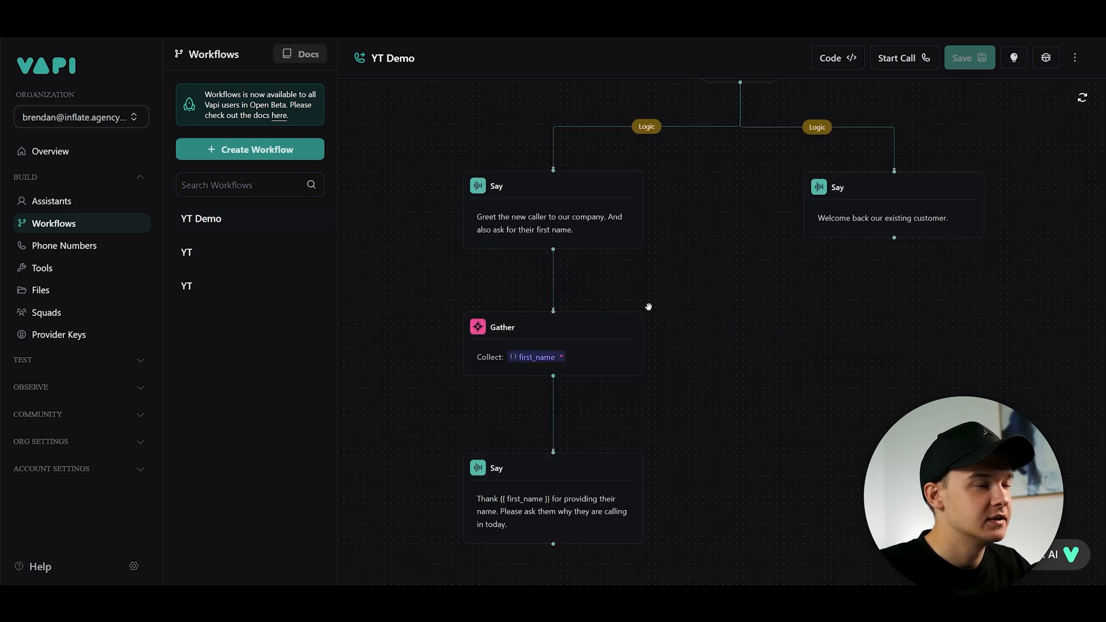
scroll(637, 271, down, 1)
scroll(627, 214, down, 1)
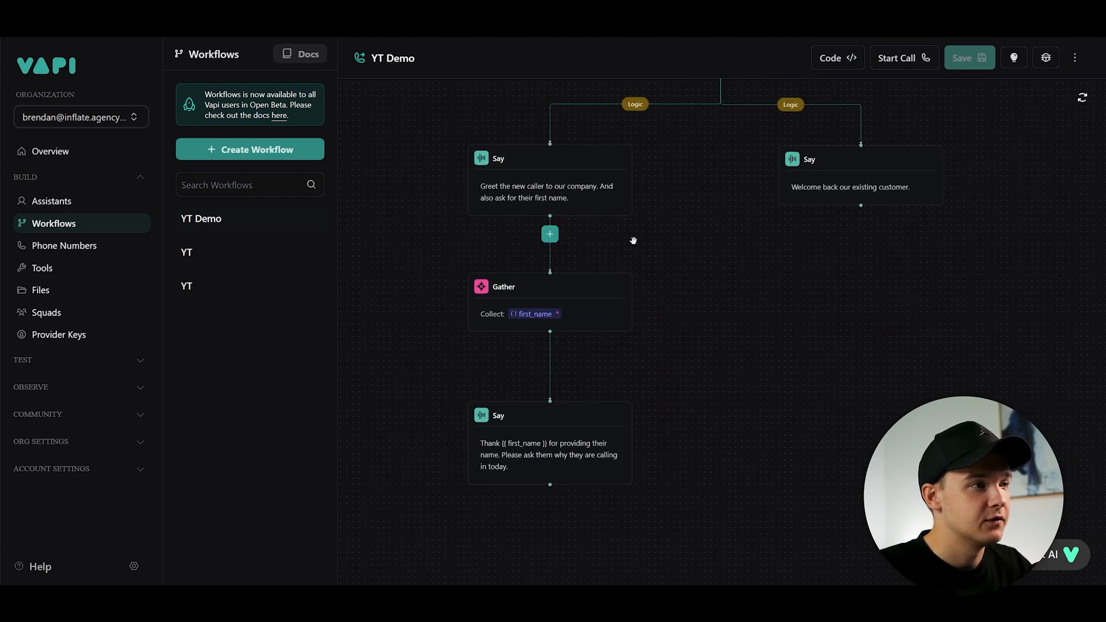
drag(700, 388, 709, 231)
scroll(548, 269, up, 2)
- Add a Gather step below the thank-you Say step
click(549, 269)
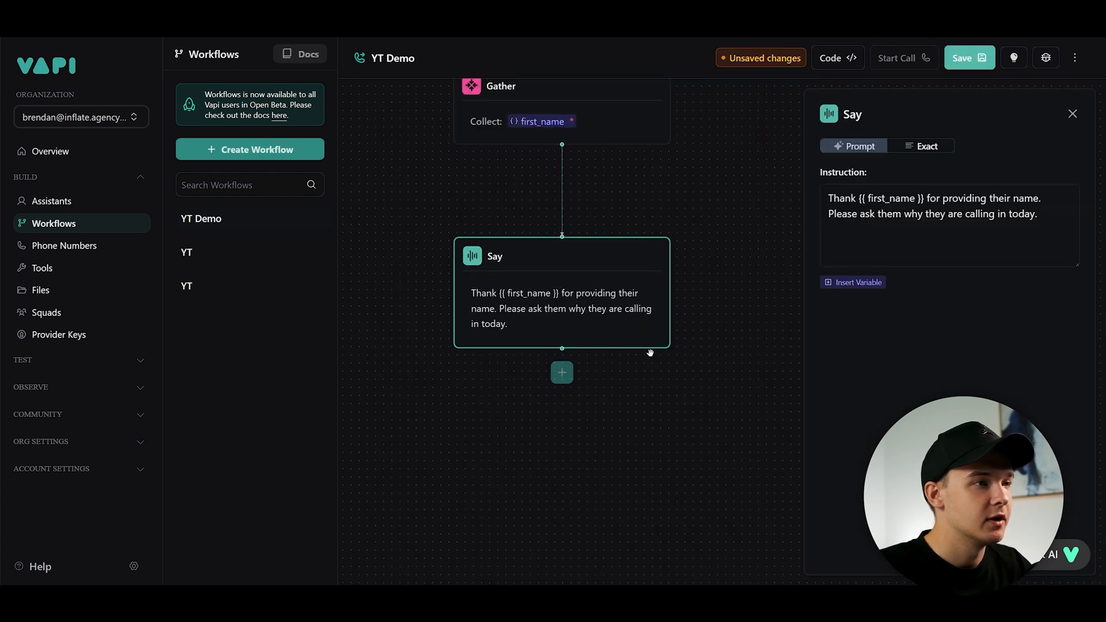
scroll(576, 392, down, 2)
click(562, 461)
scroll(567, 441, down, 3)
drag(652, 277, 637, 344)
drag(578, 506, 614, 369)
scroll(614, 369, up, 4)
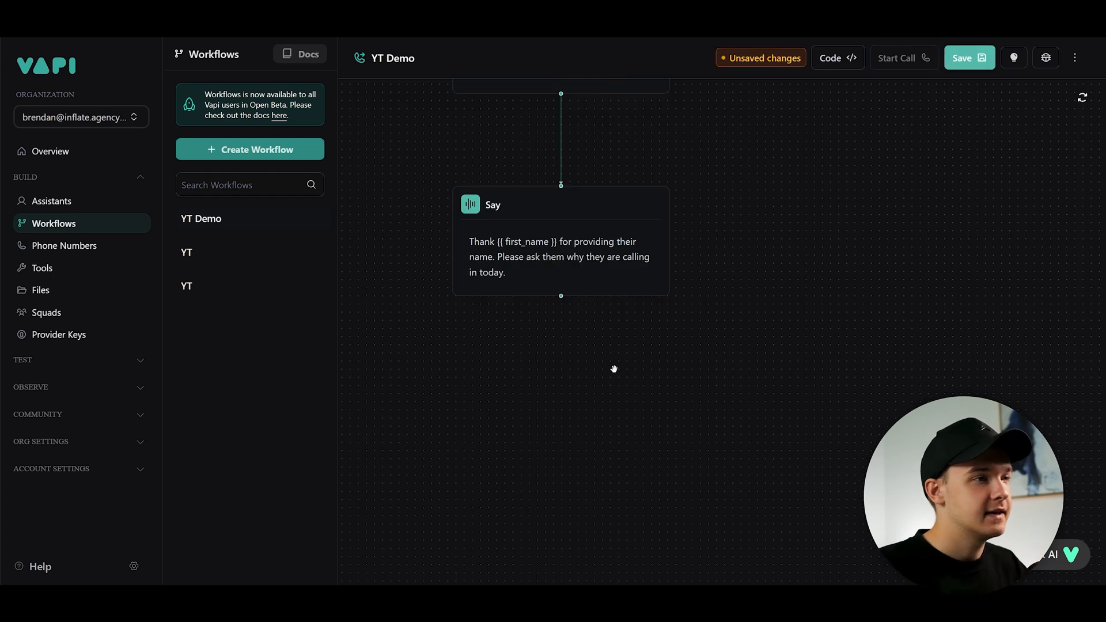
click(561, 317)
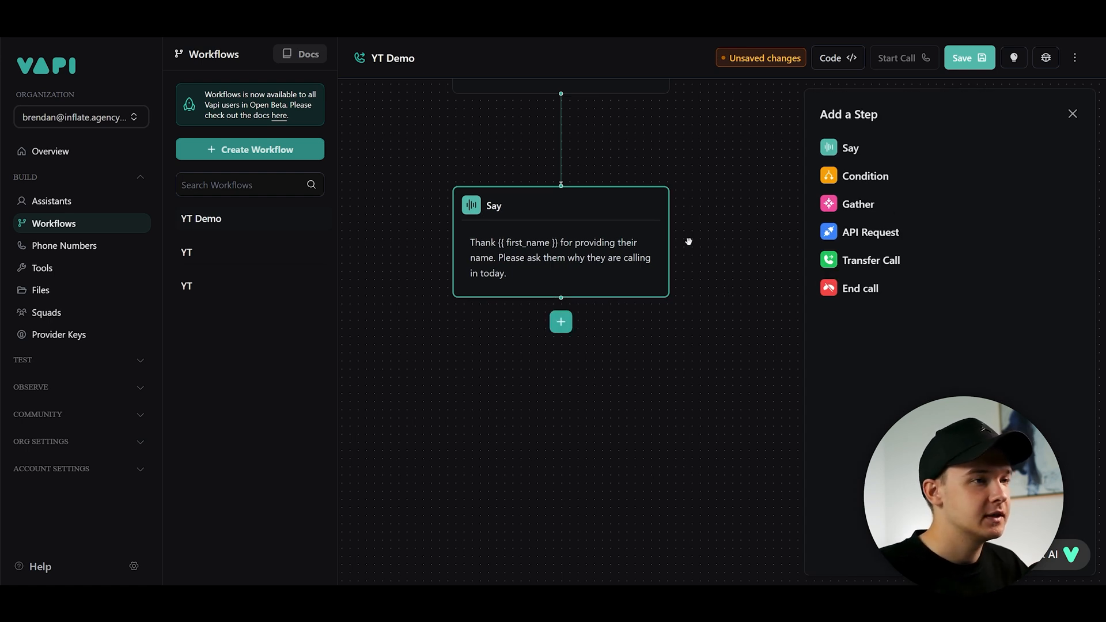
click(866, 208)
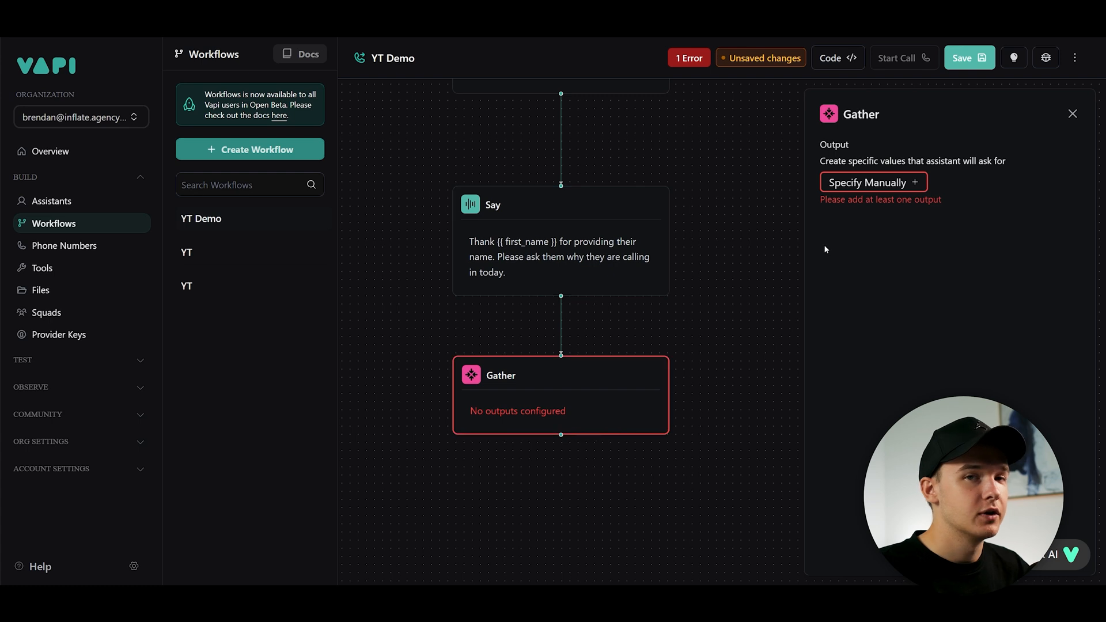
- Start a Gather output named customer_inquiry, described as "This is the type of inquiry the customer is calling for."
click(916, 183)
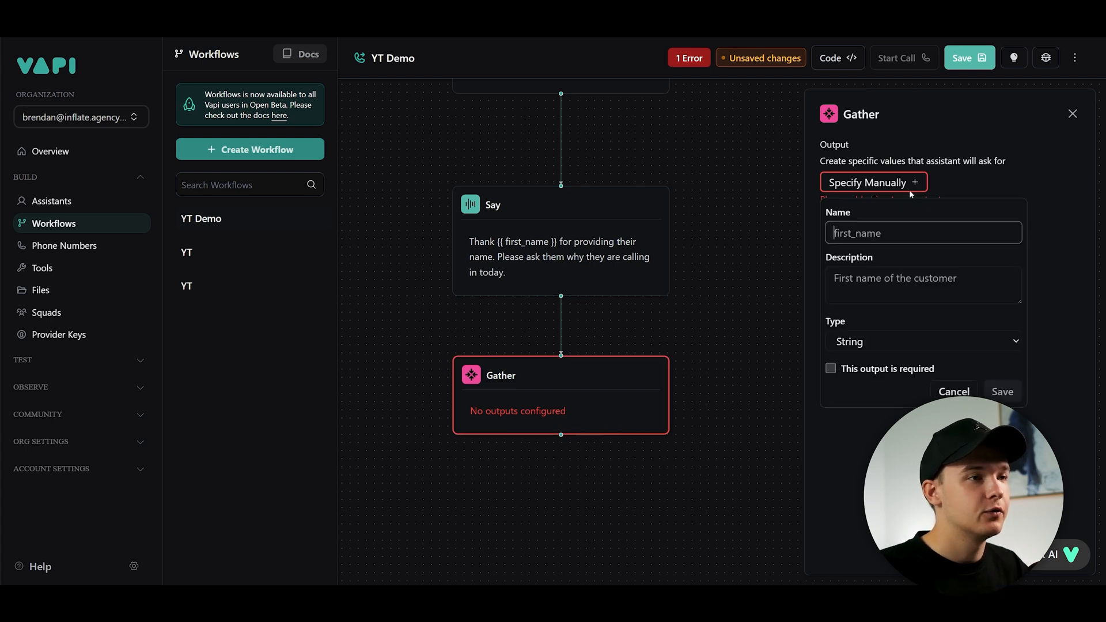
text(customer)
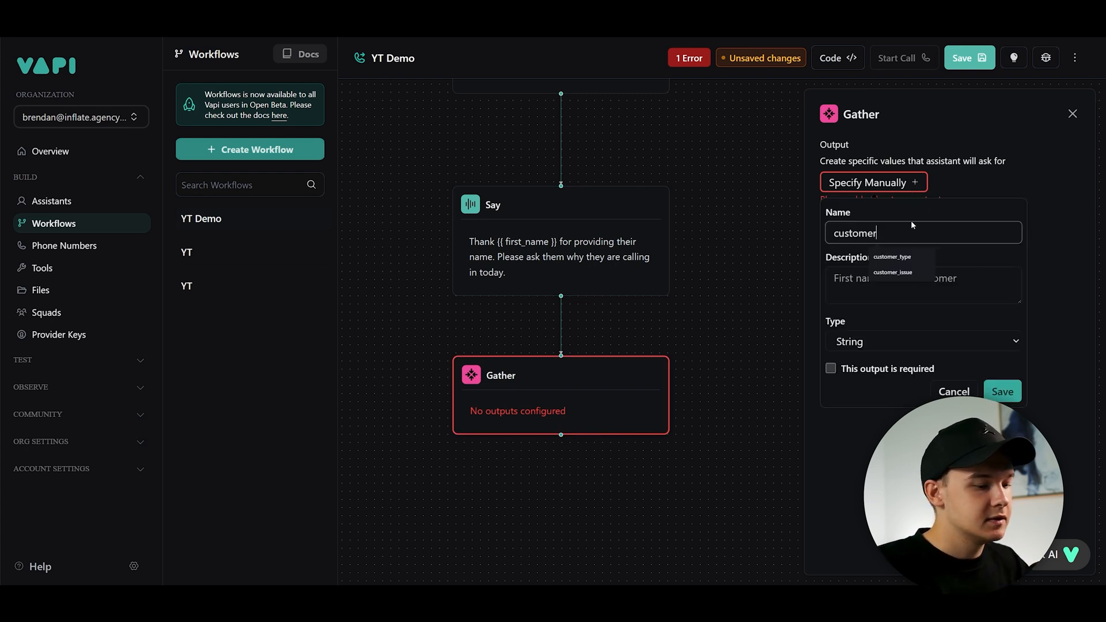
text(_inquiry)
click(920, 275)
text(T)
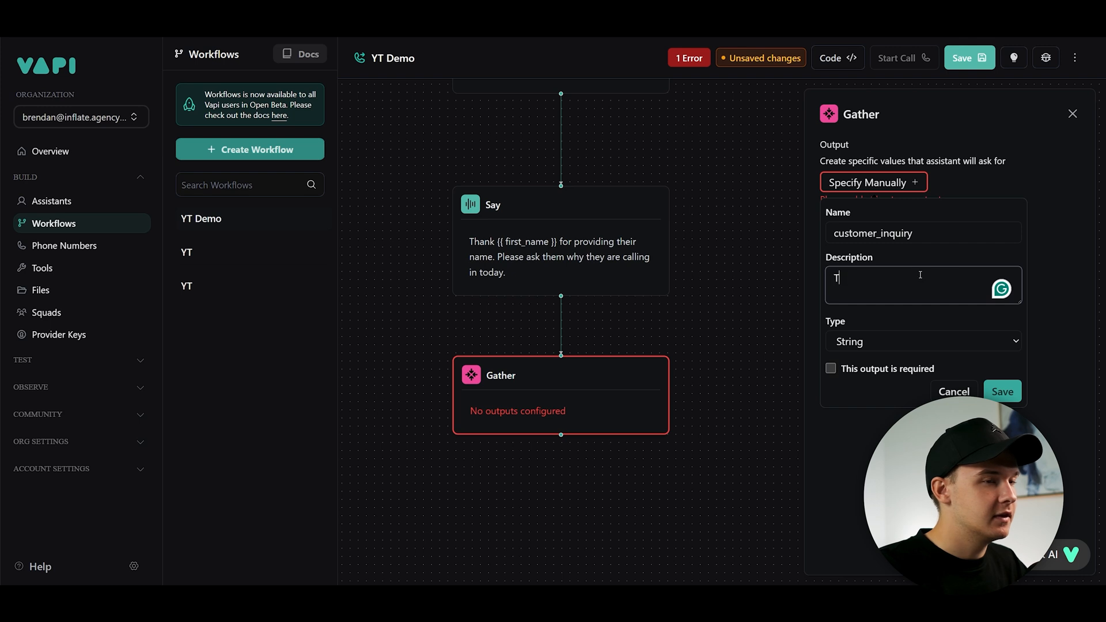
text(his is the type of inq)
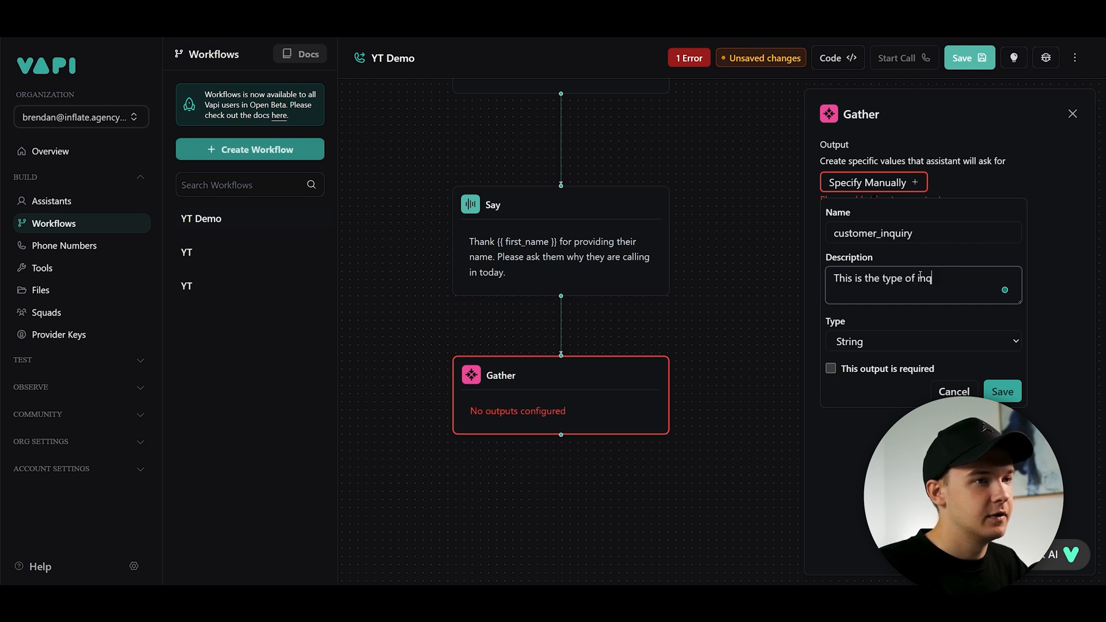
text(uiry the customer is call)
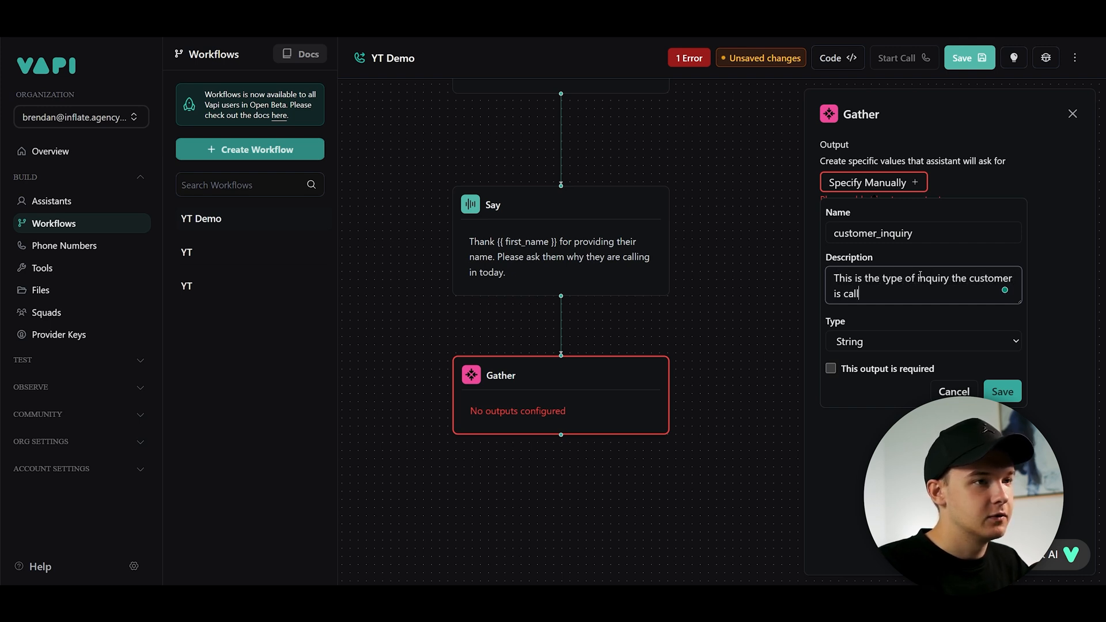
text(ing for.)
- Make the output a required Enum with values REGISTER and QUESTIONS, and save it
click(920, 341)
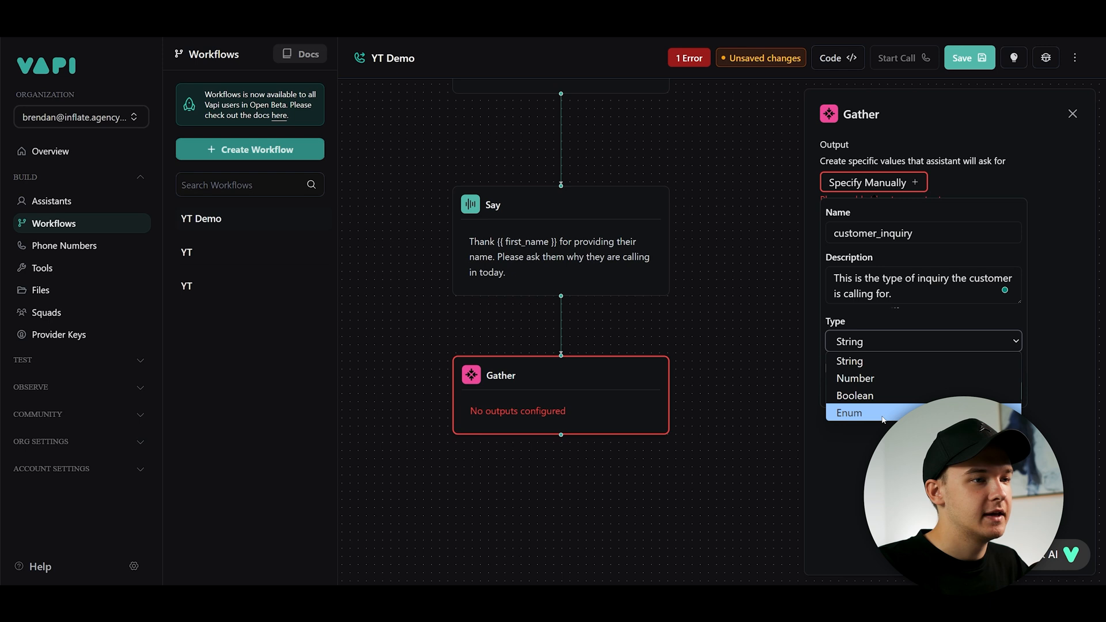
click(852, 412)
click(878, 388)
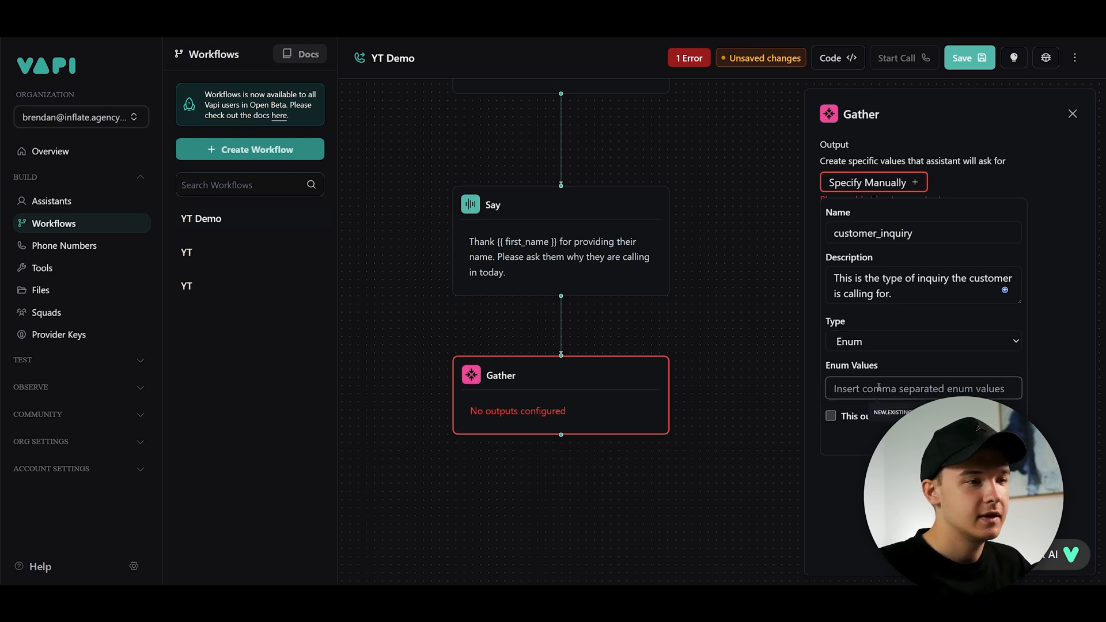
text(ACCOUNT,)
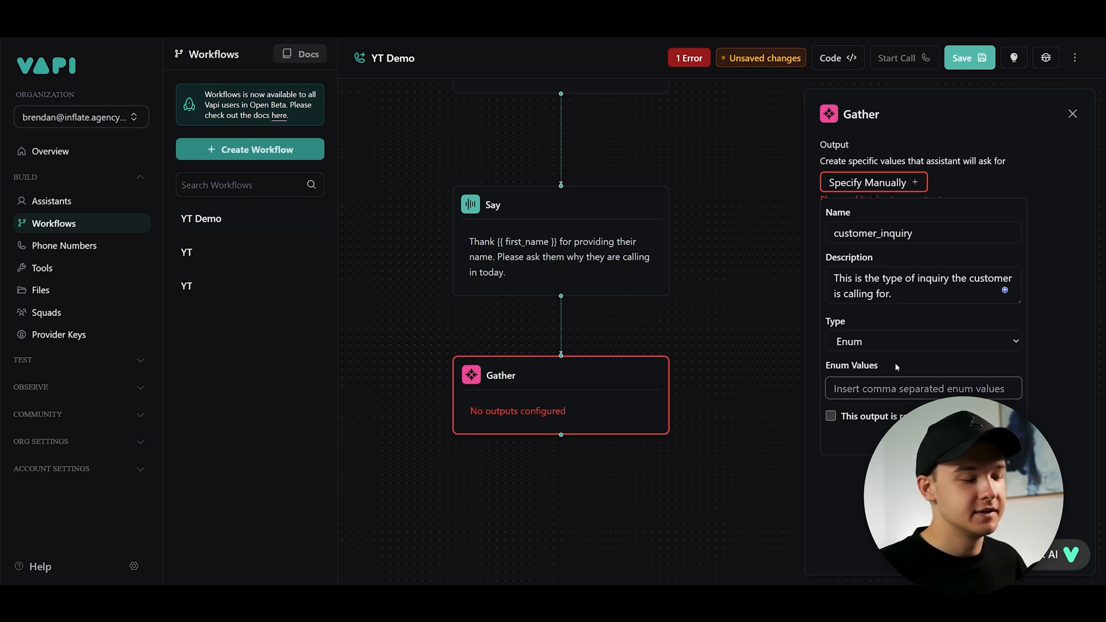
text(REGISTER,)
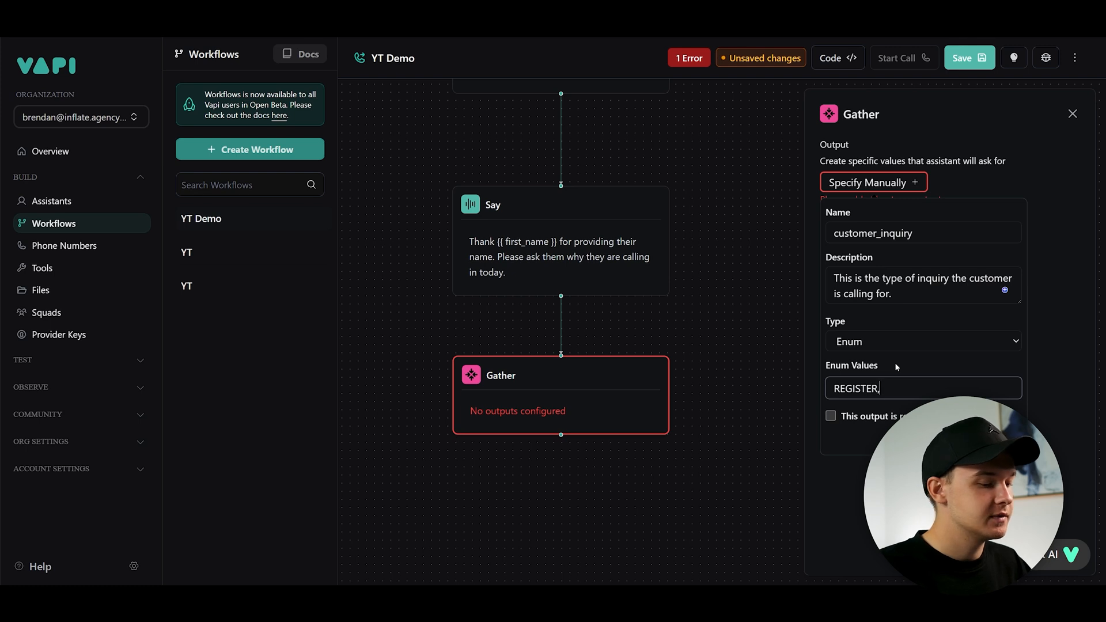
text(QUESTIONS,)
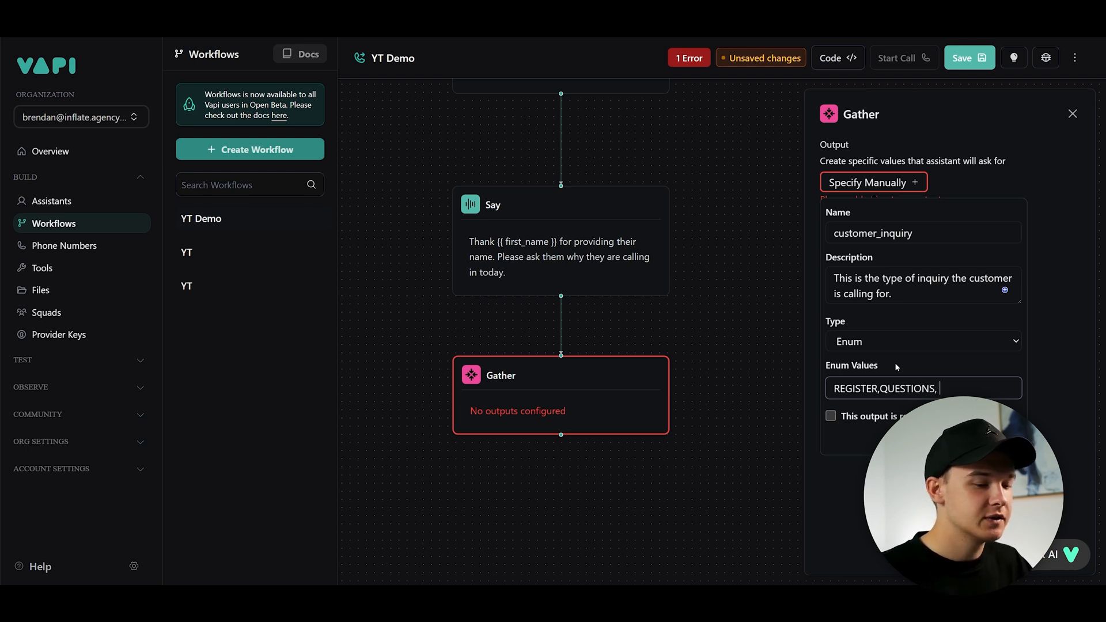
click(922, 365)
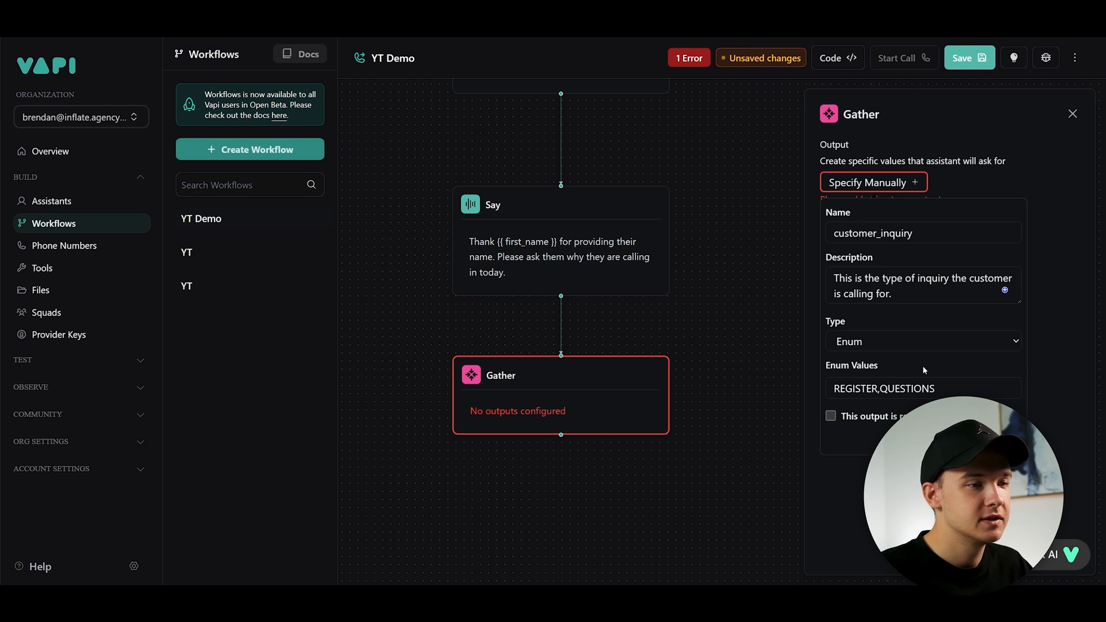
click(830, 416)
click(1002, 439)
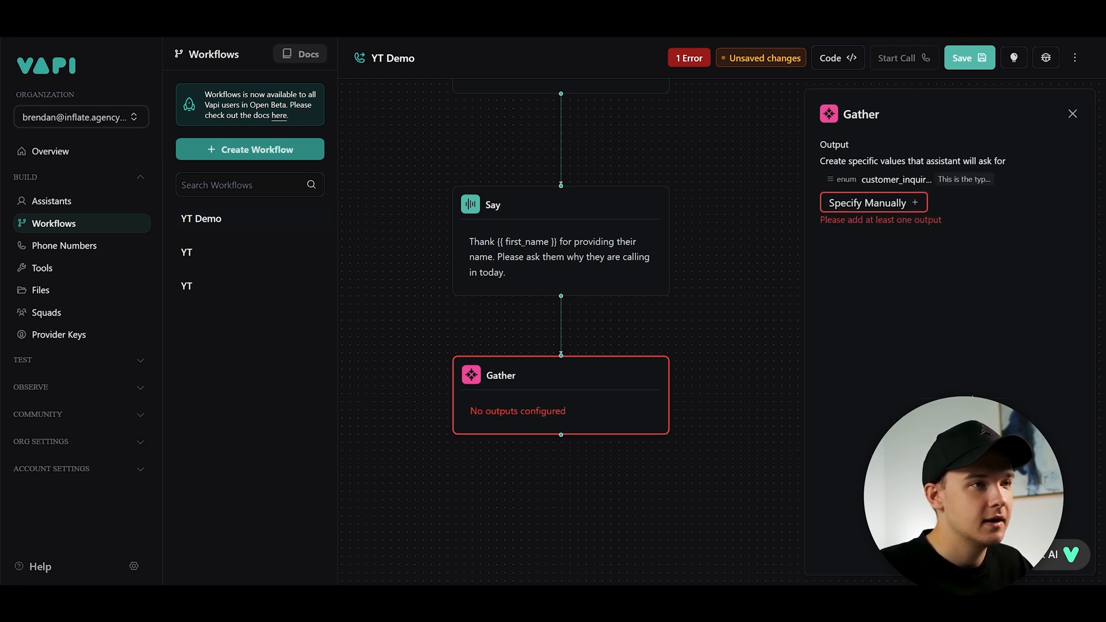
- Add a Condition step below the customer_inquiry Gather step
click(745, 319)
scroll(573, 306, down, 3)
scroll(572, 306, up, 2)
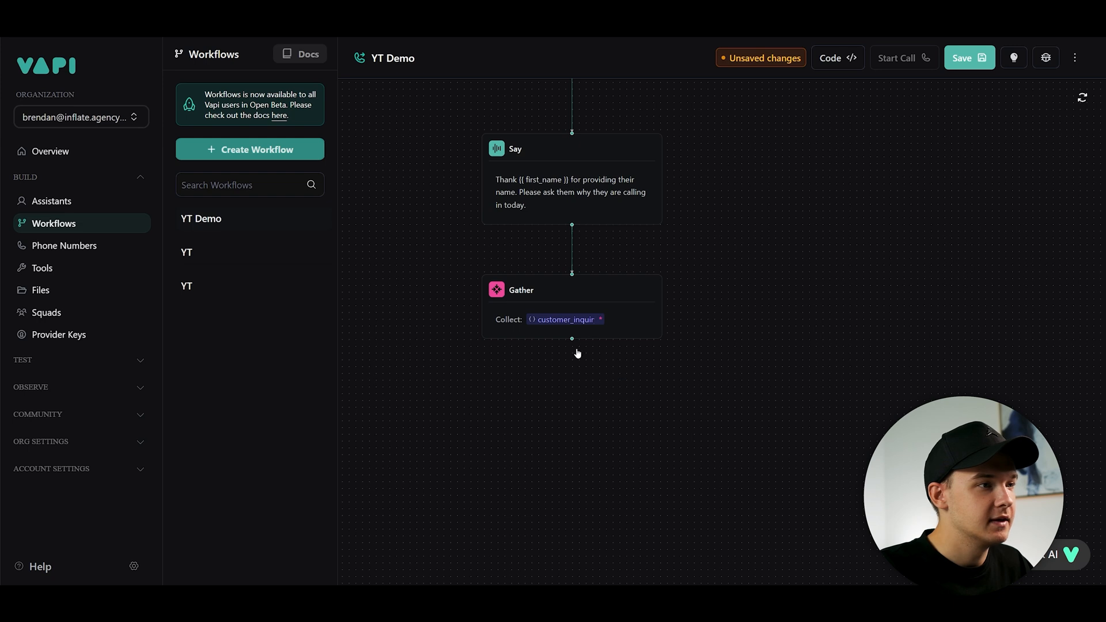
click(573, 359)
click(855, 179)
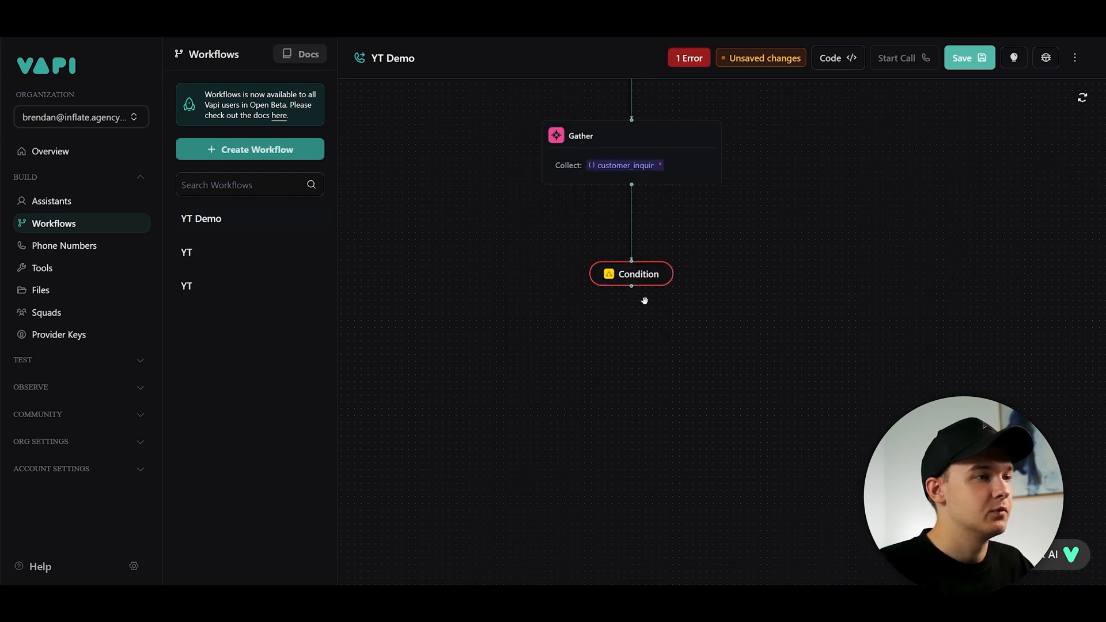
- Add two Say steps as separate branches below the Condition step
click(845, 148)
drag(625, 396, 420, 395)
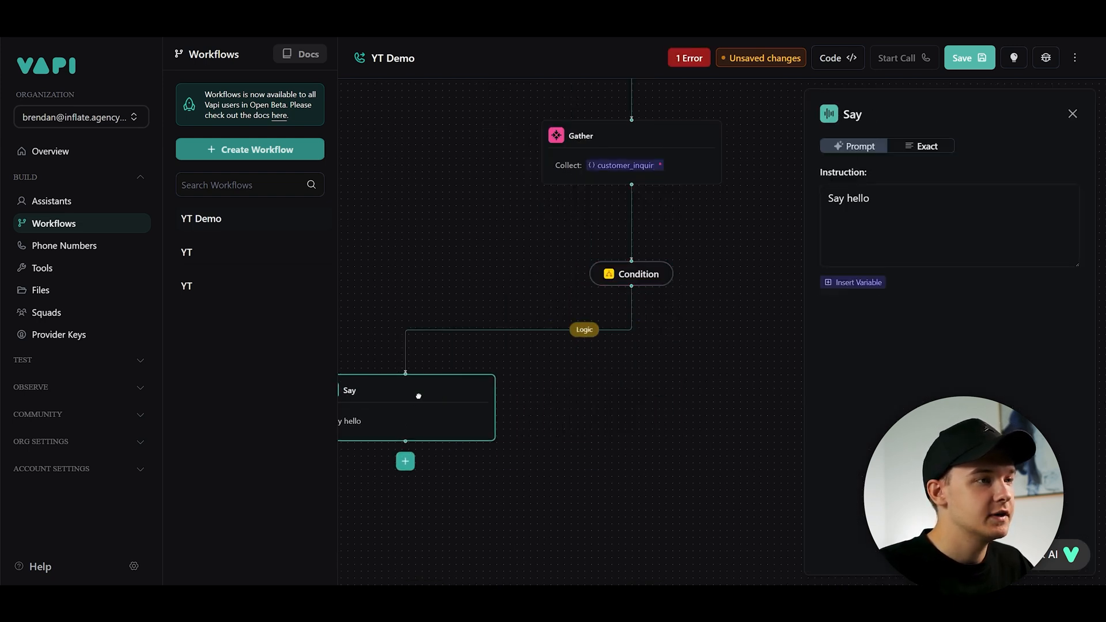
click(585, 330)
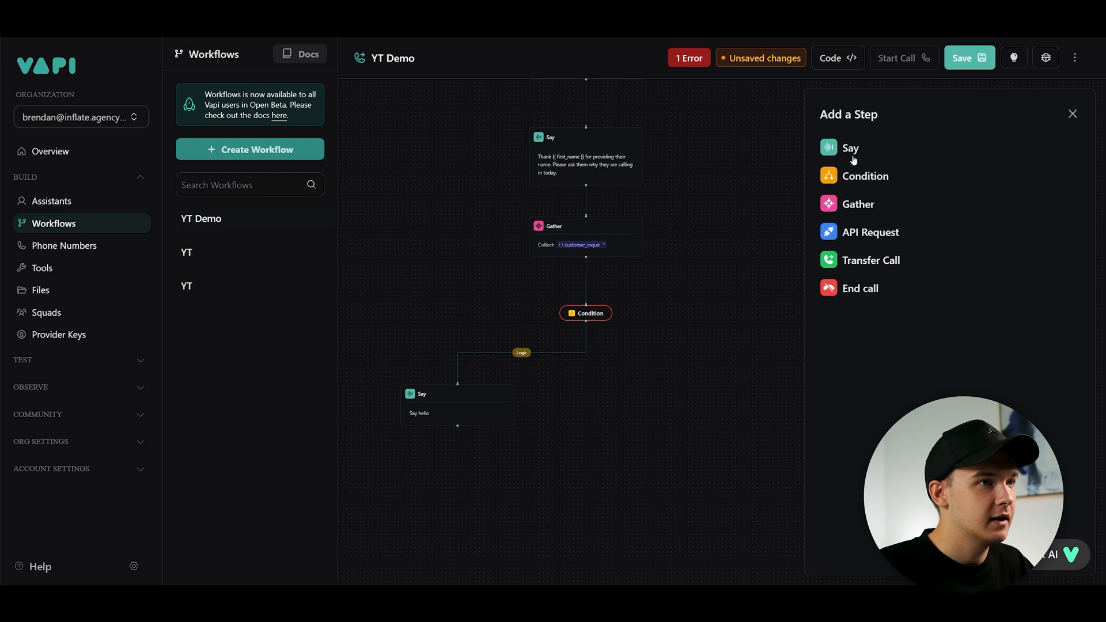
click(847, 149)
drag(602, 400, 681, 412)
click(684, 331)
scroll(617, 299, up, 2)
drag(638, 264, 598, 382)
scroll(734, 251, down, 3)
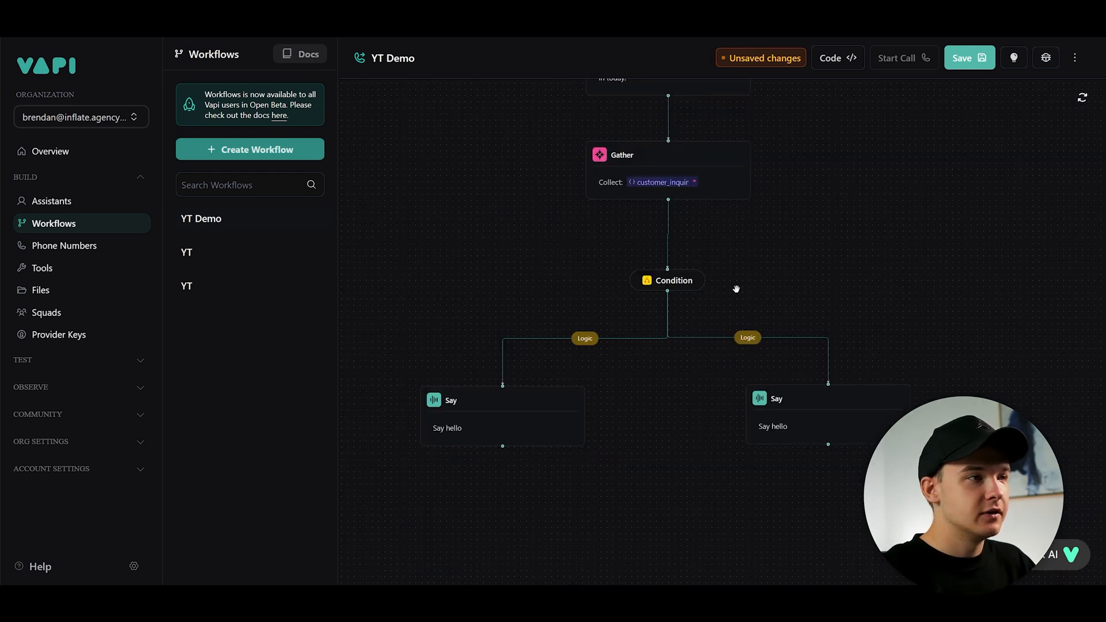
mouse_move(658, 194)
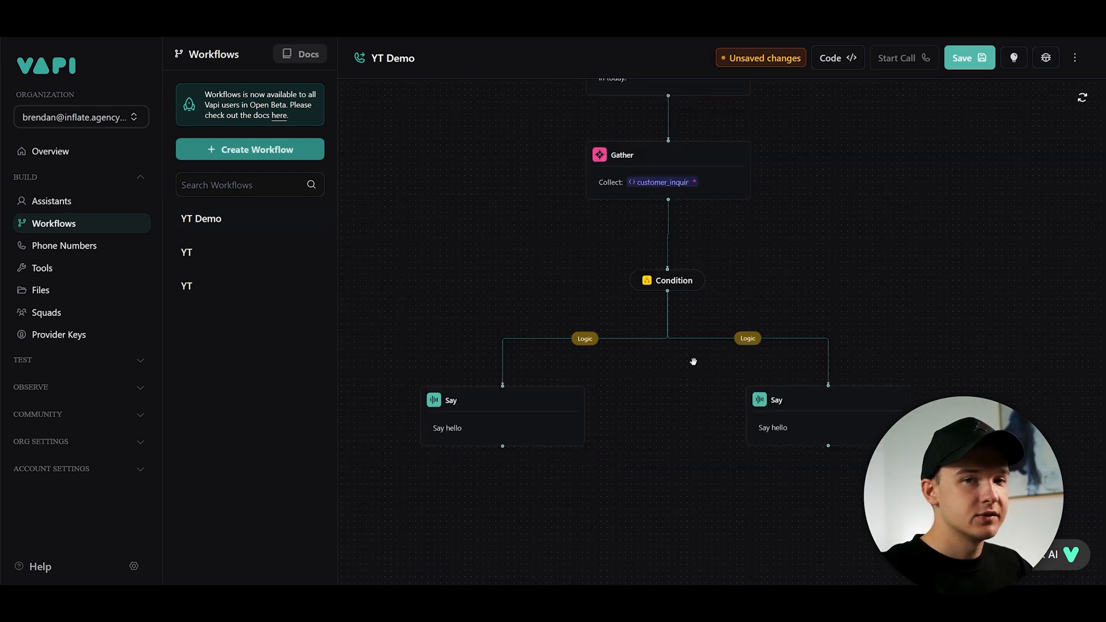
- Give the left branch a logic condition: customer_inquiry equals "REGISTER"
click(587, 340)
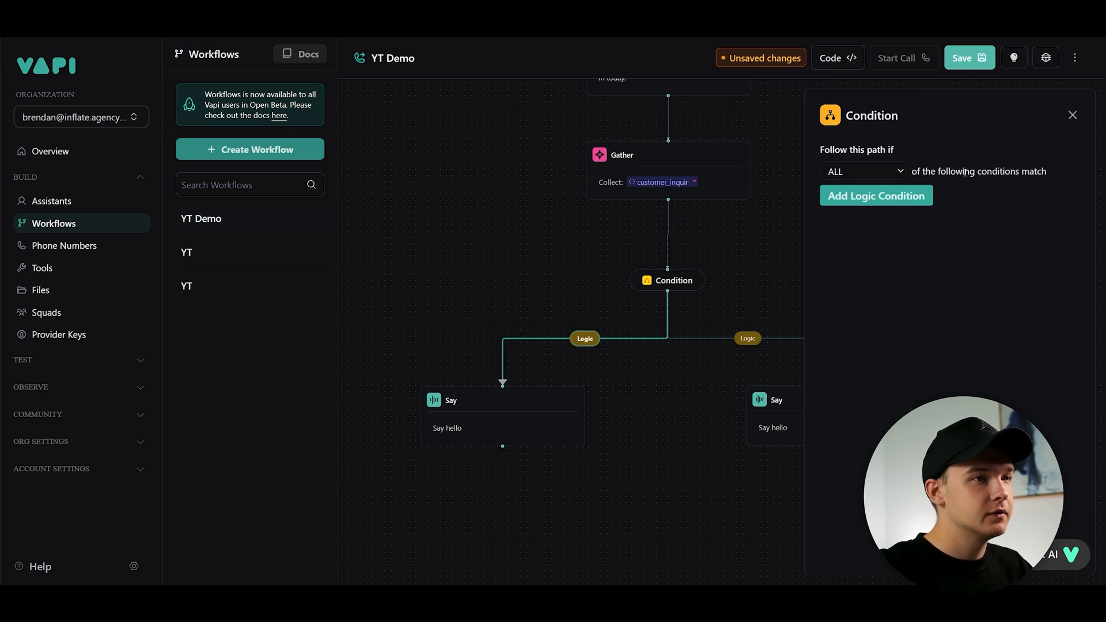
click(846, 197)
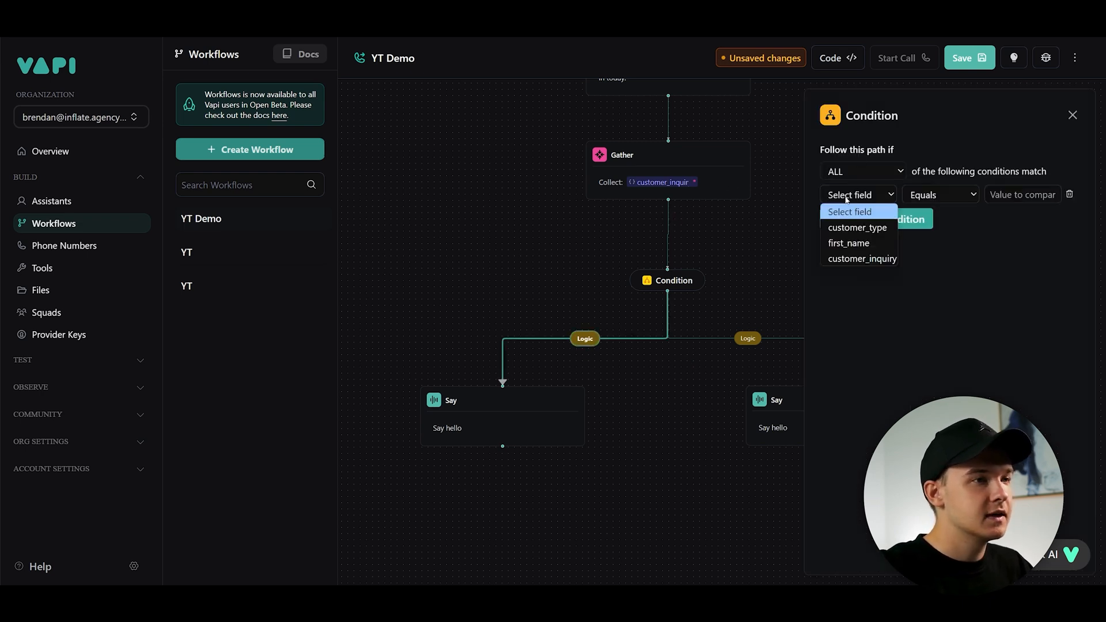
click(859, 259)
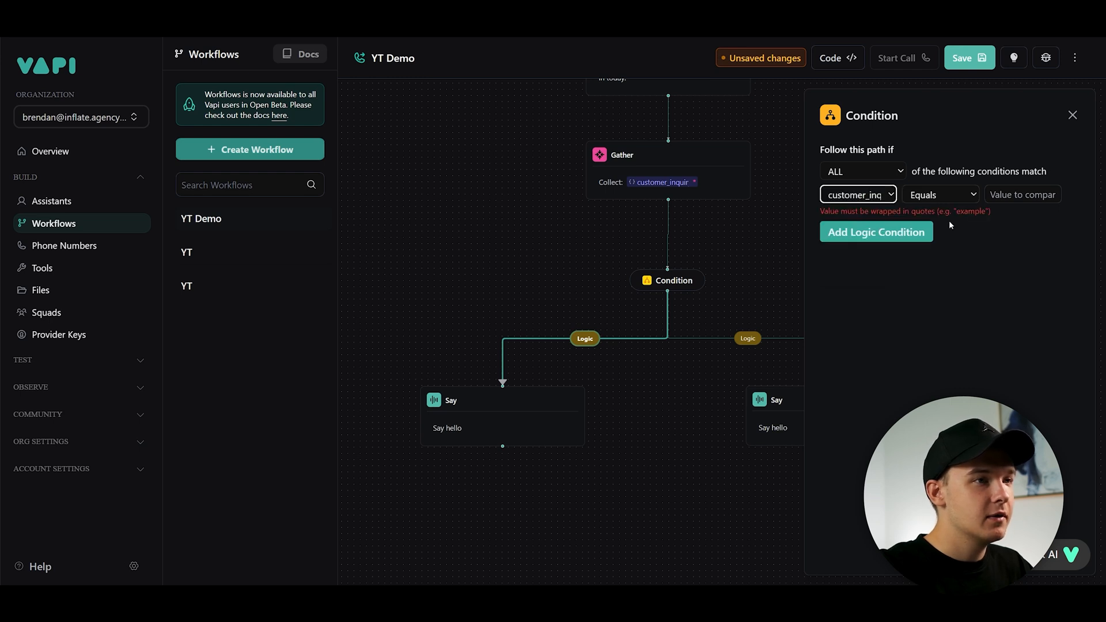
click(987, 199)
text("")
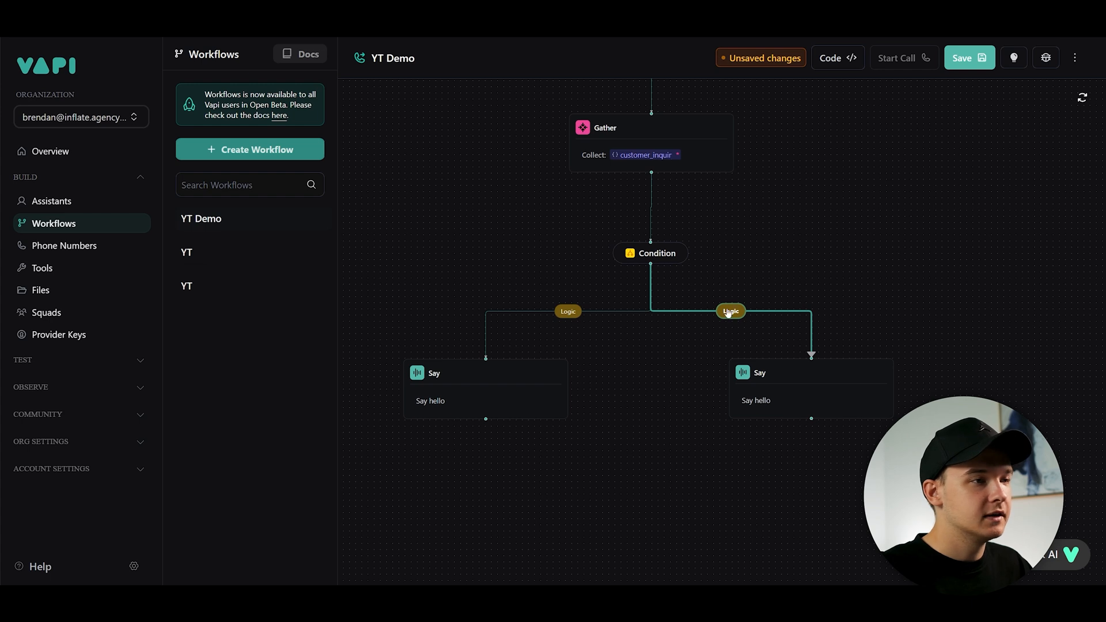
- Give the right branch a logic condition: customer_inquiry equals "QUESTIONS"
click(730, 313)
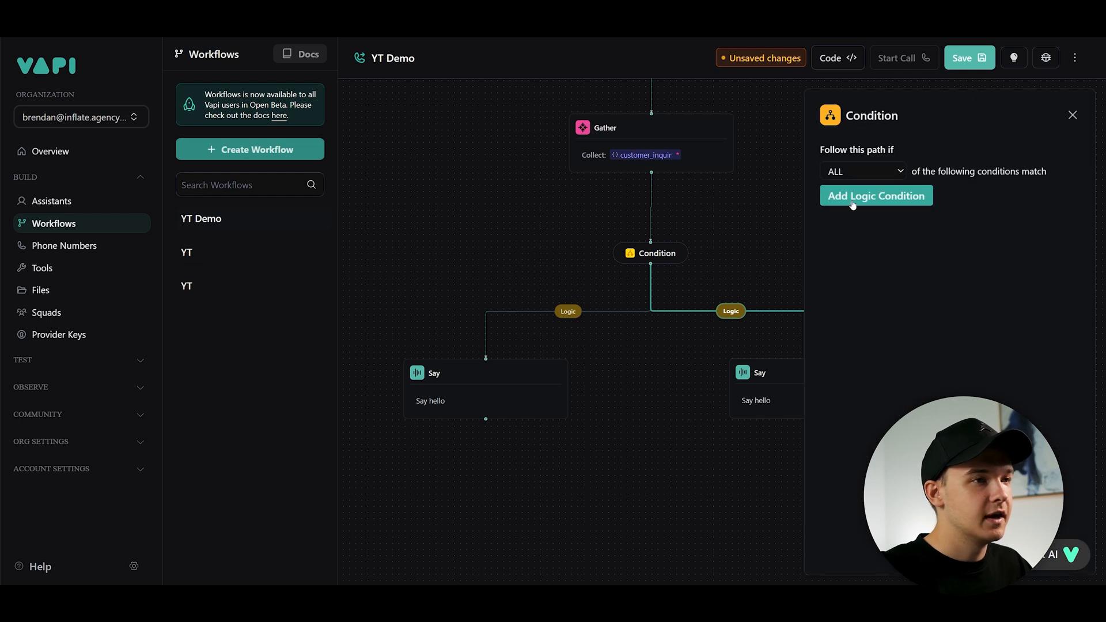
click(852, 197)
click(858, 194)
click(849, 256)
click(1021, 195)
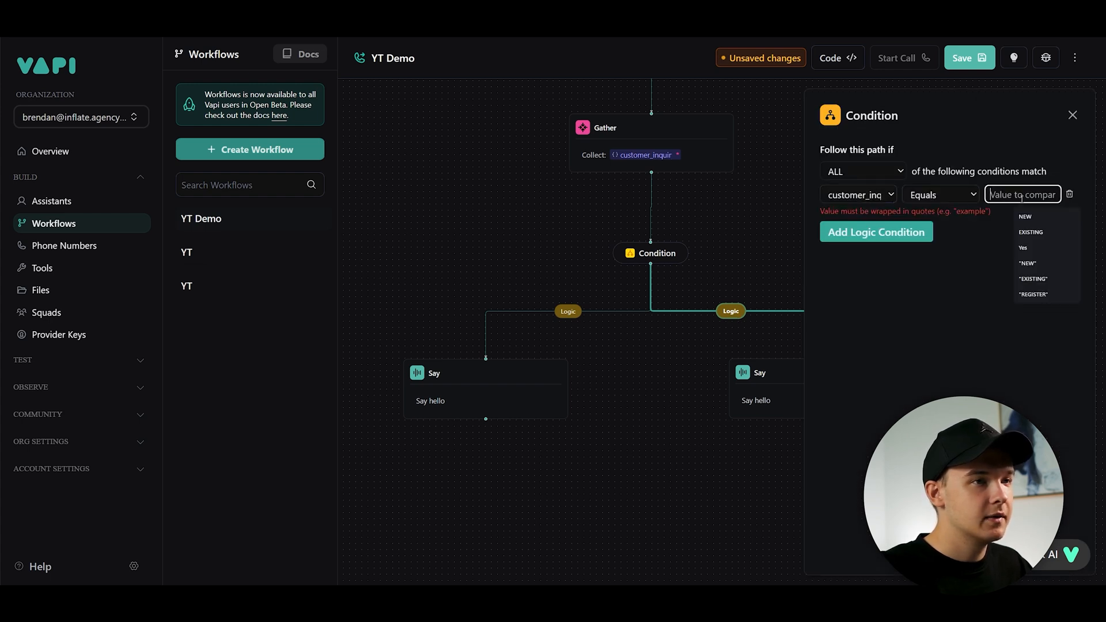
text("")
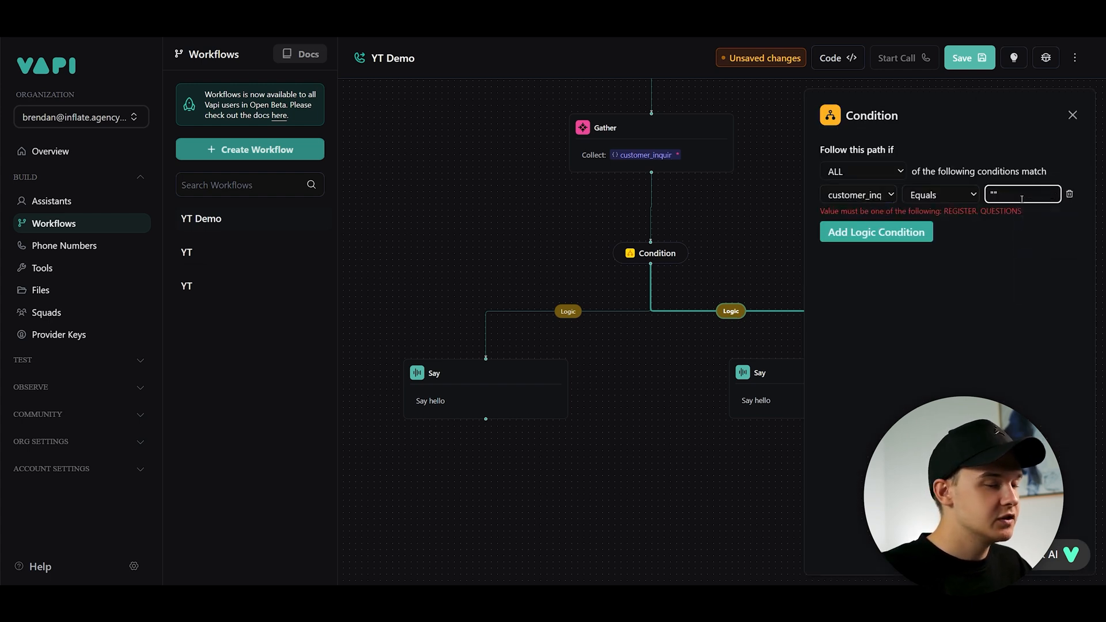
key(Left)
text(QUESTIONS)
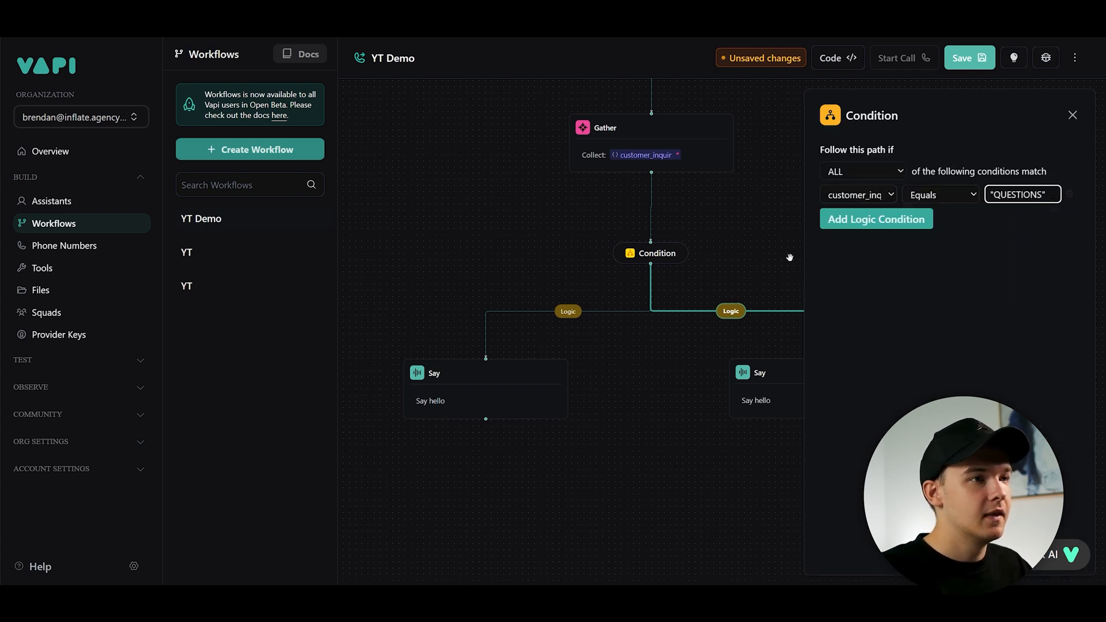
click(789, 257)
drag(734, 232, 743, 264)
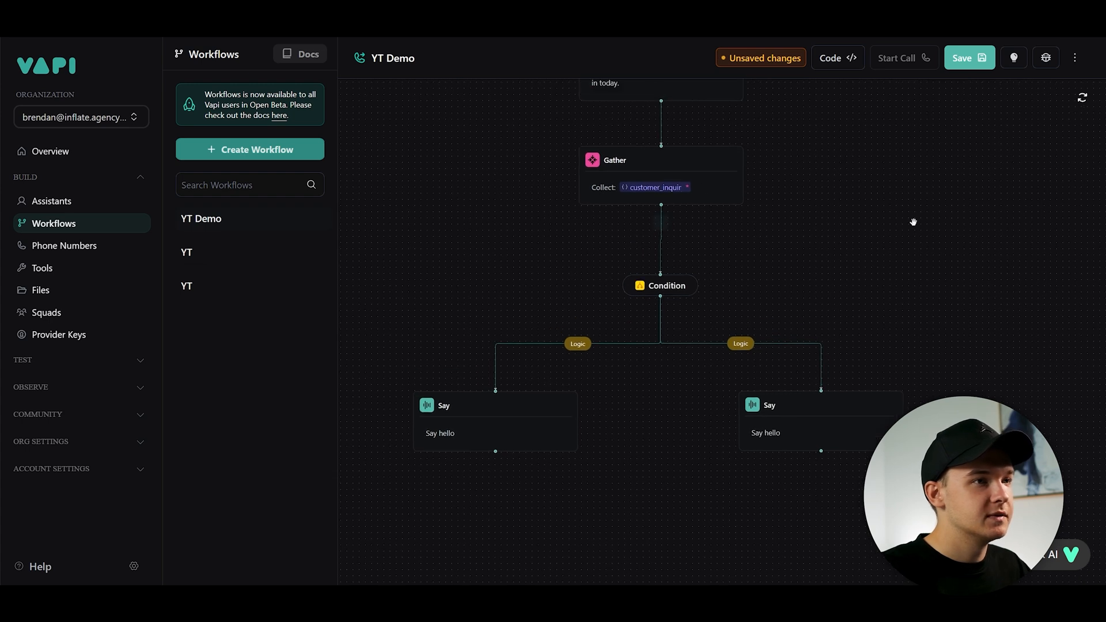
- Extend the customer_inquiry output description with "Assign the value register when the user would like to sign up for an account with us."
click(680, 187)
click(1069, 182)
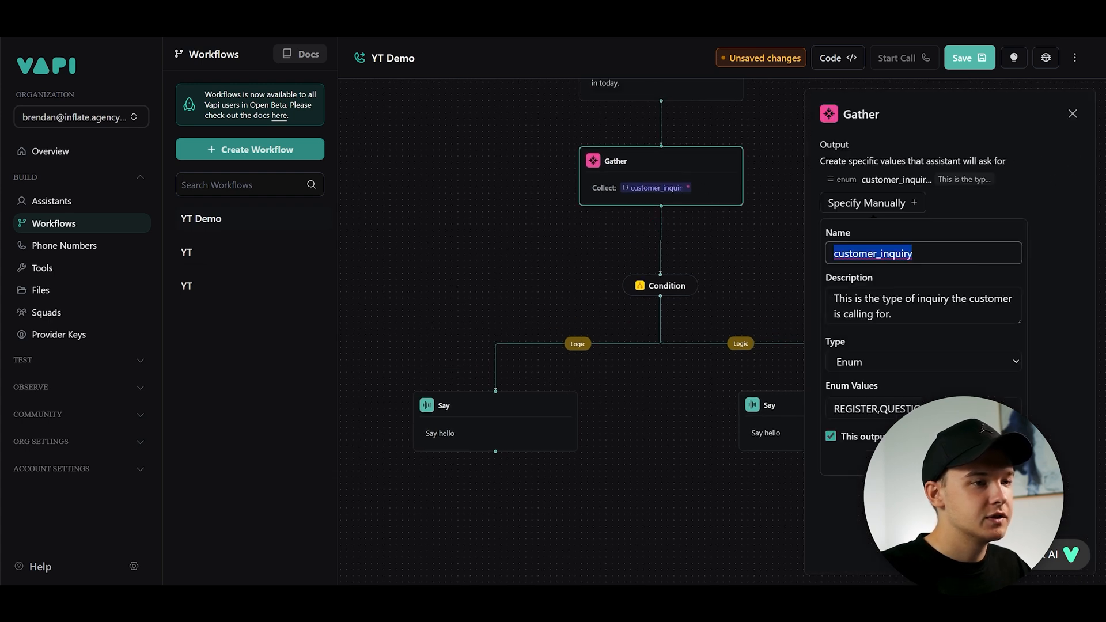
click(748, 259)
click(1077, 183)
click(941, 319)
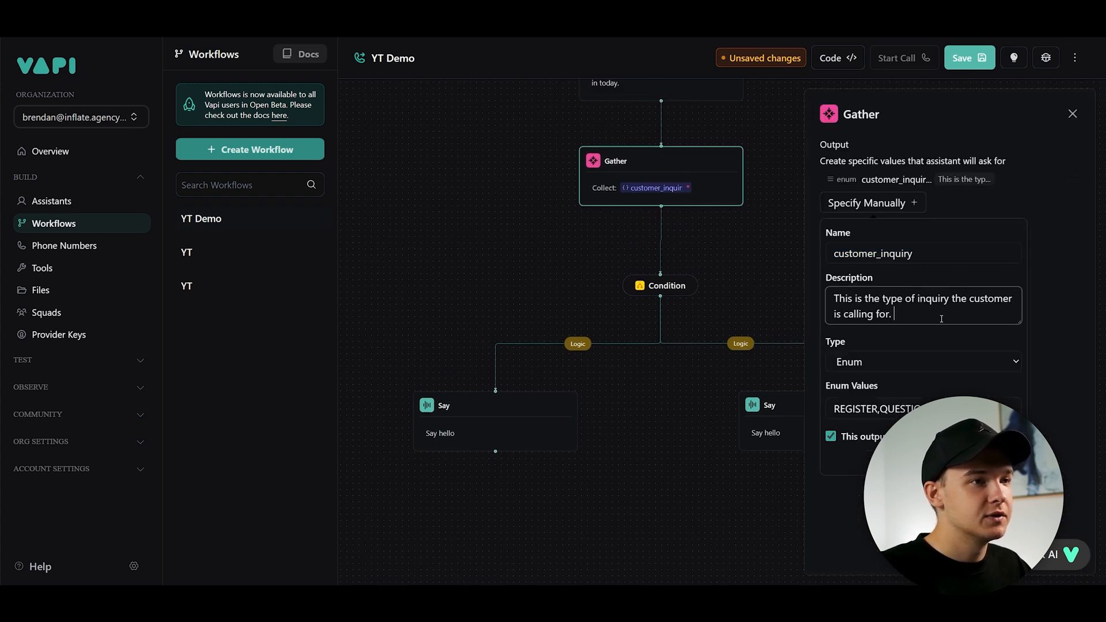
key(Return)
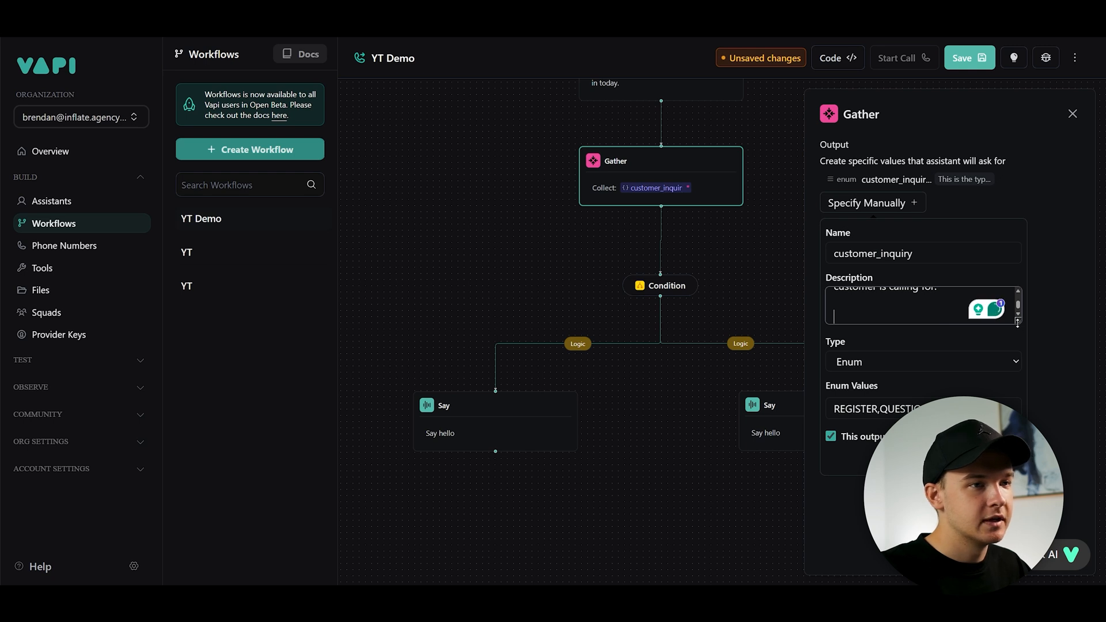
drag(1017, 323, 1017, 382)
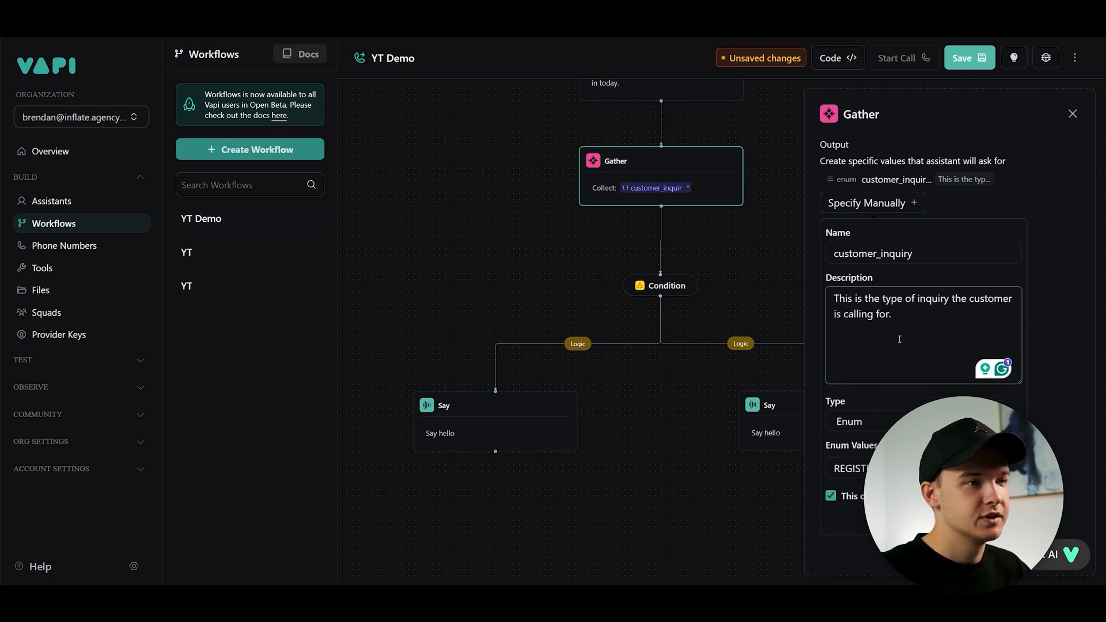
text(Assign the value resgiste)
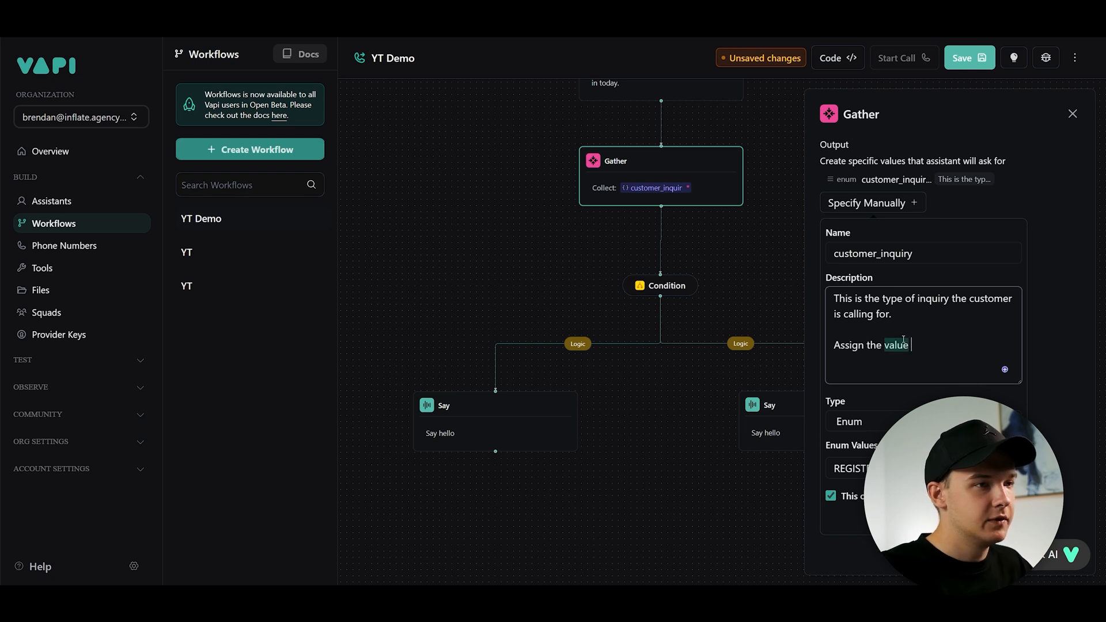
key(BackSpace)
key(BackSpace)
key(BackSpace)
key(BackSpace)
key(BackSpace)
key(BackSpace)
text(gist)
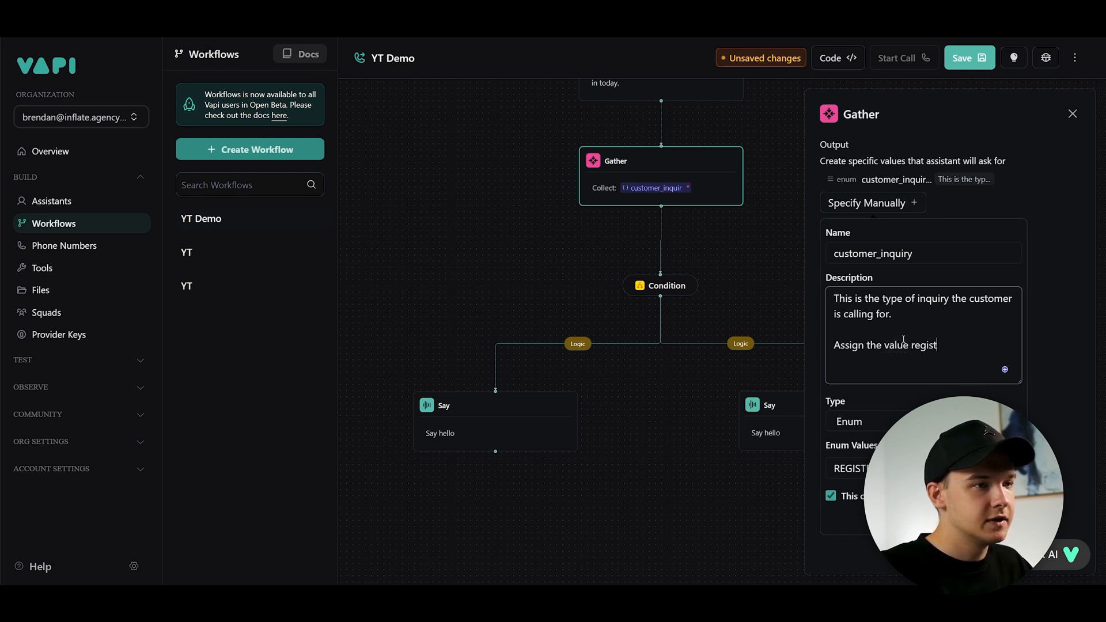
text(er when the user would like to sign up for an account with us.)
- Add a second line: "Assign the value 'questions' when the user has any general questions about our services." and save the output
key(Return)
key(Return)
text(Assign the value 'questions' when the user has any general)
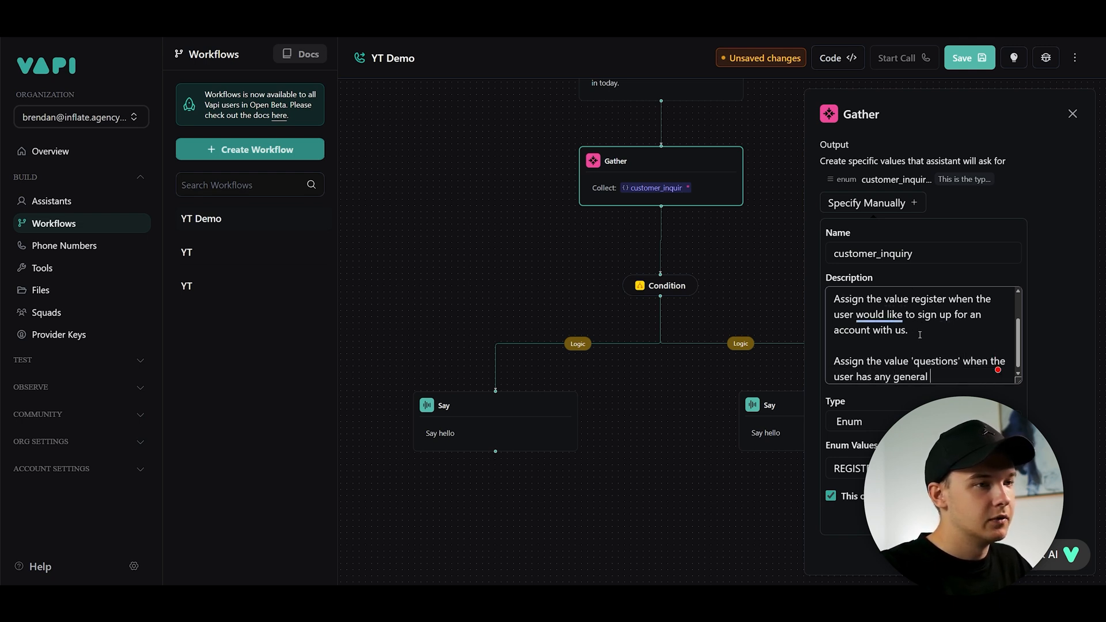
text( questions about our services.)
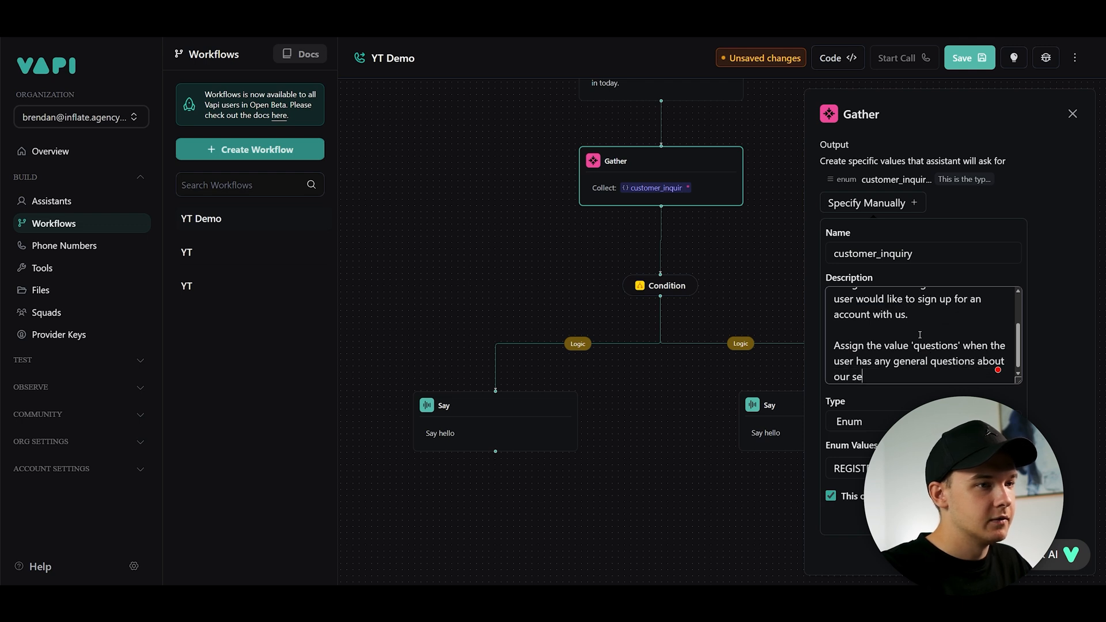
click(1037, 340)
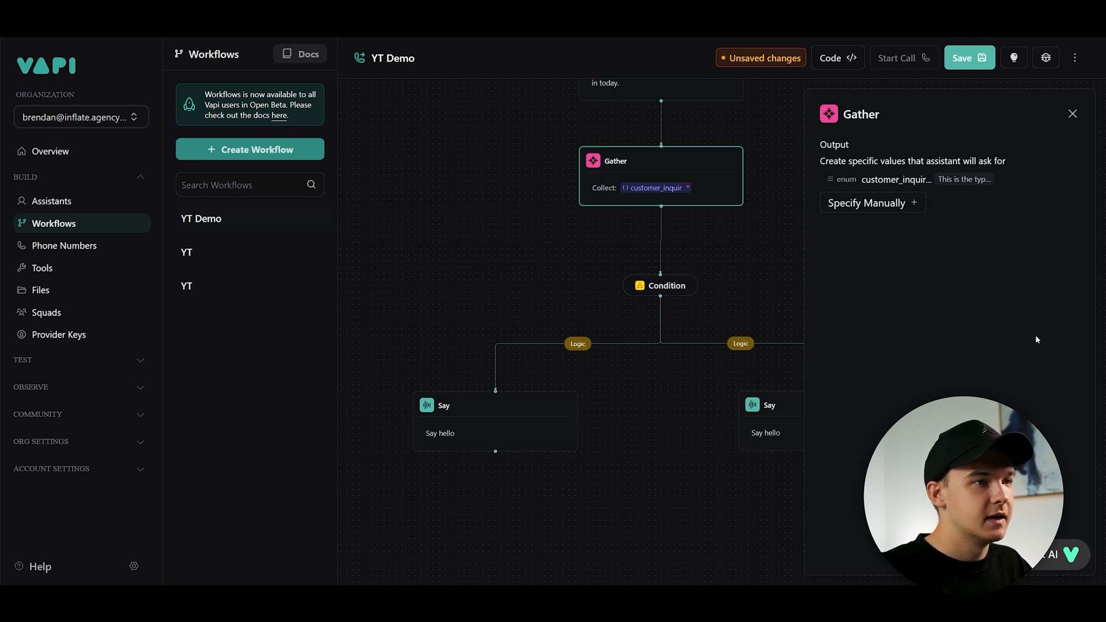
- Set the left branch Say step's instruction to "Thank them for their interest in our services."
click(762, 254)
scroll(719, 338, down, 2)
drag(741, 263, 706, 280)
scroll(706, 279, up, 2)
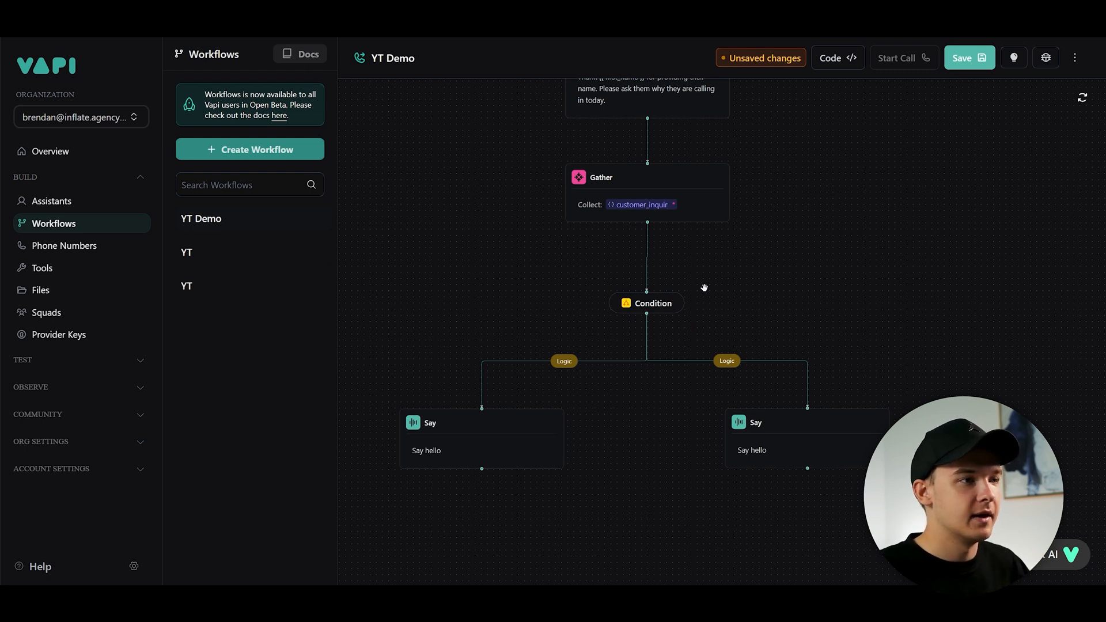
drag(703, 287, 718, 267)
scroll(707, 315, up, 1)
scroll(720, 307, down, 1)
drag(708, 314, 690, 347)
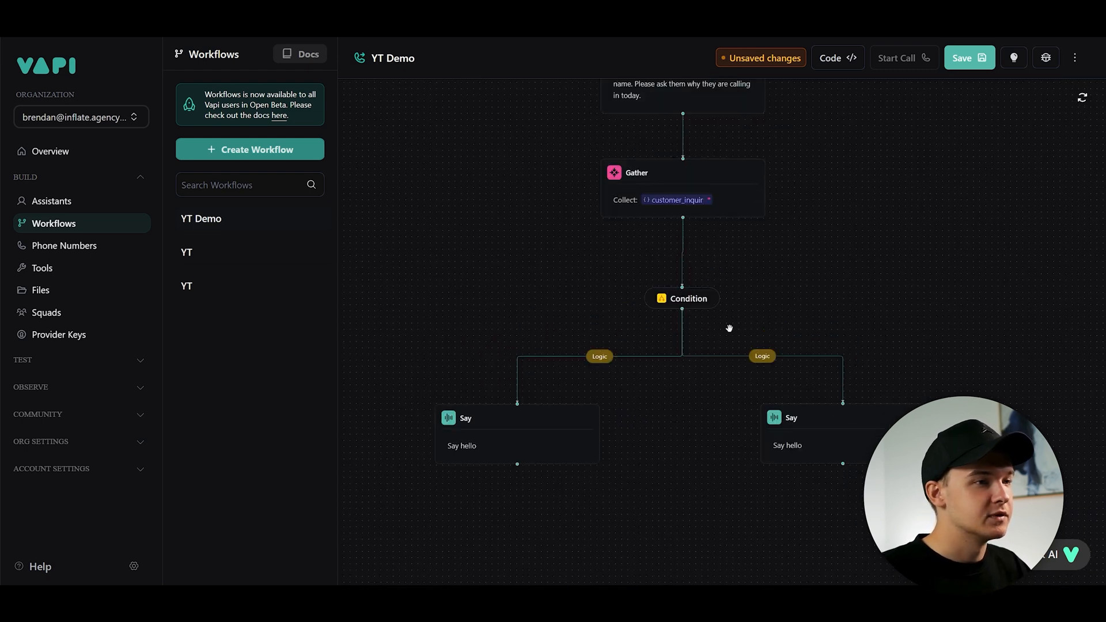
click(600, 357)
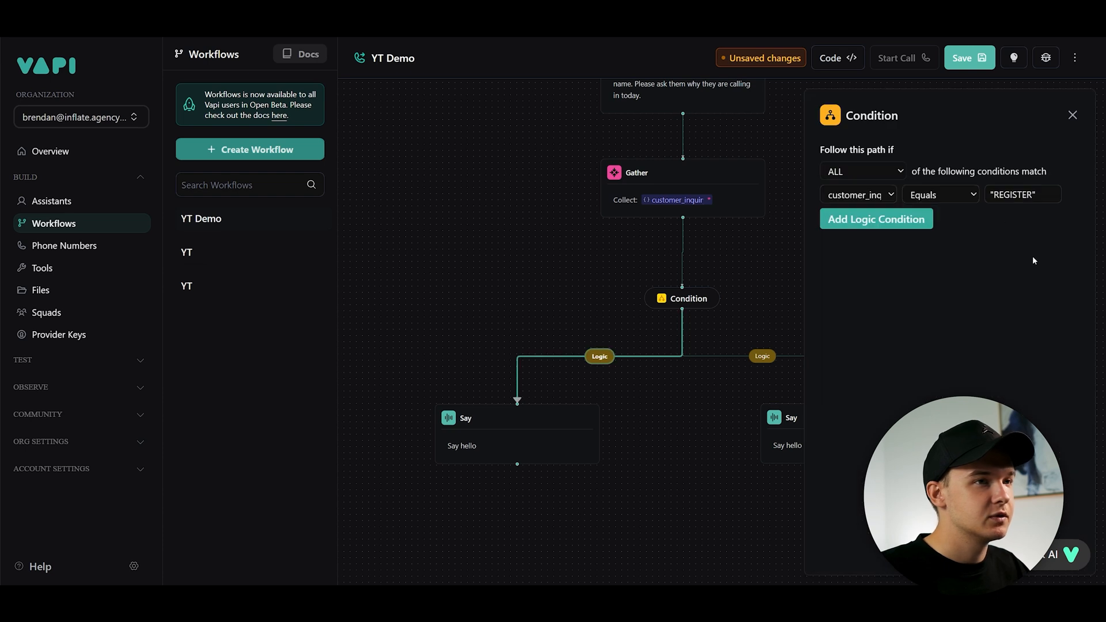
click(593, 418)
triple_click(896, 203)
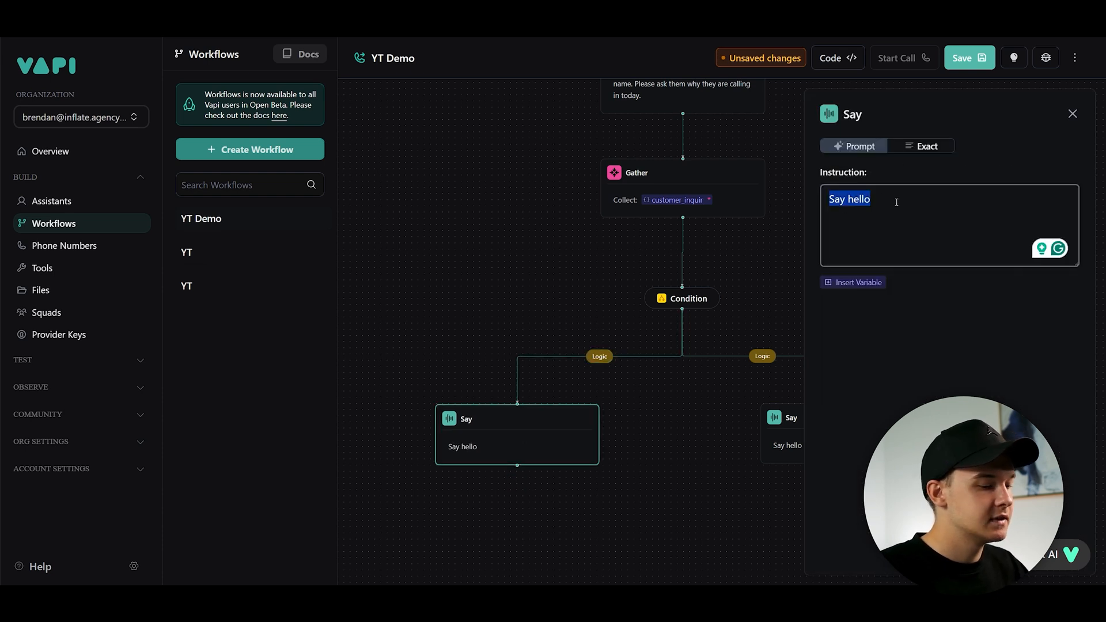
text(Thank yohem for t)
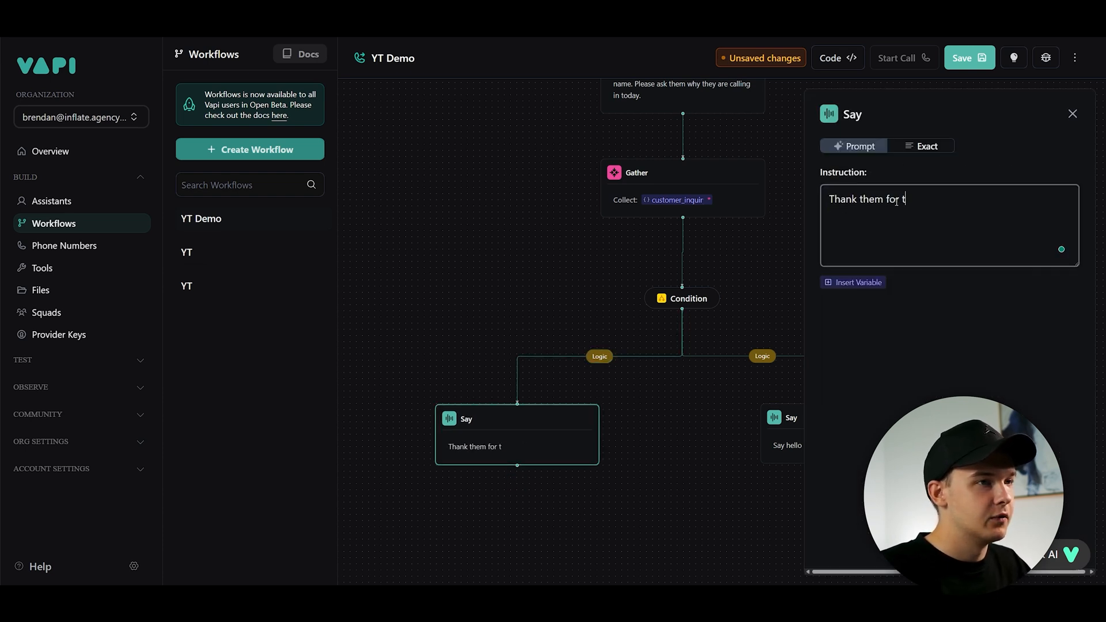
text(heir interest in our services.)
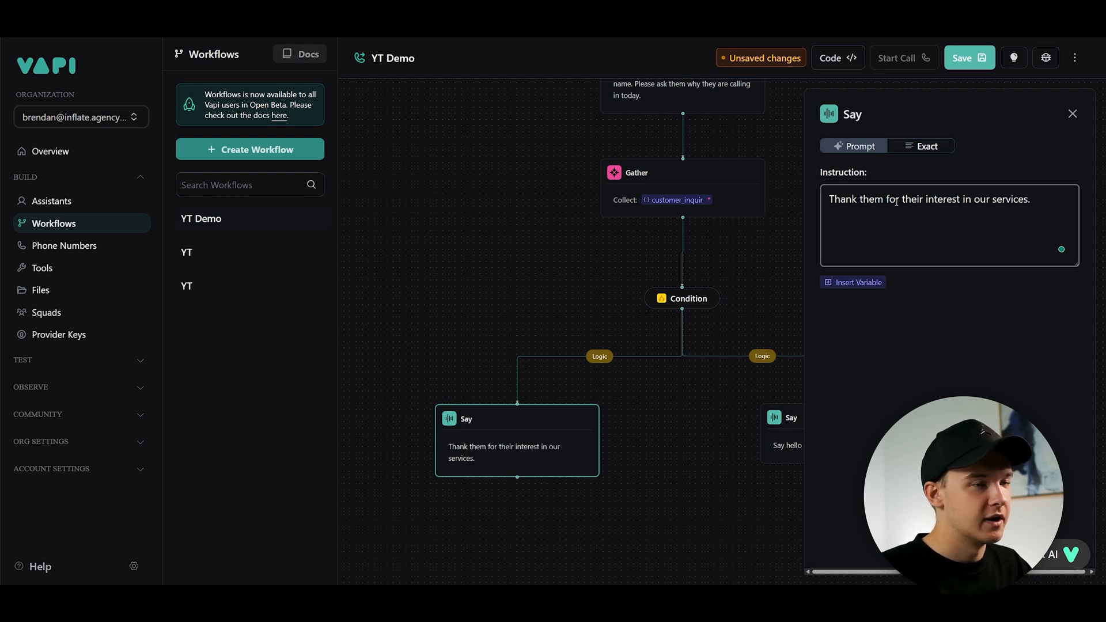
- Set the right branch Say step's instruction to "Ask the user what their quetsion is"
click(763, 274)
click(733, 388)
triple_click(918, 210)
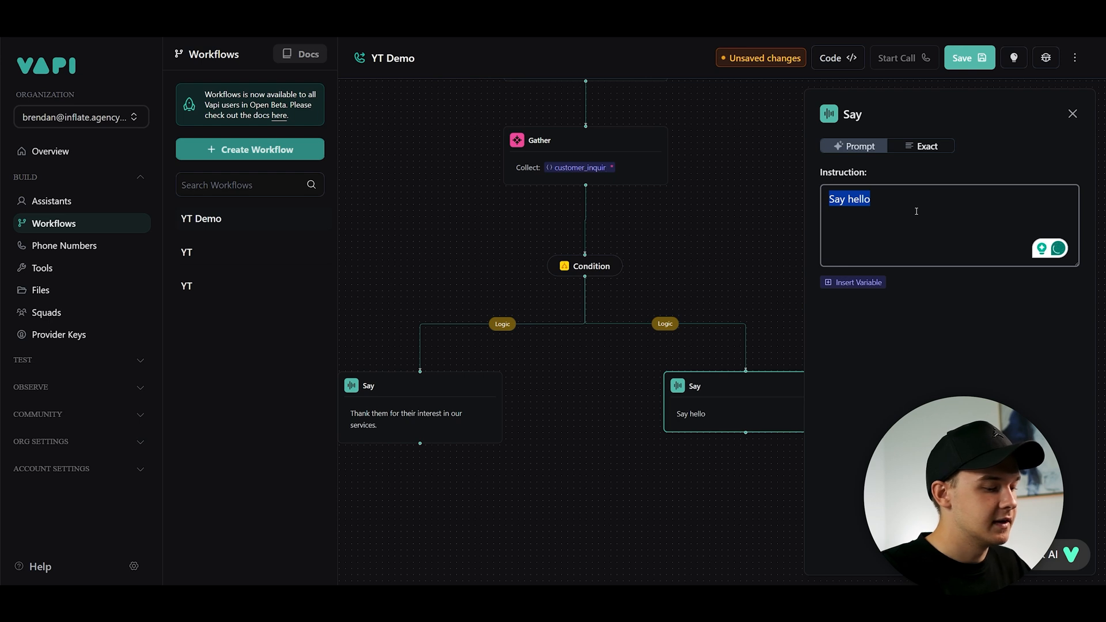
text(Thank)
key(BackSpace)
key(BackSpace)
key(BackSpace)
key(BackSpace)
key(BackSpace)
text(Ask the user what their quetsion)
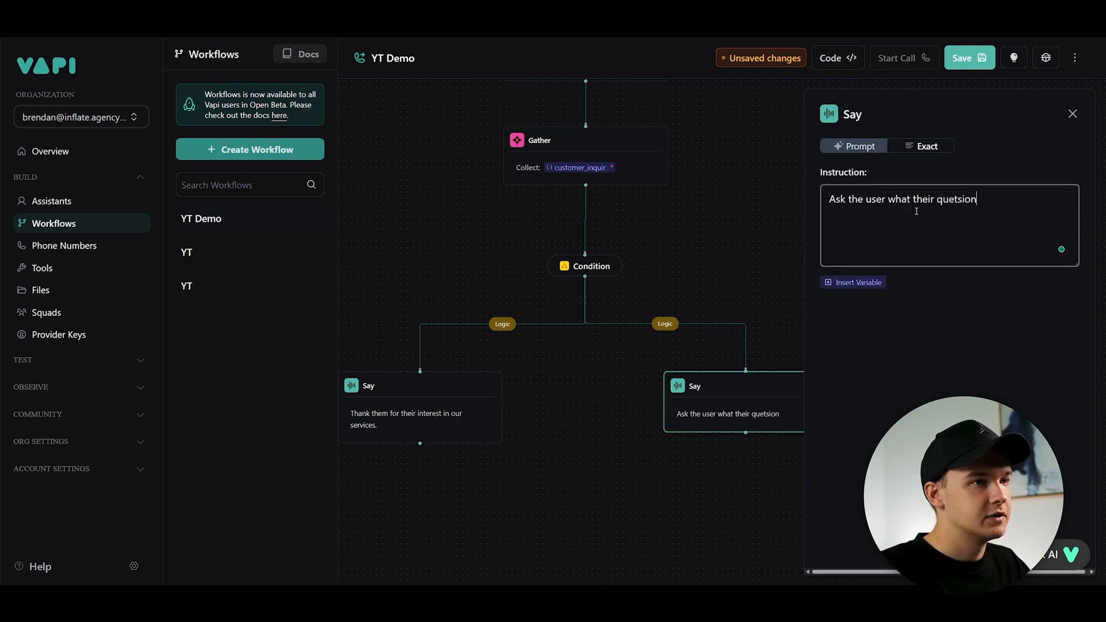
text( is.)
- Start a test call of the workflow
click(902, 58)
scroll(822, 391, down, 2)
drag(822, 394, 795, 274)
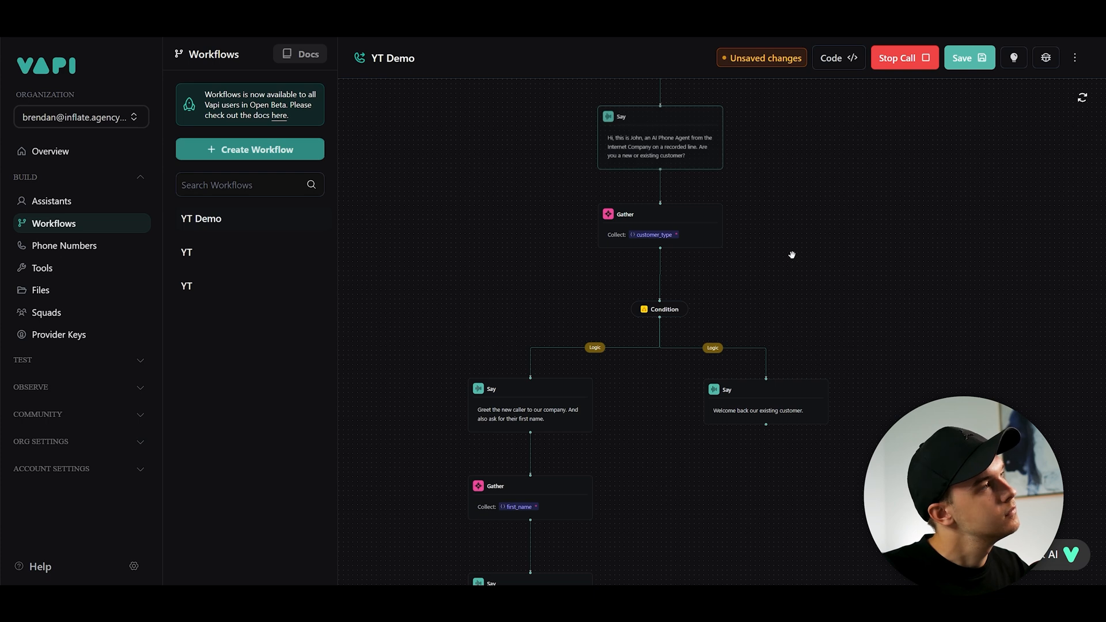
- Set the right branch Say step's instruction to "If the user has provided a question, please answer it. Otherwise, please ask them to provide a question."
drag(720, 445, 765, 263)
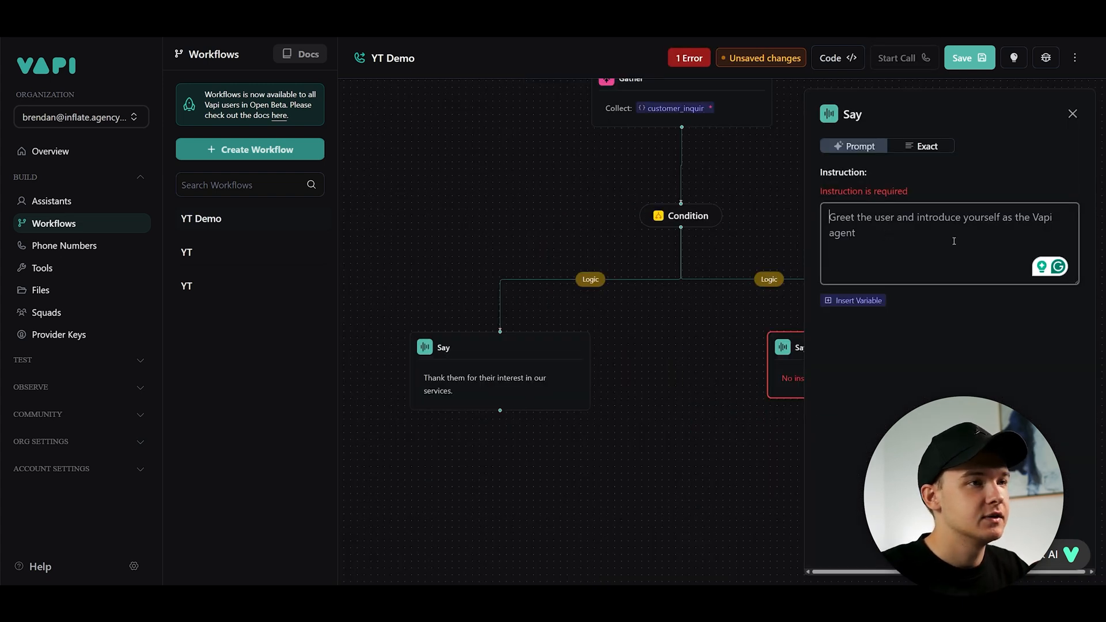
text(Ans)
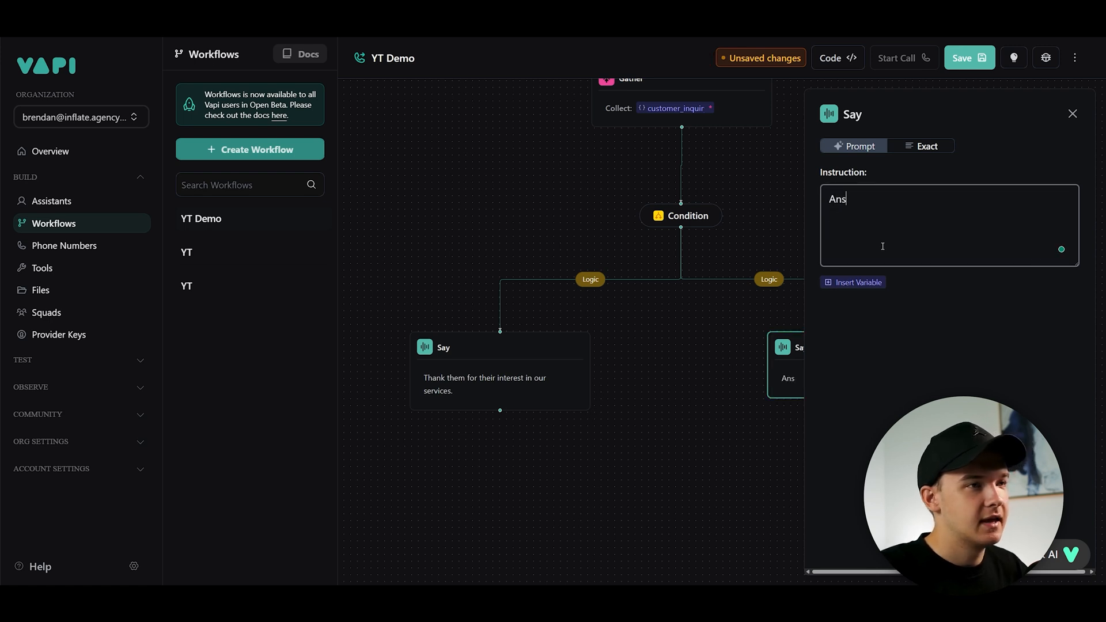
text(wer the user questions.)
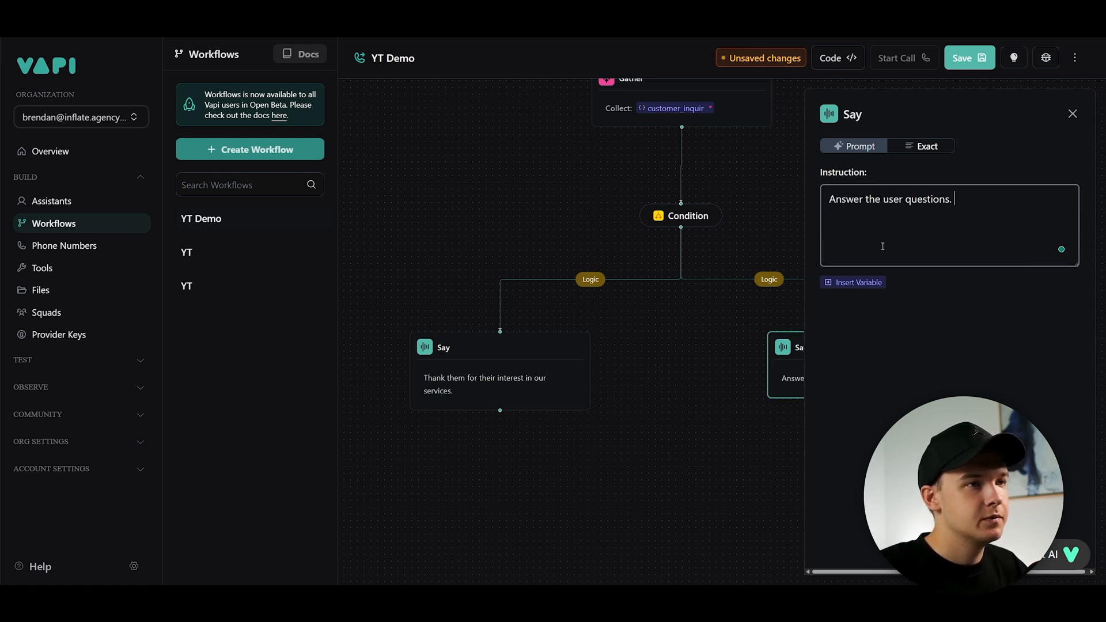
key(ctrl+a)
text(If the user )
text(has provided a quets)
text(in)
key(BackSpace)
key(BackSpace)
key(BackSpace)
key(BackSpace)
text(stion, please answer it. Otherwise, please ask them to )
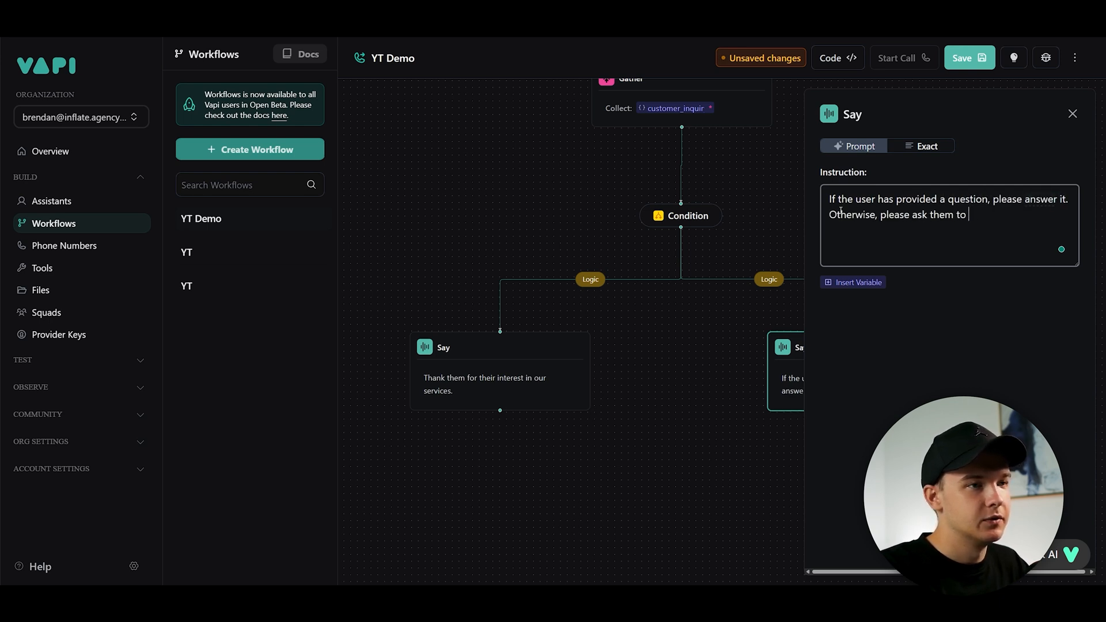
text(provide a question)
click(768, 217)
drag(804, 258, 699, 342)
scroll(675, 345, down, 2)
scroll(699, 337, up, 1)
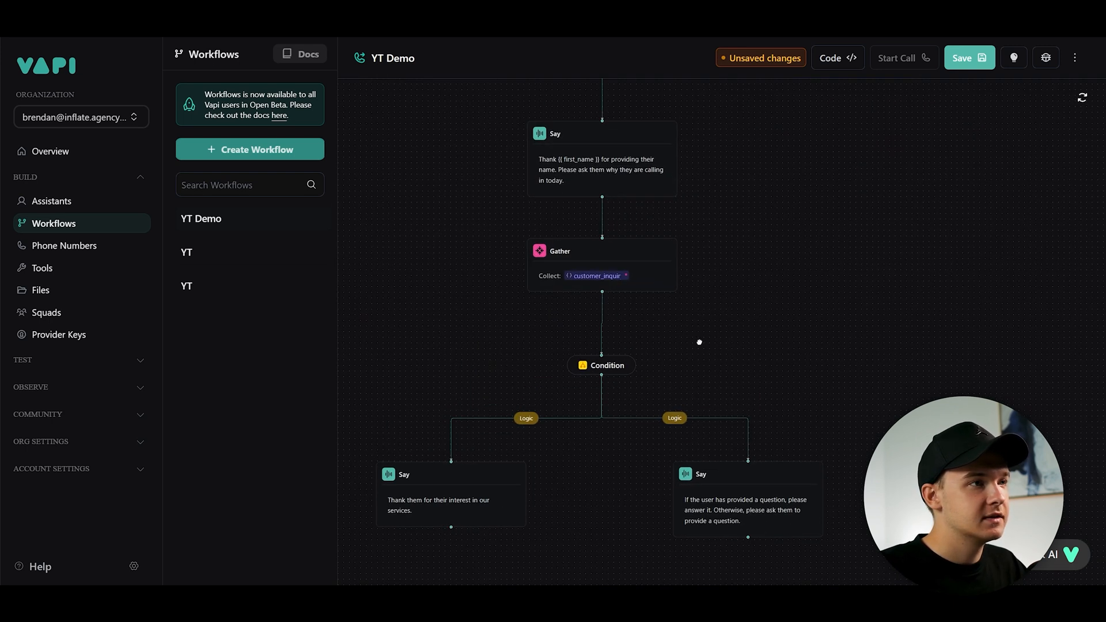
scroll(620, 182, up, 1)
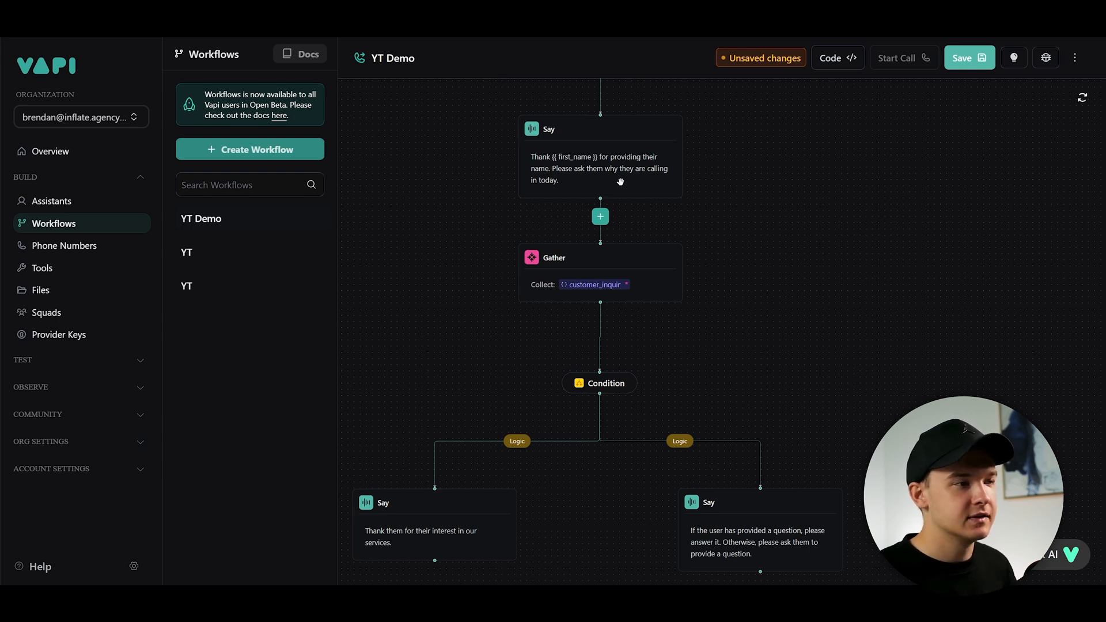
- Inspect the Gather and Say steps around the condition branches of the workflow
click(626, 267)
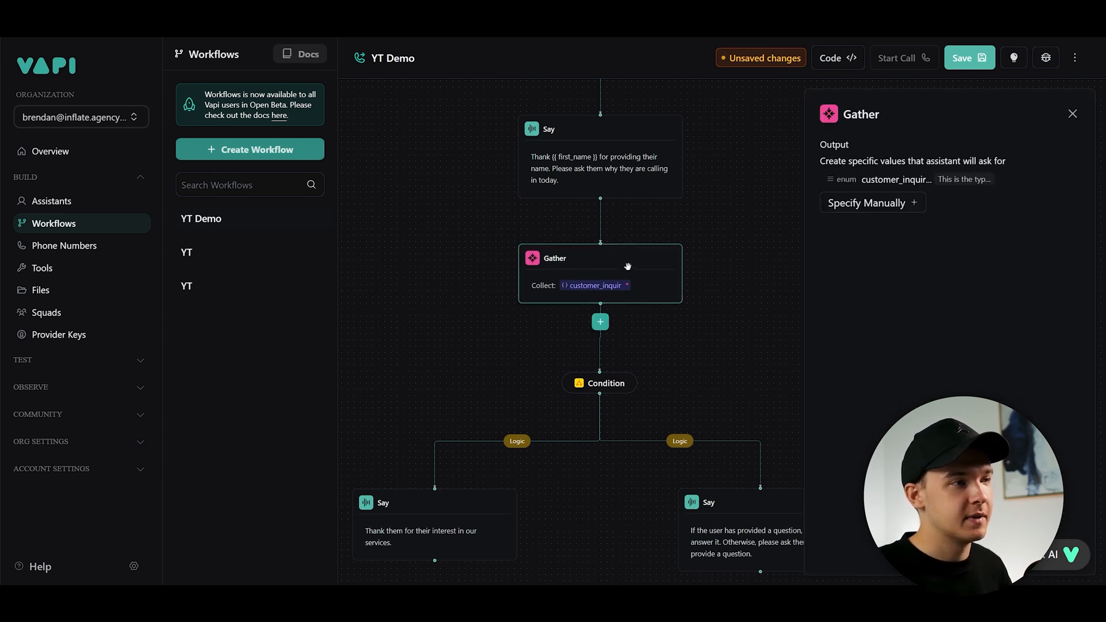
drag(686, 357, 648, 323)
mouse_move(584, 174)
click(591, 132)
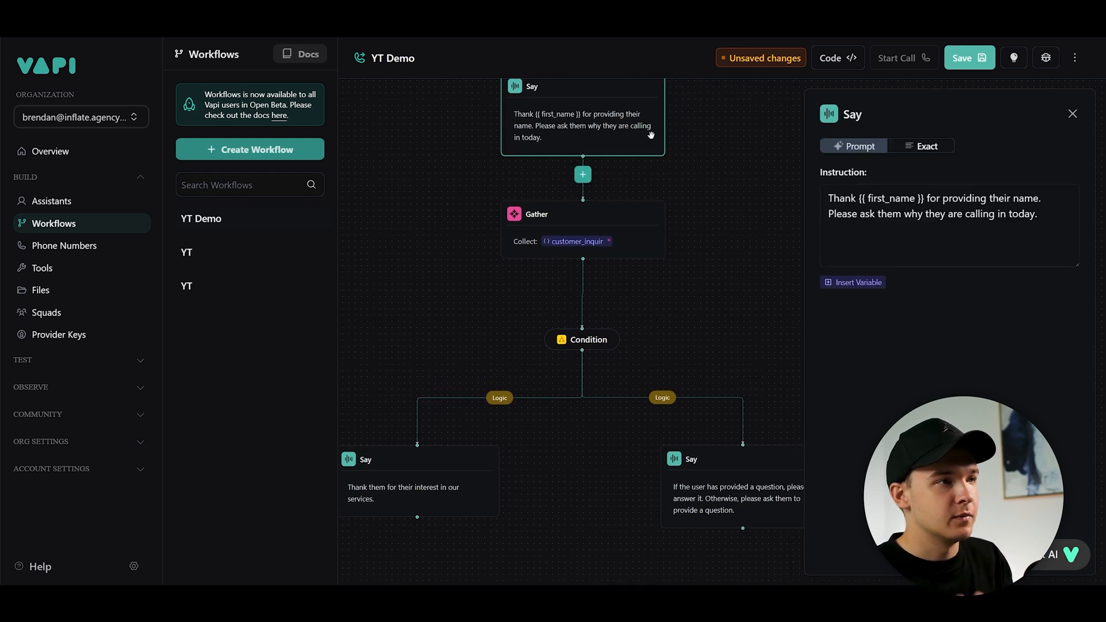
click(752, 498)
drag(736, 354, 688, 289)
scroll(655, 253, up, 1)
drag(655, 252, 661, 258)
scroll(654, 289, up, 1)
drag(698, 309, 668, 291)
scroll(641, 248, down, 1)
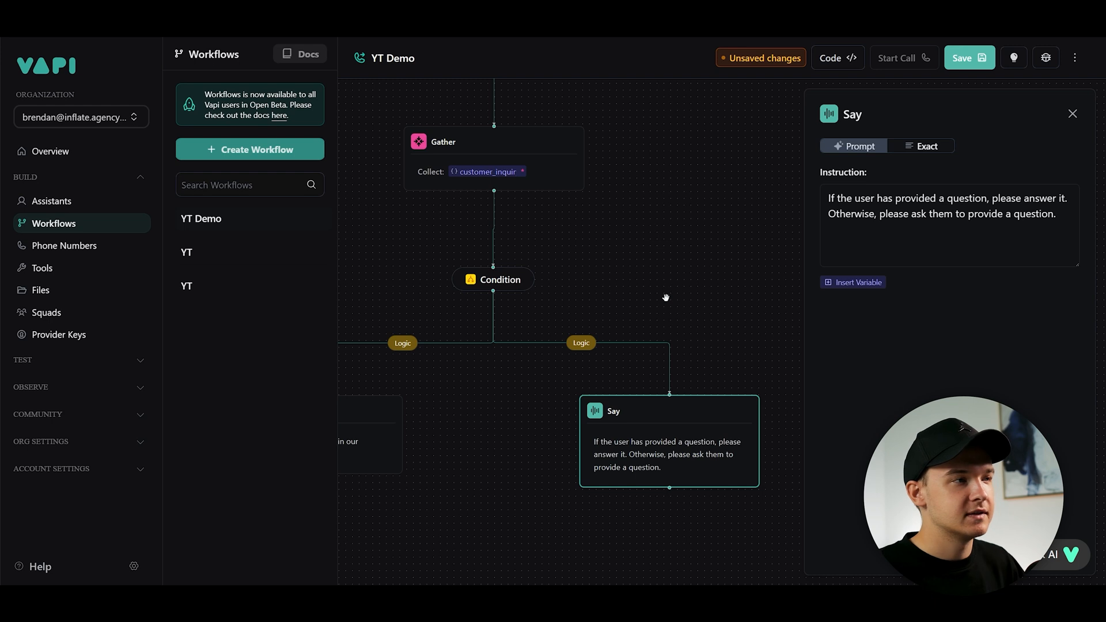
click(597, 261)
drag(596, 261, 674, 254)
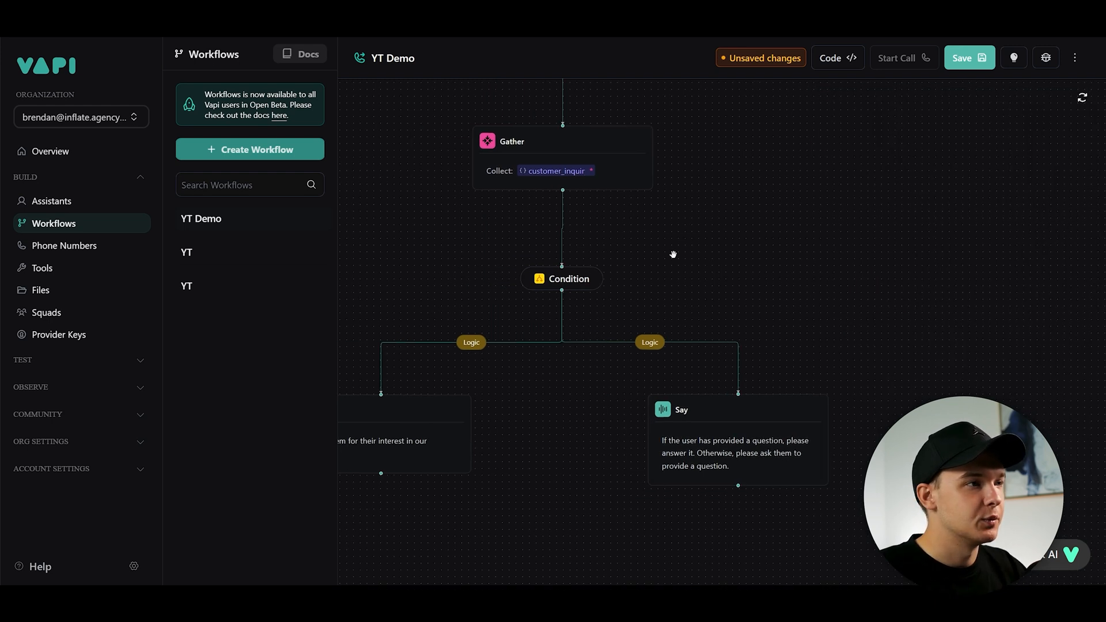
scroll(671, 254, down, 1)
- Add a required string output named request, described as "This is what the user has requested.", to the second Gather step
click(648, 192)
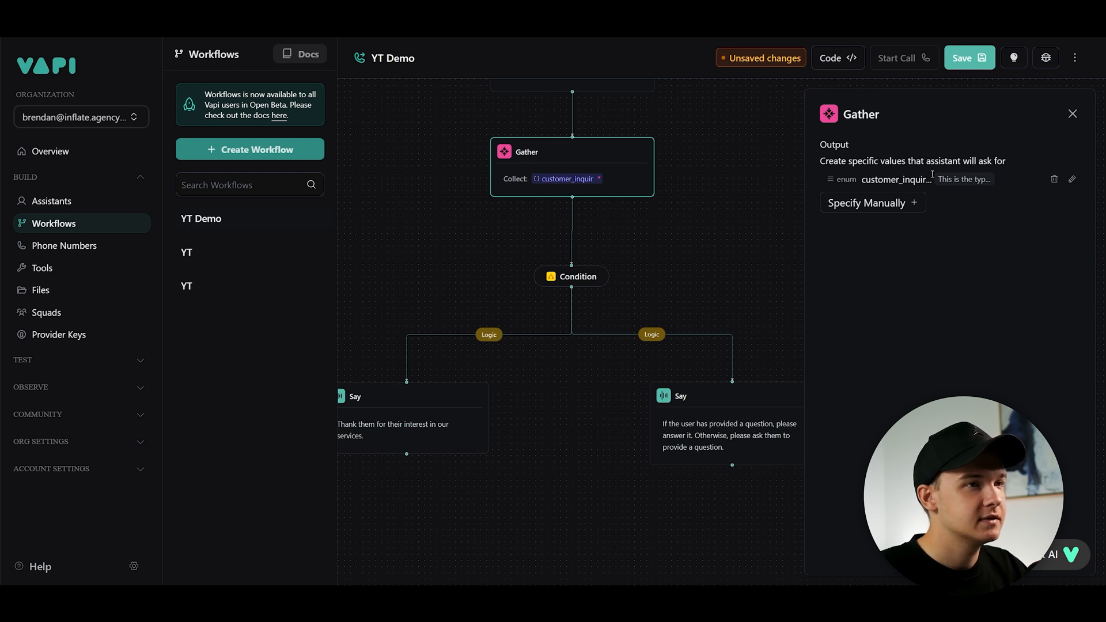
click(914, 204)
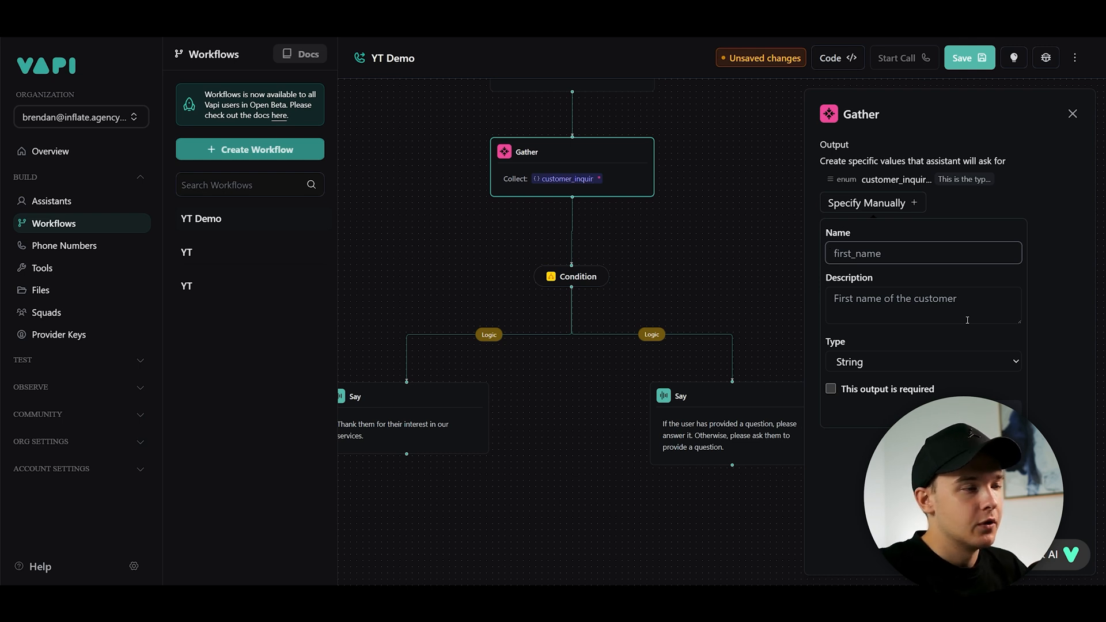
drag(748, 183, 706, 232)
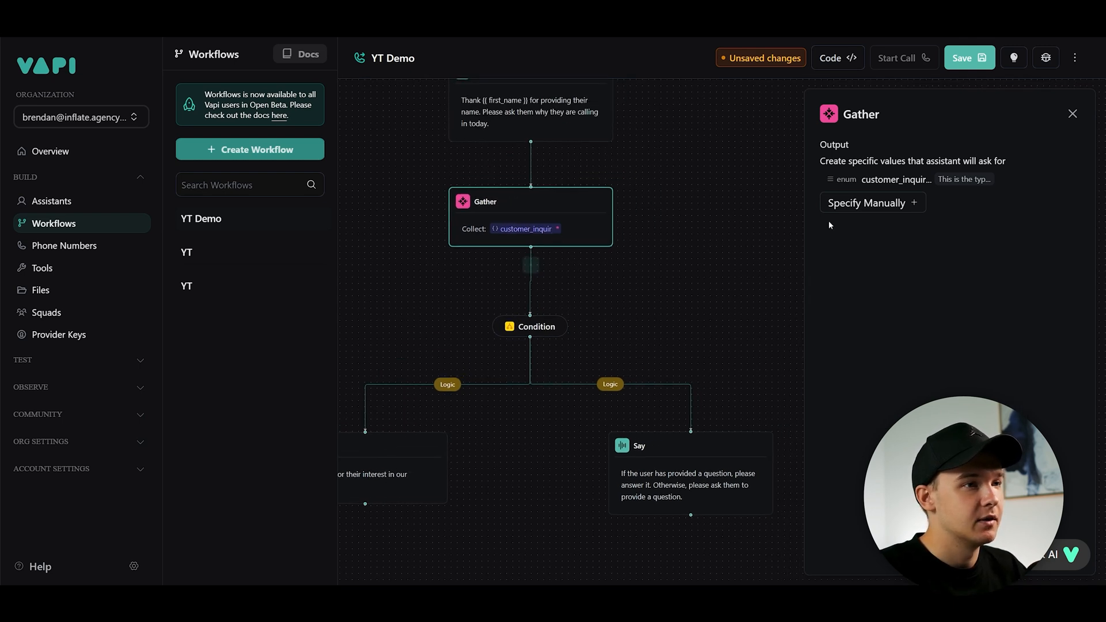
text(request)
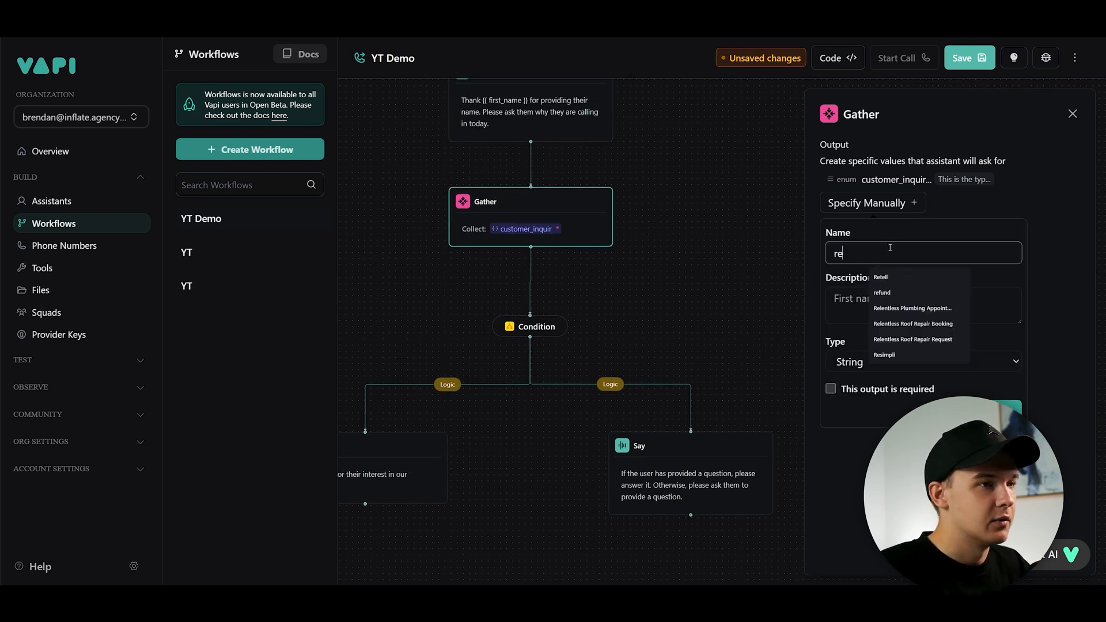
click(902, 294)
text(This is what the user has requested.)
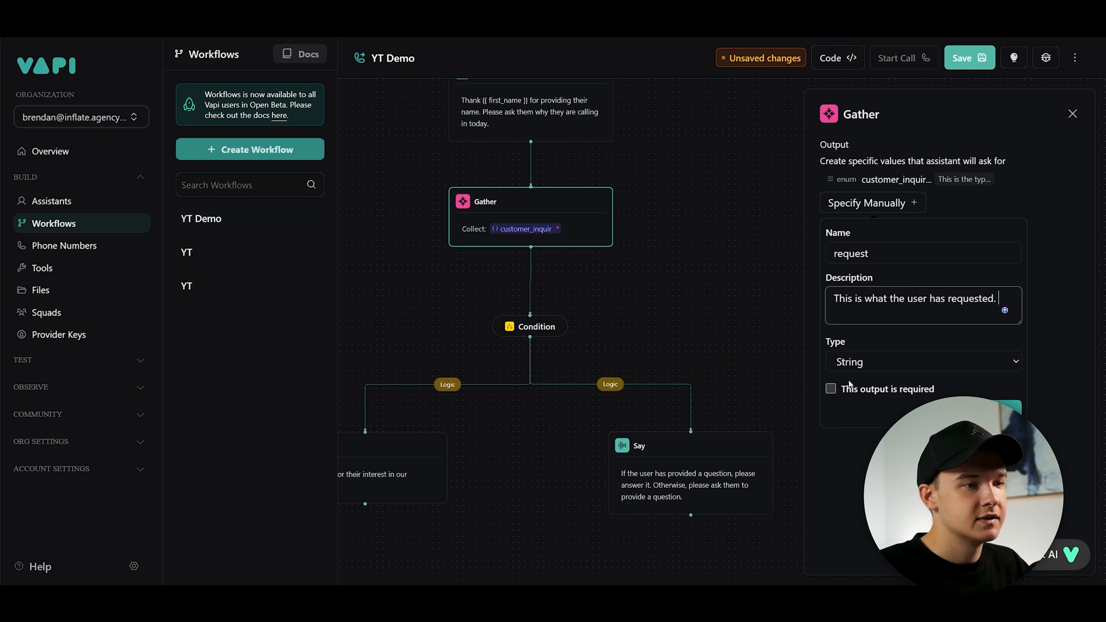
click(832, 389)
click(979, 412)
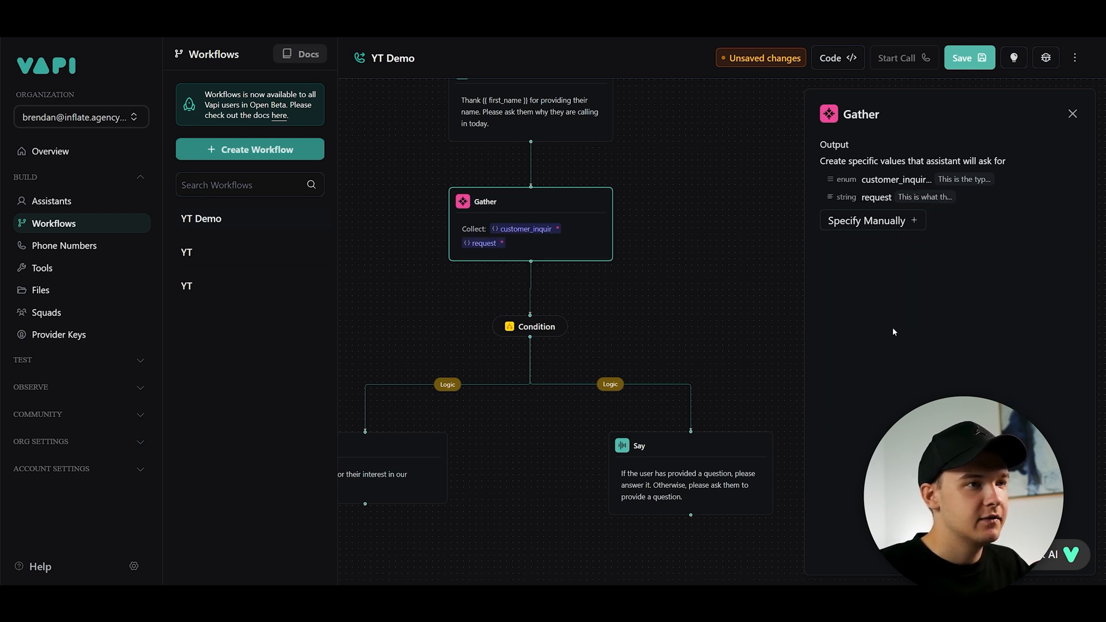
- Add a "User Question:" line above the right branch Say instruction and insert the request variable
click(696, 319)
drag(588, 274, 613, 254)
drag(710, 419, 706, 382)
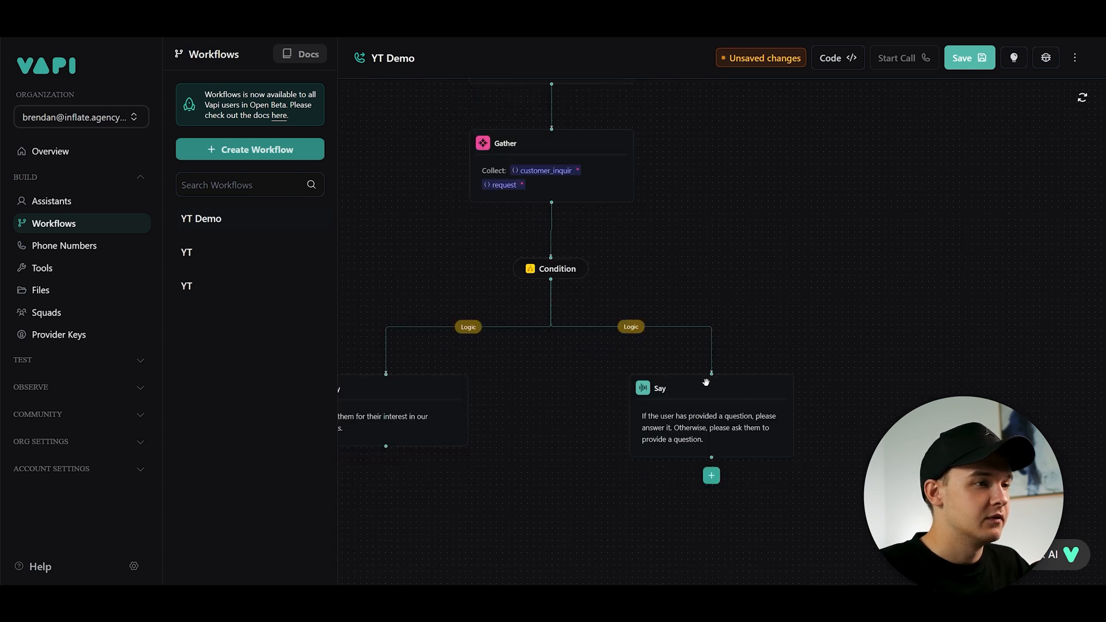
click(728, 395)
click(1069, 215)
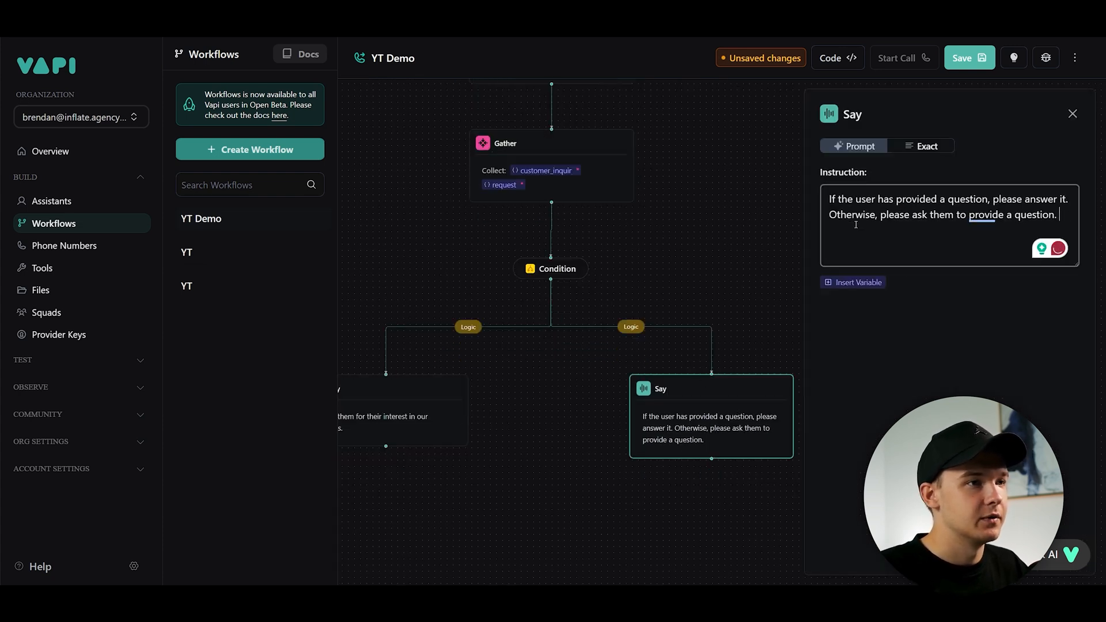
key(ctrl+a)
click(853, 198)
key(Return)
key(Return)
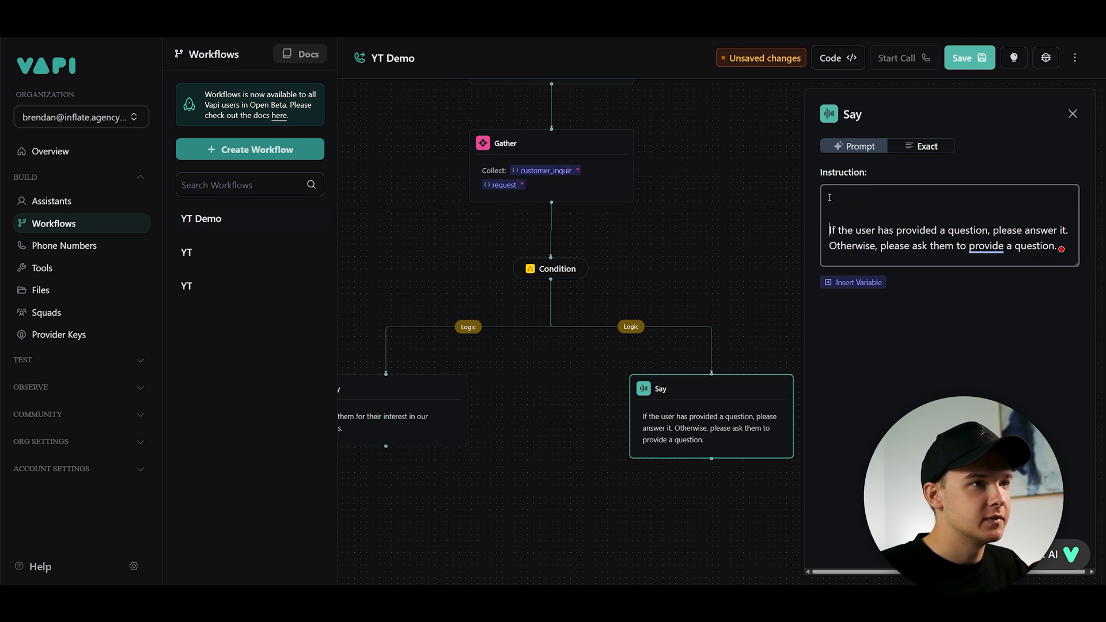
text(User Question:)
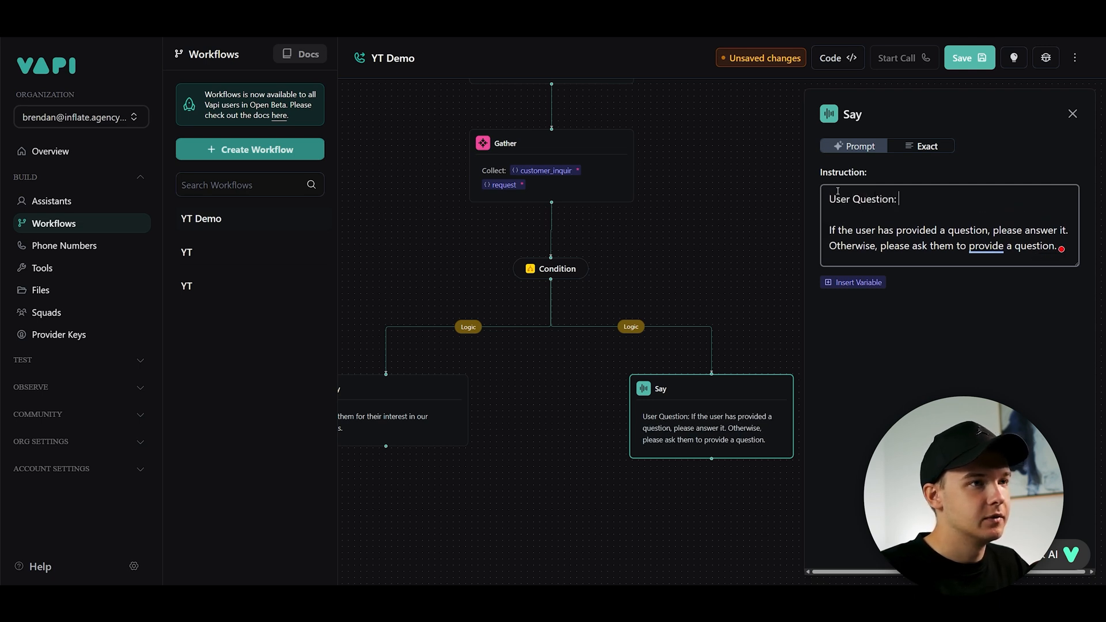
click(853, 283)
click(853, 386)
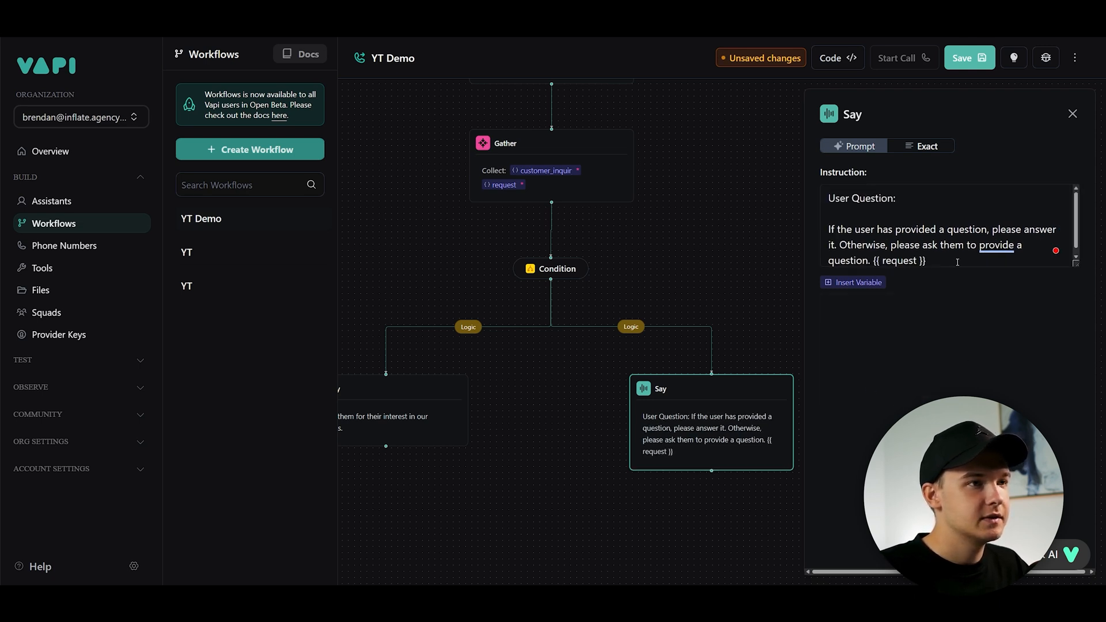
- Move the {{ request }} variable so it directly follows "User Question:" on the first line
key(ctrl+c)
click(917, 191)
key(ctrl+v)
drag(928, 256, 878, 262)
key(BackSpace)
key(BackSpace)
drag(1073, 261, 1075, 283)
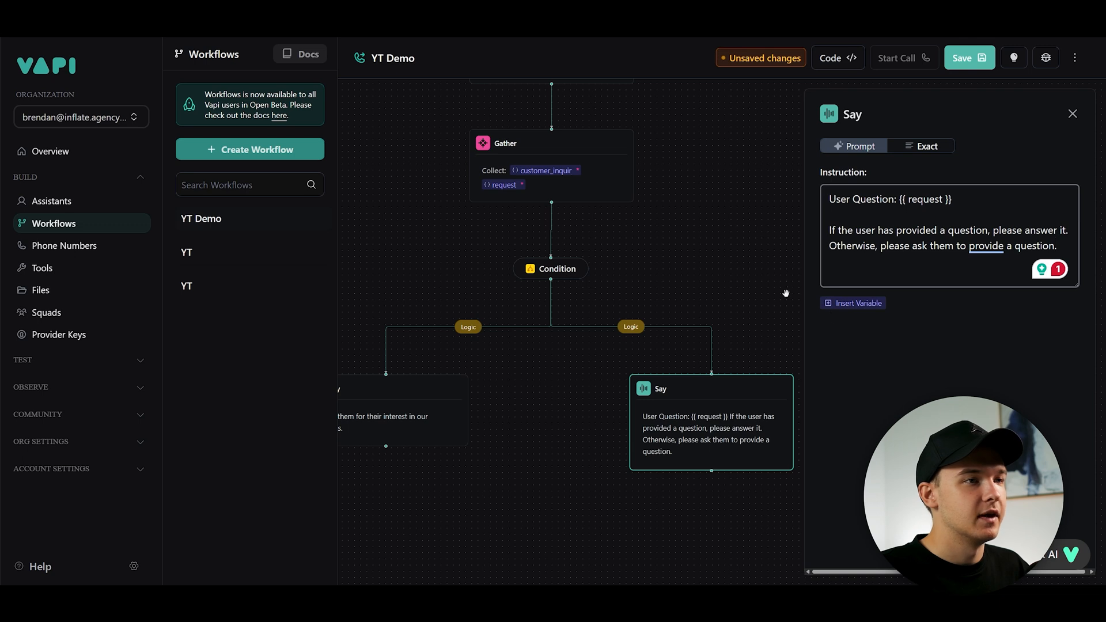
- Pan through the whole workflow from the greeting down to the condition branches
click(714, 213)
scroll(700, 218, down, 3)
drag(649, 240, 686, 338)
scroll(729, 270, down, 1)
drag(729, 271, 696, 291)
scroll(667, 313, up, 3)
drag(641, 365, 725, 284)
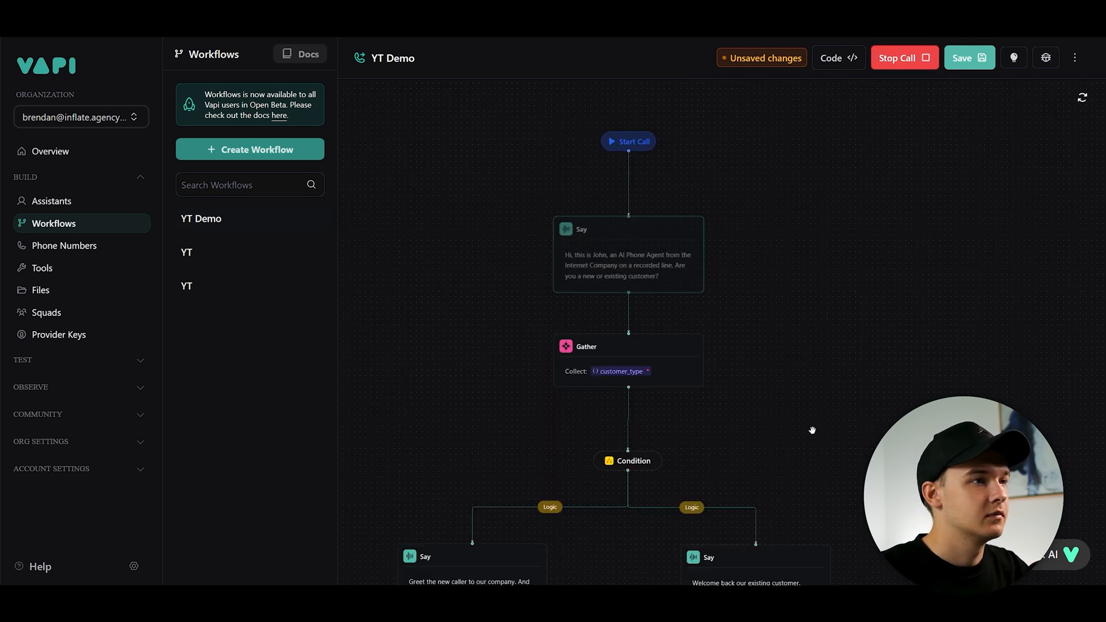
drag(812, 430, 850, 327)
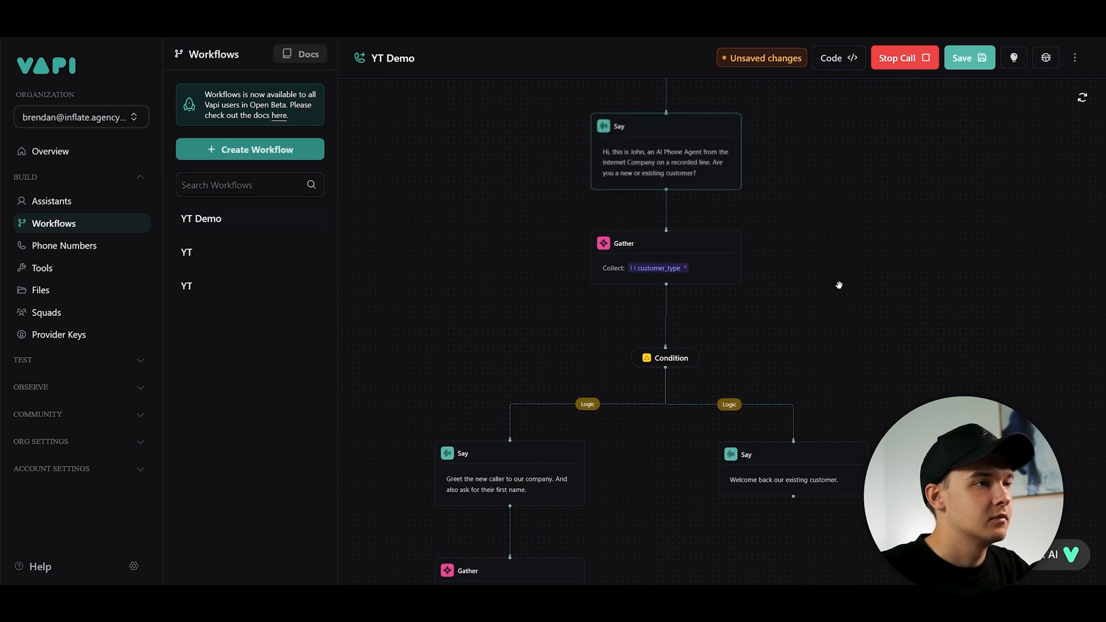
drag(849, 350, 923, 244)
drag(797, 436, 806, 265)
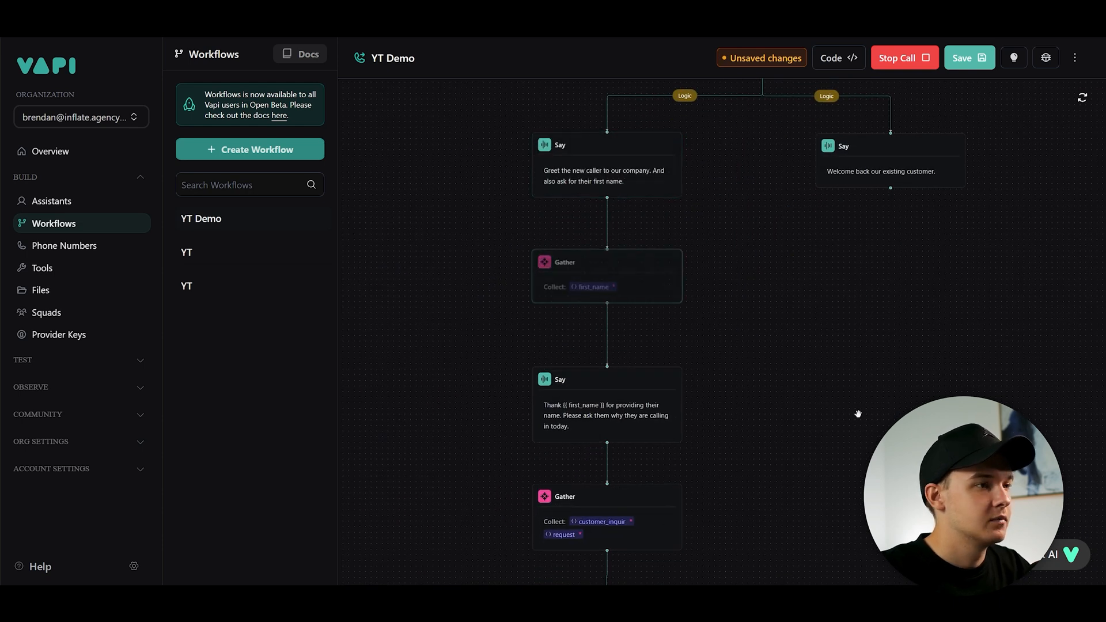
drag(857, 413, 861, 172)
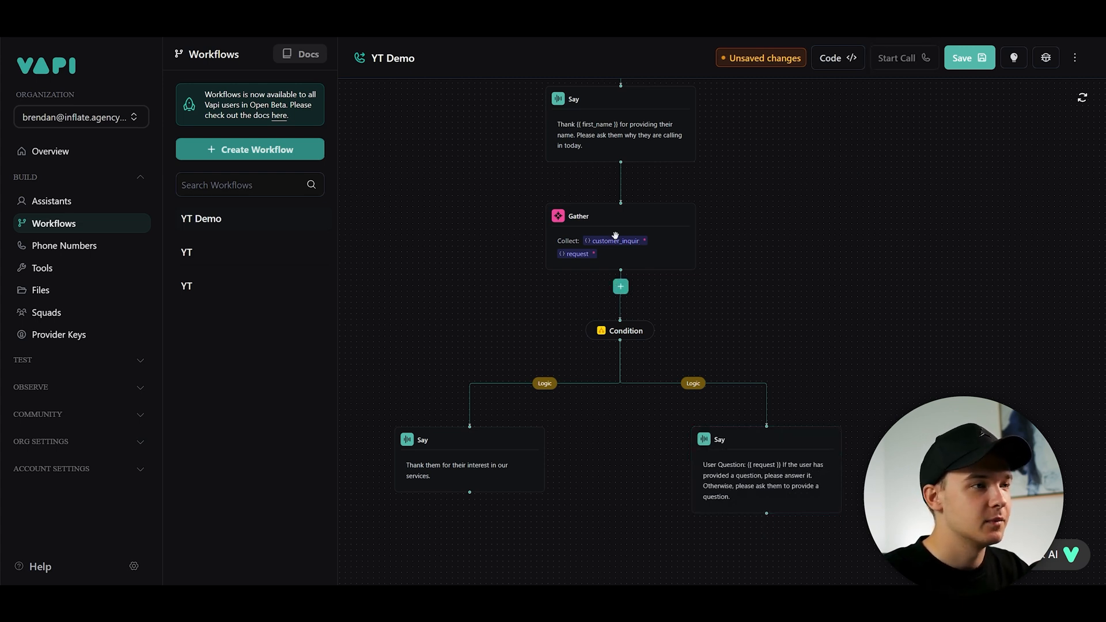
drag(769, 216, 772, 277)
scroll(752, 251, up, 2)
scroll(663, 253, down, 2)
scroll(654, 255, up, 2)
scroll(692, 242, down, 2)
scroll(599, 245, up, 2)
- Split the Say step after the name gathering into two lines and change "Please ask" to "YOU MUST ask"
click(599, 184)
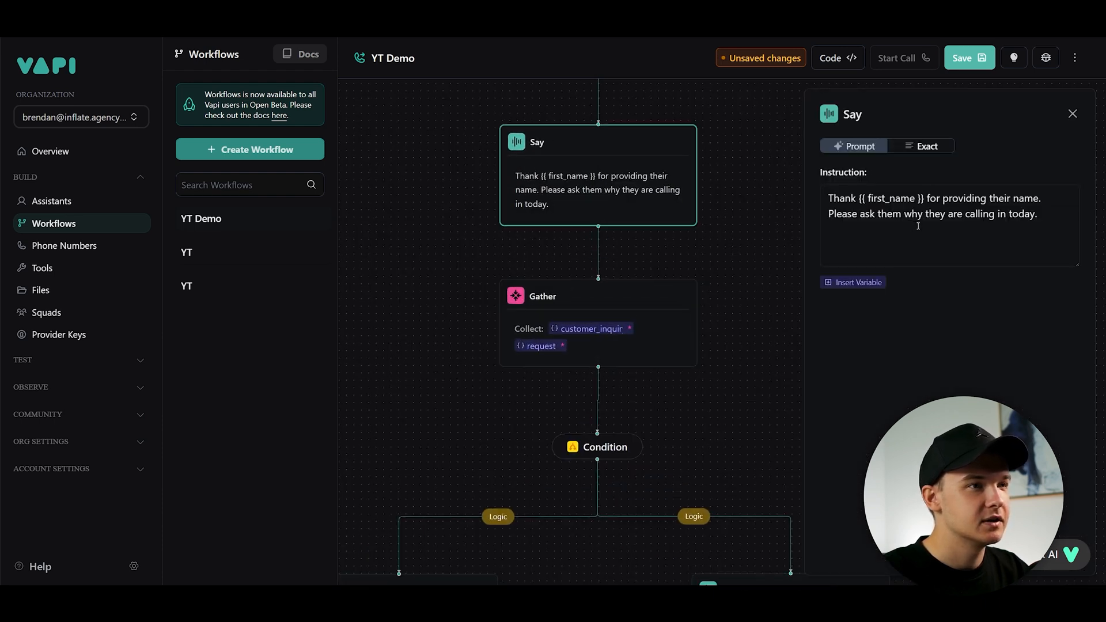
click(999, 205)
key(Down)
key(Home)
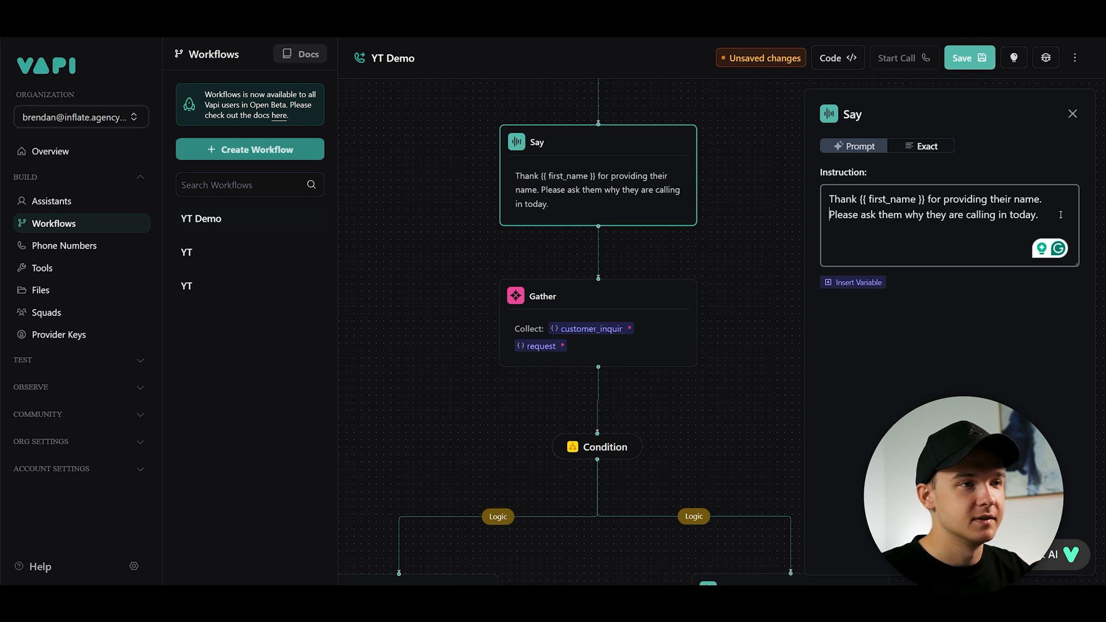
key(Return)
click(790, 232)
drag(760, 173, 708, 220)
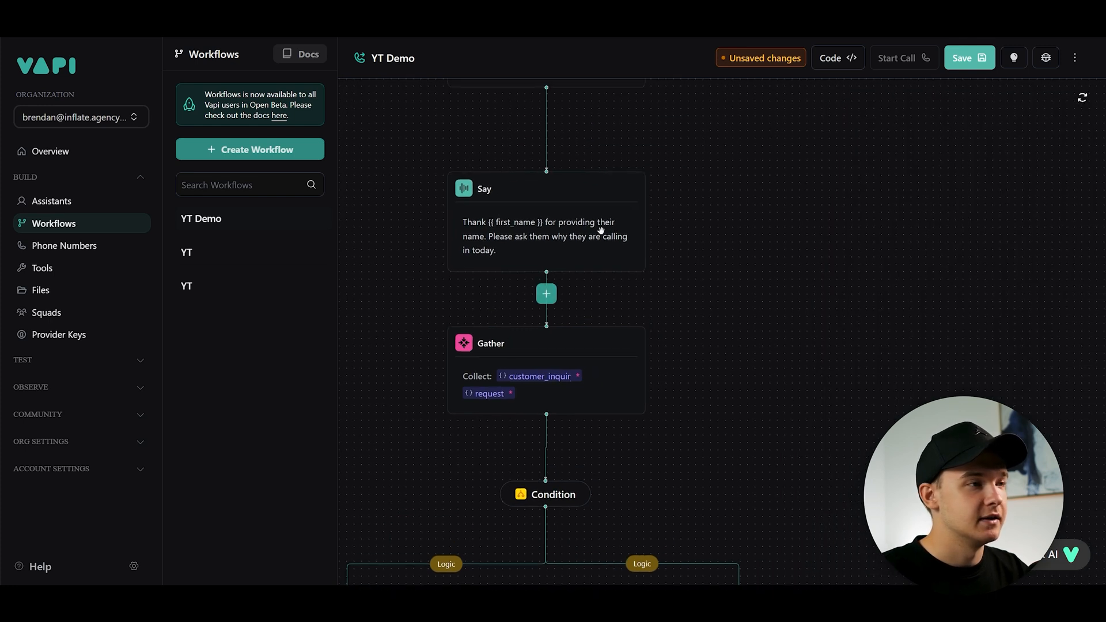
click(600, 229)
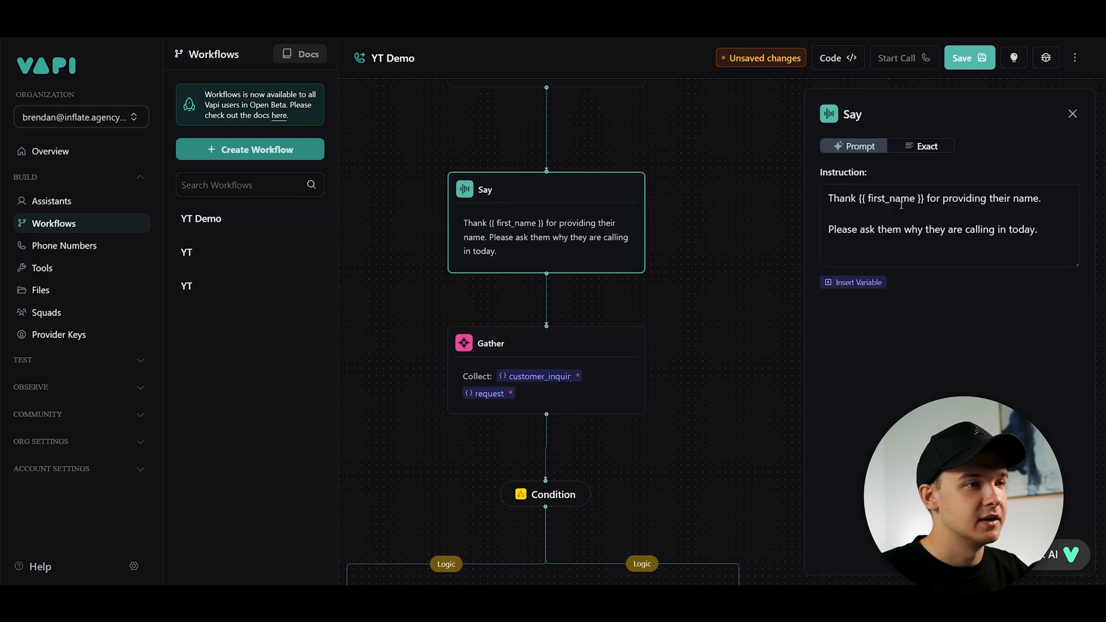
double_click(838, 229)
text(YOU MUST)
click(727, 237)
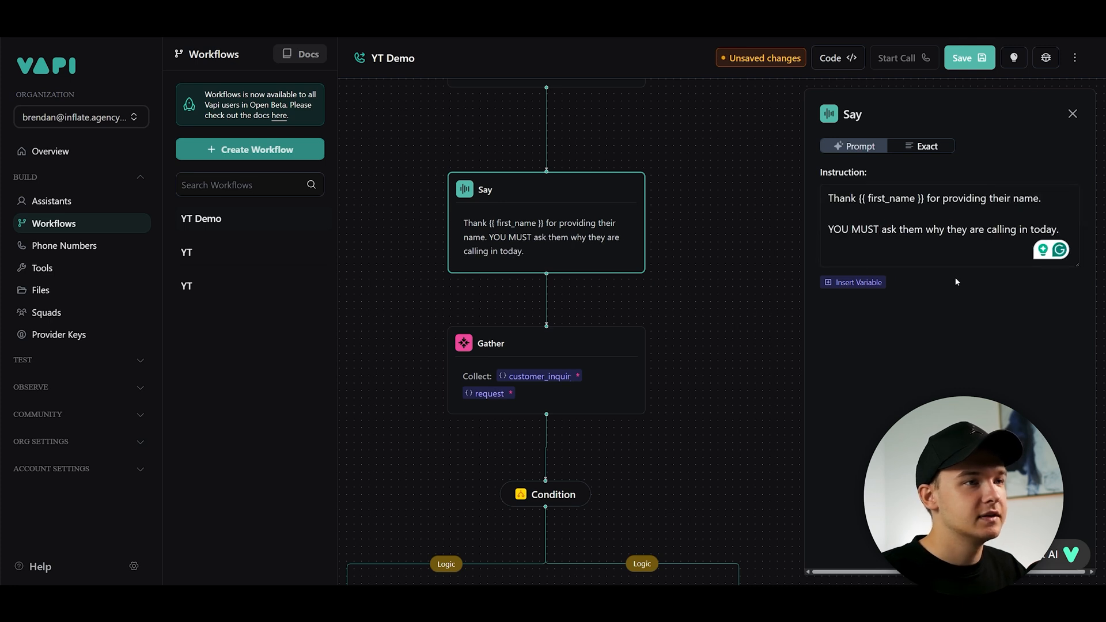
- Review the second Gather step's outputs and the right branch Say step
scroll(728, 237, down, 5)
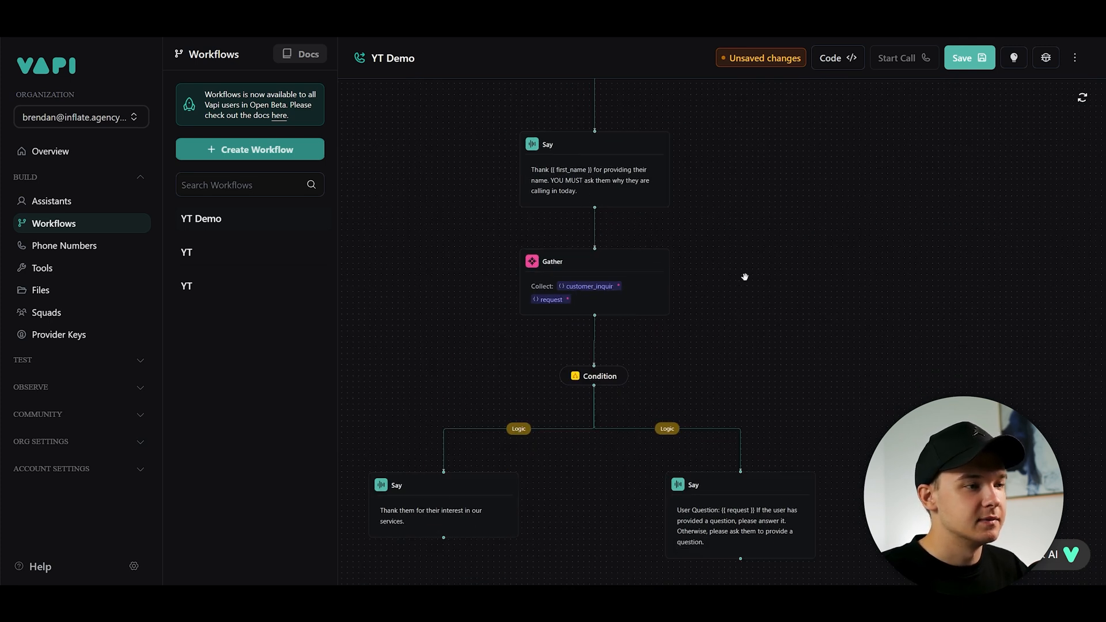
scroll(691, 316, up, 2)
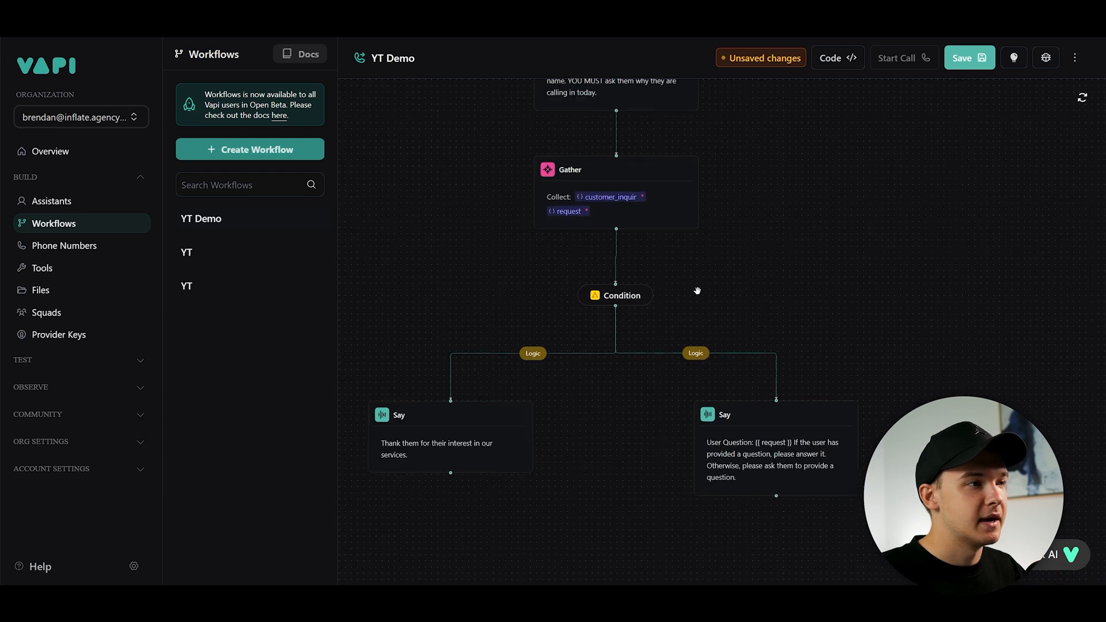
click(768, 485)
drag(737, 226, 715, 298)
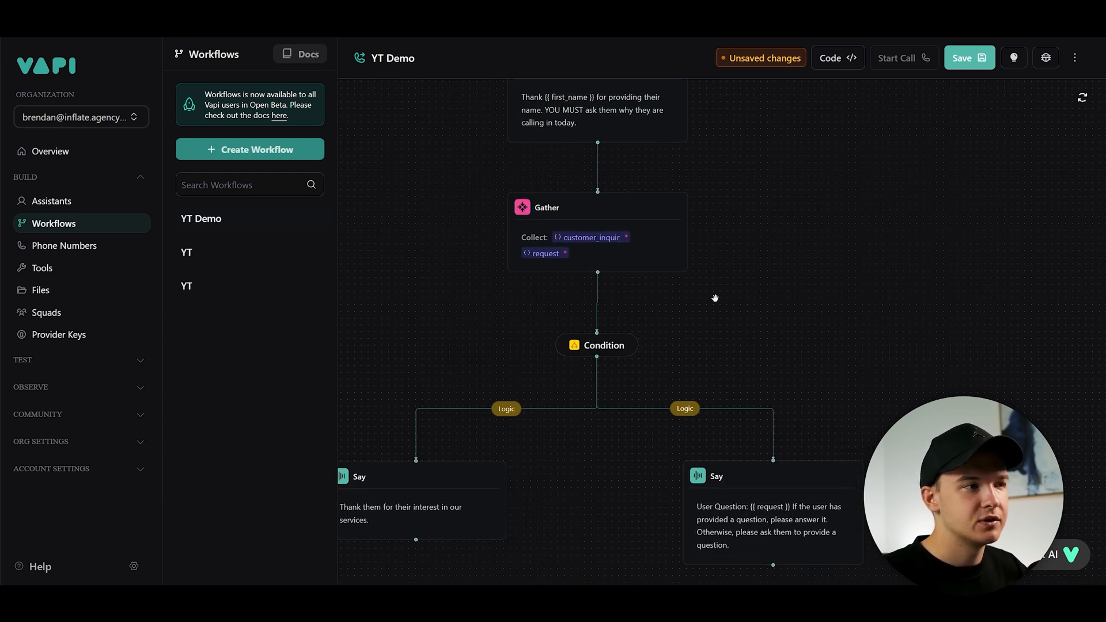
scroll(773, 321, down, 2)
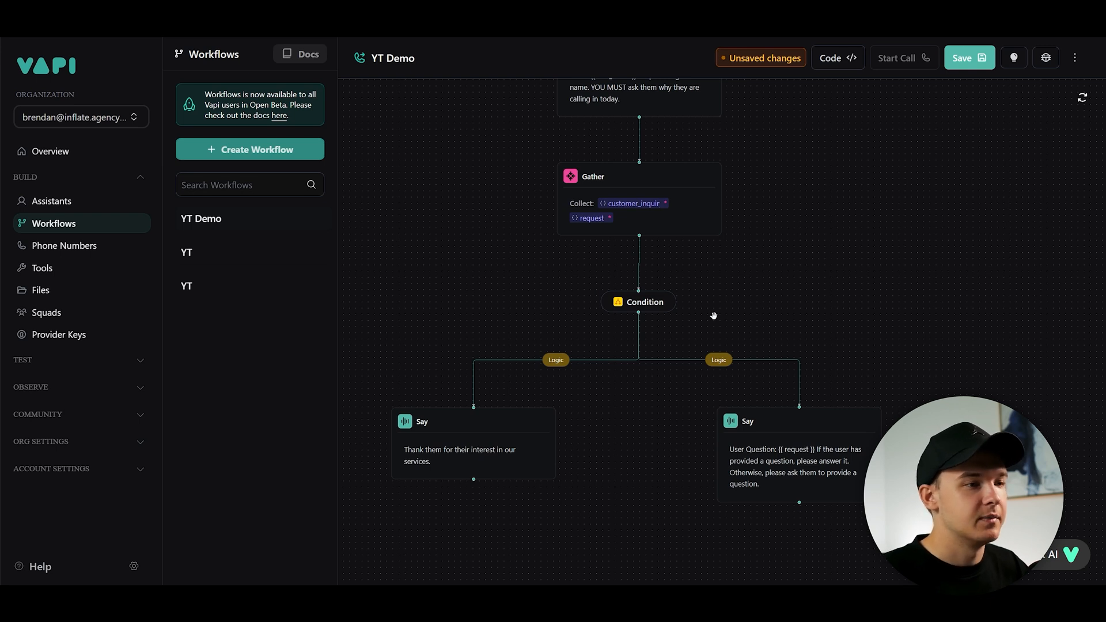
click(700, 222)
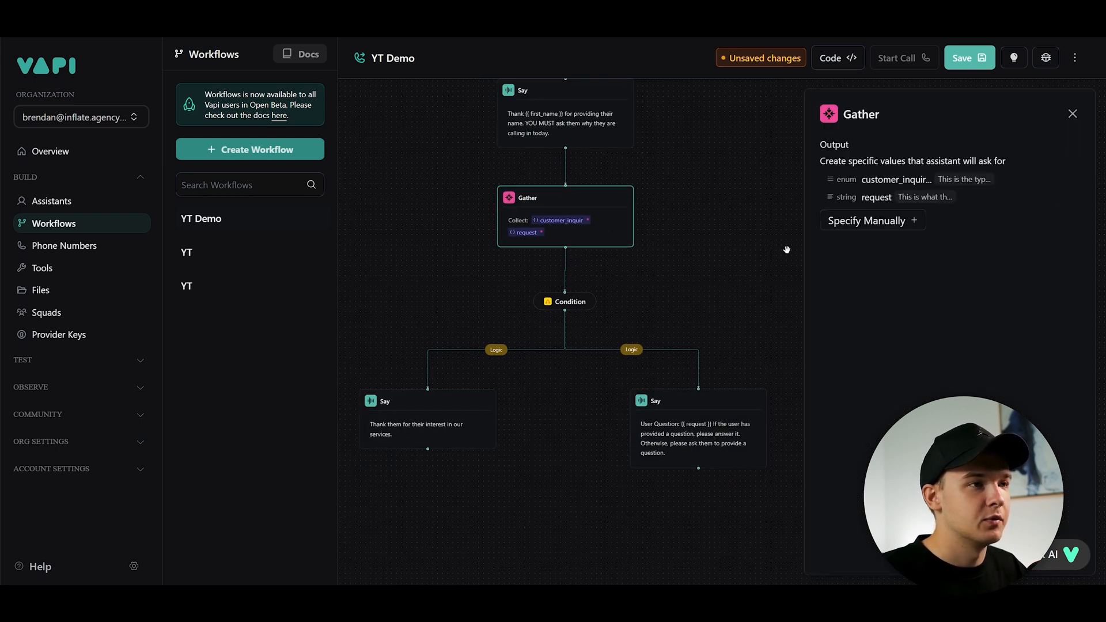
click(677, 249)
scroll(676, 256, up, 2)
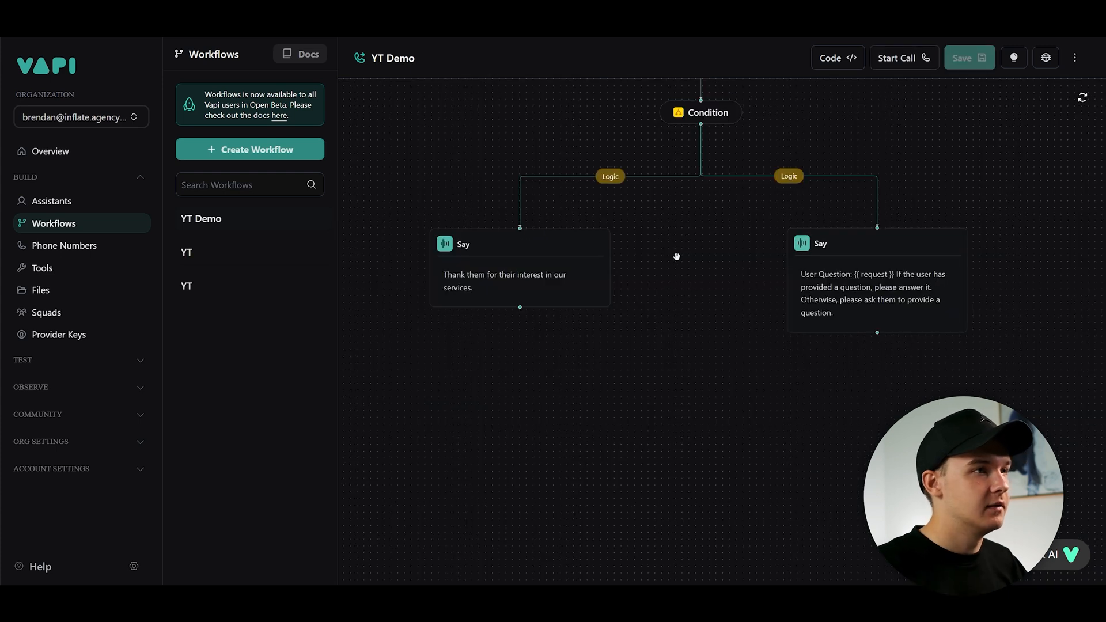
- Inspect the left branch Say step and its Logic condition
click(458, 281)
scroll(599, 293, up, 2)
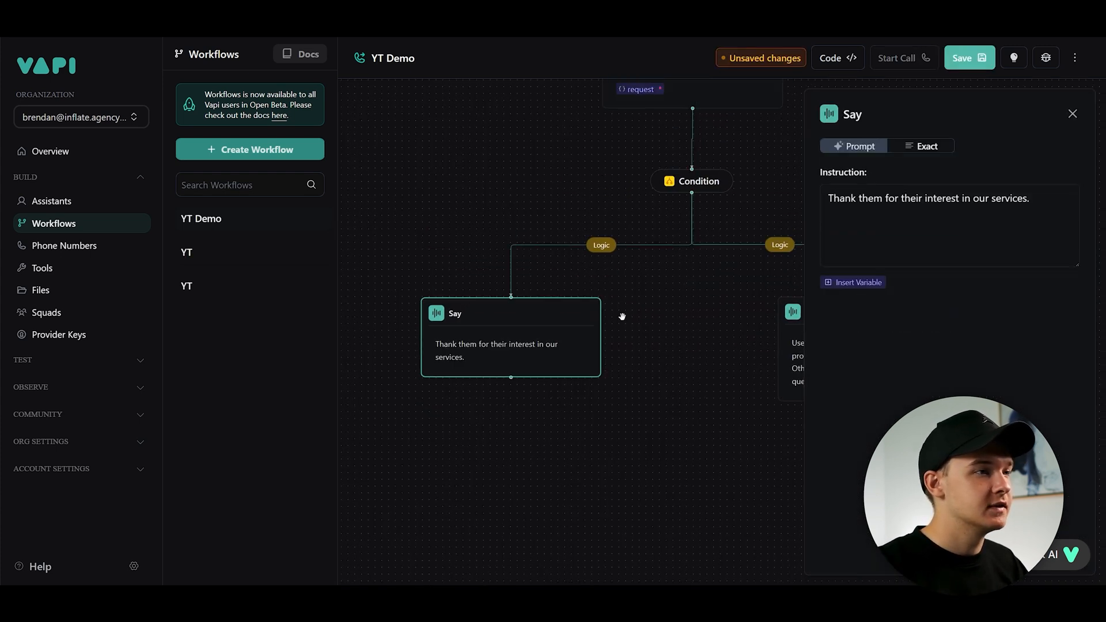
click(601, 246)
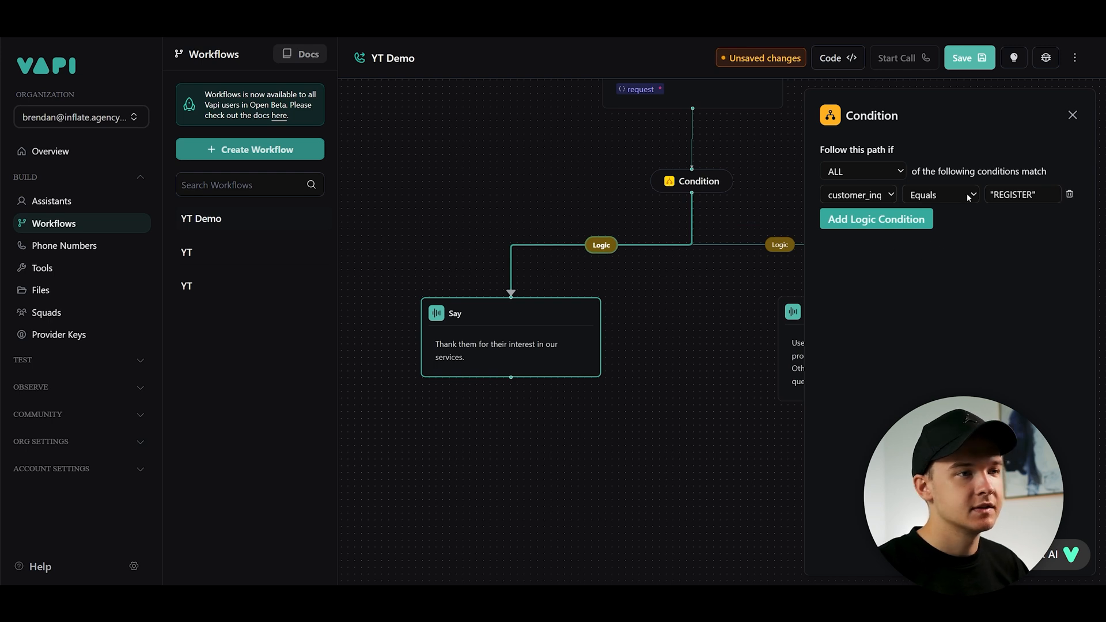
click(738, 339)
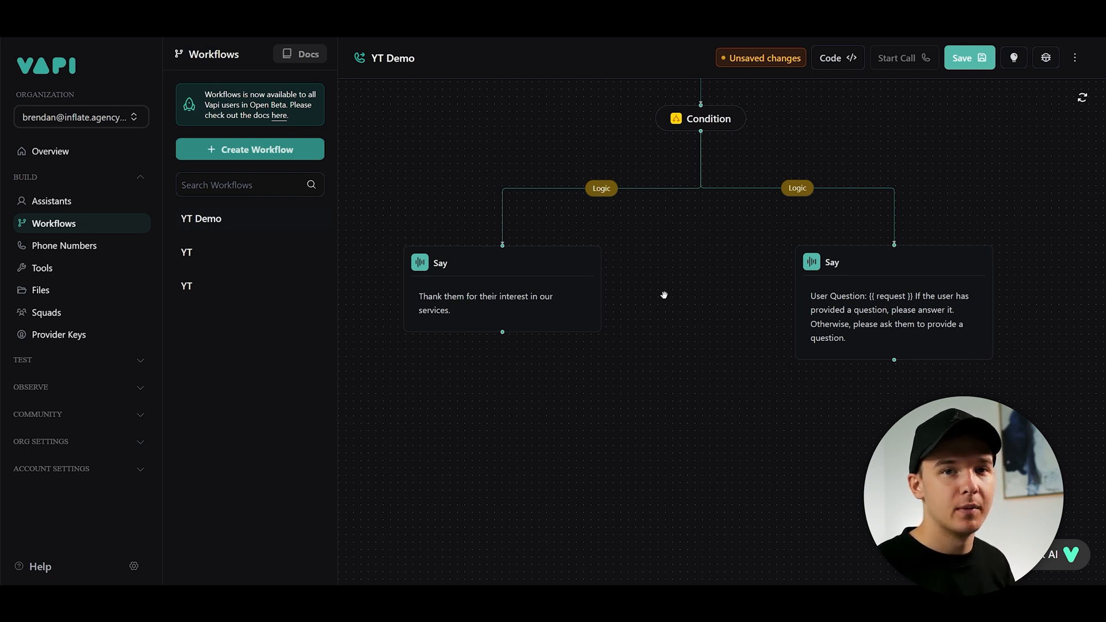
scroll(664, 295, down, 2)
mouse_move(477, 282)
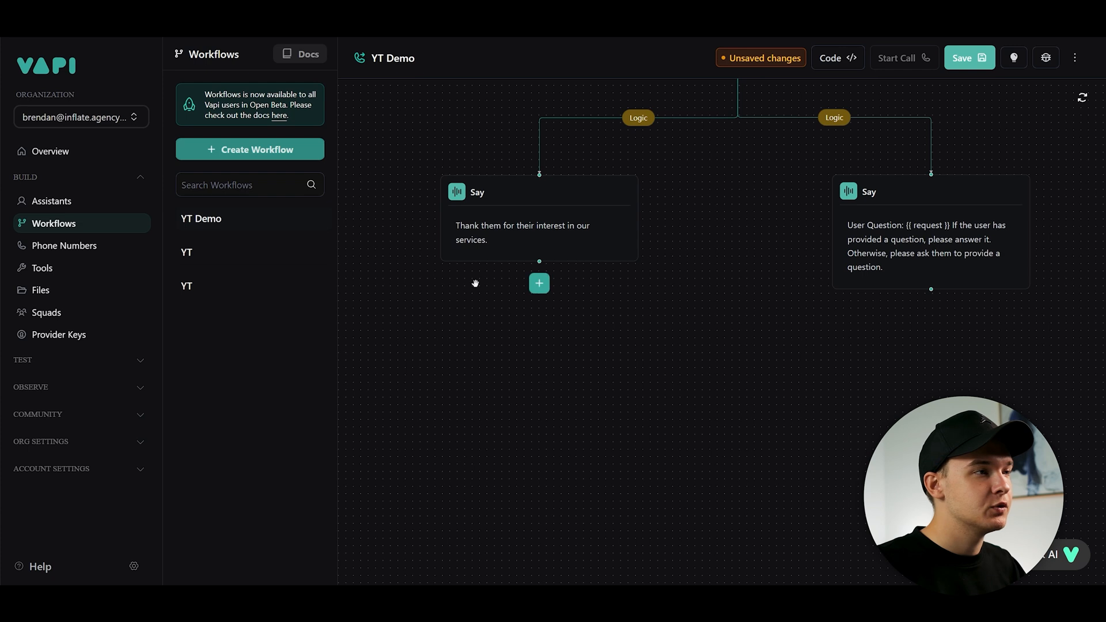
click(539, 285)
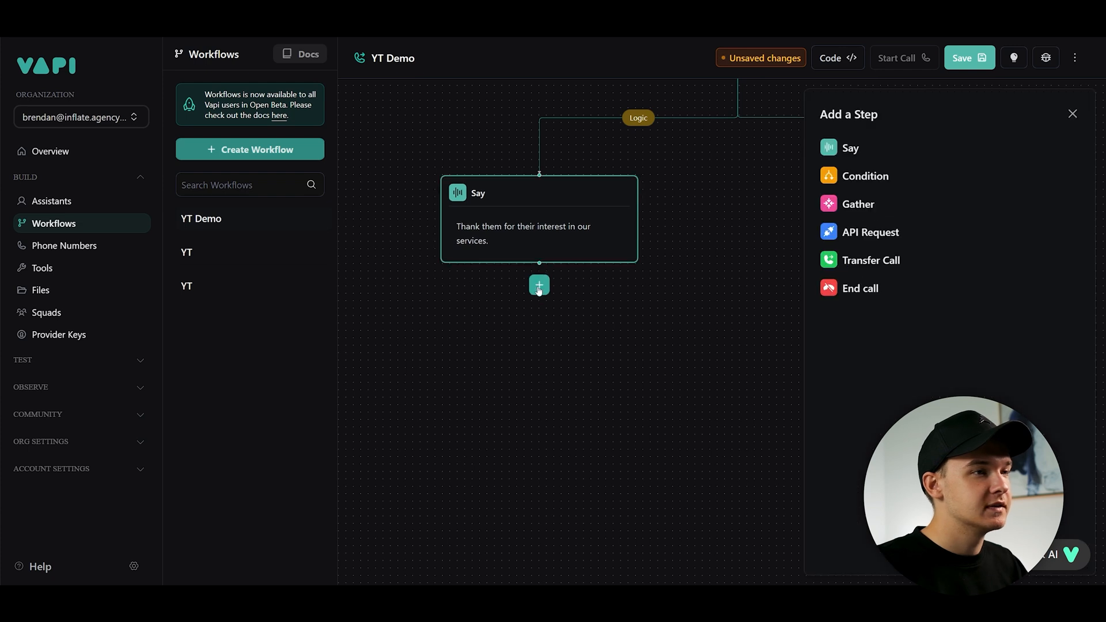
click(869, 232)
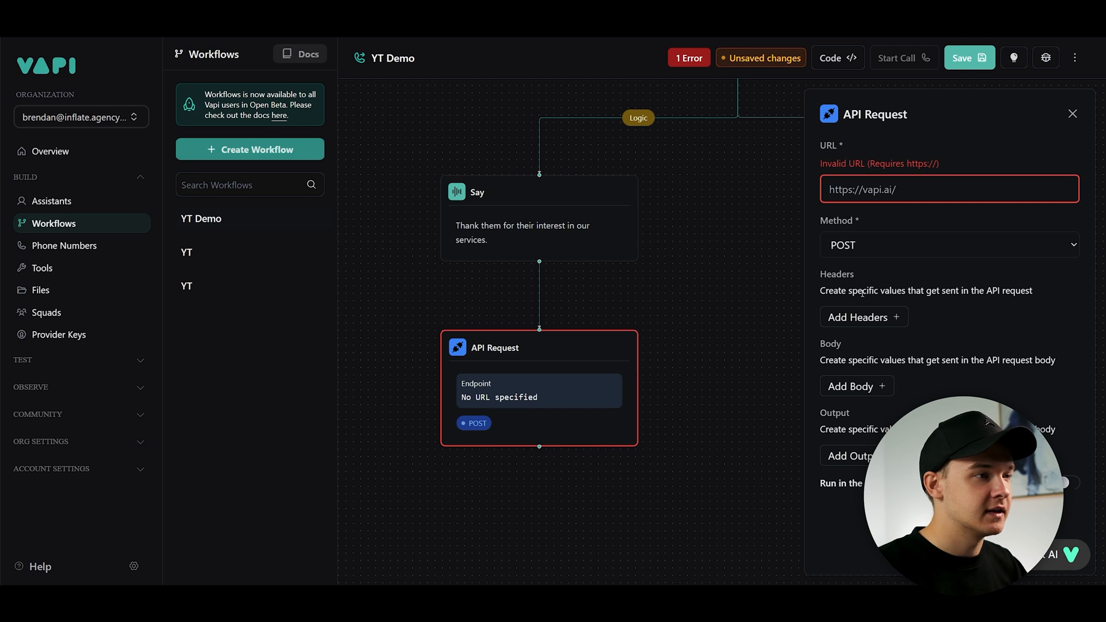
click(662, 339)
mouse_move(543, 359)
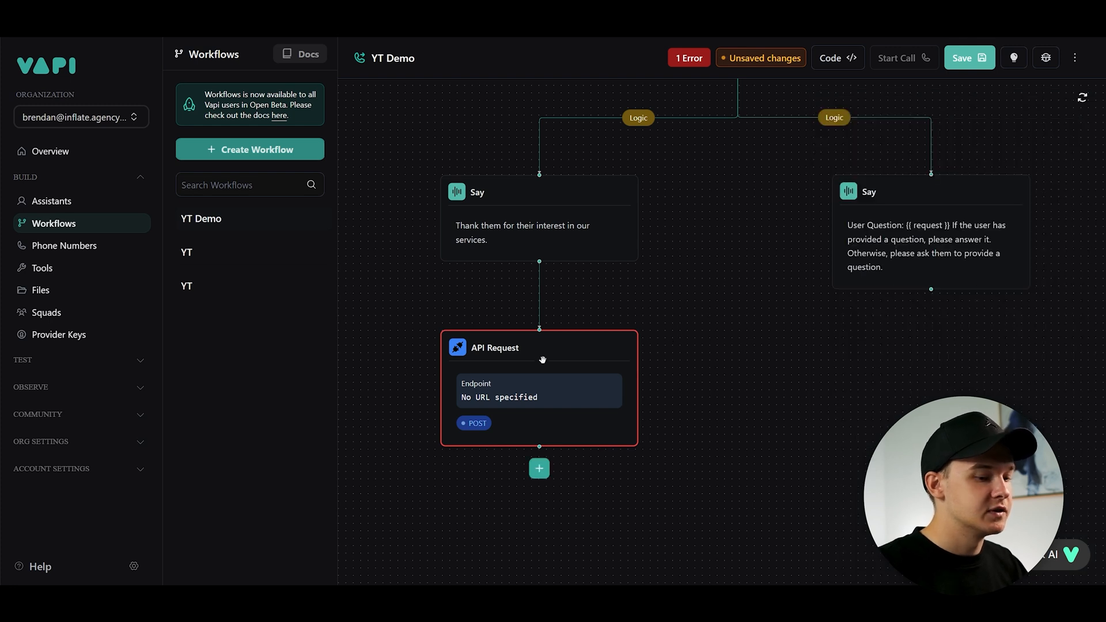
key(Delete)
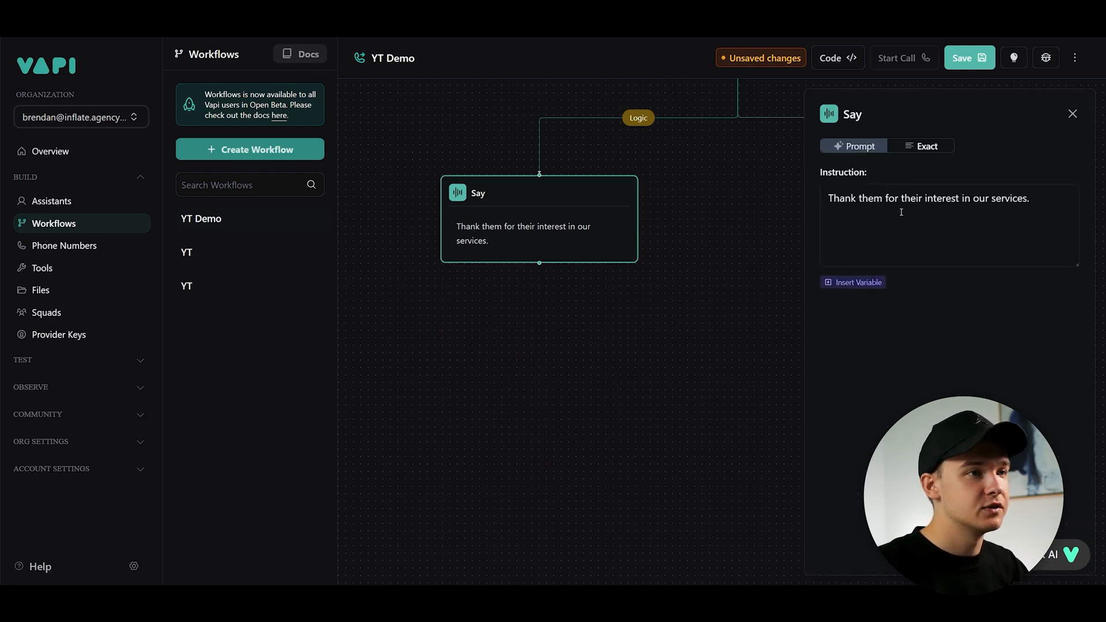
- Extend the left branch Say instruction with "Please ask them to provide their email and we can help sign them up for an account."
click(1041, 198)
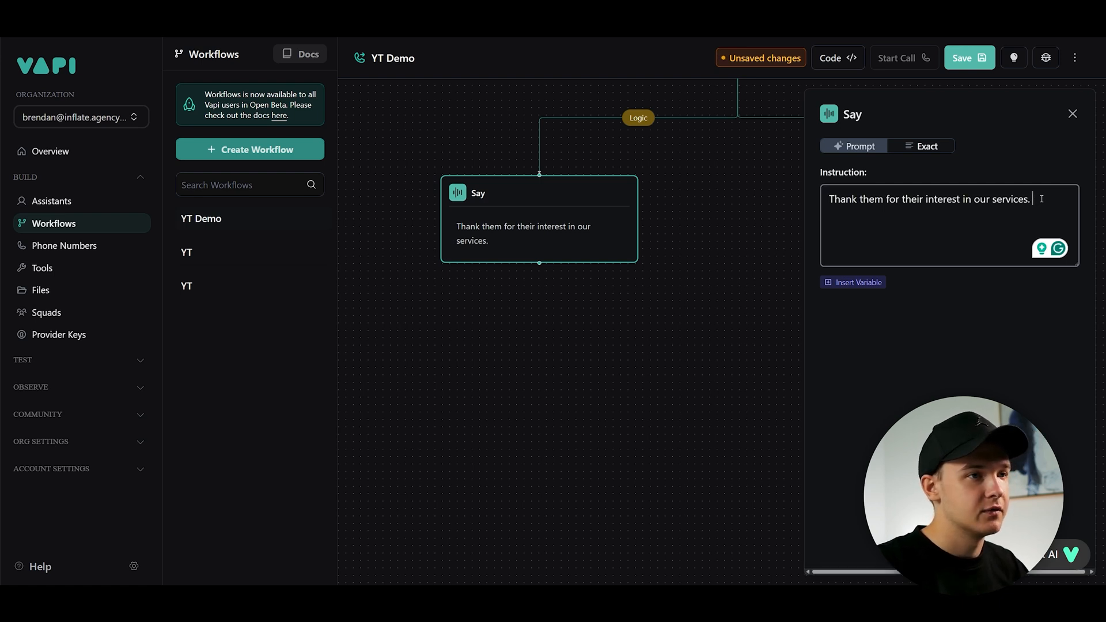
text(Please ask them to prov)
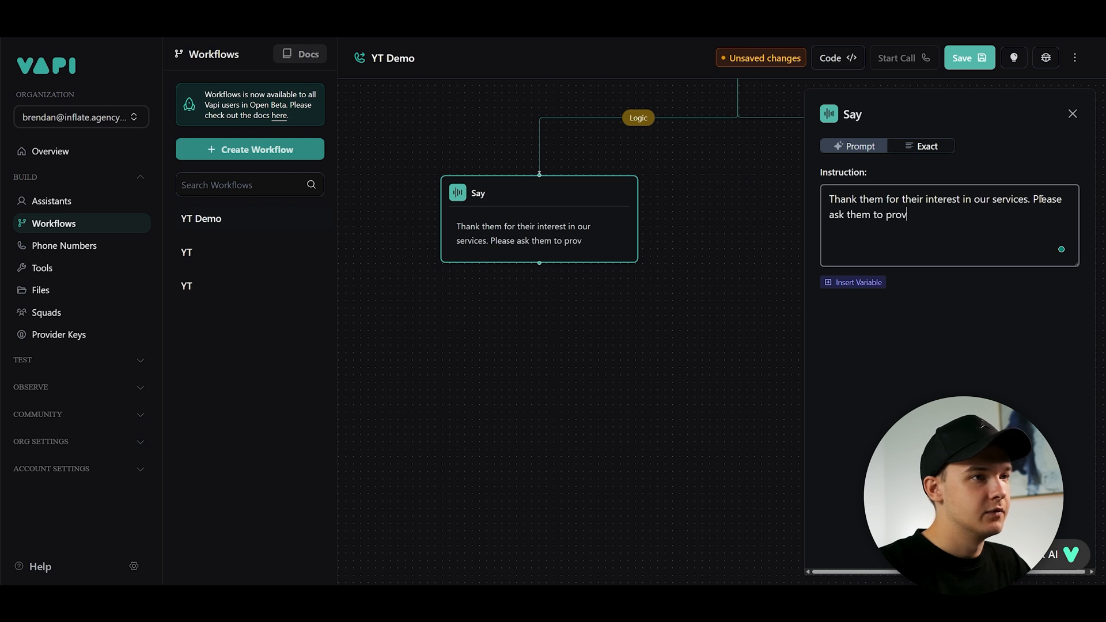
text(ide their email and we)
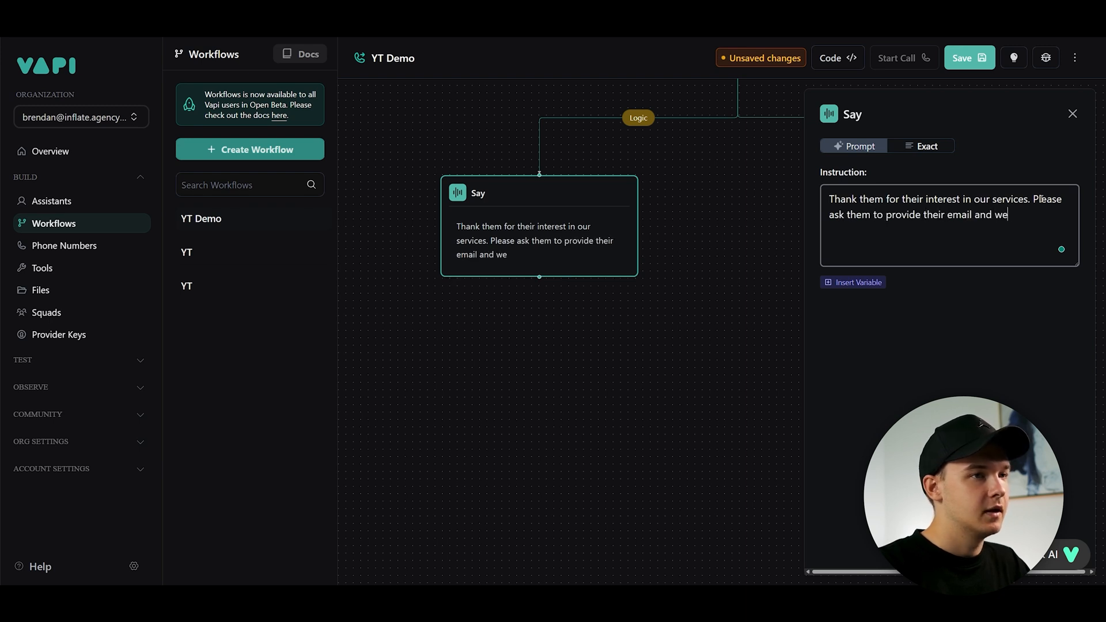
text( can help sign them up fo)
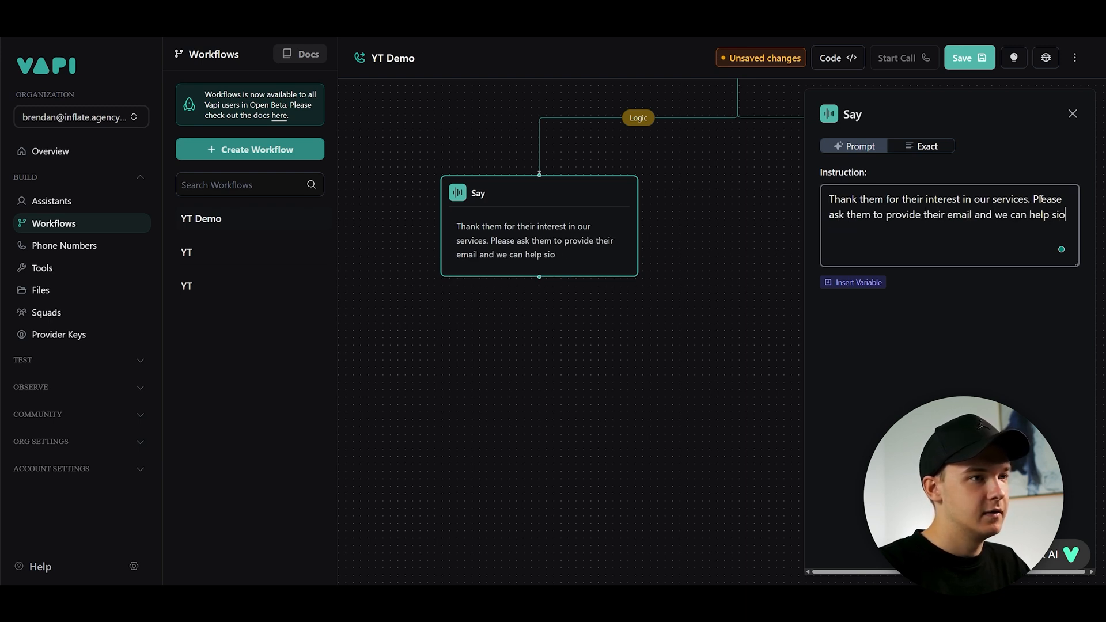
text(r an account.)
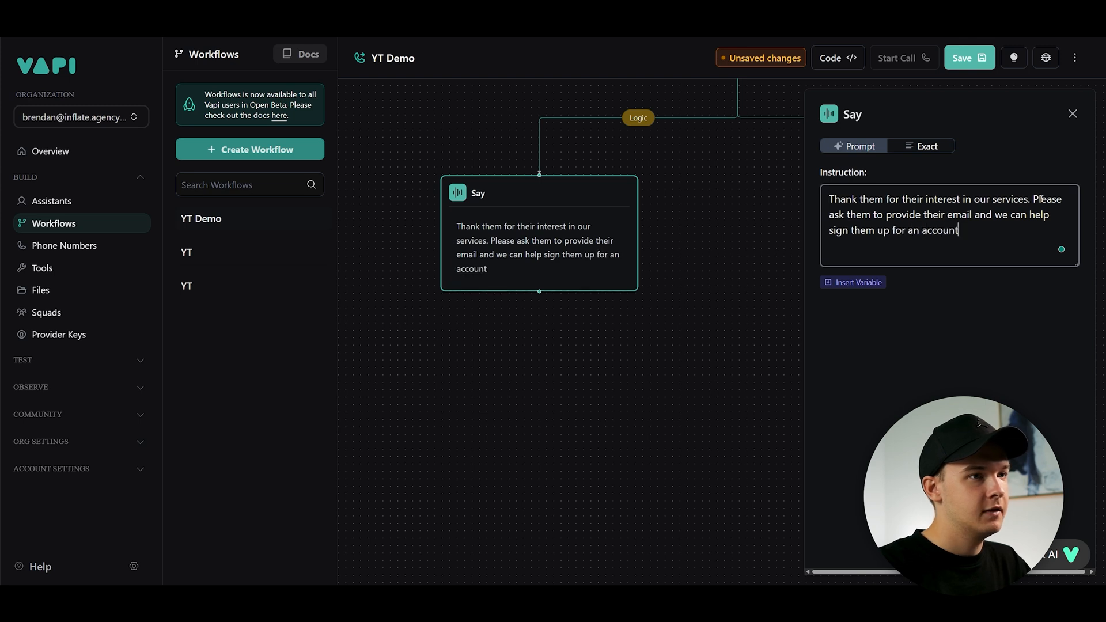
- Add a Gather step below it collecting a required string output "email" described as "This is the email of the user."
click(711, 360)
click(858, 204)
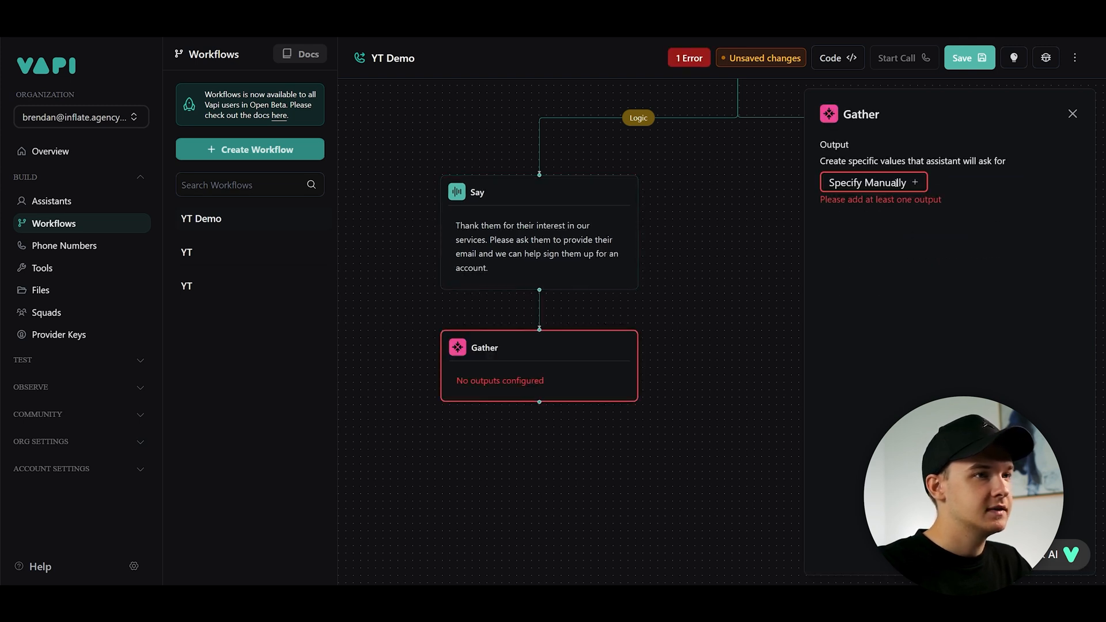
click(915, 183)
text(email)
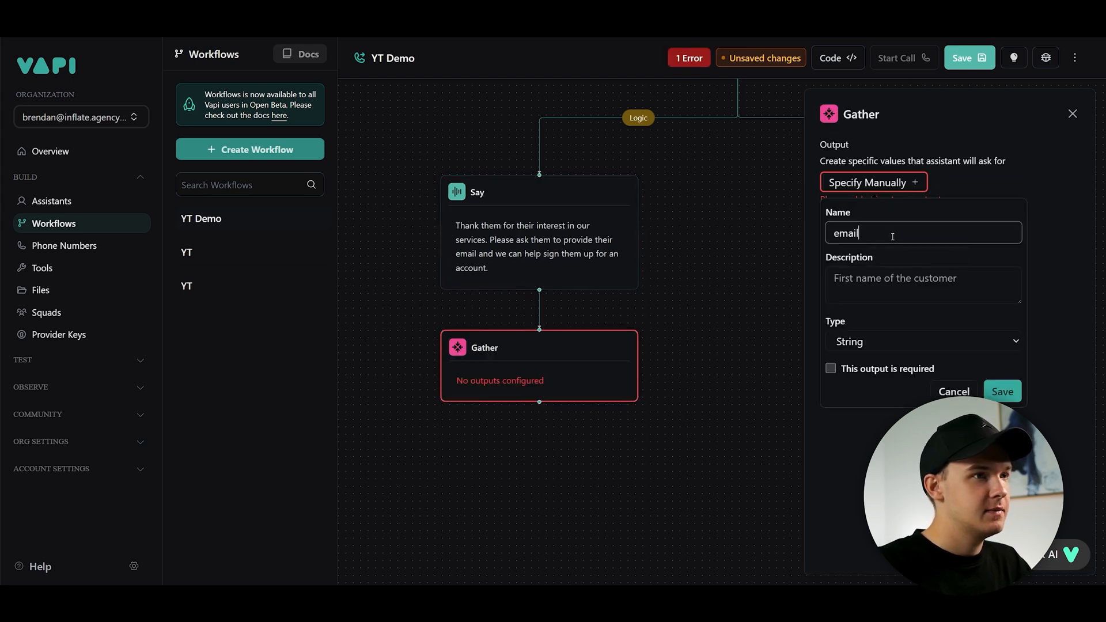
click(900, 276)
text(This is the email of the user)
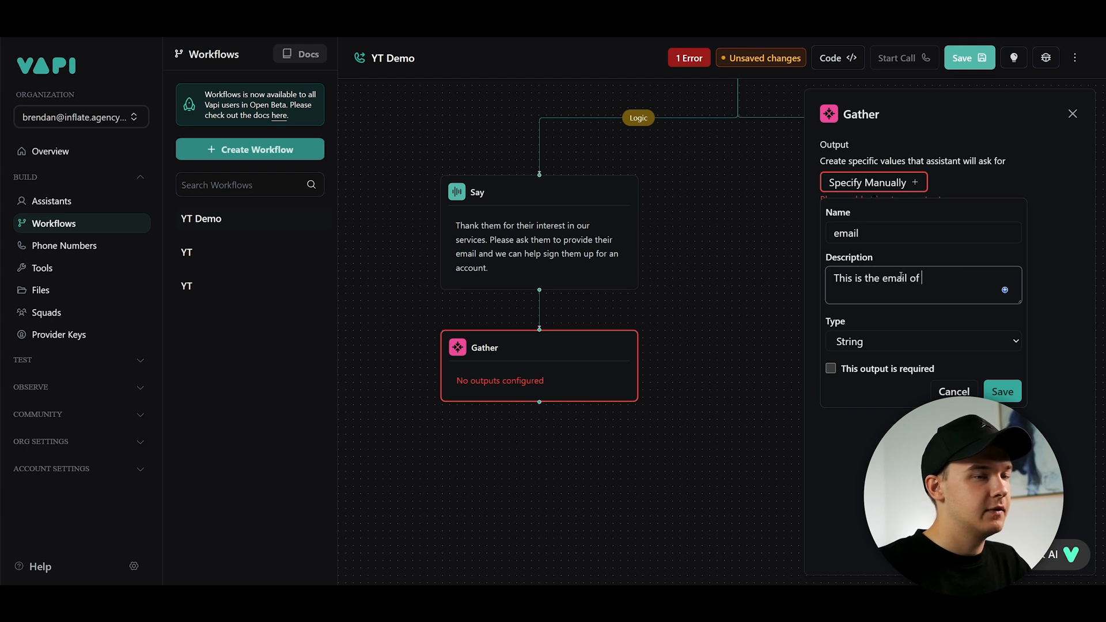
click(845, 345)
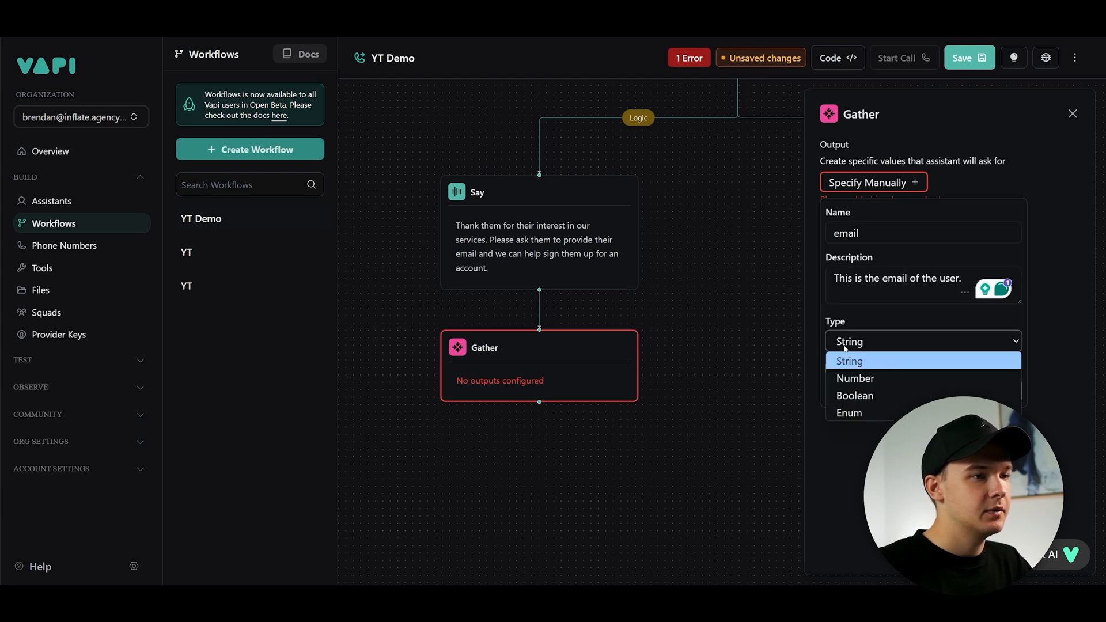
click(867, 320)
click(833, 371)
click(1000, 392)
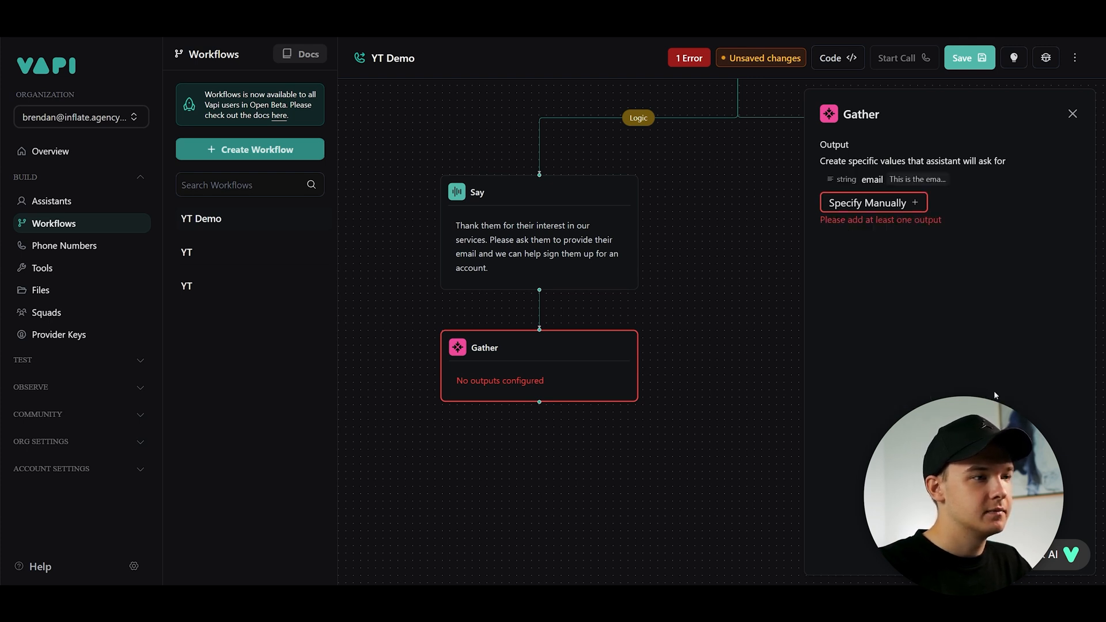
click(709, 353)
drag(691, 277, 708, 257)
drag(681, 299, 737, 192)
click(591, 299)
click(893, 233)
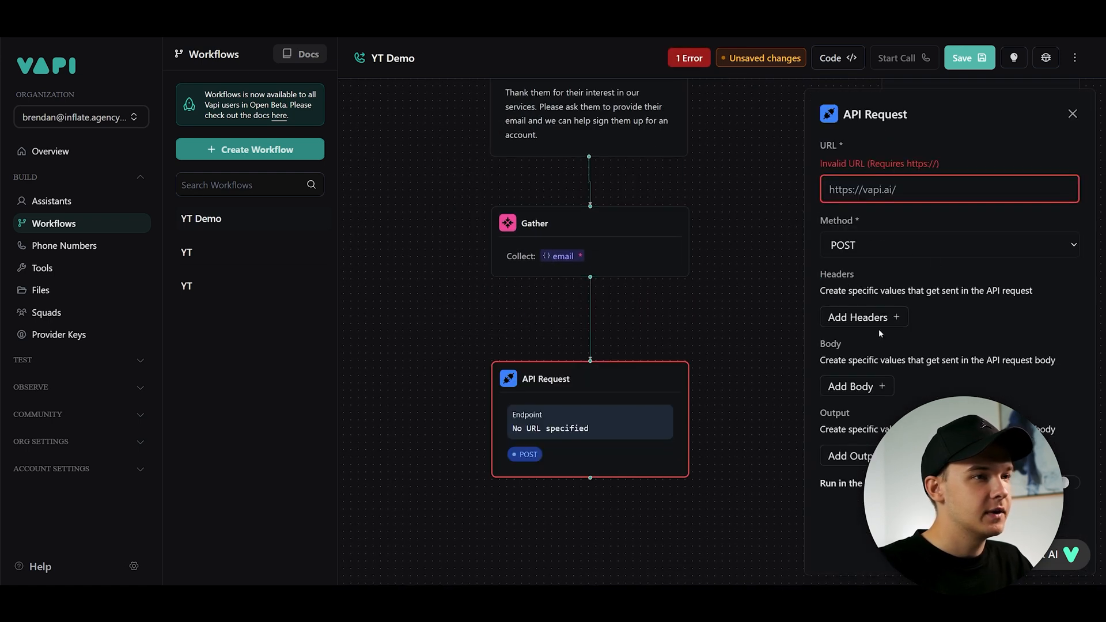
click(885, 191)
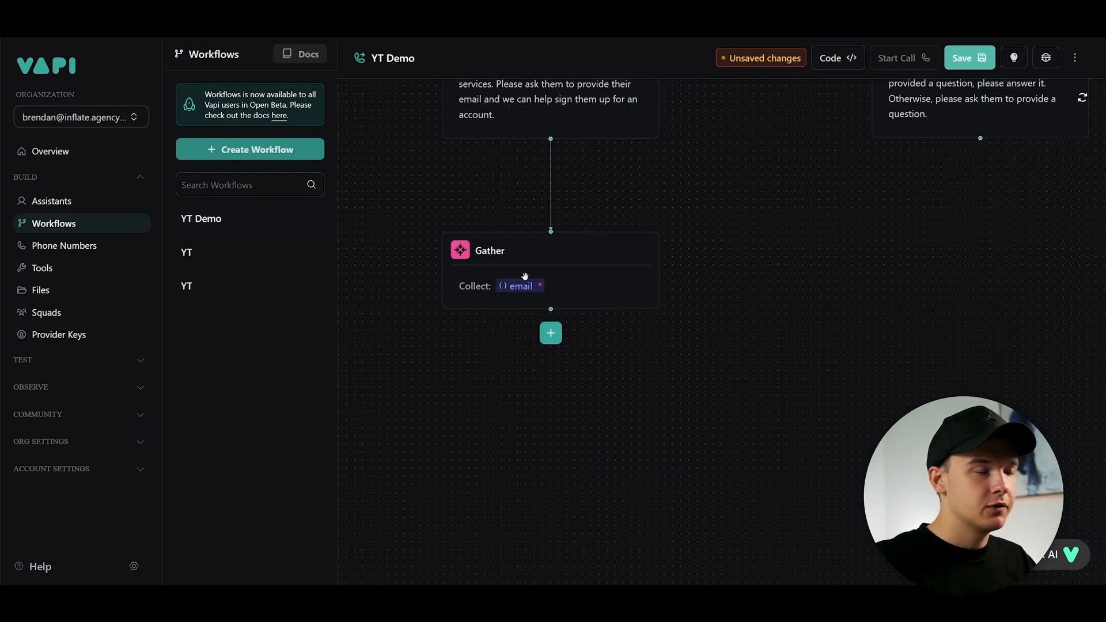
- Review the Gather step's email output settings
click(572, 297)
click(915, 180)
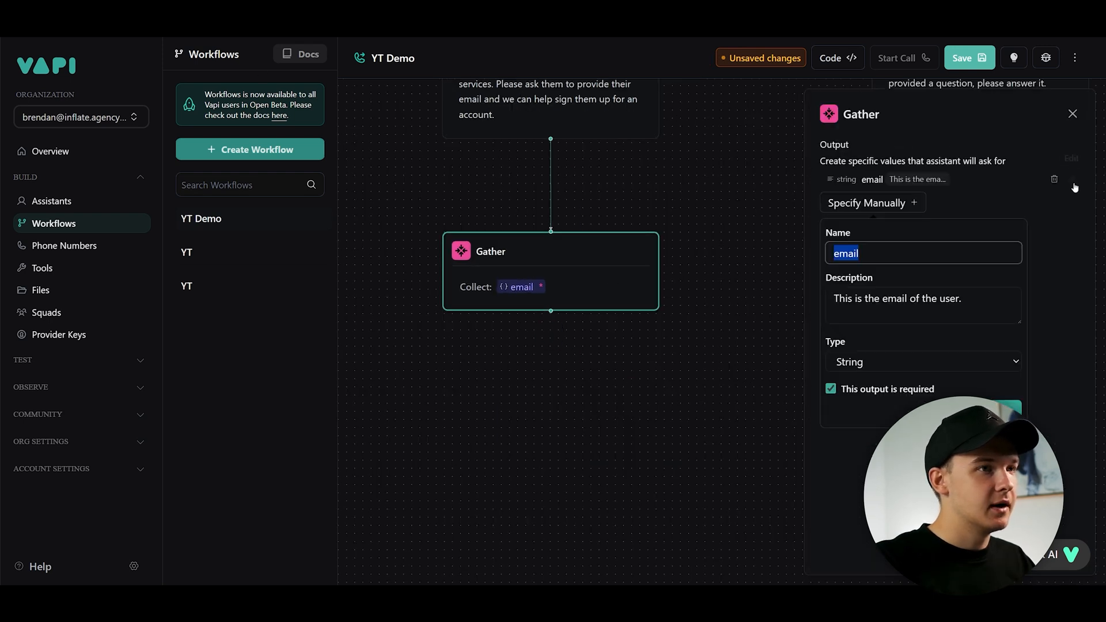
click(1001, 410)
click(1070, 115)
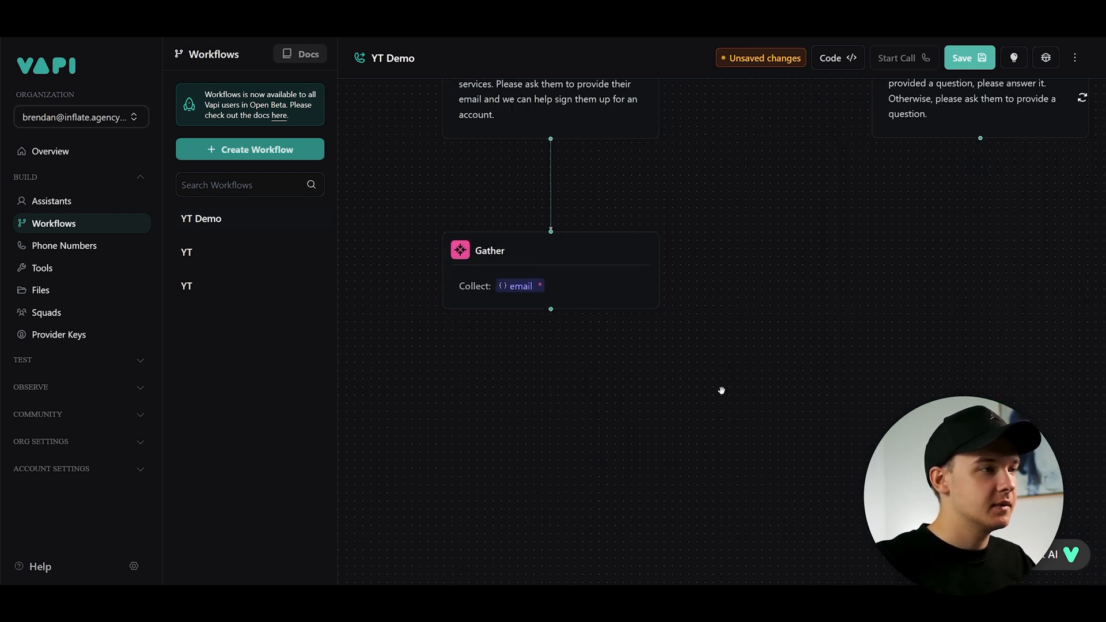
- Add an API Request step after the email Gather step
drag(720, 383, 719, 320)
click(575, 239)
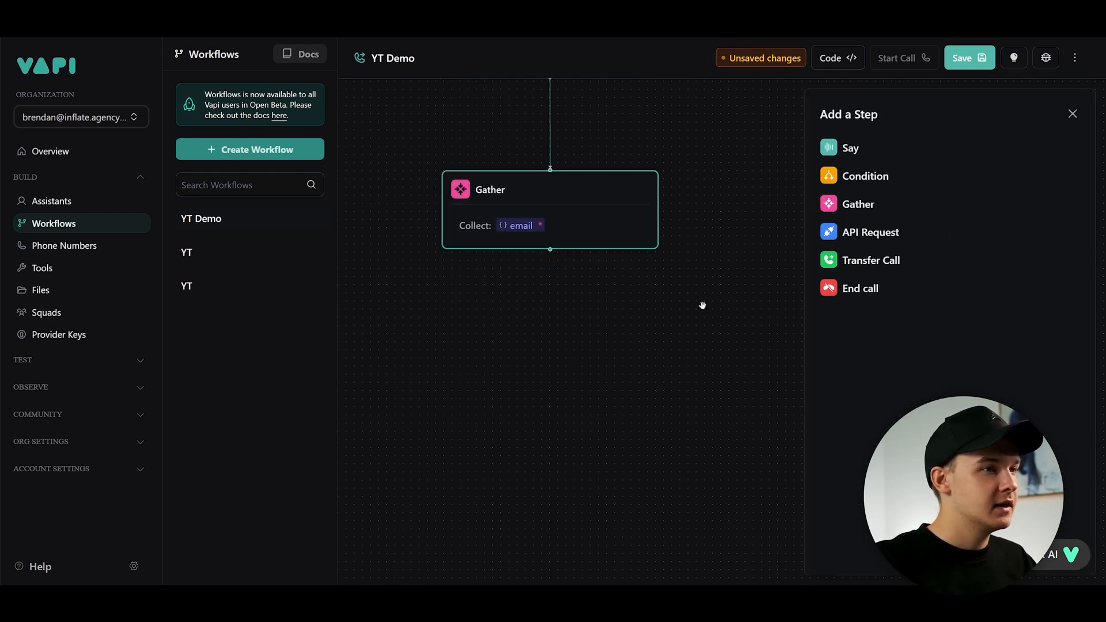
click(872, 232)
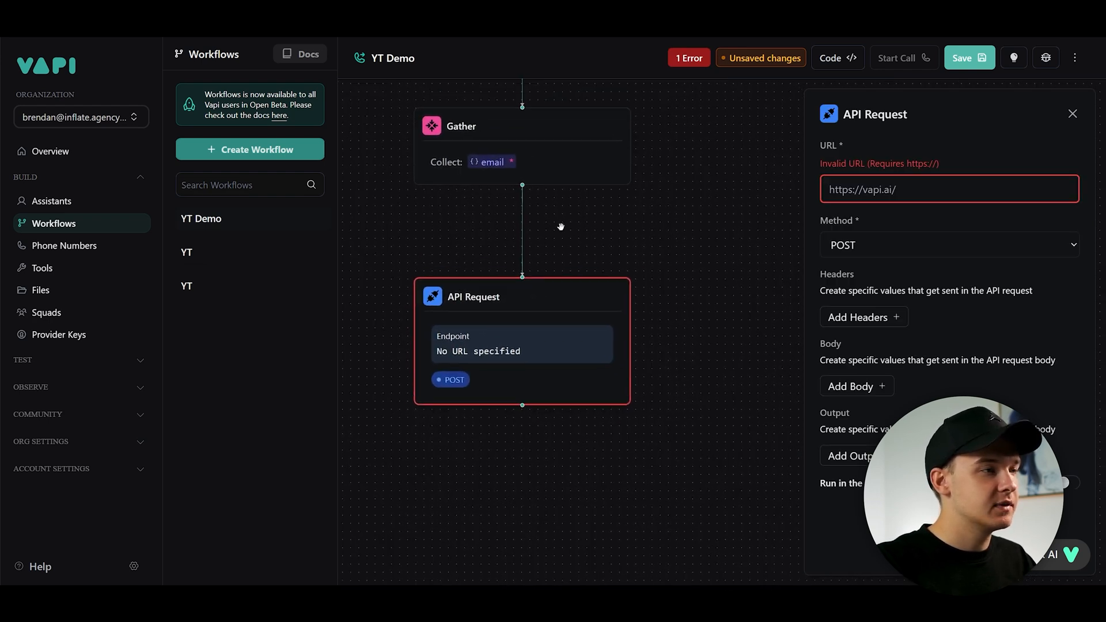
mouse_move(604, 286)
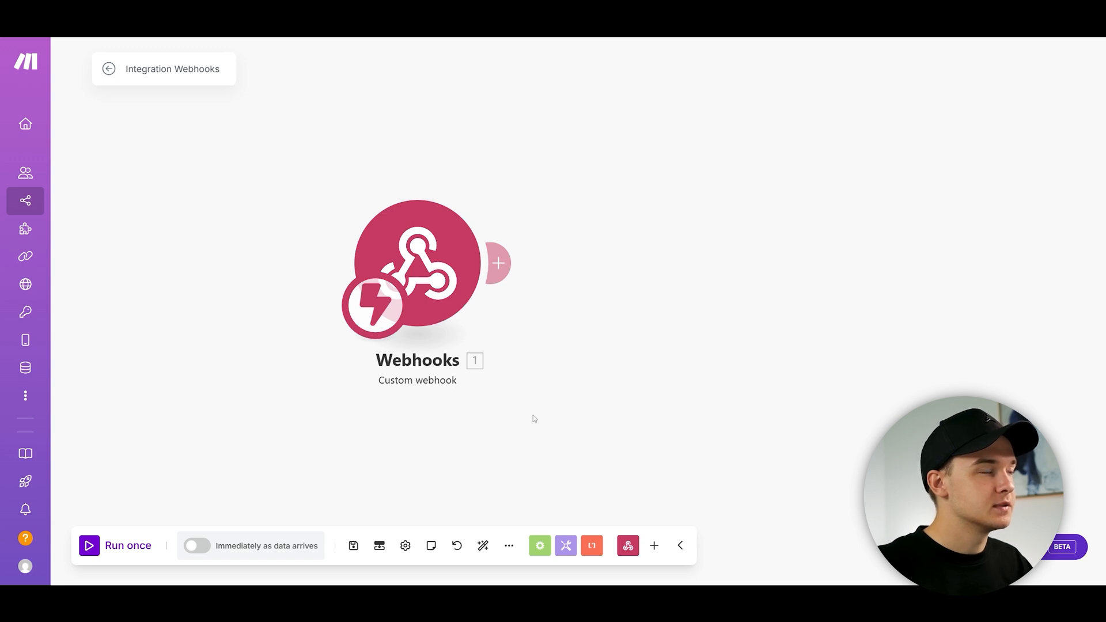
- Copy the Make custom webhook address and paste it as the API Request URL
click(445, 269)
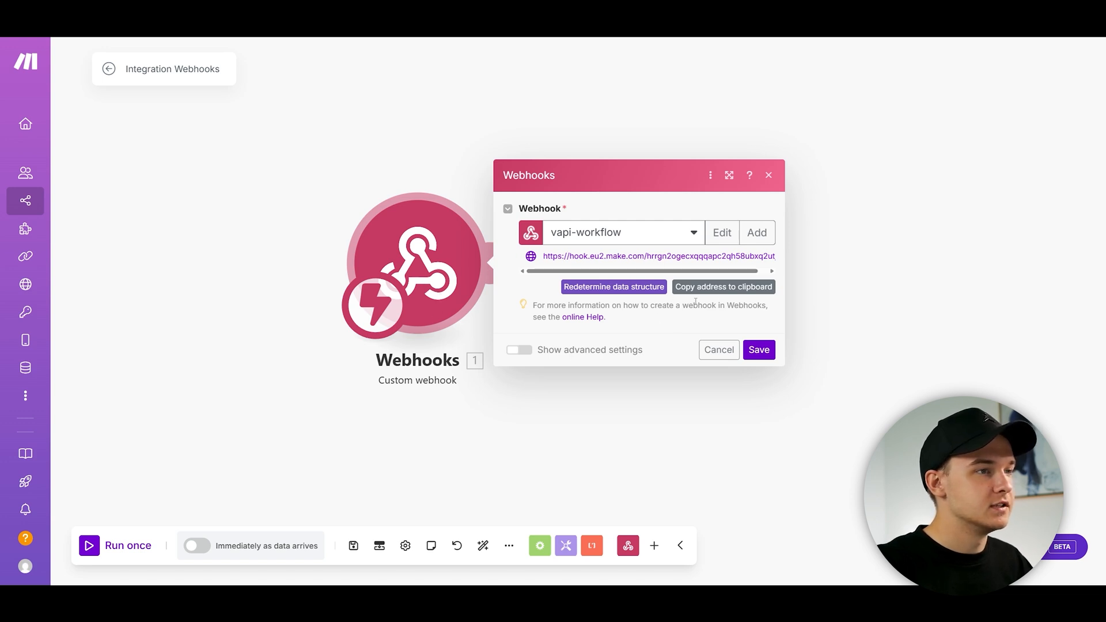
click(724, 286)
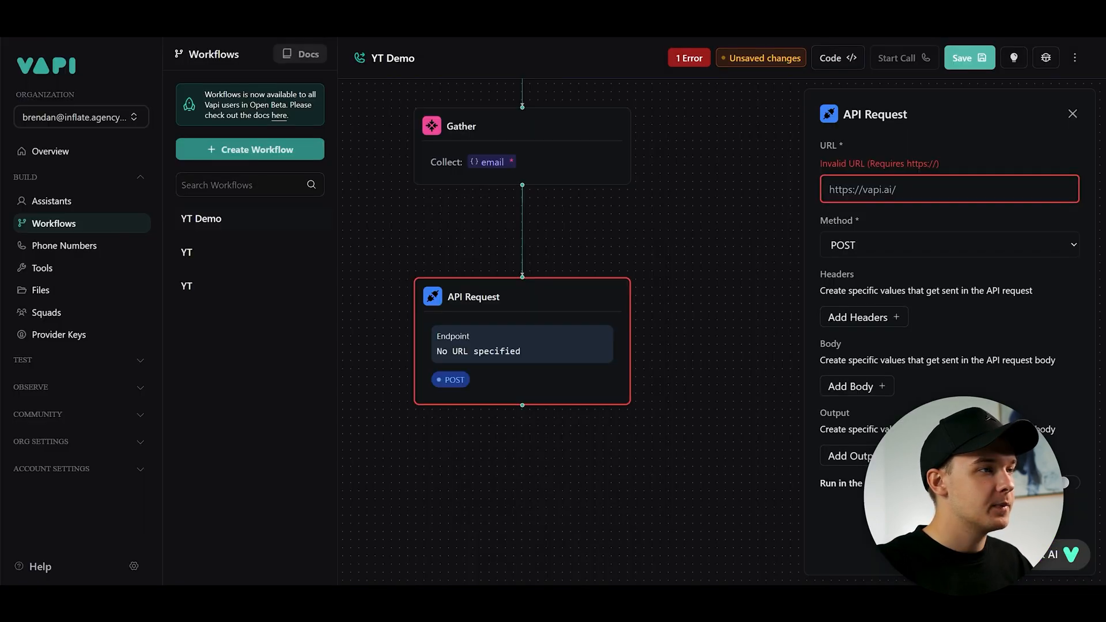
key(ctrl+a)
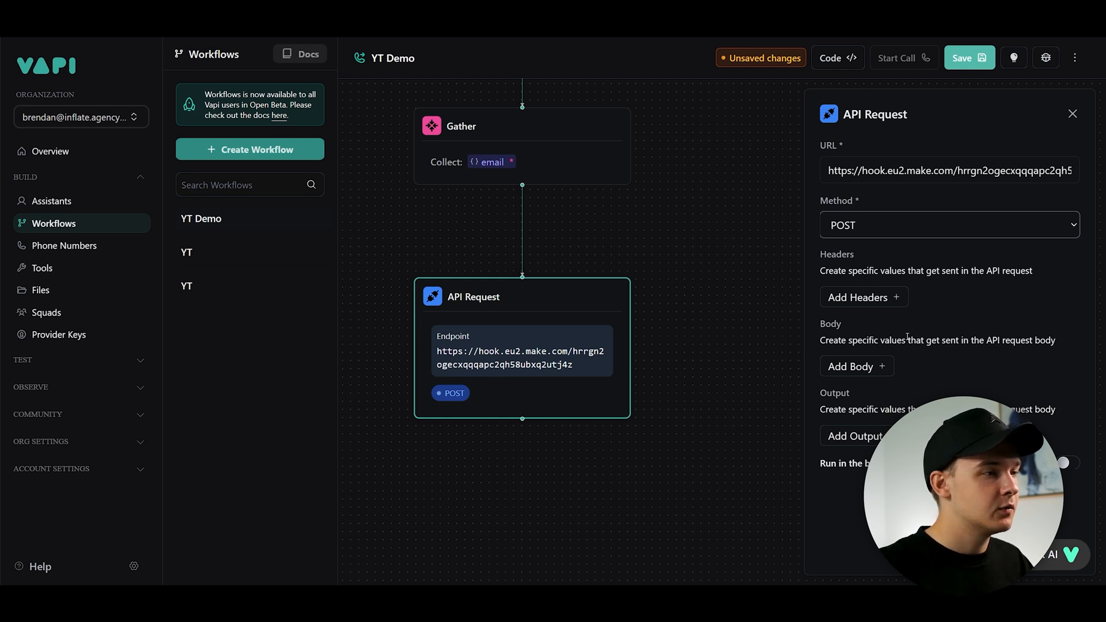
- Add a request body field with key "email" and the {{ email }} variable as its value
click(883, 372)
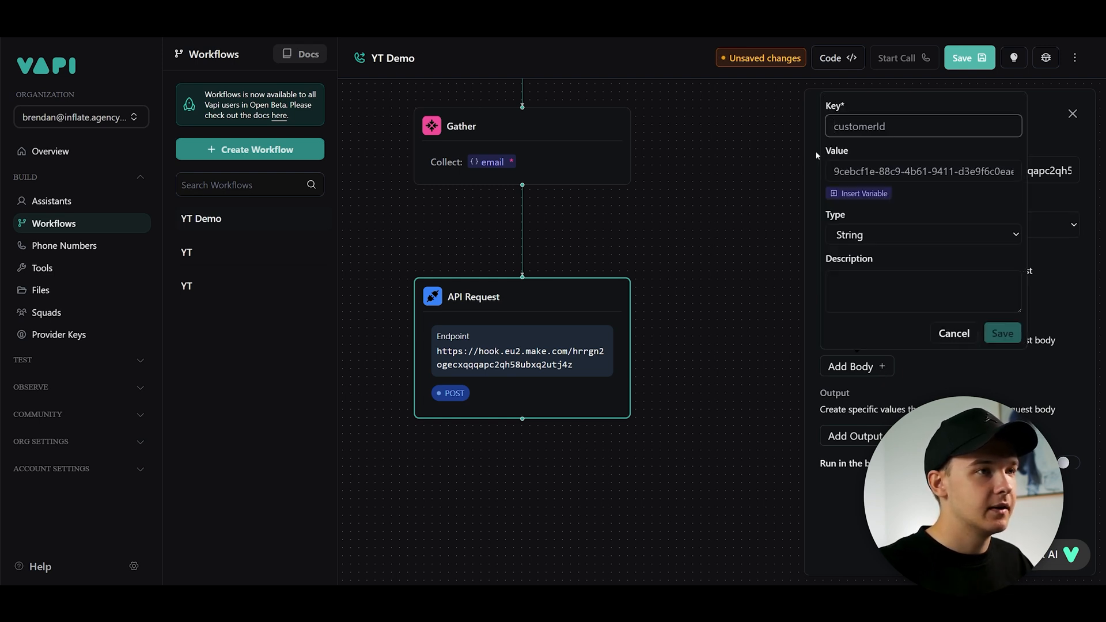
text(email)
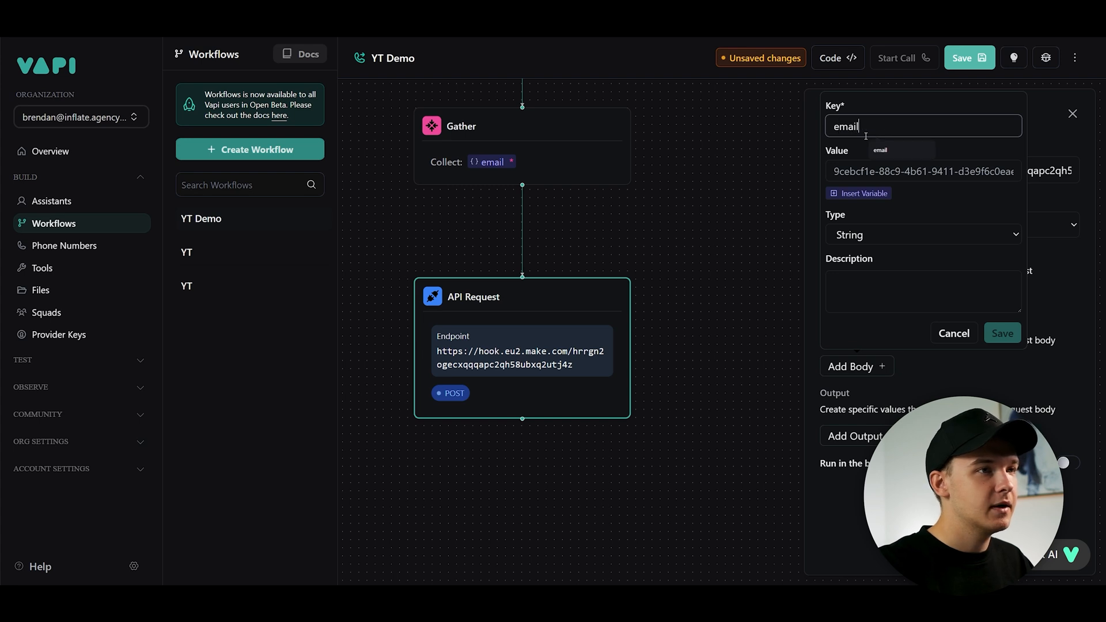
click(860, 193)
scroll(942, 276, down, 2)
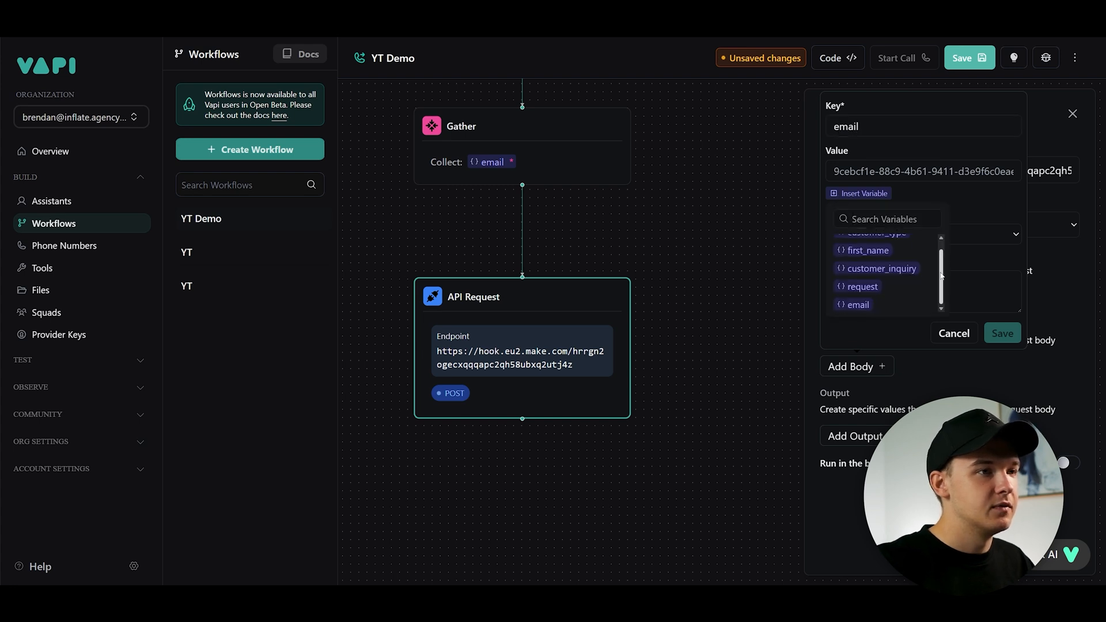
click(858, 304)
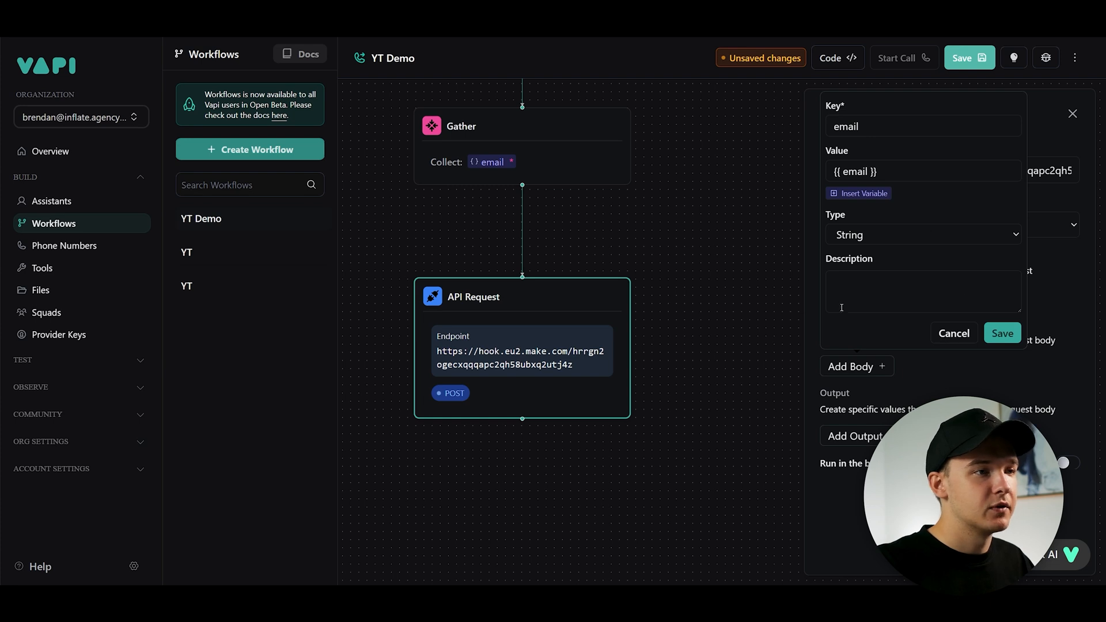
click(894, 237)
click(941, 214)
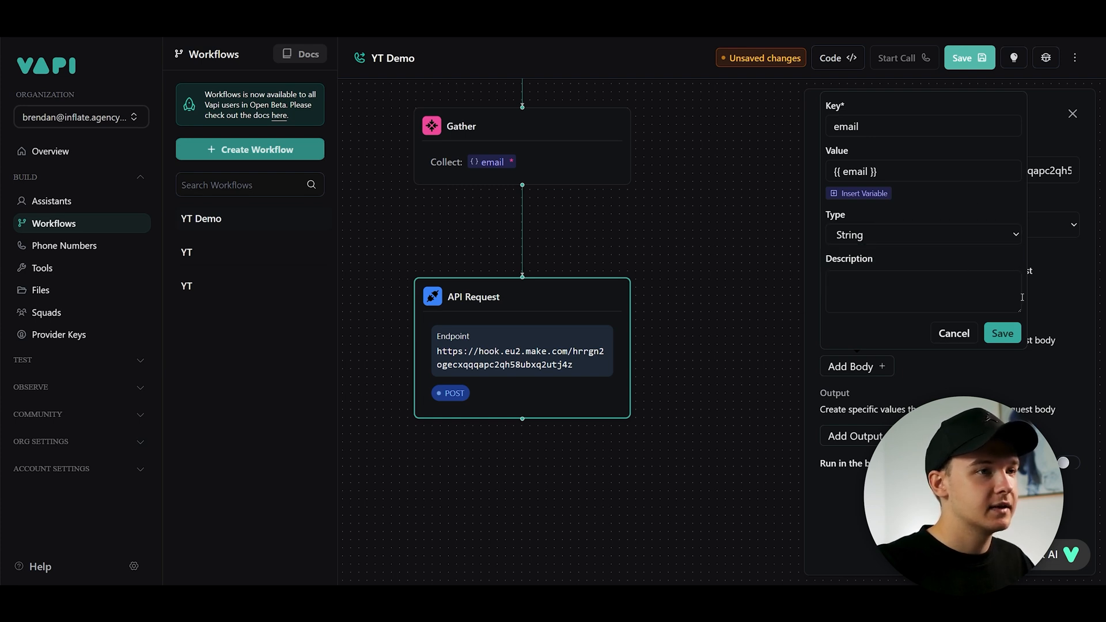
click(1002, 333)
- Save the workflow
click(582, 316)
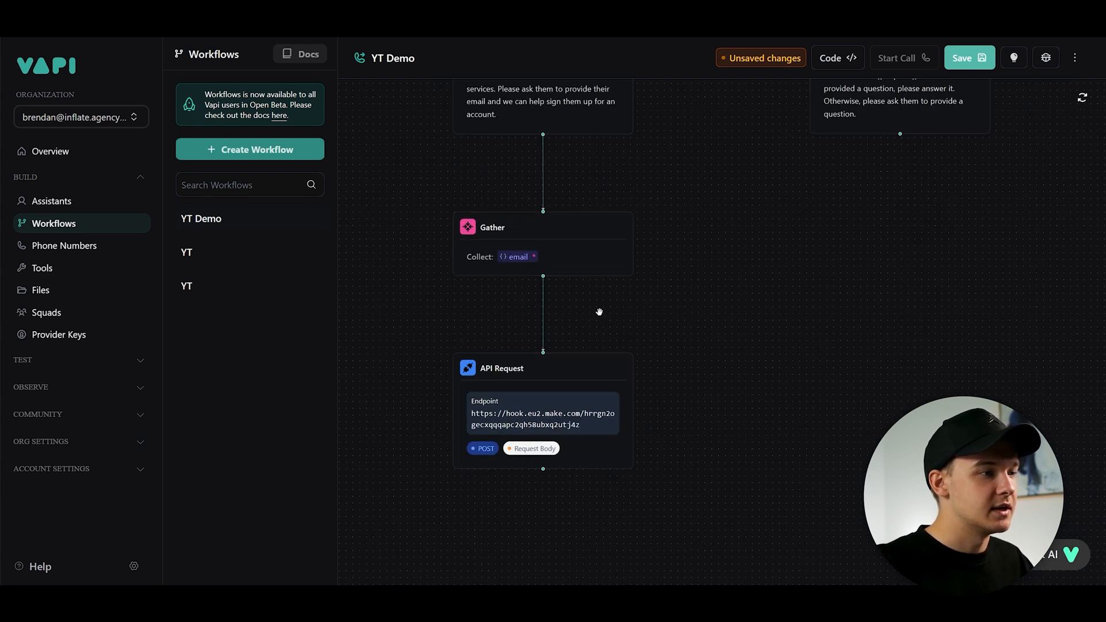
click(967, 59)
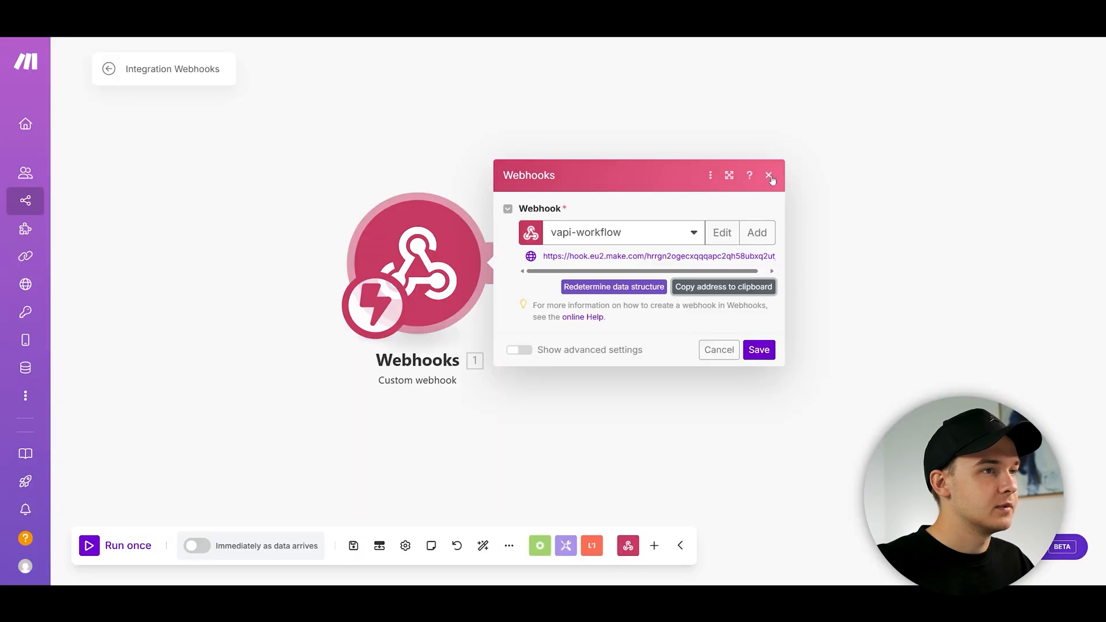
click(768, 172)
click(120, 545)
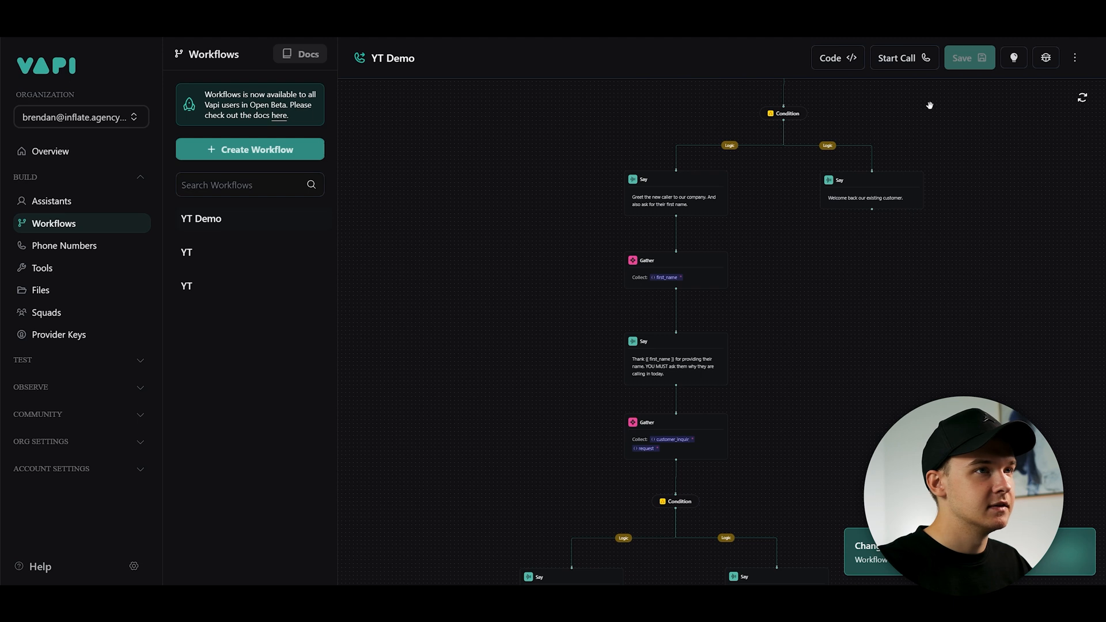
- Start a test call of the workflow and follow the flow on the canvas
click(901, 60)
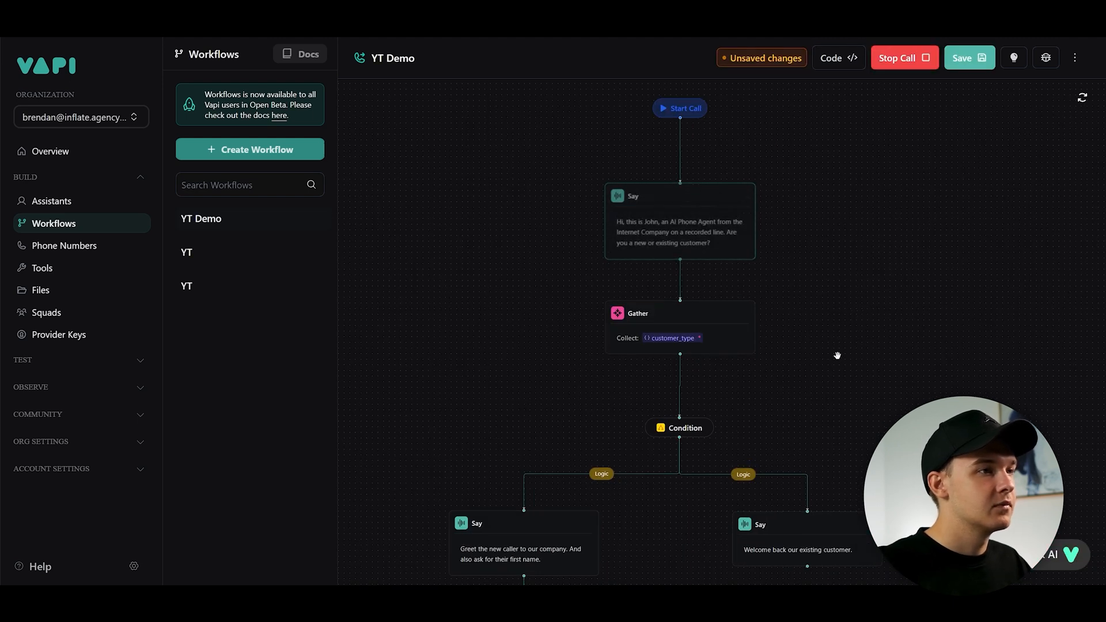
scroll(831, 384, down, 1)
drag(831, 384, 853, 286)
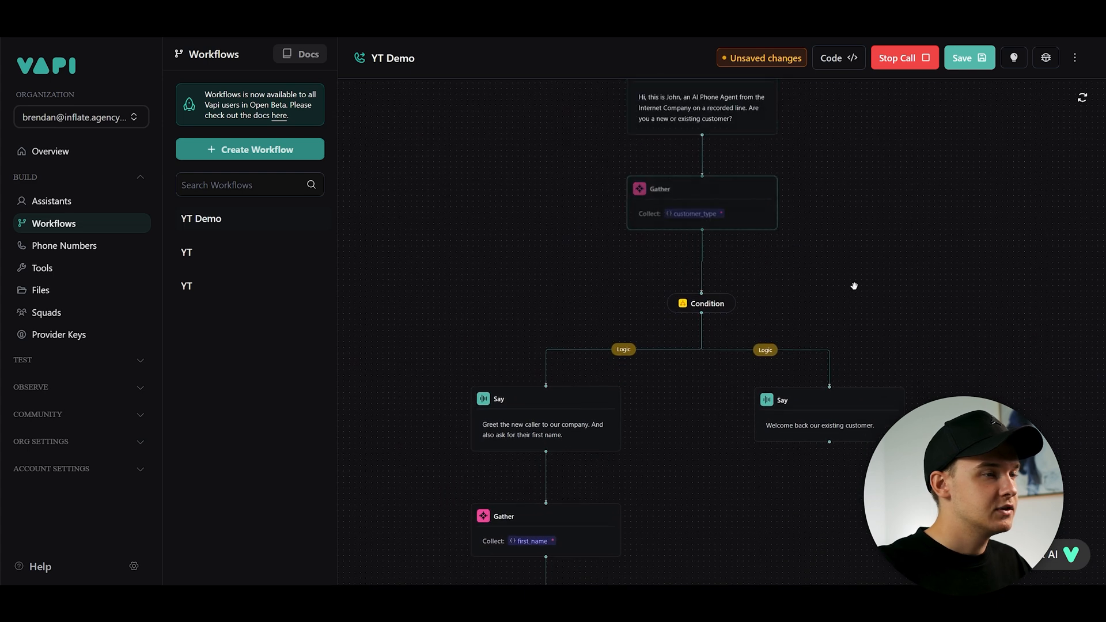
drag(679, 523, 773, 262)
scroll(743, 160, up, 2)
drag(746, 160, 793, 164)
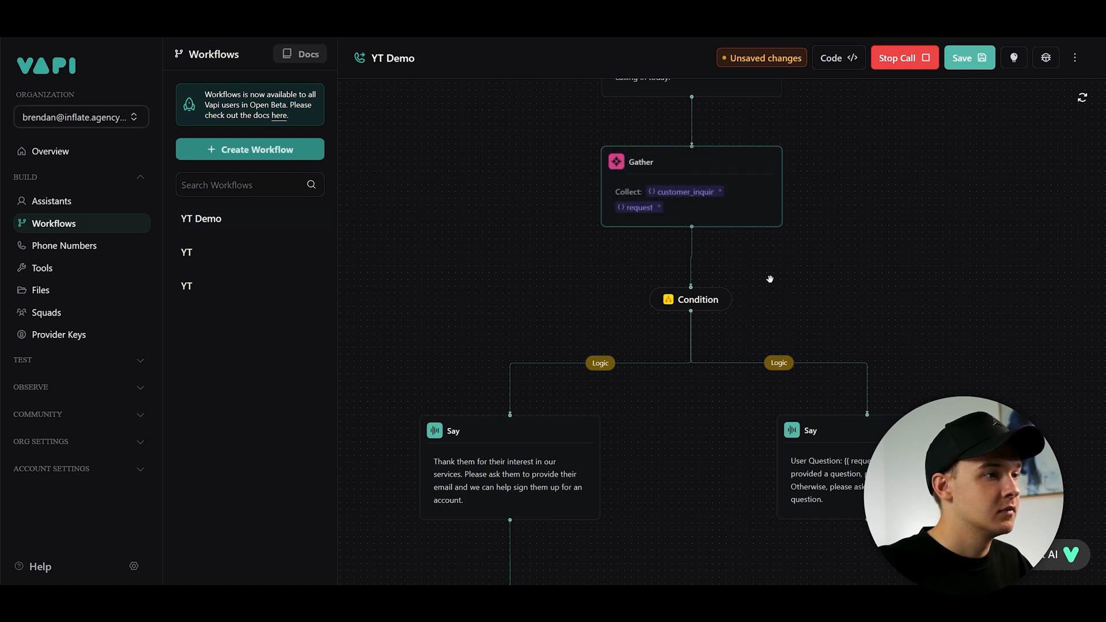
drag(762, 319, 830, 171)
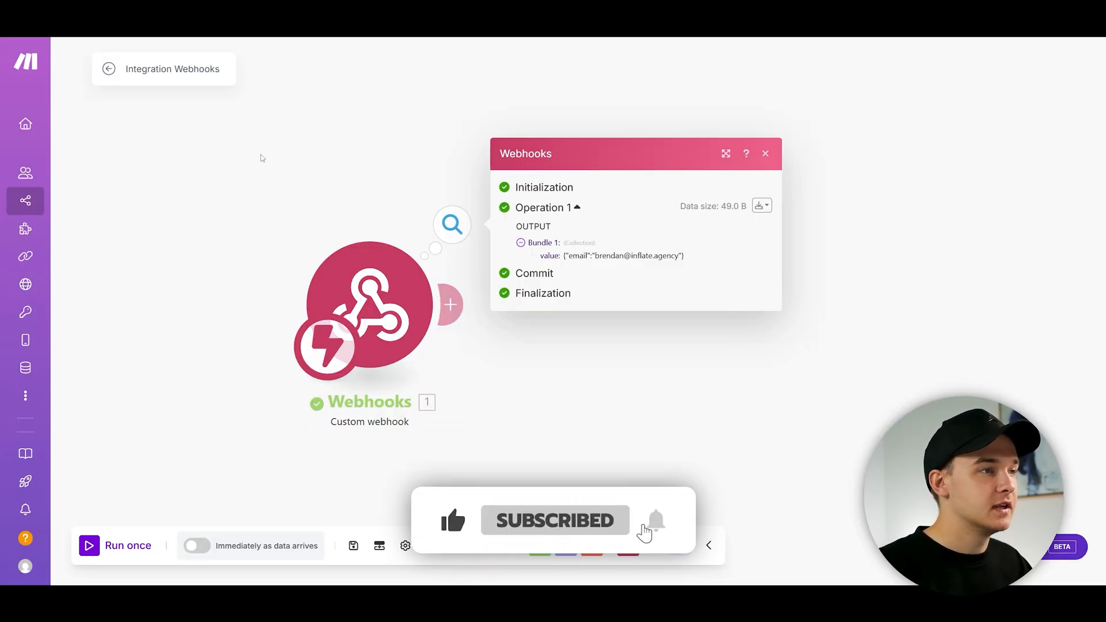
- In Make, inspect the webhook's received output bundle and close the details popup
drag(597, 366, 561, 345)
drag(527, 235, 677, 234)
click(550, 253)
drag(571, 235, 644, 235)
click(533, 258)
drag(529, 235, 674, 239)
click(674, 240)
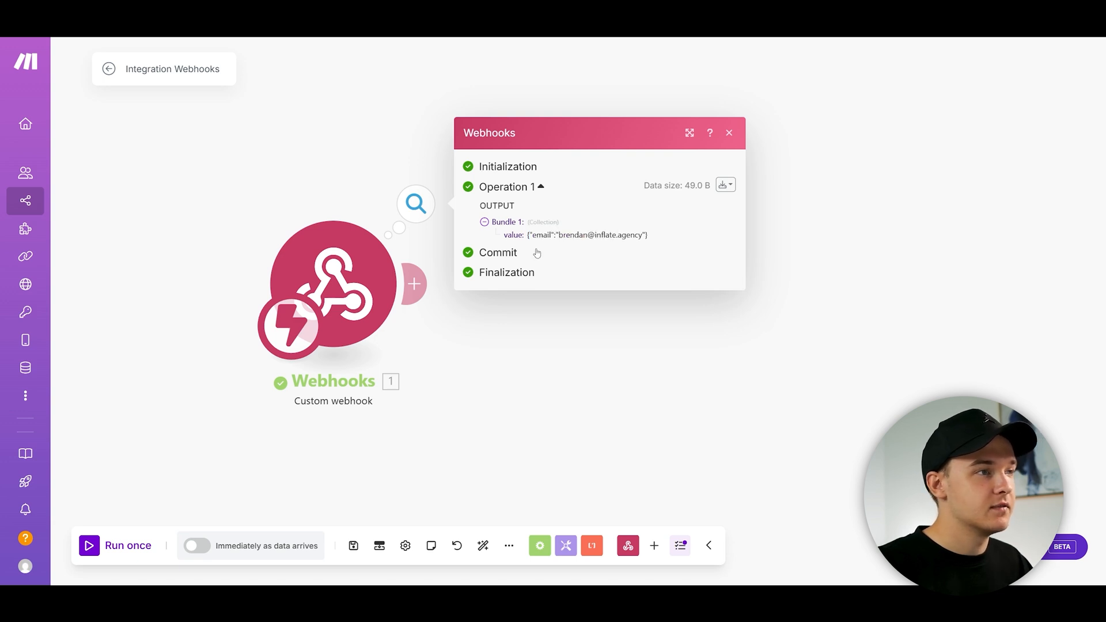
click(730, 133)
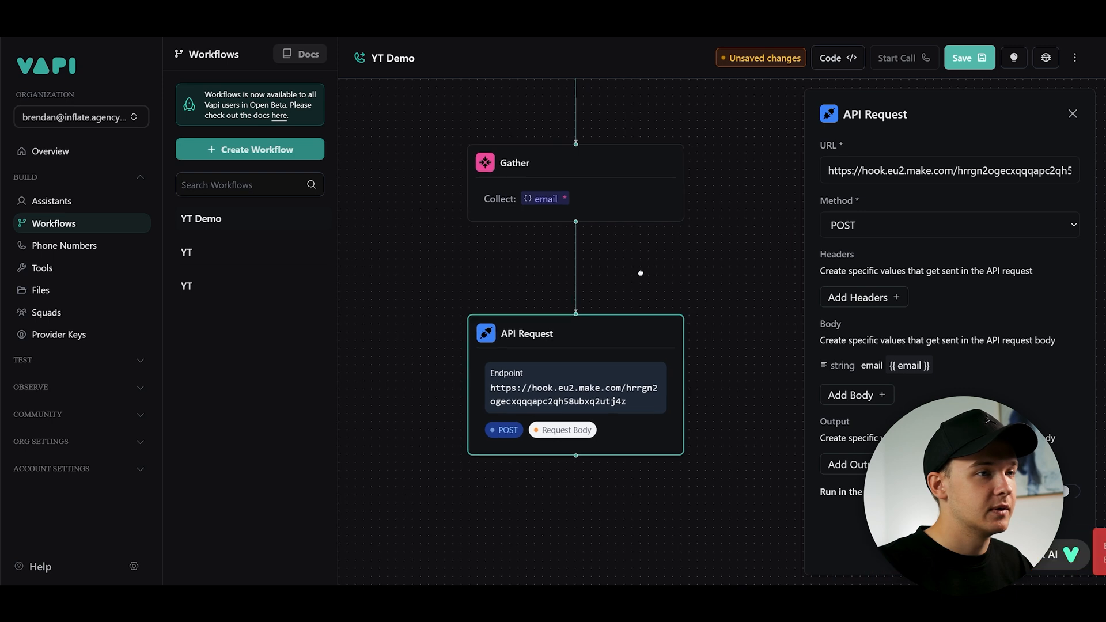
drag(640, 273, 524, 415)
scroll(525, 418, down, 3)
drag(615, 323, 632, 283)
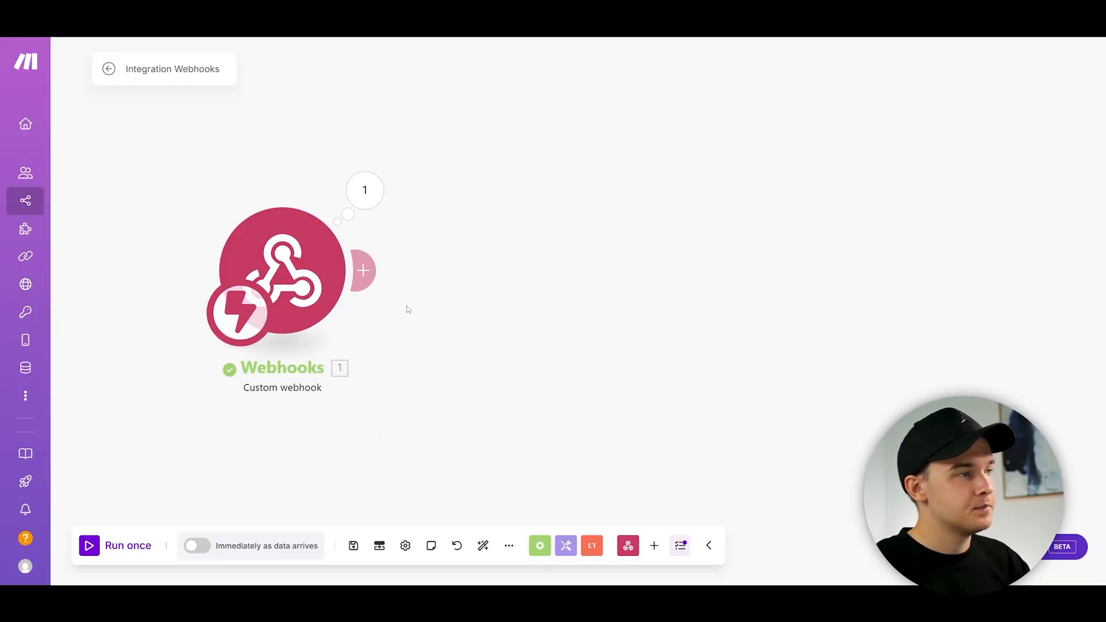
click(363, 271)
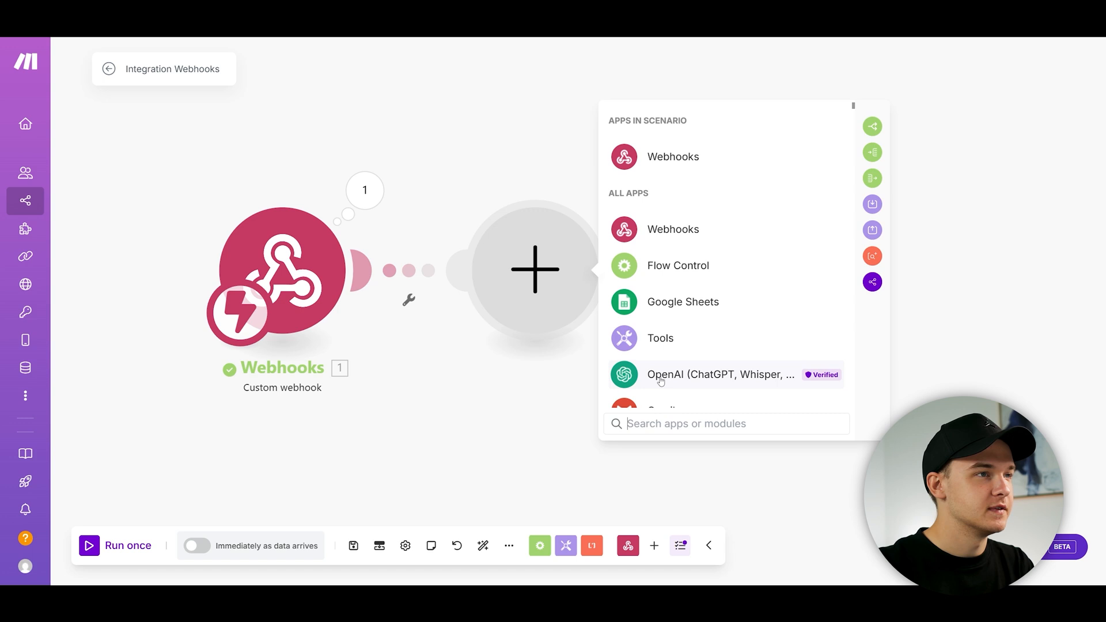
scroll(854, 110, down, 5)
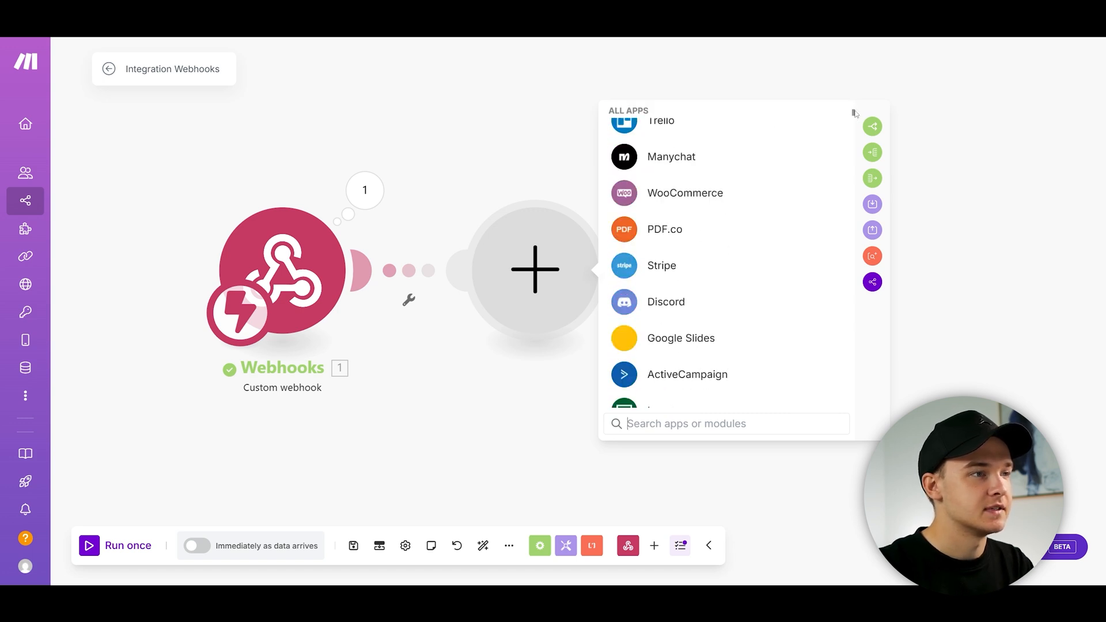
click(541, 130)
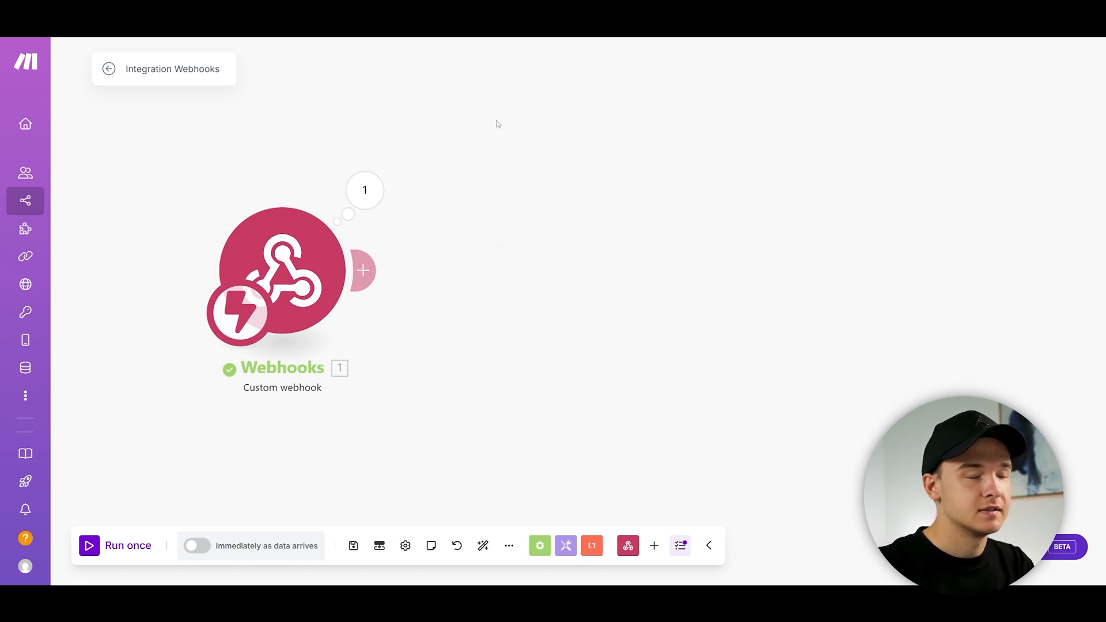
click(150, 6)
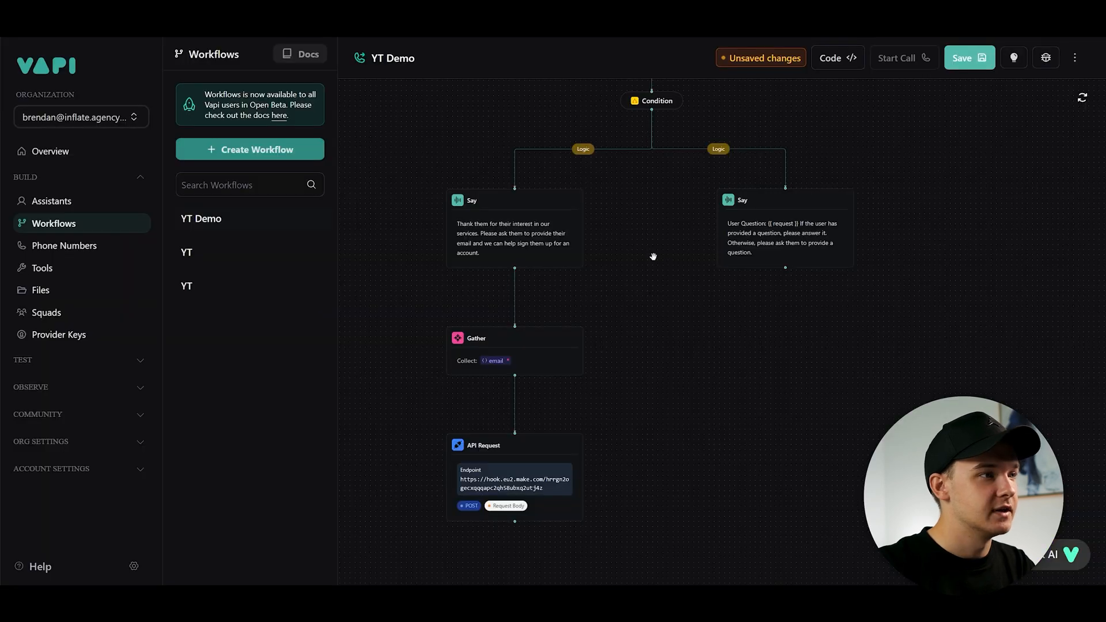
- Open the API Request step to review its URL, method and request body
scroll(634, 311, up, 1)
scroll(565, 380, down, 4)
click(514, 400)
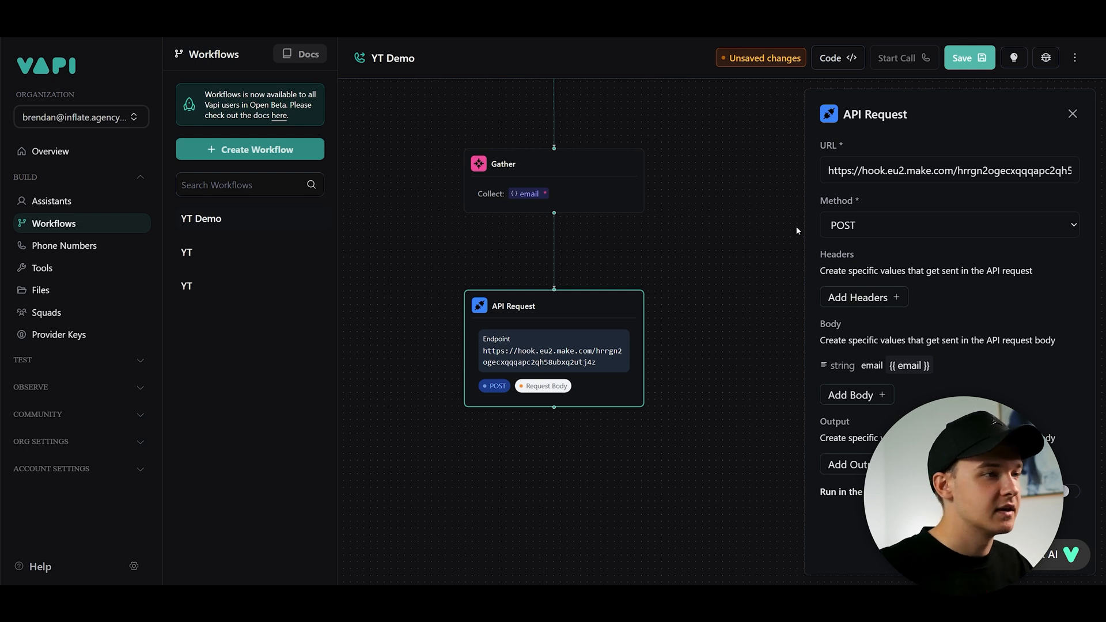
drag(698, 212, 628, 371)
scroll(543, 403, down, 2)
drag(607, 280, 539, 546)
scroll(546, 416, down, 1)
drag(669, 356, 706, 118)
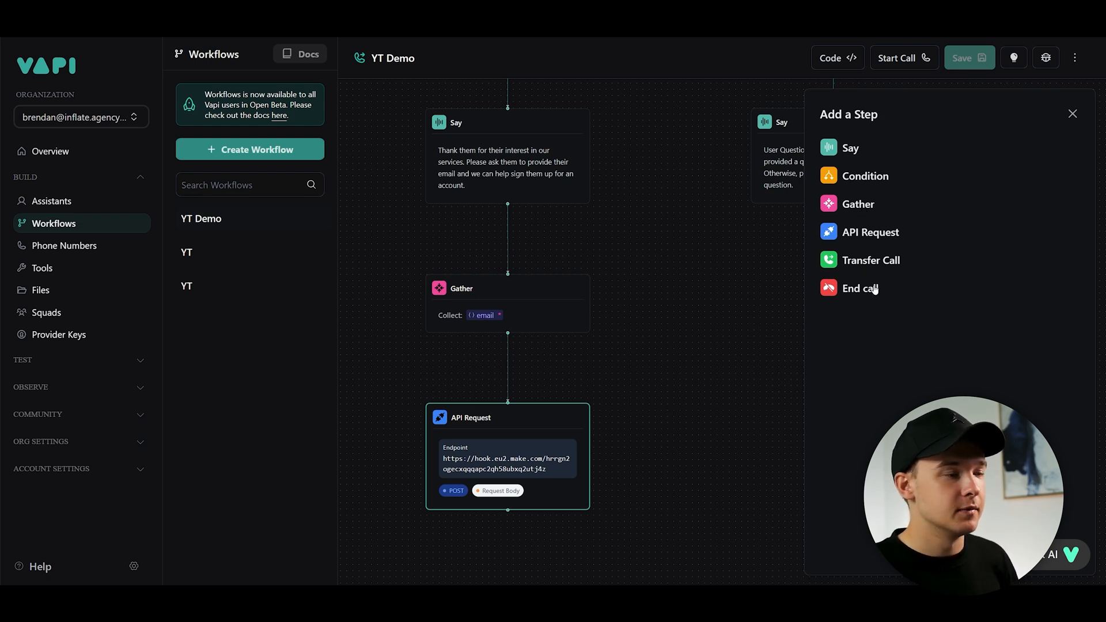
- Add an End call step below the question-answering Say step, then delete it
click(679, 285)
click(785, 231)
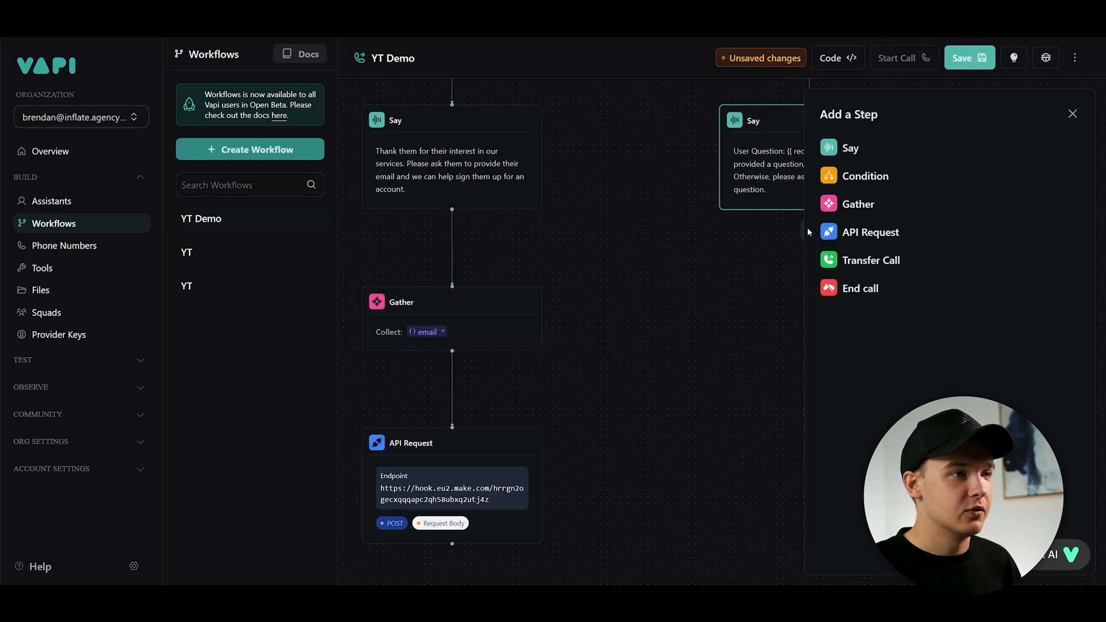
click(855, 294)
drag(817, 257, 844, 258)
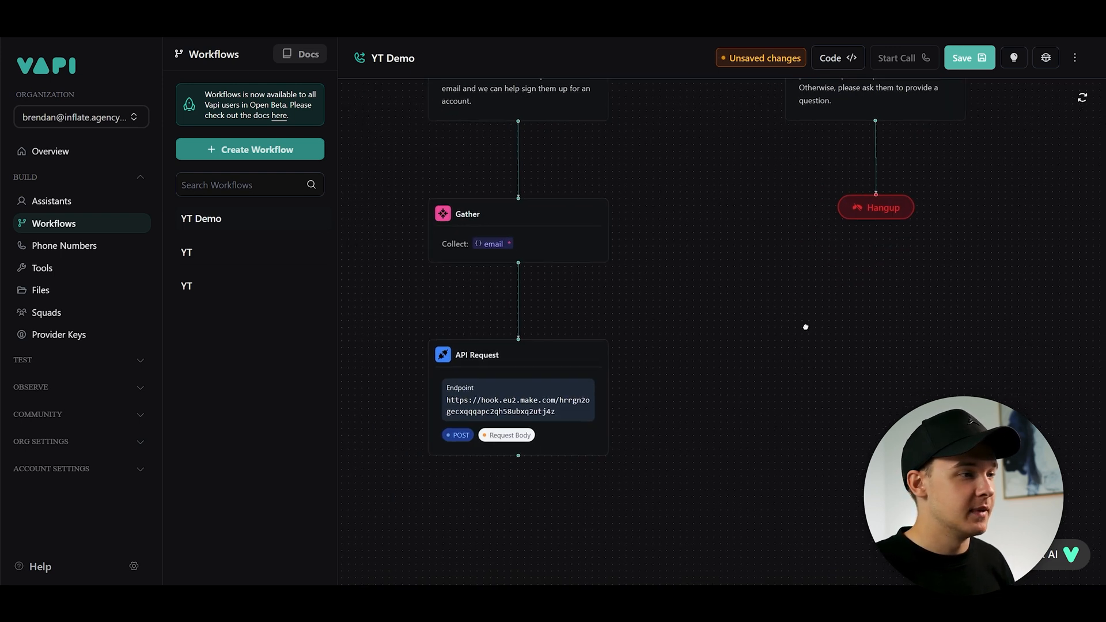
drag(805, 326, 785, 317)
scroll(747, 298, down, 1)
key(BackSpace)
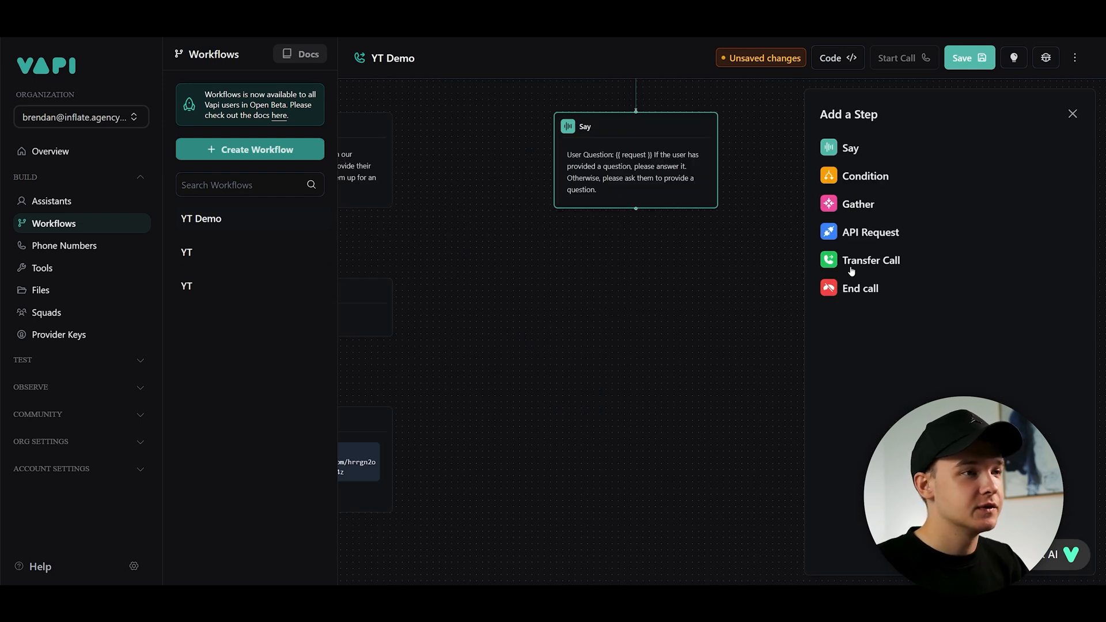
- Add a Transfer Call step below the question-answering Say step, reposition it, then delete it
click(859, 262)
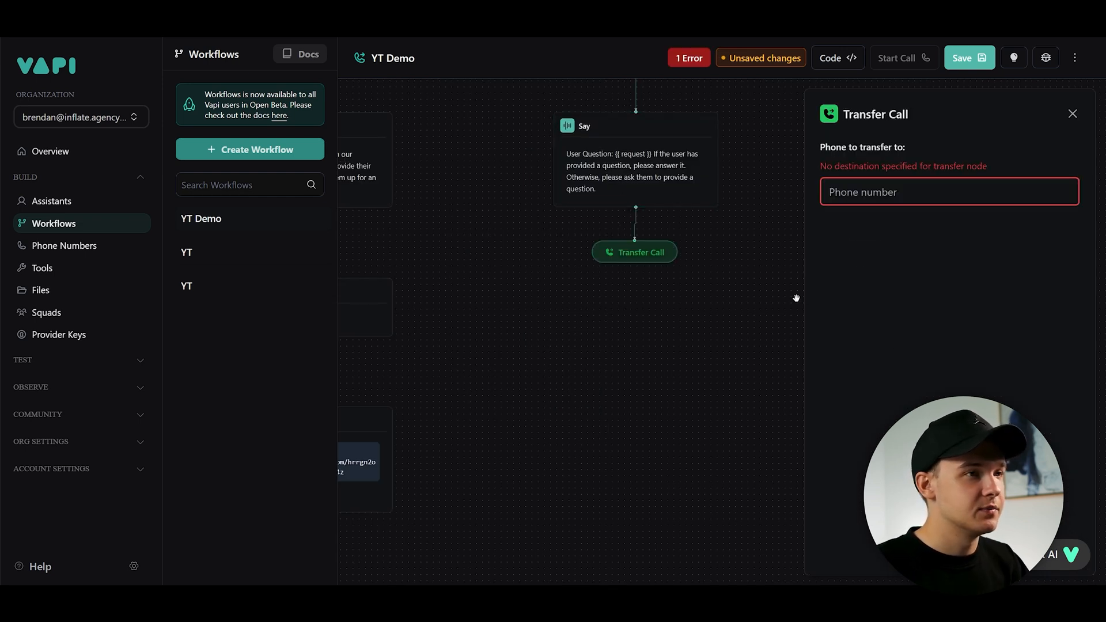
click(698, 316)
click(649, 257)
drag(678, 313, 730, 292)
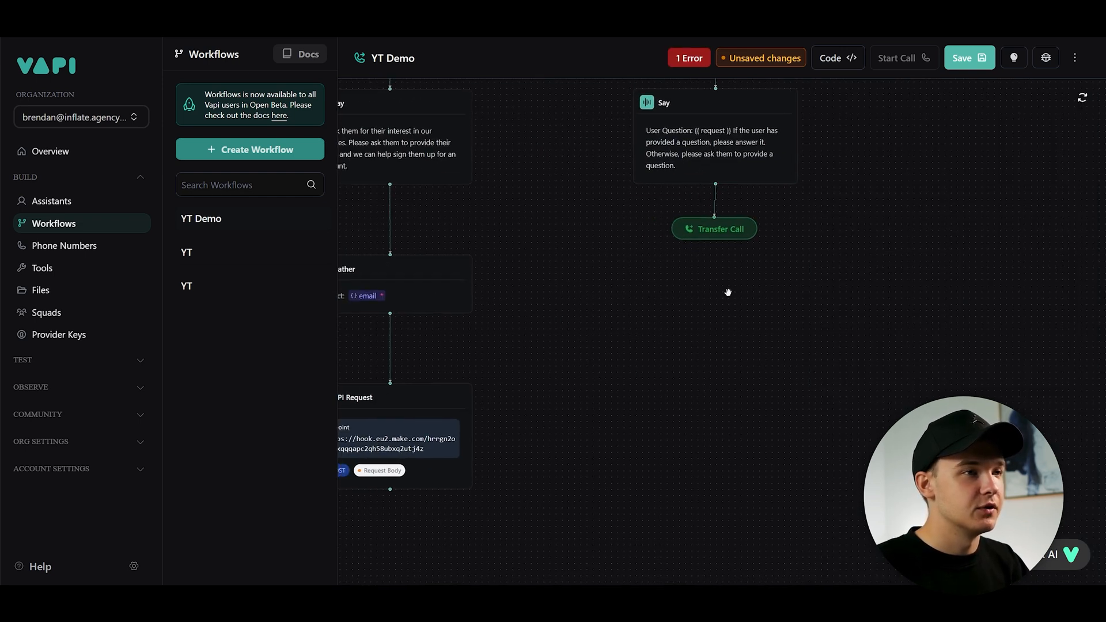
scroll(739, 287, down, 2)
scroll(724, 245, up, 2)
drag(724, 244, 726, 347)
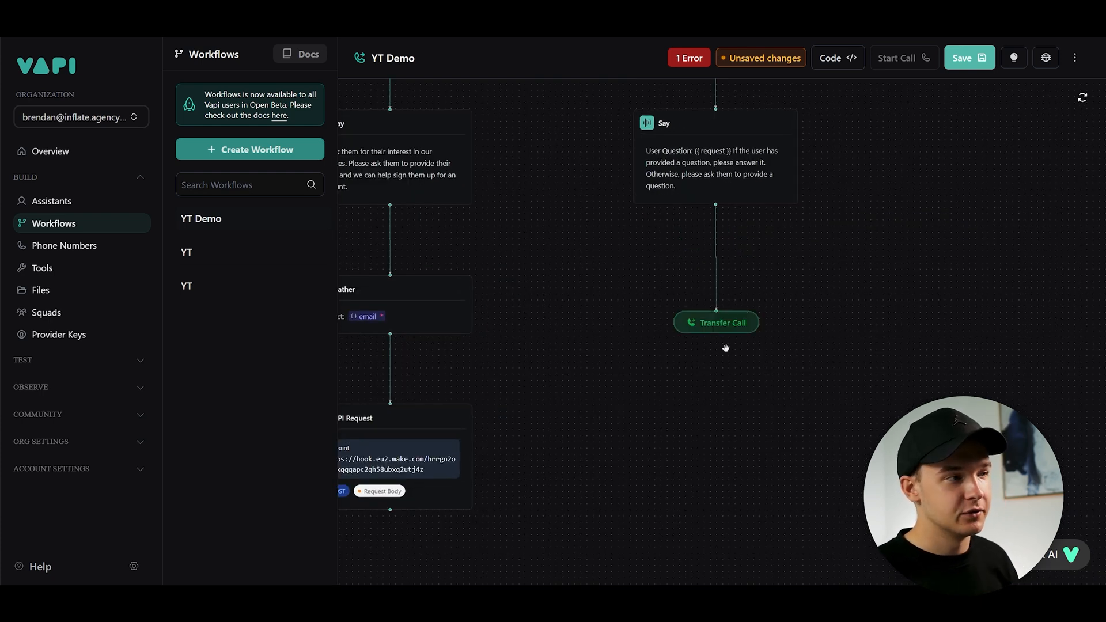
drag(729, 323, 746, 301)
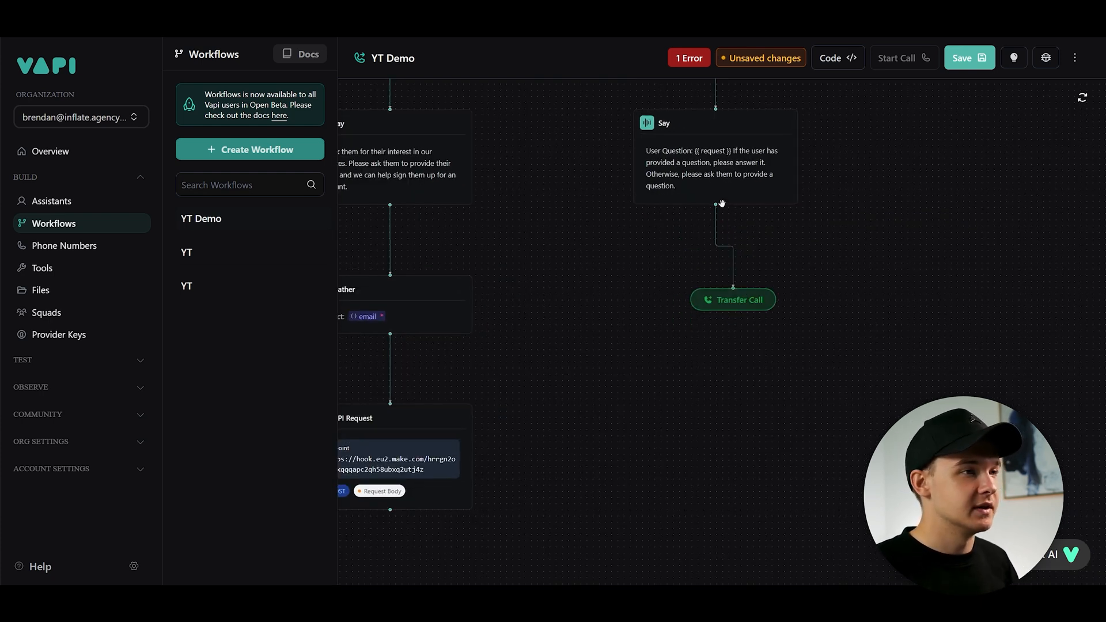
mouse_move(704, 174)
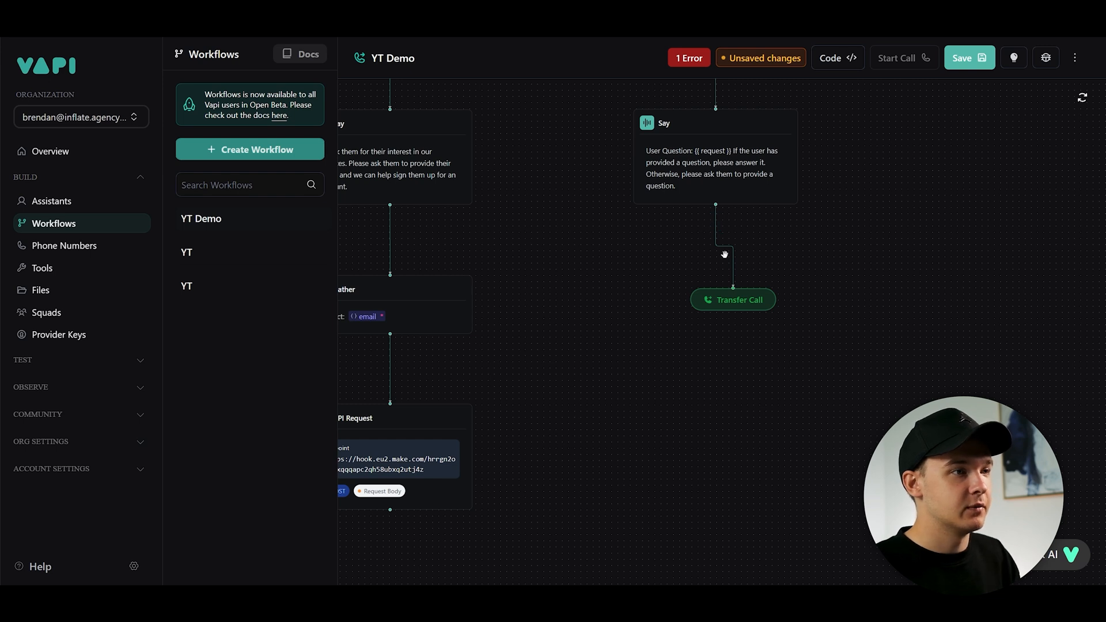
click(741, 296)
key(BackSpace)
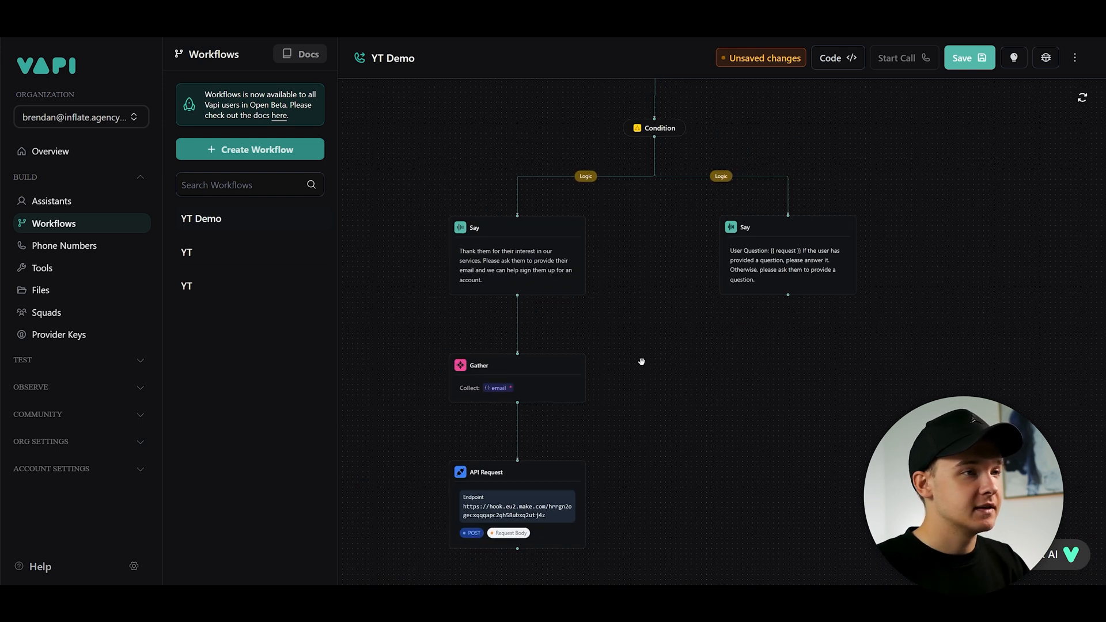
- Add a third Say branch with the instruction "Say hello" under the request Condition
drag(646, 271, 609, 459)
scroll(607, 458, down, 2)
drag(706, 286, 735, 279)
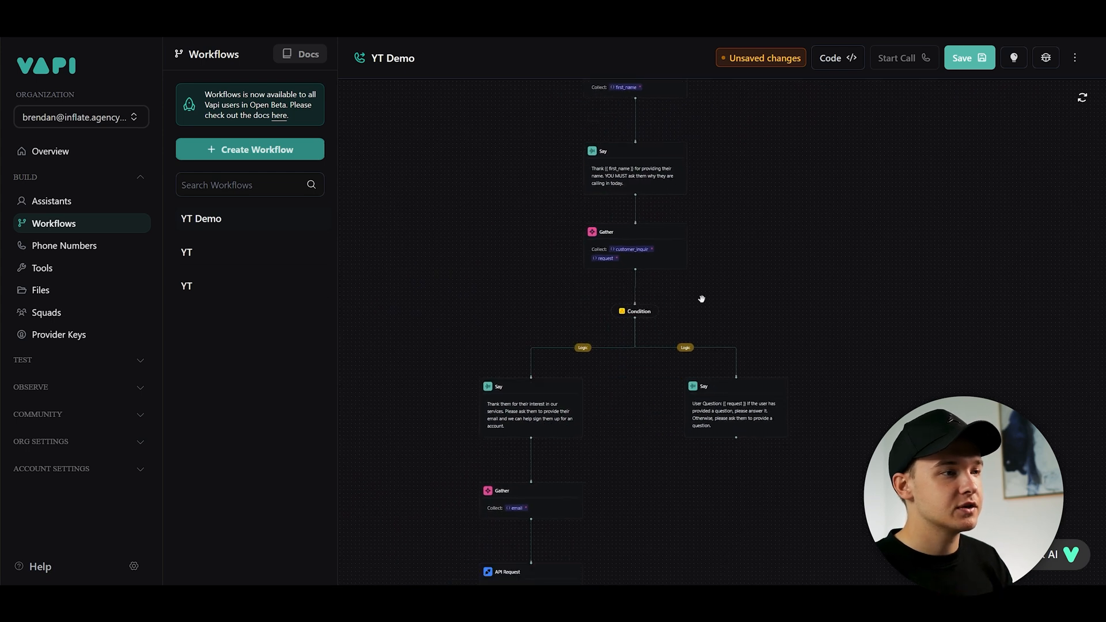
scroll(645, 300, up, 3)
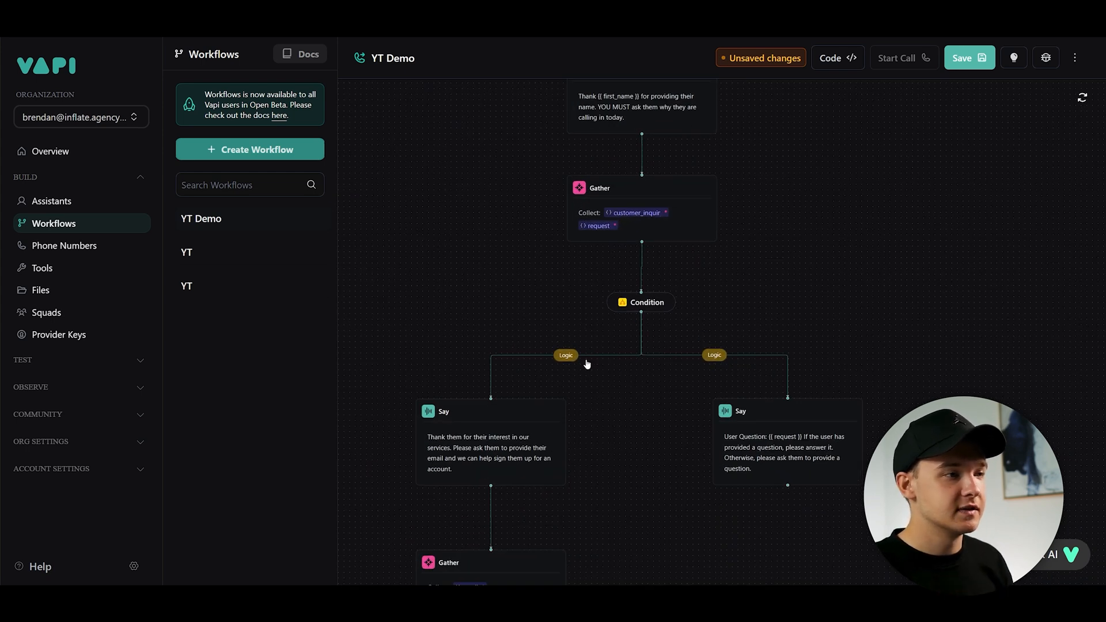
drag(593, 363, 577, 333)
scroll(577, 333, up, 1)
click(635, 292)
click(616, 311)
scroll(613, 314, down, 1)
click(629, 312)
click(637, 273)
click(631, 295)
click(846, 149)
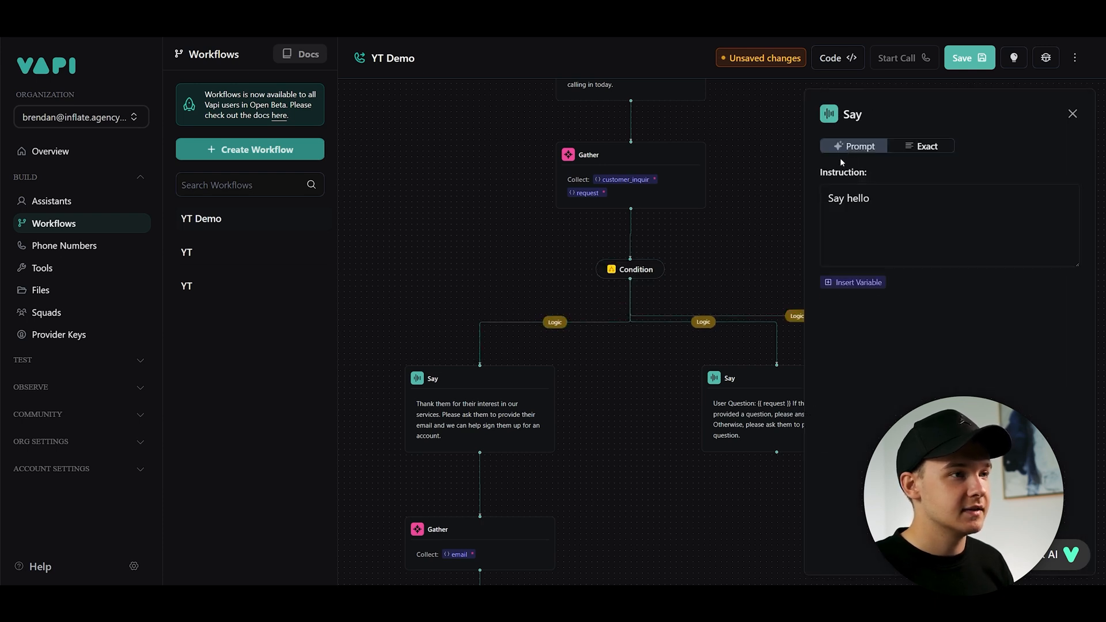
scroll(709, 306, down, 2)
drag(791, 349, 794, 348)
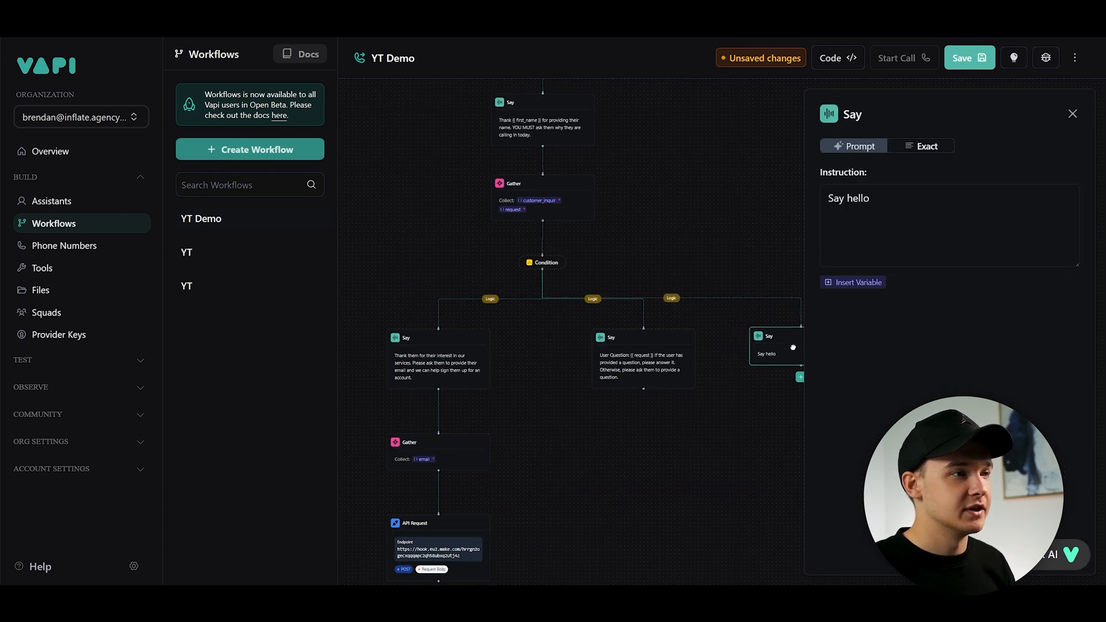
drag(684, 255, 649, 254)
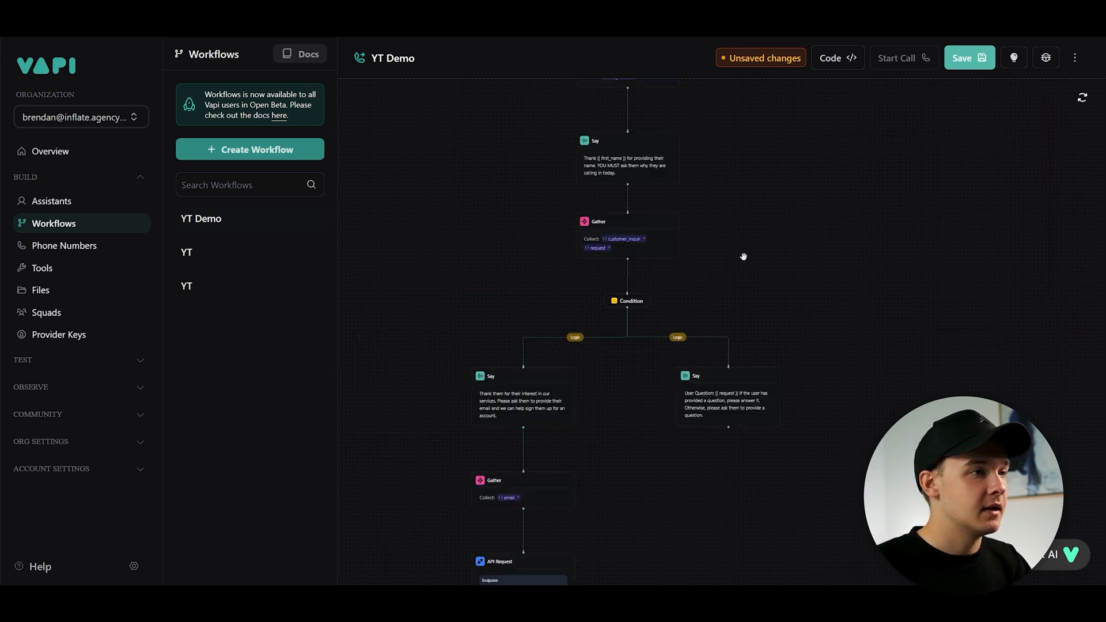
- Review the workflow's branches and steps on the canvas
drag(770, 310, 764, 233)
drag(775, 95, 717, 463)
scroll(660, 313, up, 1)
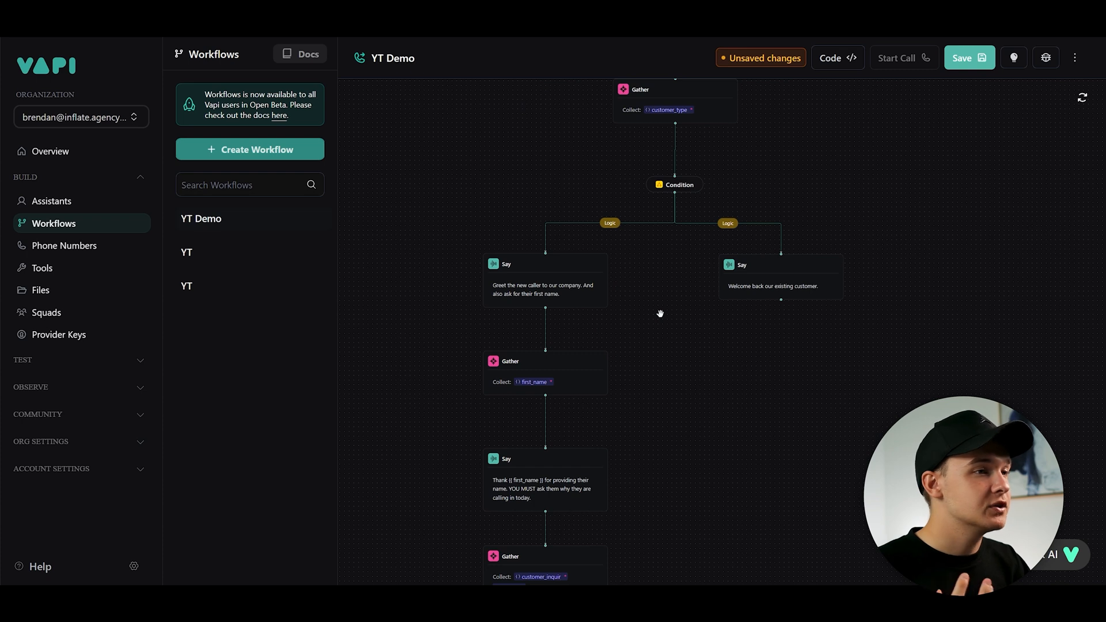
drag(718, 427, 759, 178)
drag(756, 343, 790, 143)
scroll(617, 274, up, 1)
drag(630, 161, 654, 185)
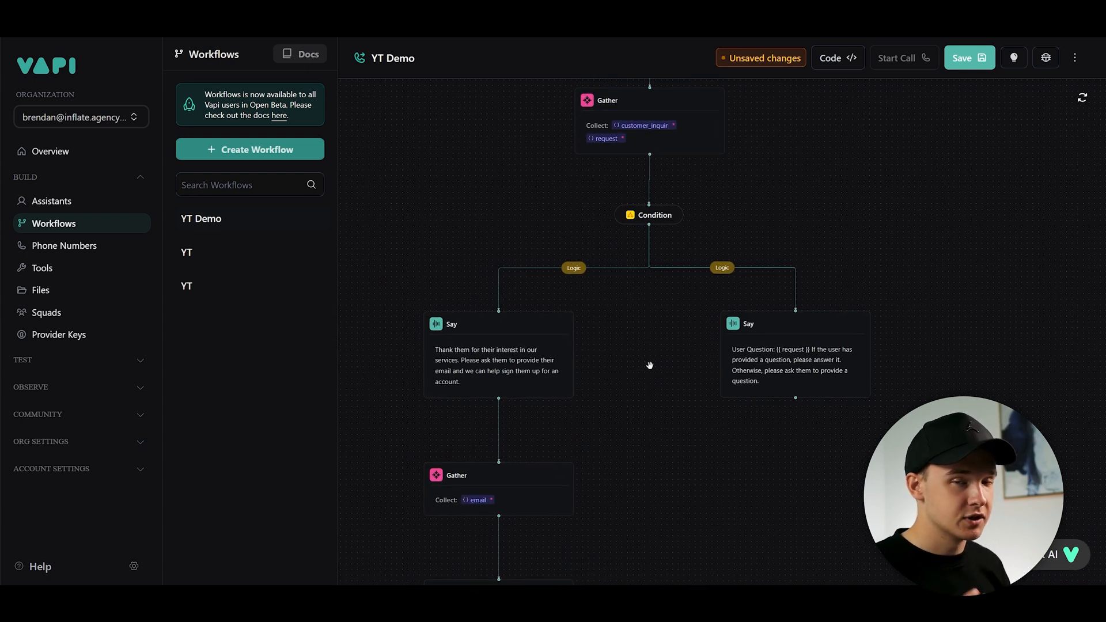